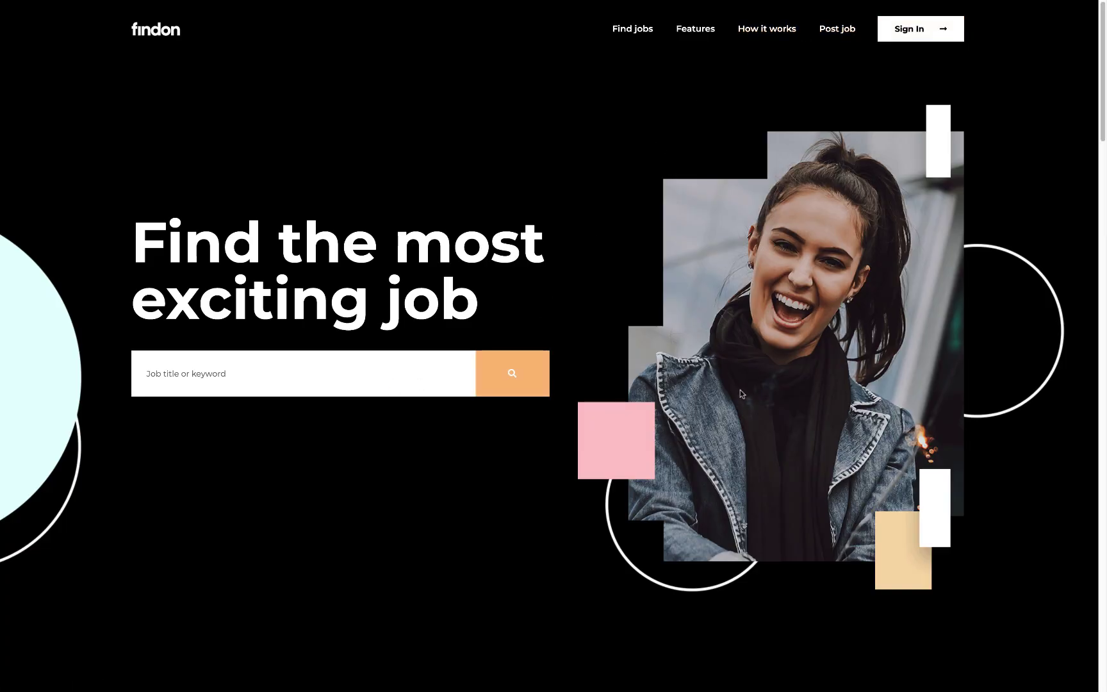
Narrow the logo column, shrink the findon logo to width 9 and align it left.
scroll(742, 386, "down", 5)
scroll(743, 383, "down", 3)
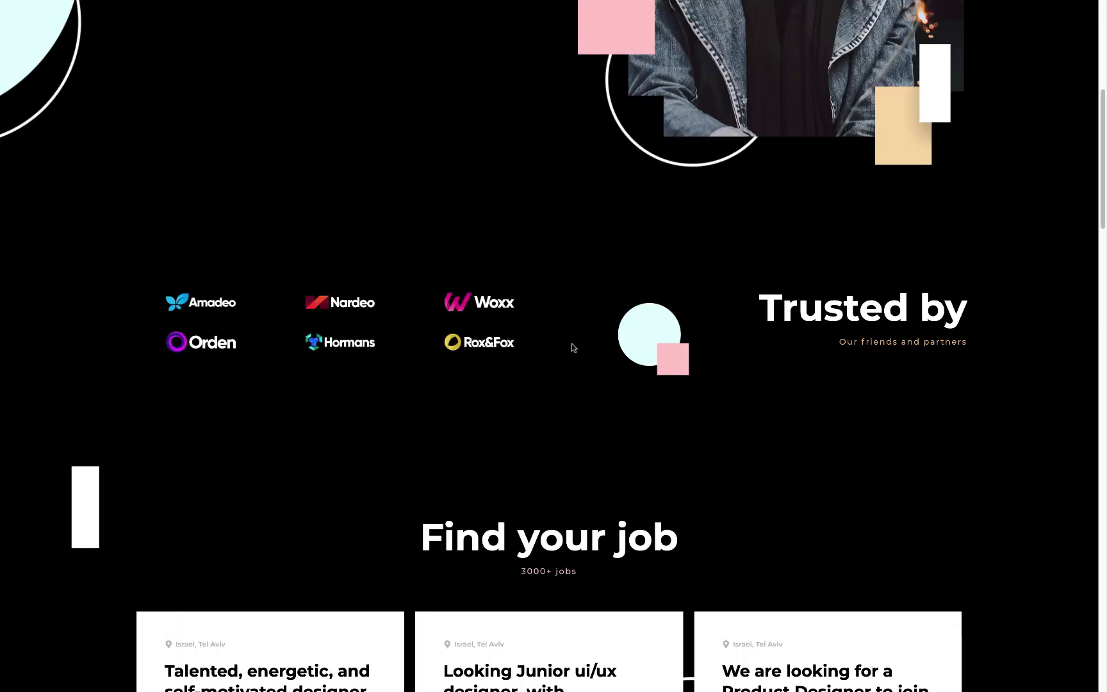
scroll(573, 347, "down", 1)
scroll(573, 347, "down", 2)
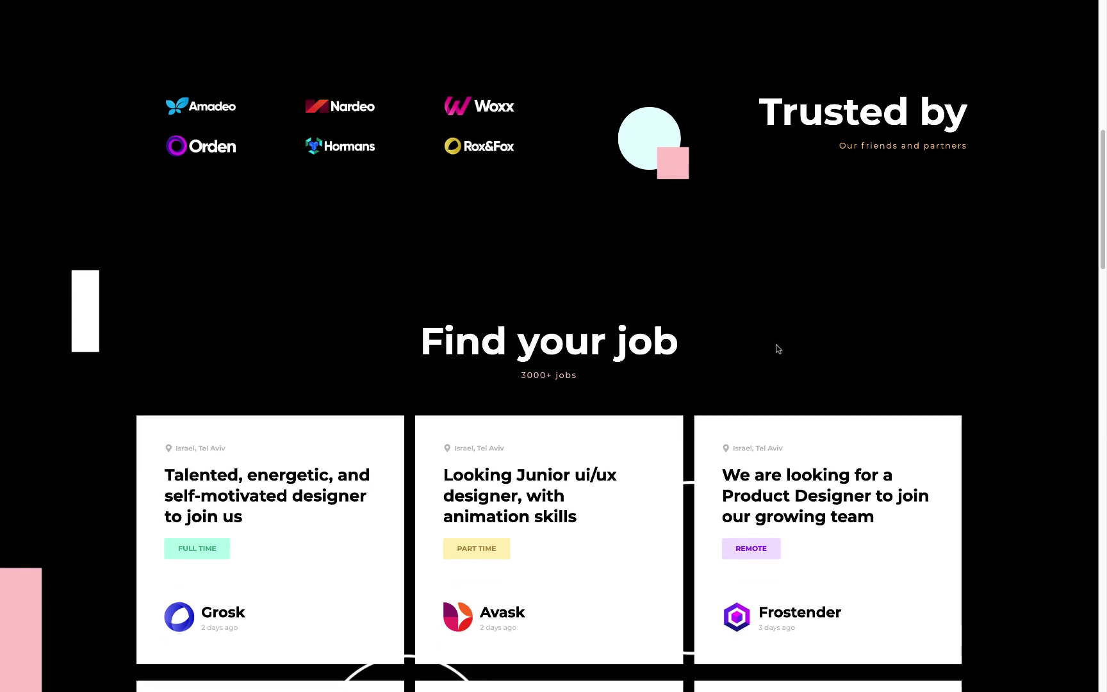
scroll(790, 349, "down", 3)
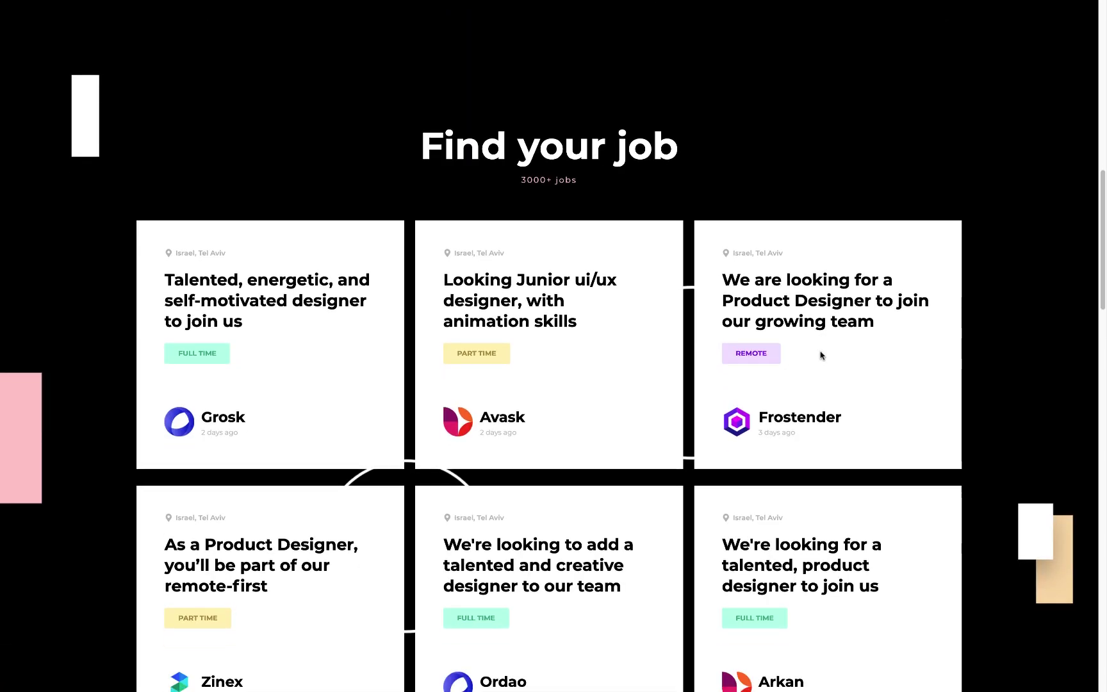
scroll(822, 355, "down", 2)
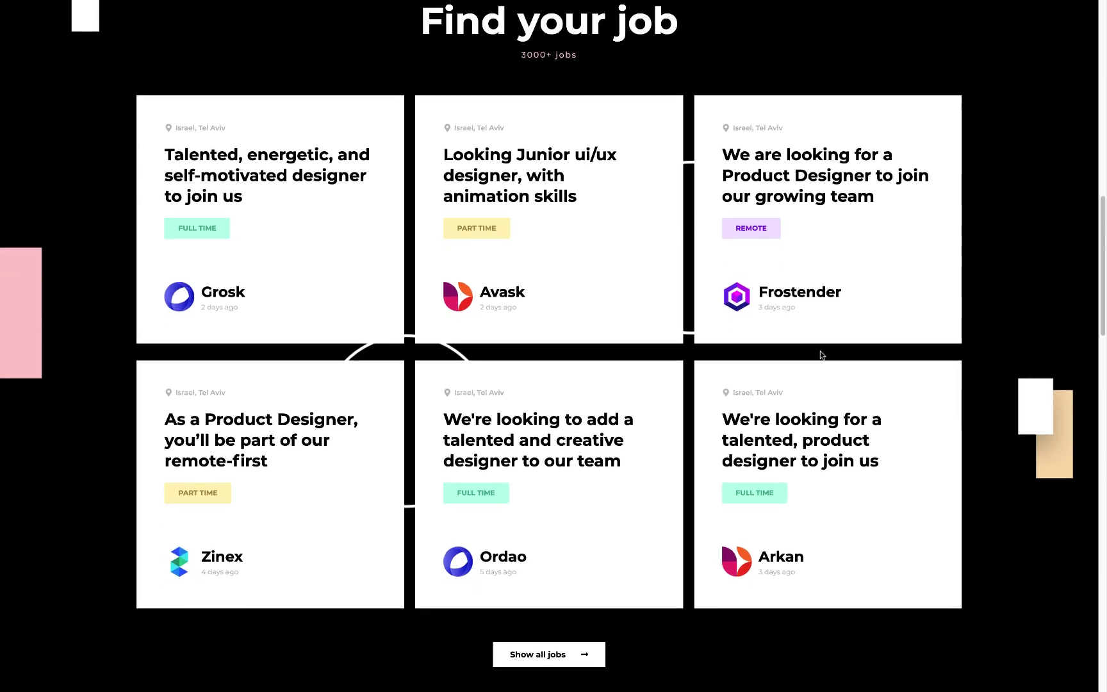
scroll(822, 355, "down", 2)
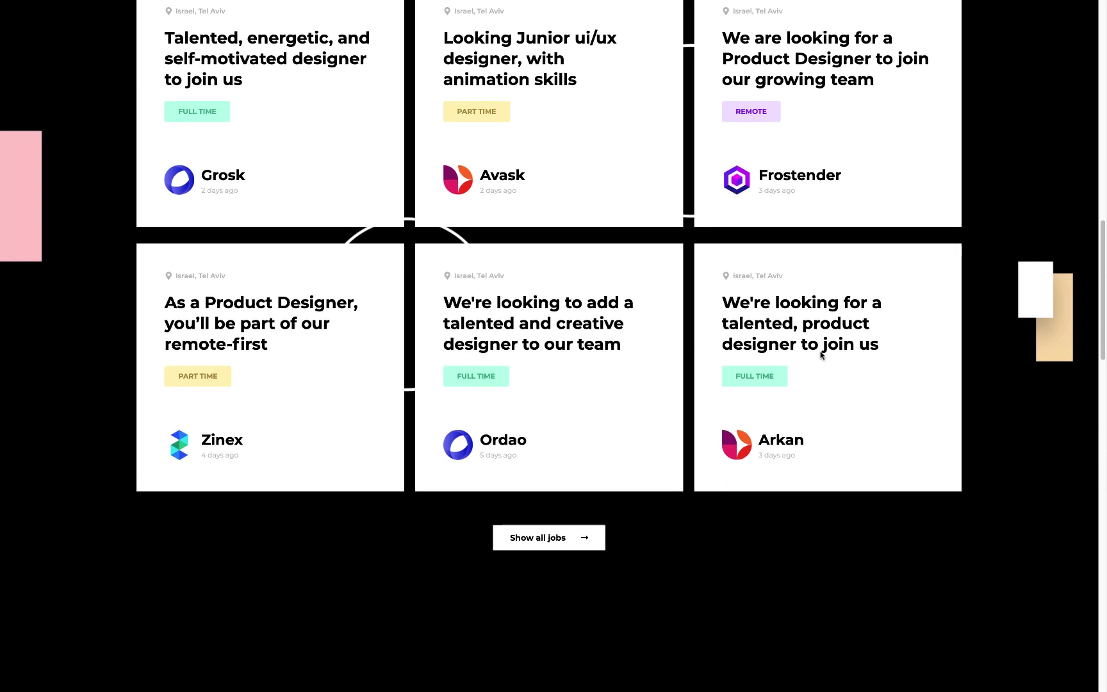
scroll(822, 355, "down", 3)
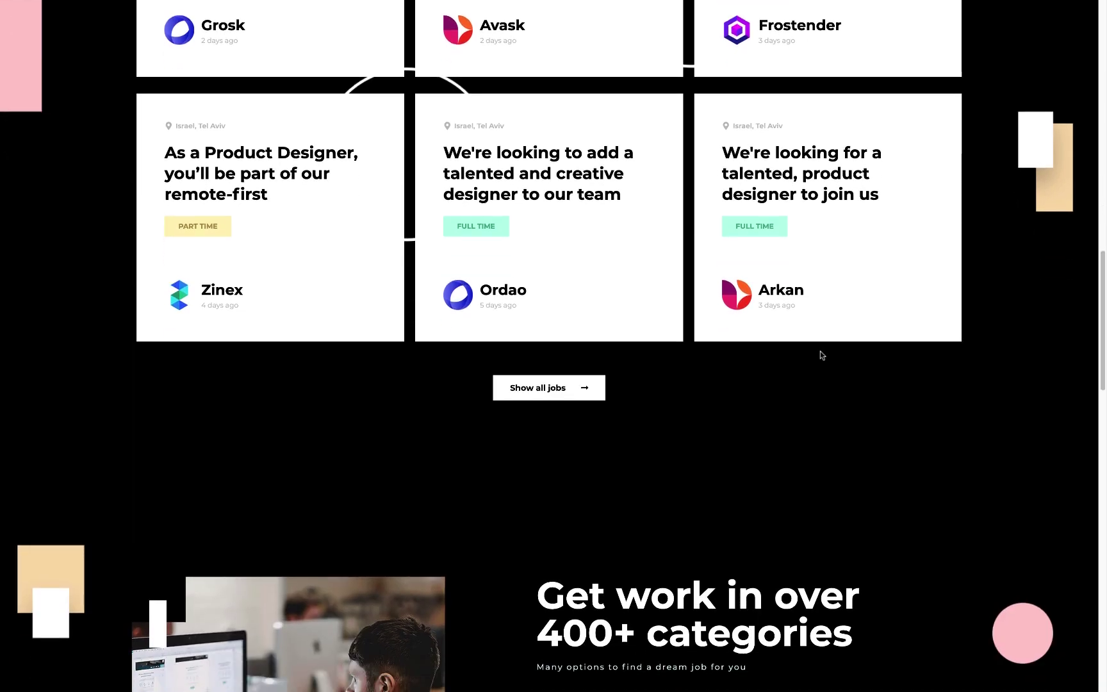
scroll(821, 353, "down", 1)
scroll(710, 344, "down", 1)
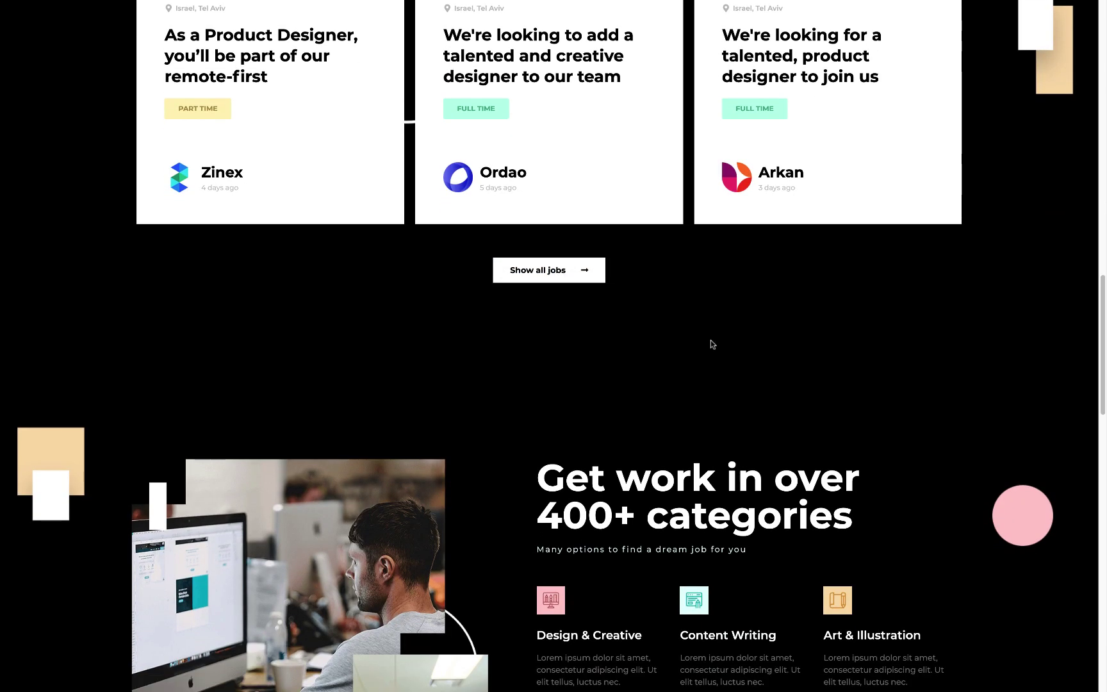
scroll(710, 344, "down", 1)
scroll(712, 343, "down", 2)
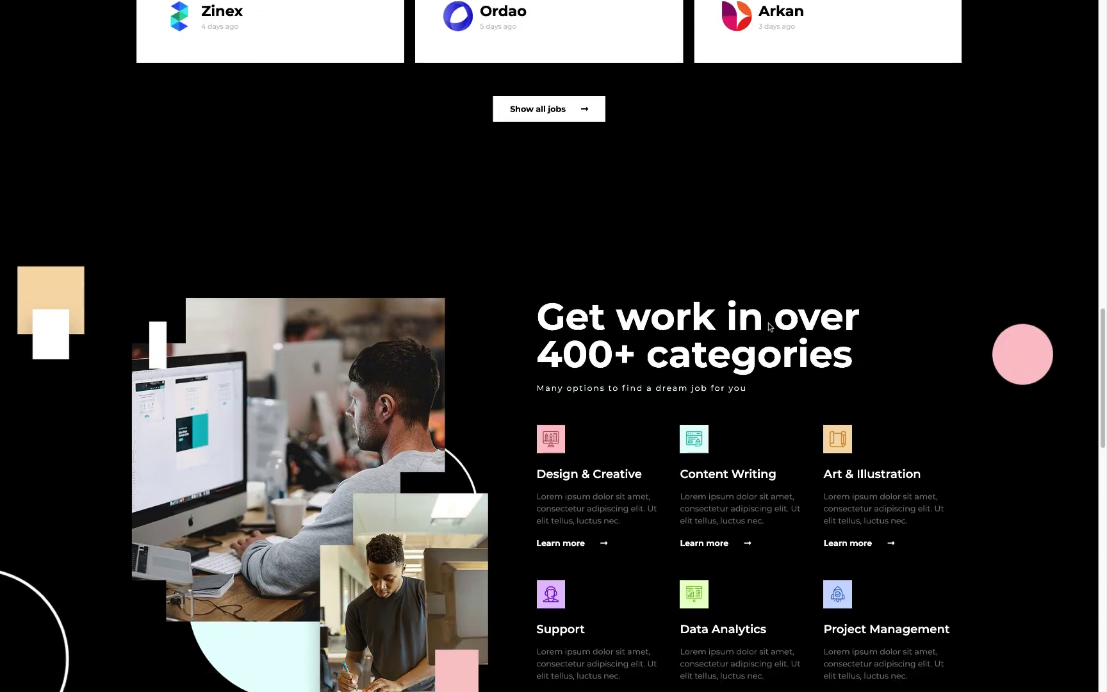
scroll(768, 325, "down", 3)
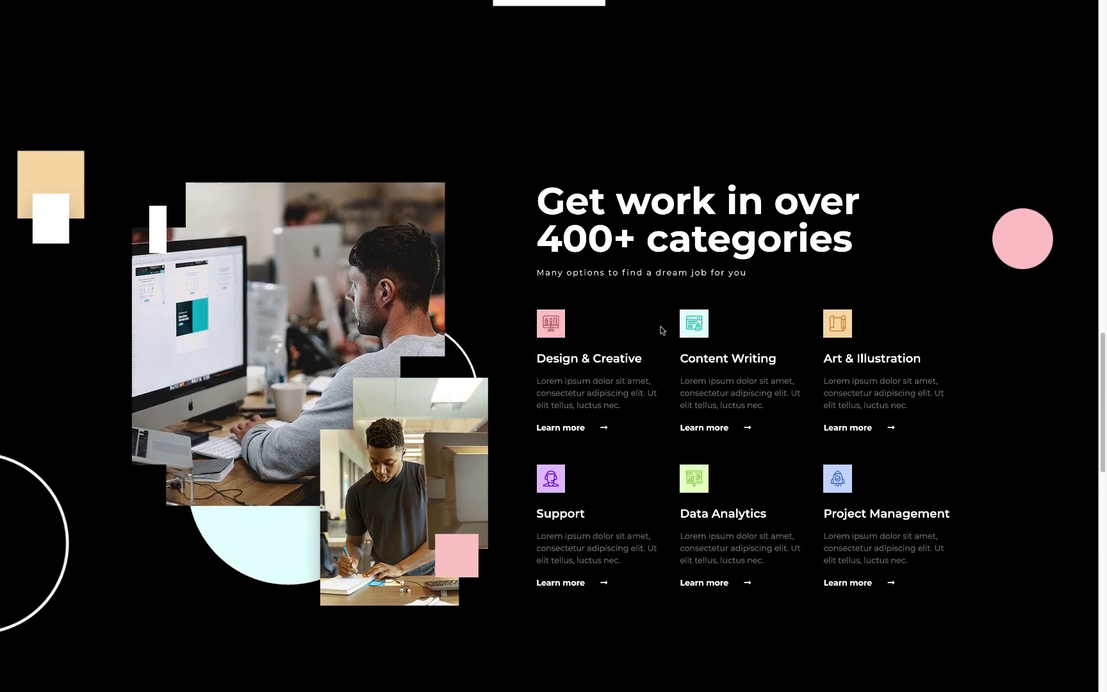
scroll(611, 328, "down", 3)
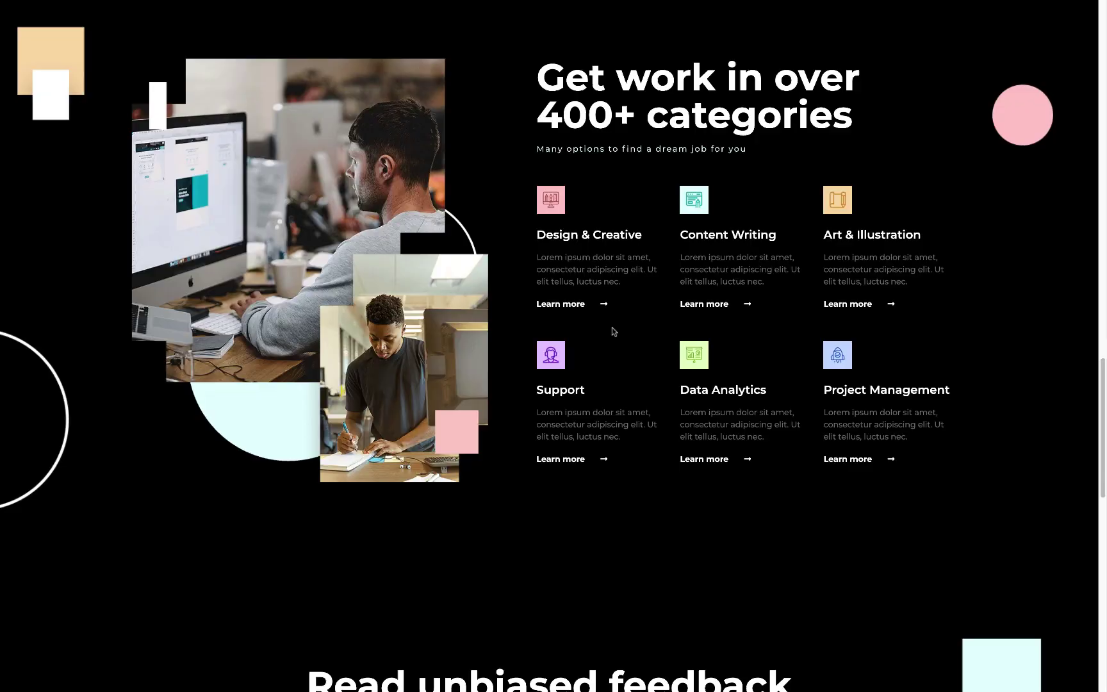
scroll(612, 328, "down", 1)
scroll(618, 329, "down", 1)
scroll(617, 330, "down", 1)
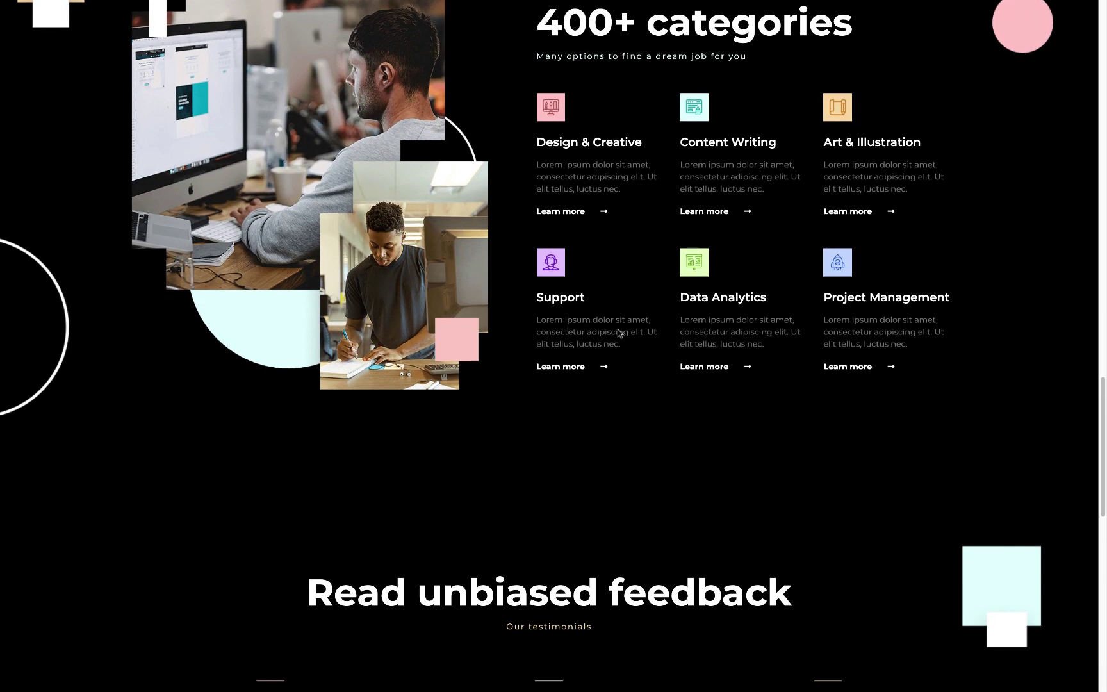
scroll(617, 330, "down", 1)
scroll(617, 329, "down", 1)
scroll(617, 330, "down", 1)
scroll(618, 329, "down", 1)
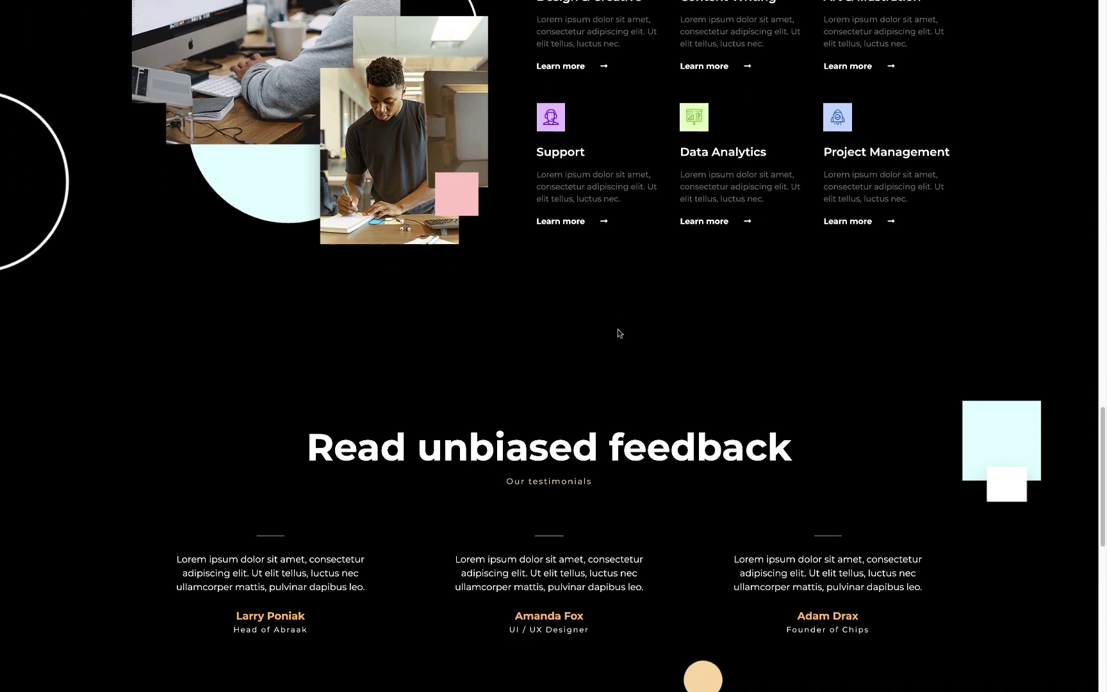
scroll(617, 329, "down", 1)
scroll(618, 329, "down", 1)
scroll(617, 329, "down", 1)
scroll(619, 331, "down", 1)
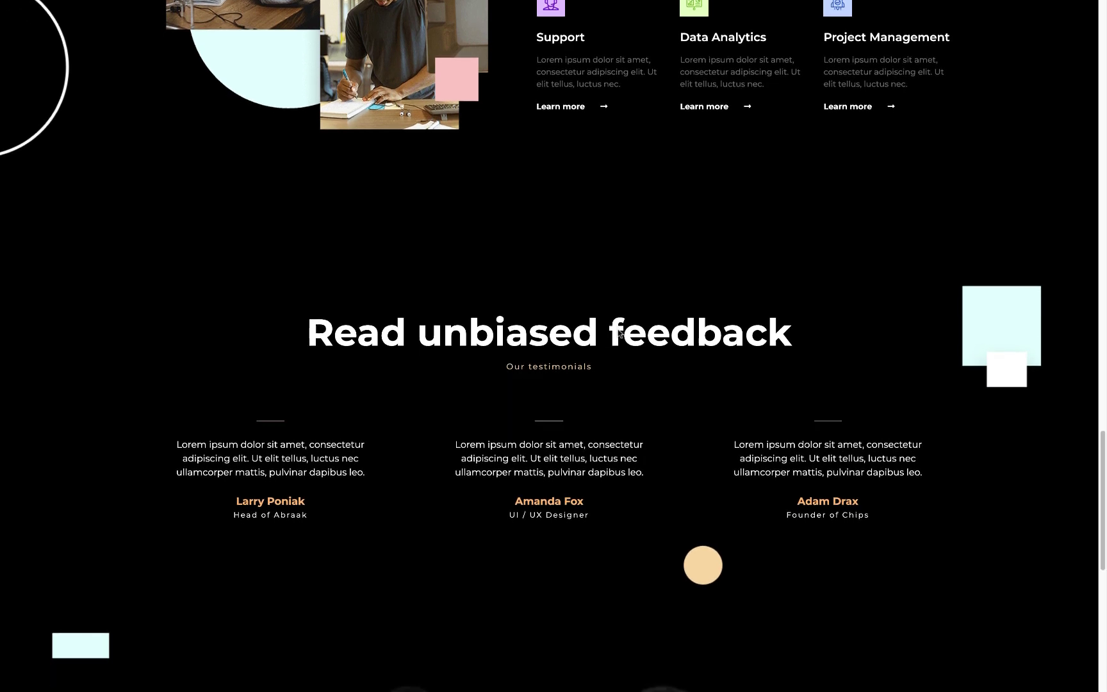
scroll(619, 331, "down", 1)
scroll(619, 332, "down", 1)
scroll(620, 332, "down", 1)
scroll(620, 332, "down", 1)
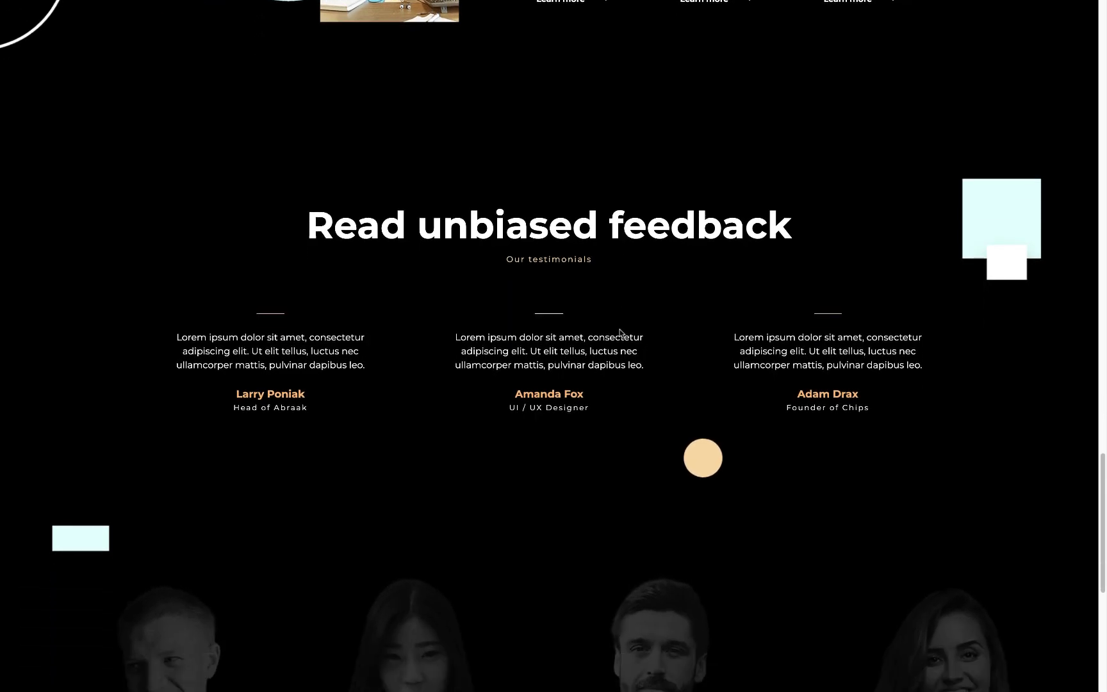
scroll(620, 333, "down", 1)
scroll(620, 333, "down", 1)
scroll(620, 332, "down", 1)
scroll(620, 333, "down", 1)
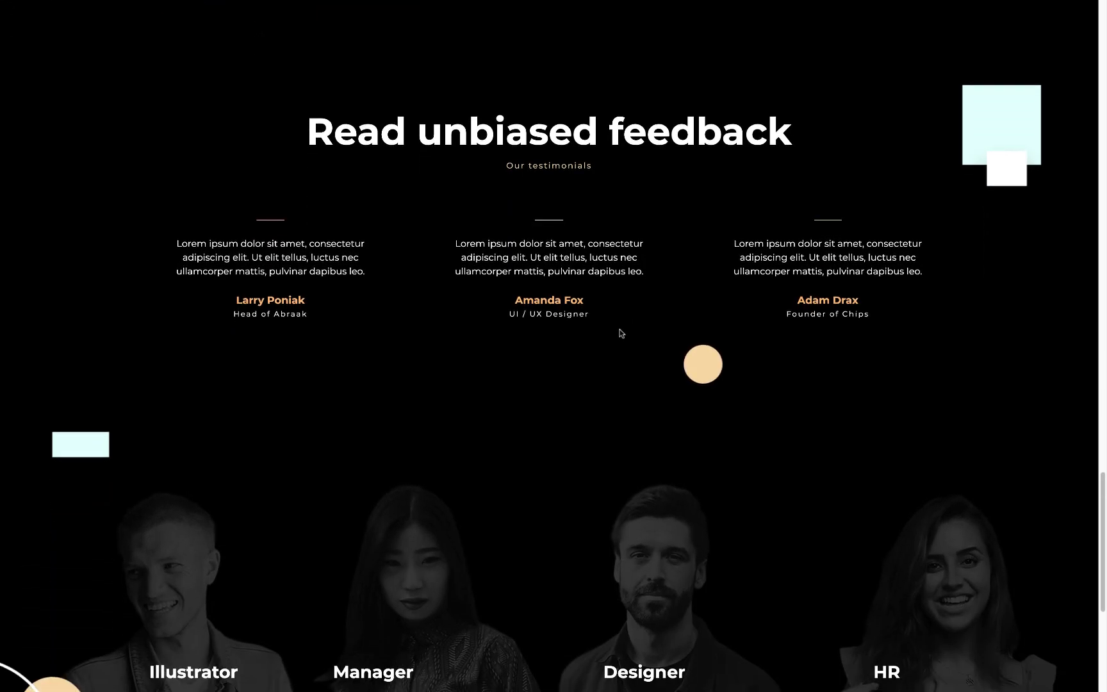
scroll(620, 332, "down", 1)
scroll(620, 333, "down", 1)
scroll(621, 333, "down", 2)
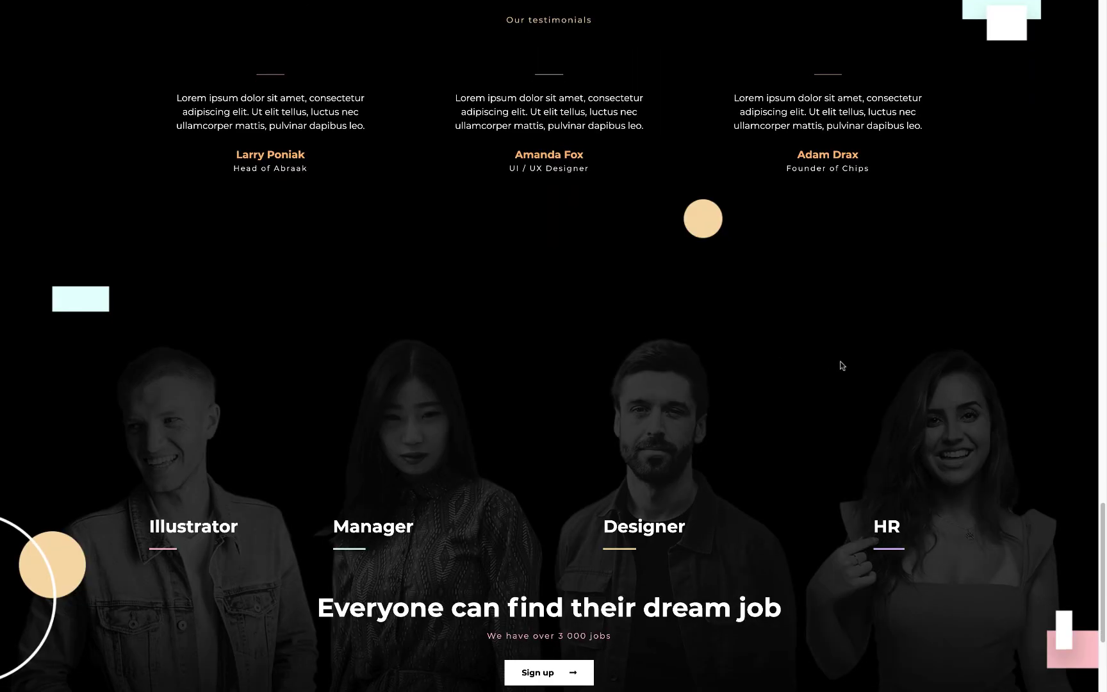
scroll(840, 366, "down", 1)
scroll(961, 356, "down", 2)
scroll(981, 354, "down", 1)
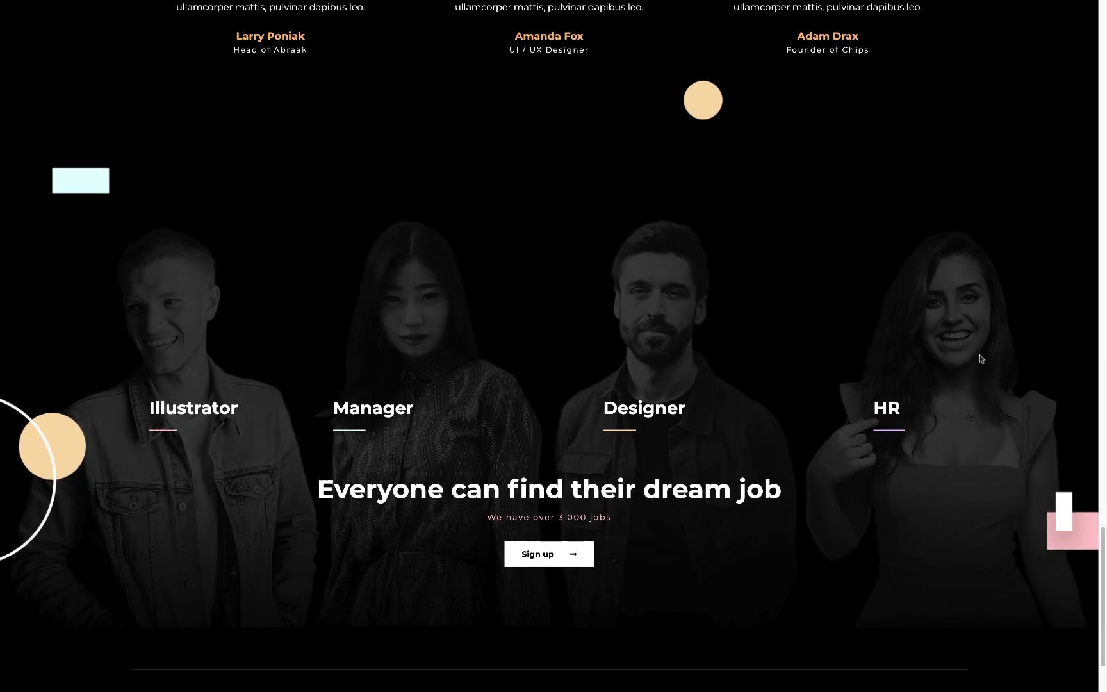
scroll(968, 361, "down", 2)
scroll(865, 397, "down", 1)
scroll(766, 437, "down", 1)
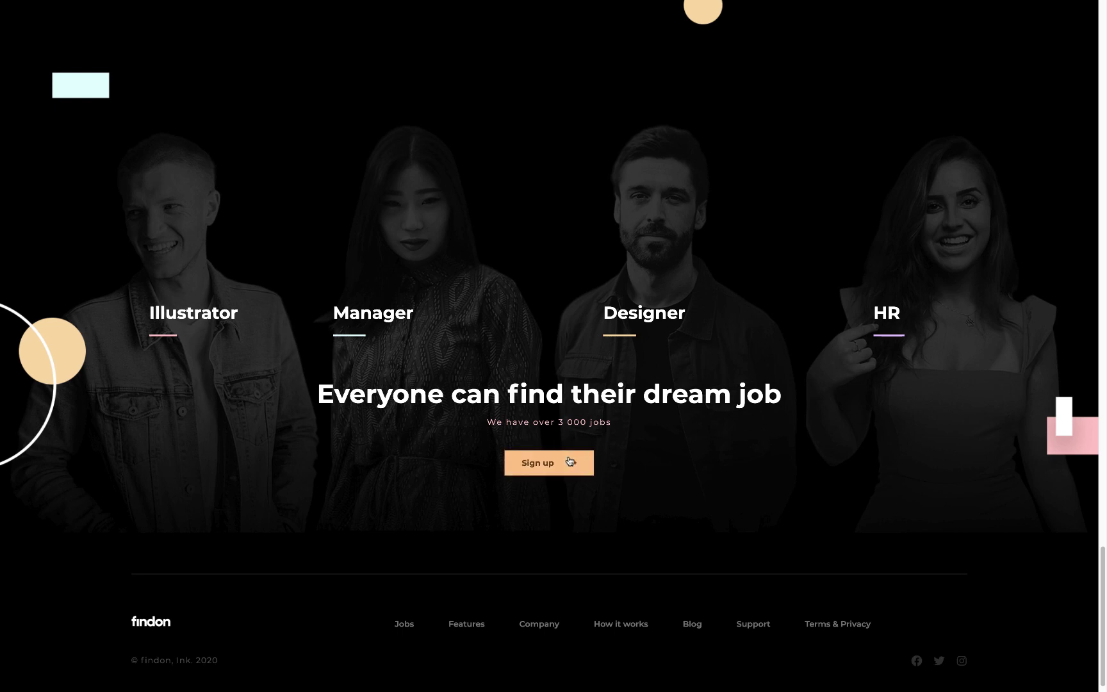
scroll(782, 432, "down", 1)
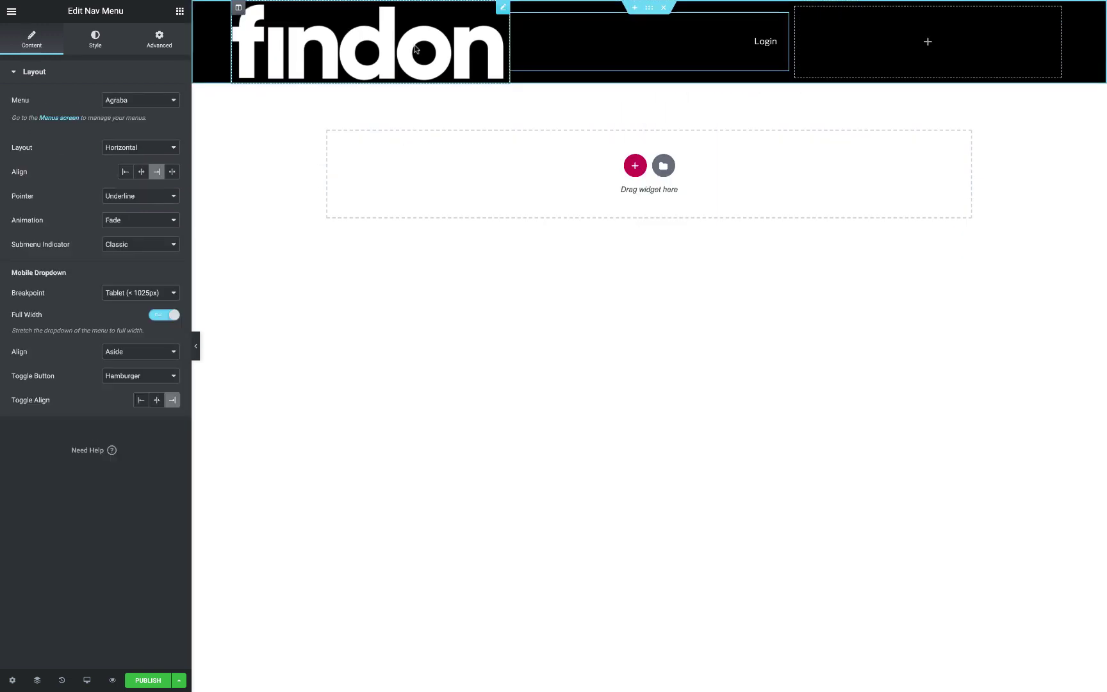
left_click(415, 50)
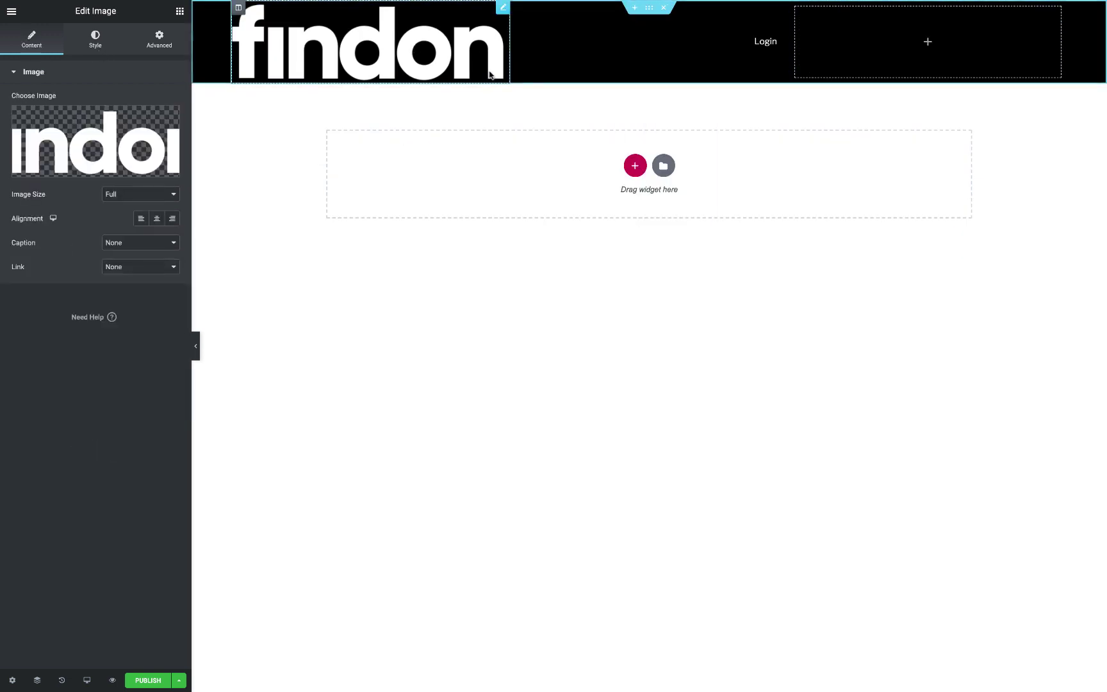
mouse_move(510, 41)
left_mouse_down()
mouse_move(370, 52)
mouse_move(502, 57)
left_mouse_up()
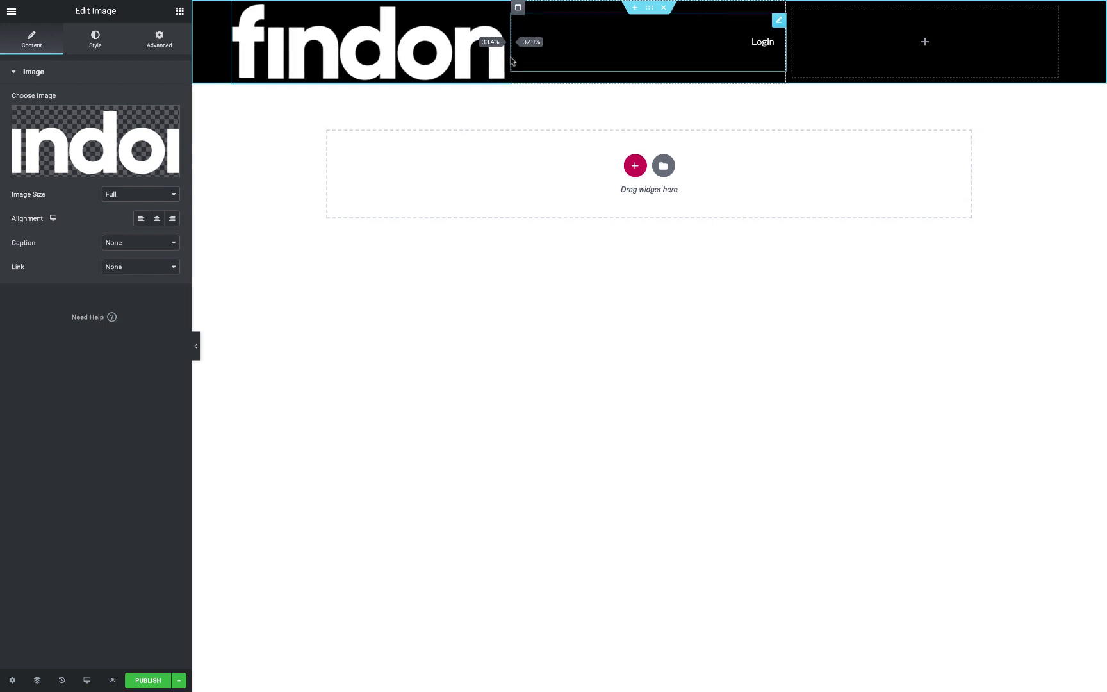
left_click(96, 39)
left_click_drag(12, 121, 23, 123)
left_click(31, 39)
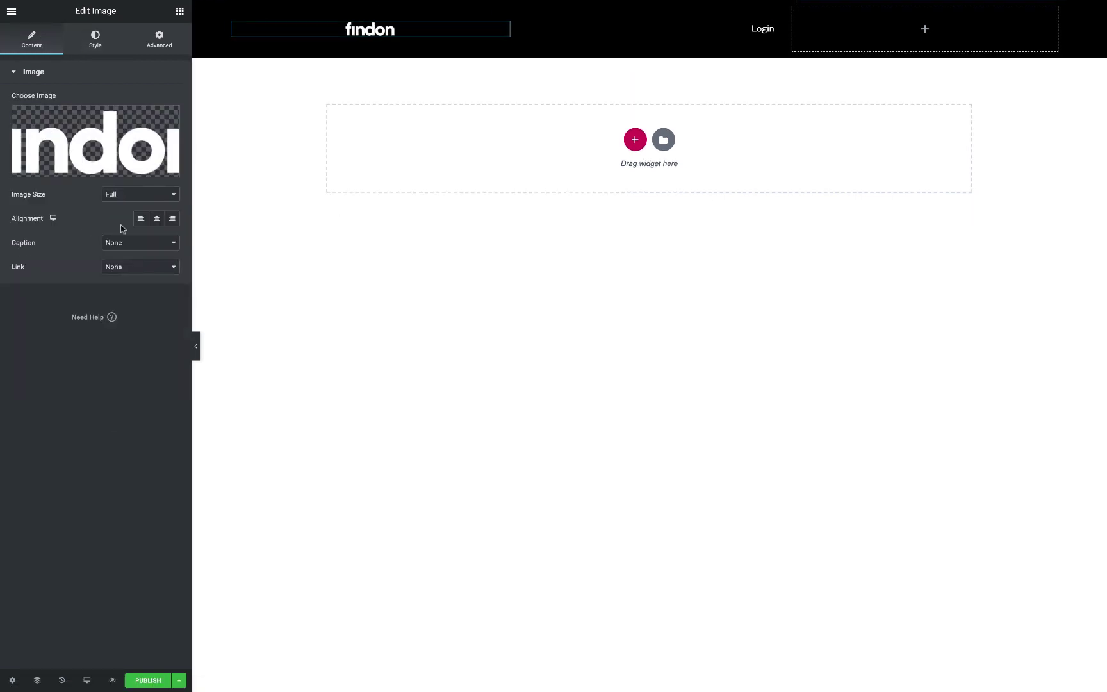
left_click(141, 218)
Assign the findjob menu to the header navigation and add a button in the right header column.
left_click(763, 29)
left_click(141, 100)
left_click(135, 274)
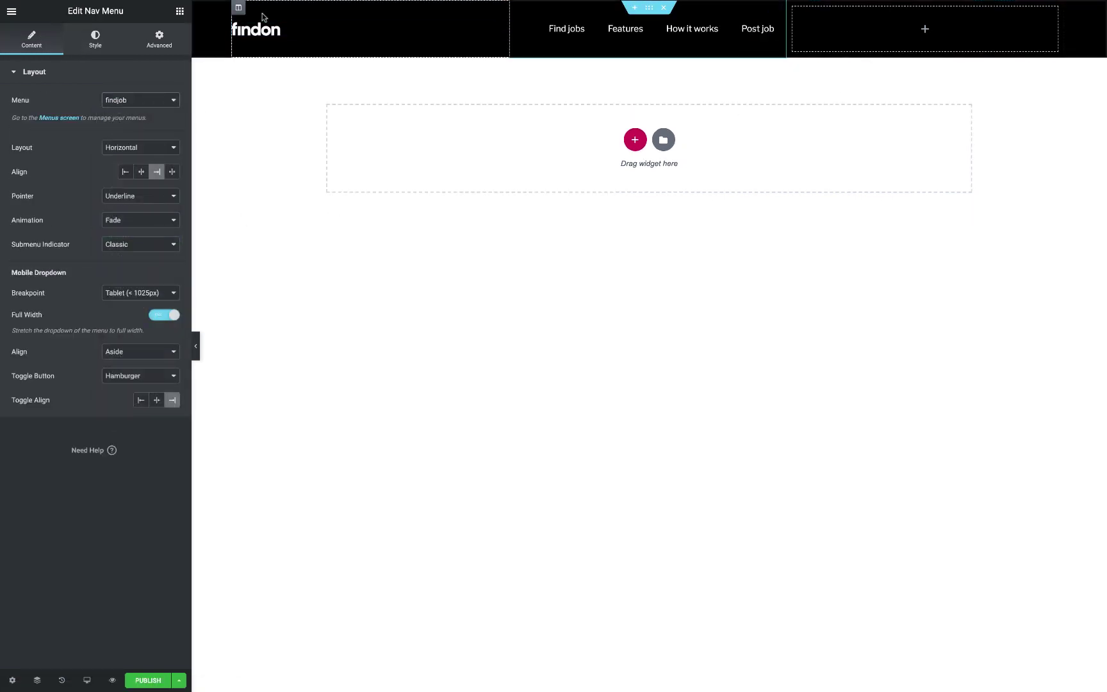
left_click(180, 11)
left_click_drag(146, 238, 925, 28)
Resize the header columns and add an arrow icon after the Sign in button text.
left_click_drag(787, 39, 970, 51)
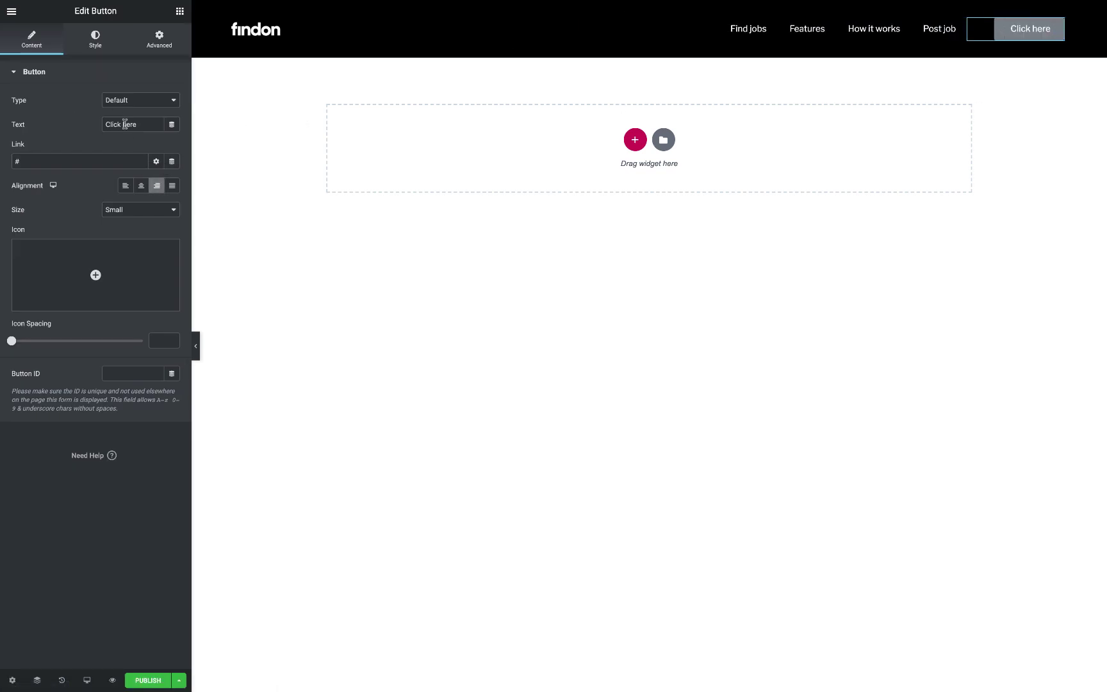
type("Sign in")
left_click(95, 275)
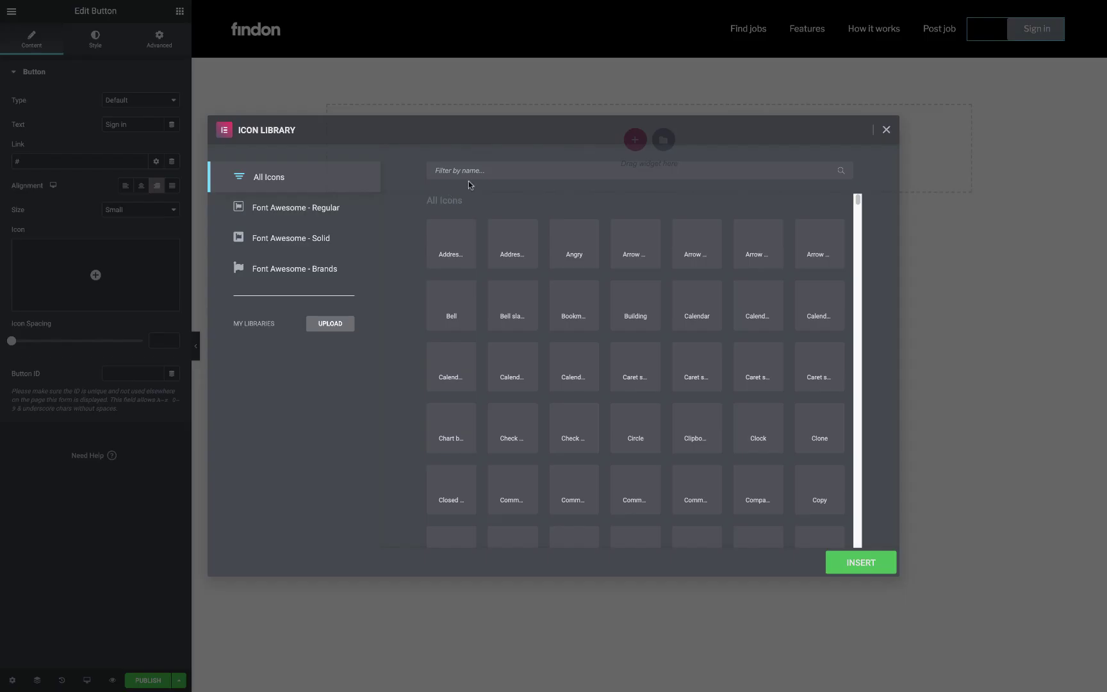
type("arrow")
left_click(701, 430)
left_click(860, 561)
left_click(141, 328)
left_click(141, 341)
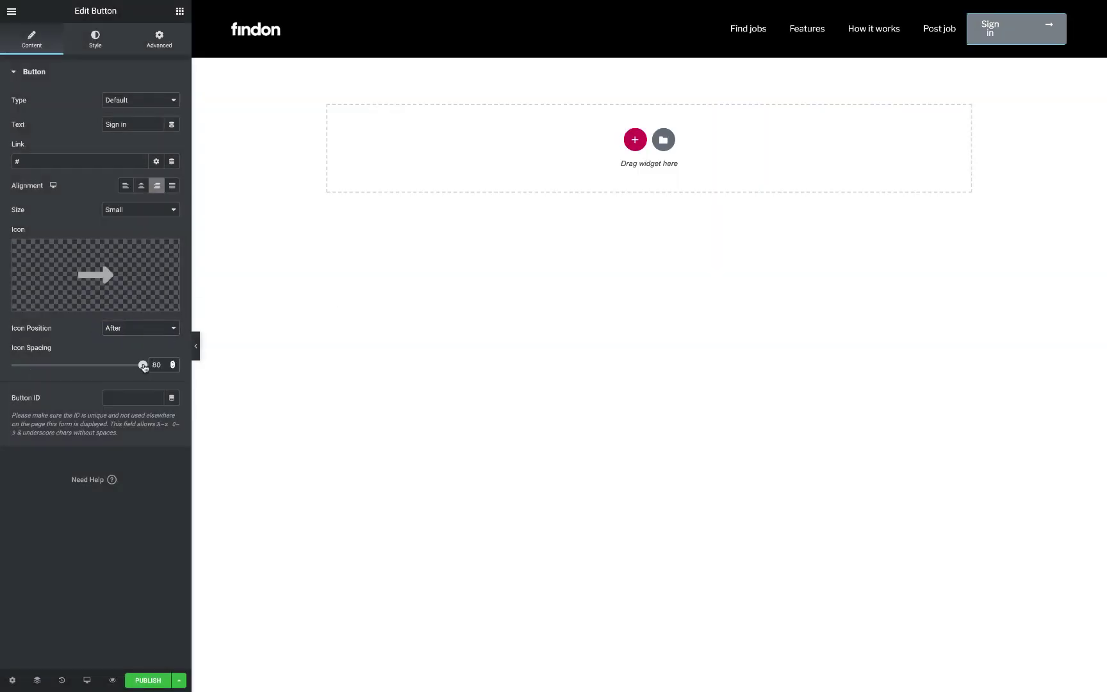
Set the Sign in button text to Montserrat, size 14, weight 700, and adjust its colour.
left_click(83, 45)
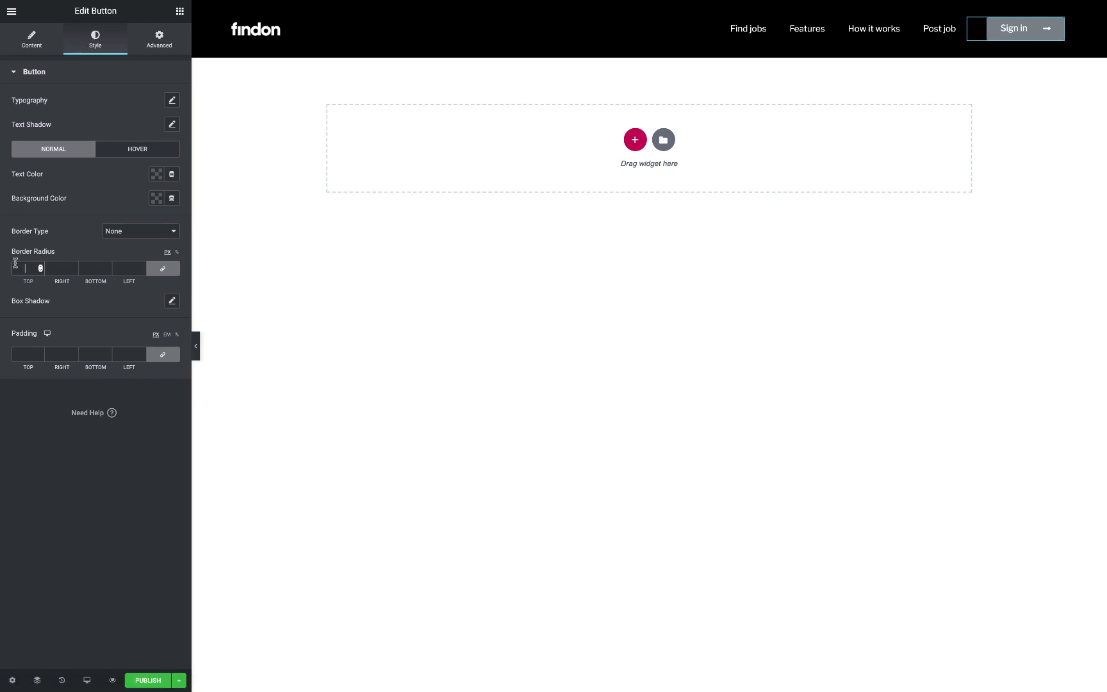
left_click(172, 100)
left_click(130, 132)
left_click(131, 181)
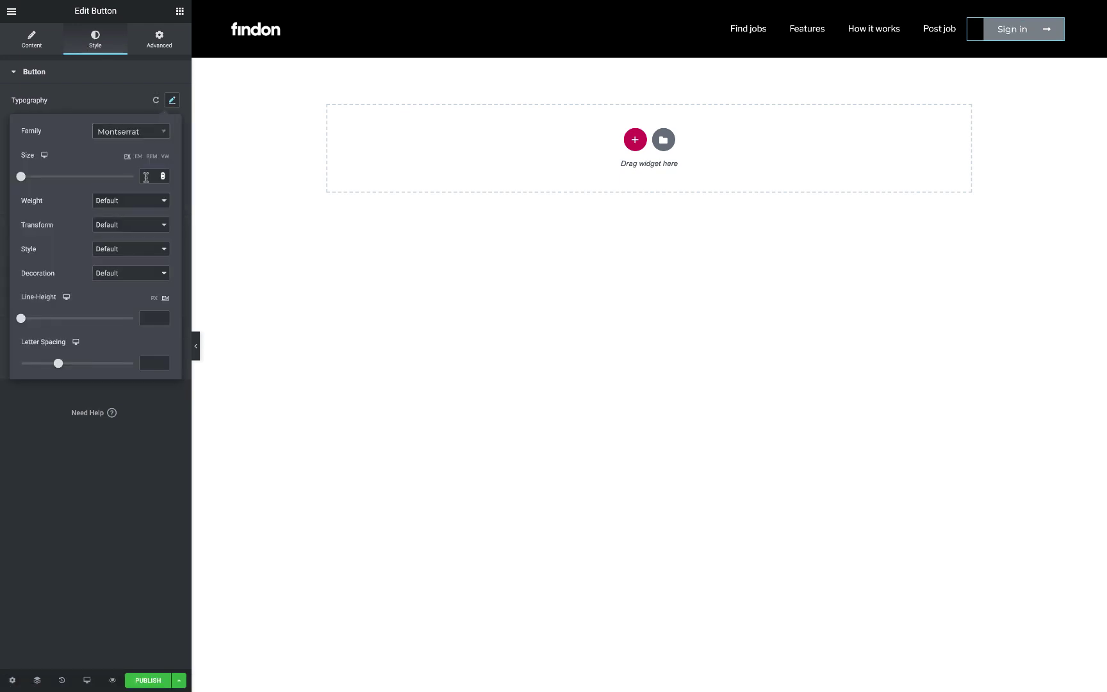
type("14")
left_click(131, 201)
left_click(122, 173)
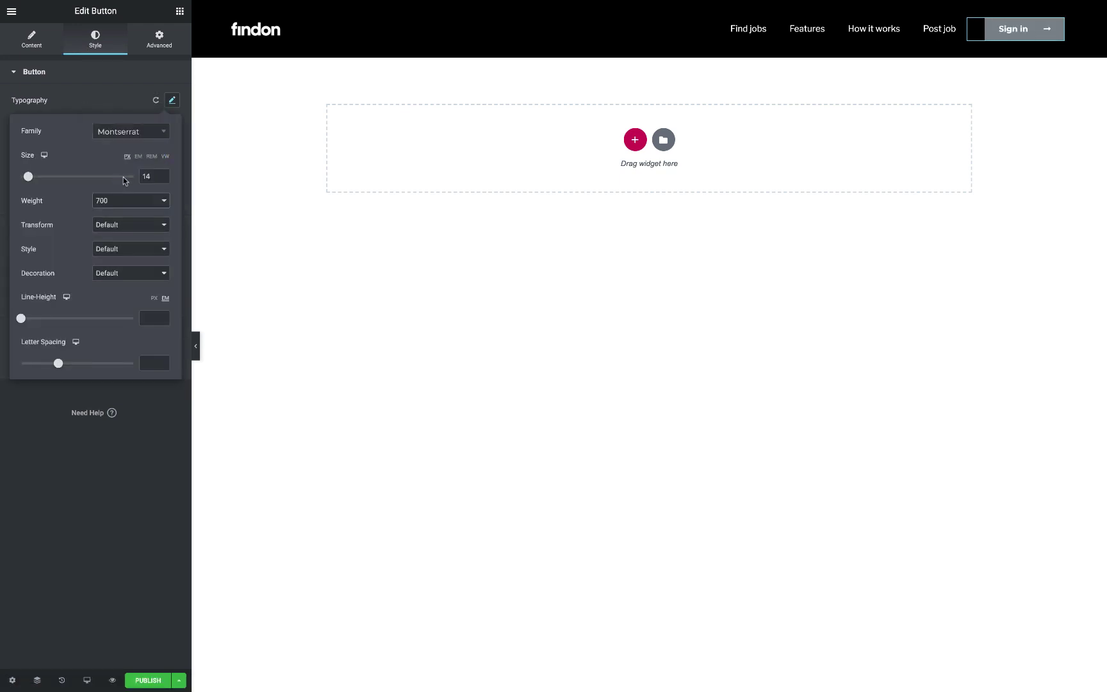
left_click(129, 107)
left_click(156, 174)
Give the Sign in button an orange hover background, new hover text colour and Sink animation.
left_click(156, 198)
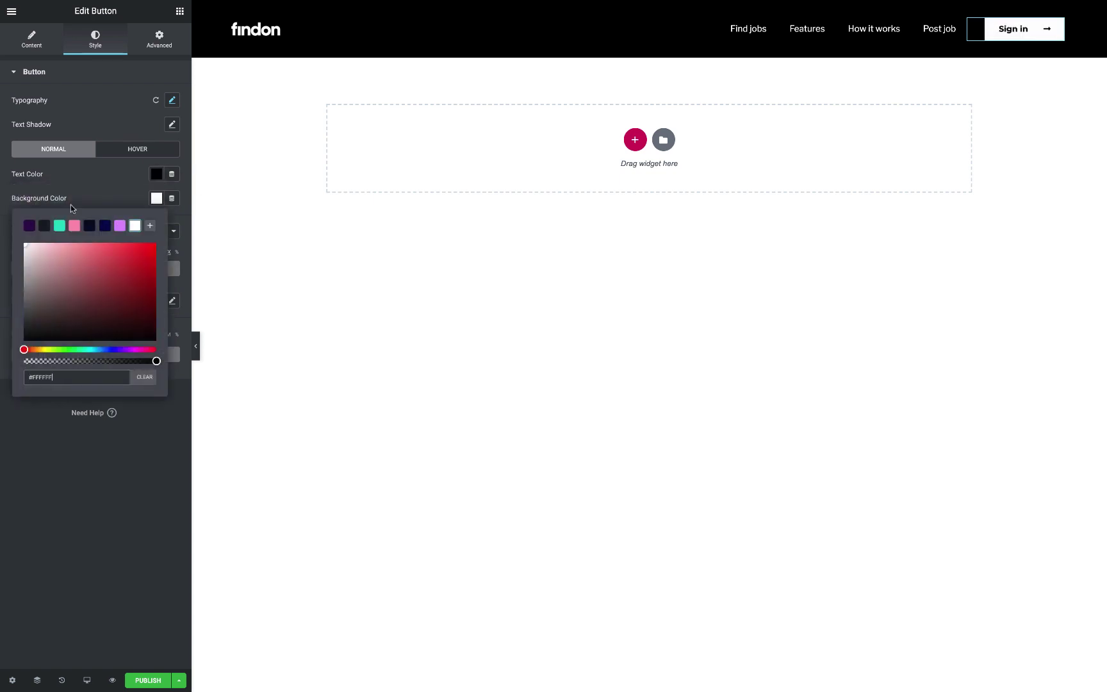
left_click(137, 149)
left_click(156, 198)
left_click(155, 175)
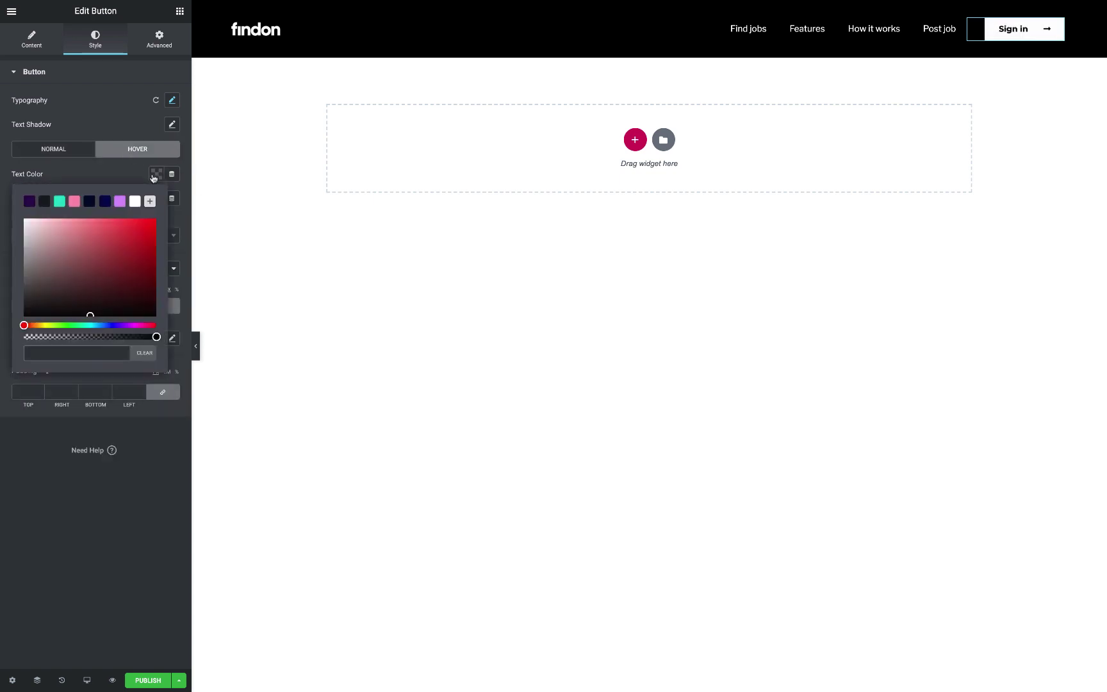
type("#4522a")
key("Return")
left_click(96, 235)
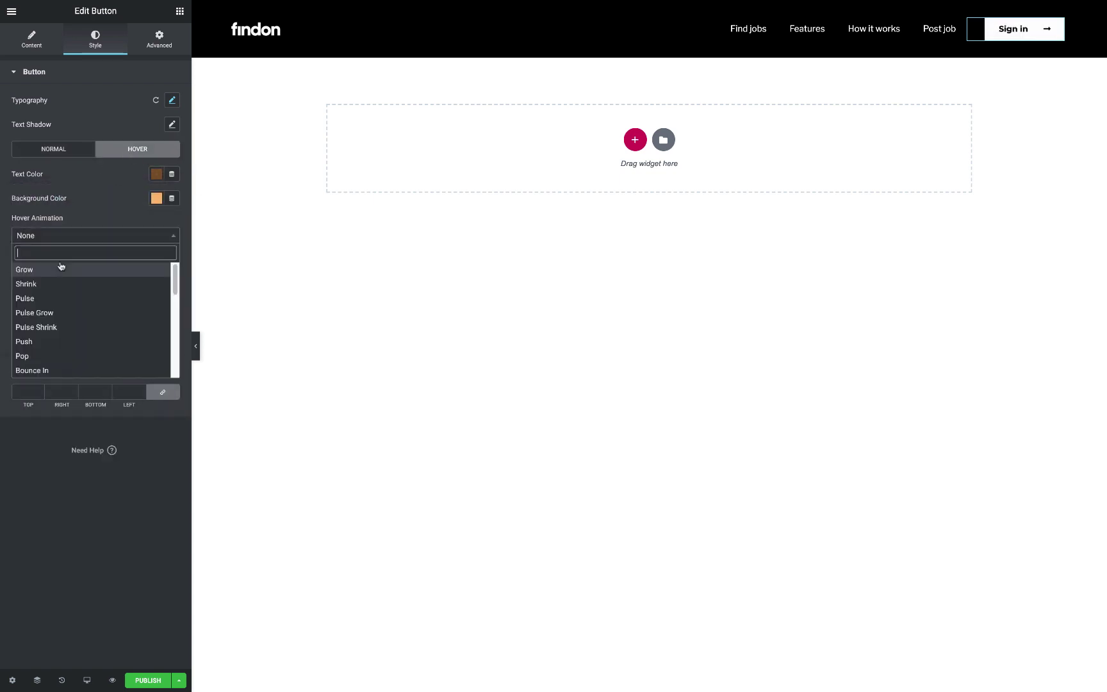
scroll(33, 335, "down", 3)
left_click(32, 330)
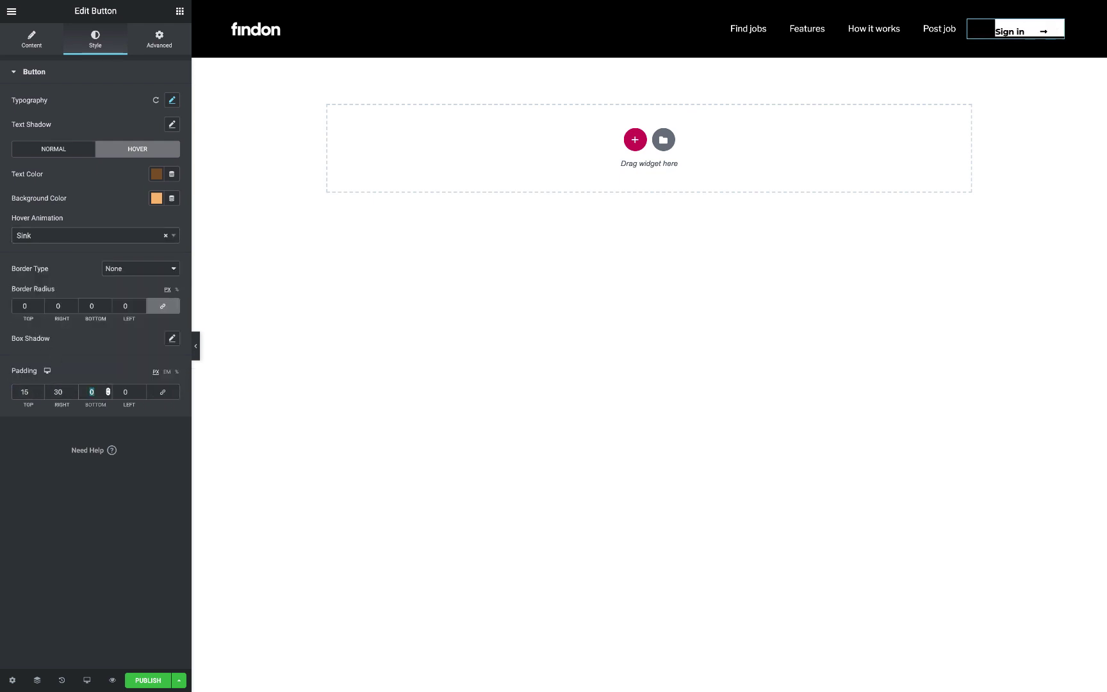
Give the nav menu a Text pointer, bolder Montserrat font and orange hover text, then open the Library.
left_click(808, 29)
left_click(138, 193)
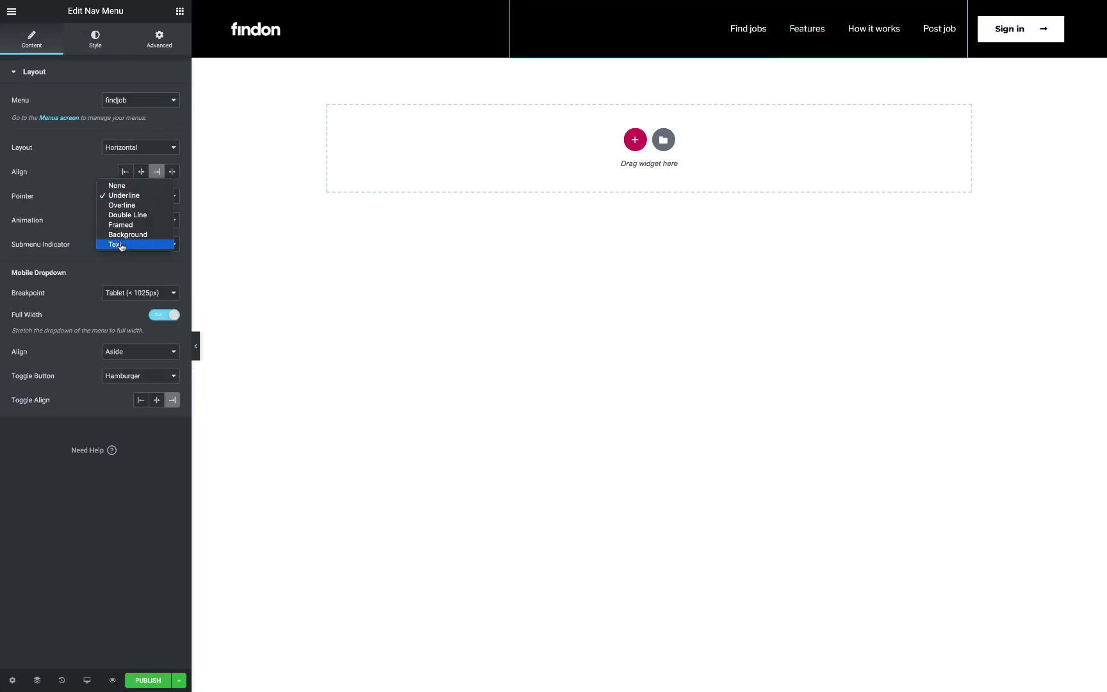
left_click(124, 242)
left_click(95, 38)
left_click(171, 100)
left_click(142, 135)
left_click(137, 215)
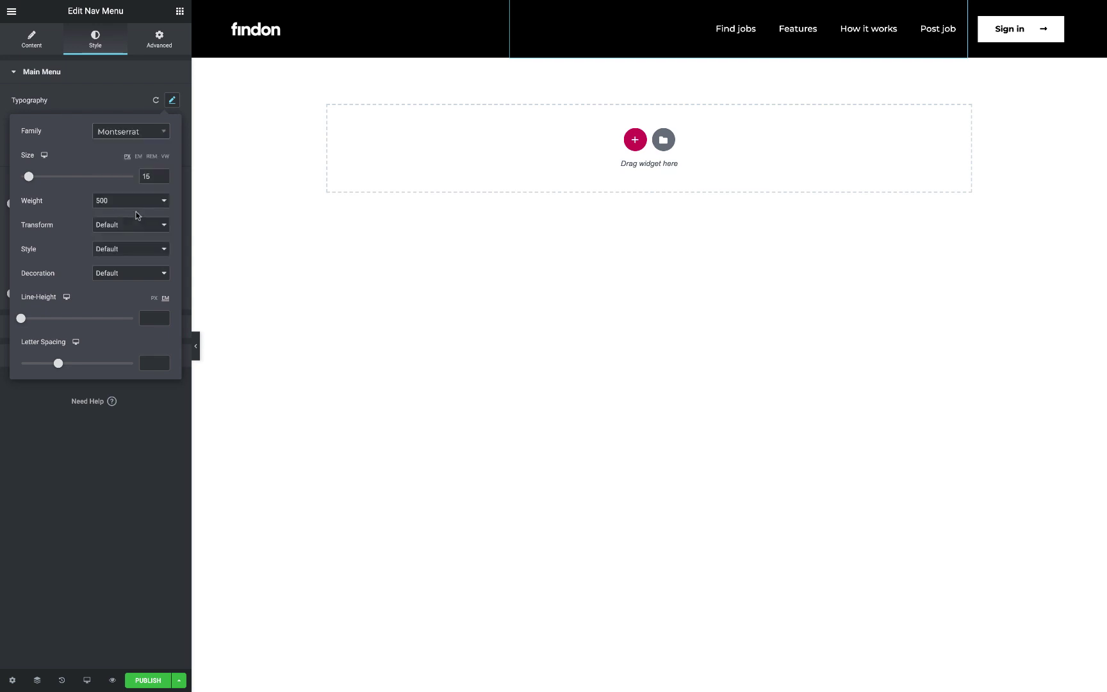
left_click(128, 201)
left_click(113, 213)
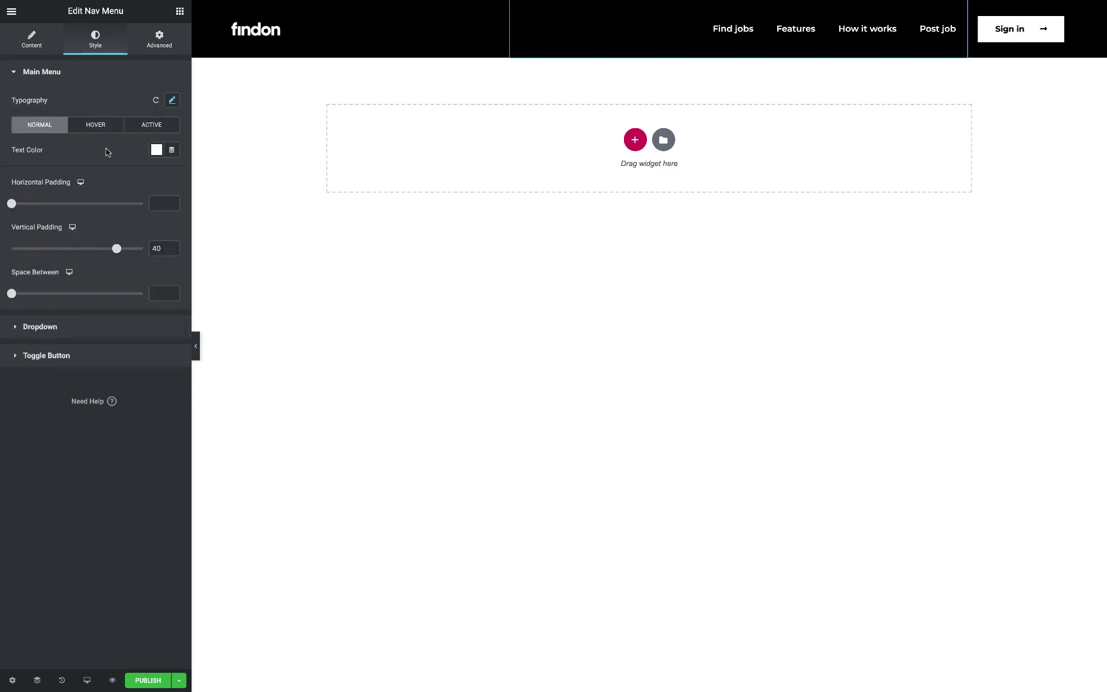
left_click(95, 124)
left_click(157, 150)
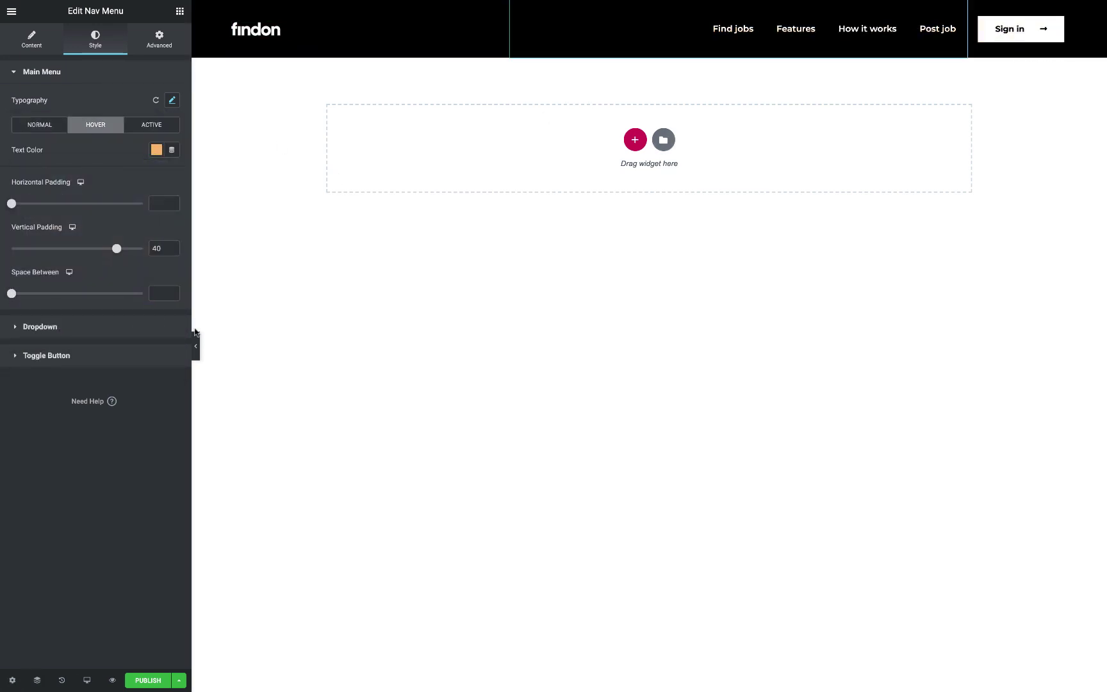
left_click(658, 141)
left_click(263, 167)
Insert the dark header hero block and delete its paragraph, READ MORE button and phone image.
type("he")
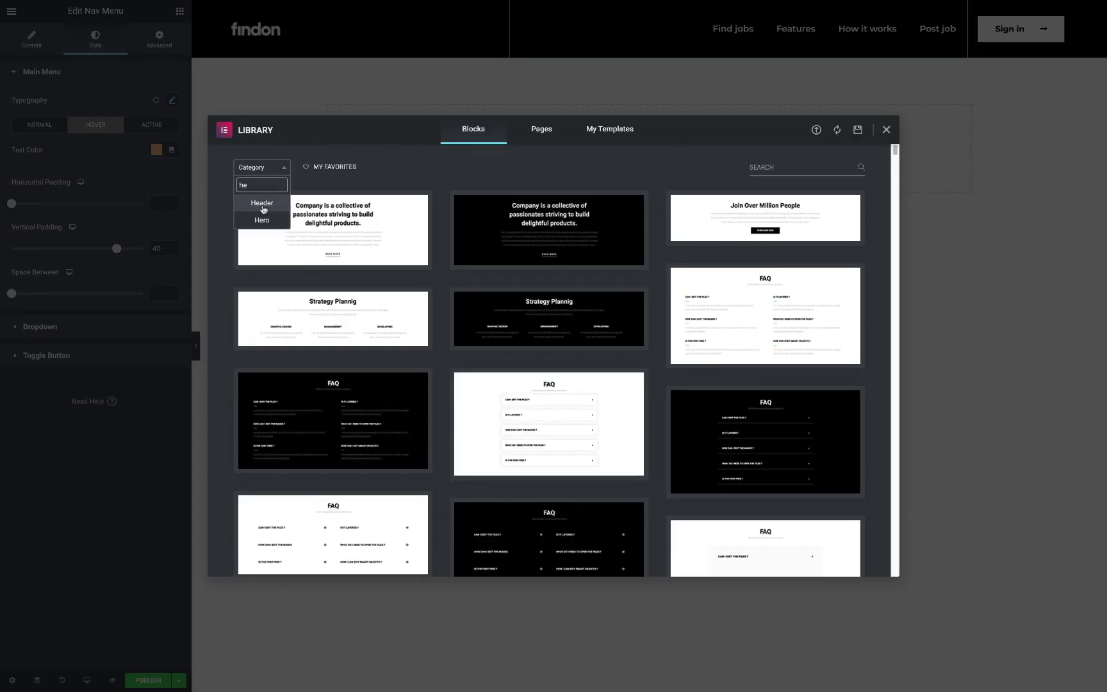
left_click(263, 210)
left_click(275, 474)
right_click(448, 417)
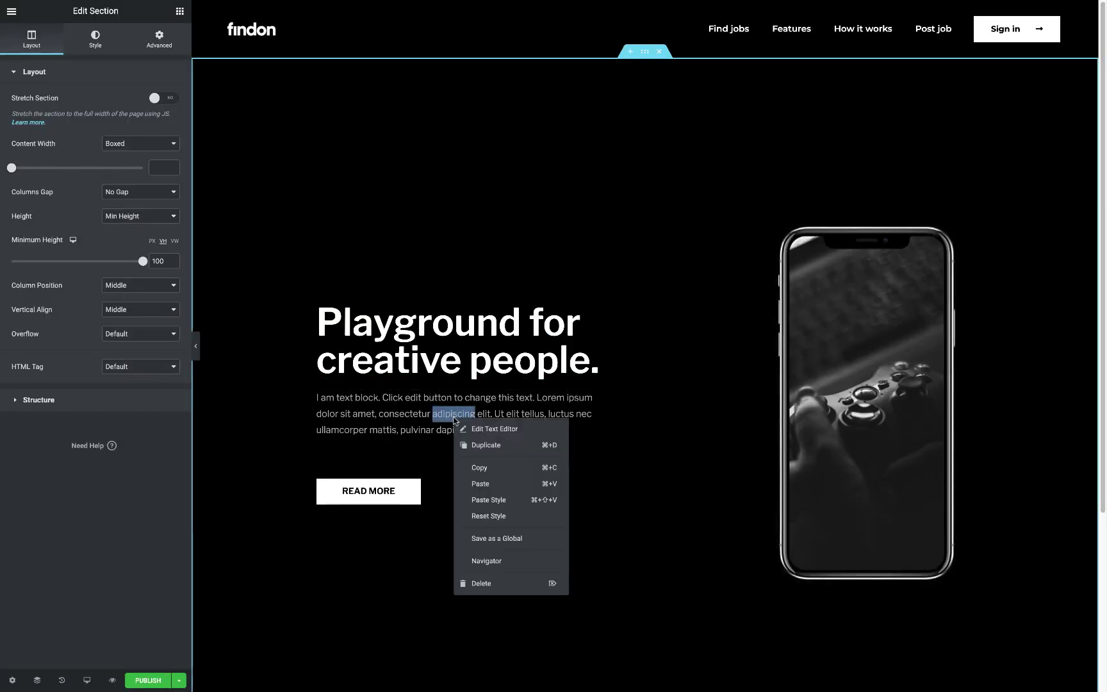
left_click(471, 583)
right_click(370, 443)
left_click(395, 607)
right_click(842, 408)
left_click(865, 576)
Make the hero section 1450 wide and 1080 tall, with a -2 top margin.
left_click(324, 373)
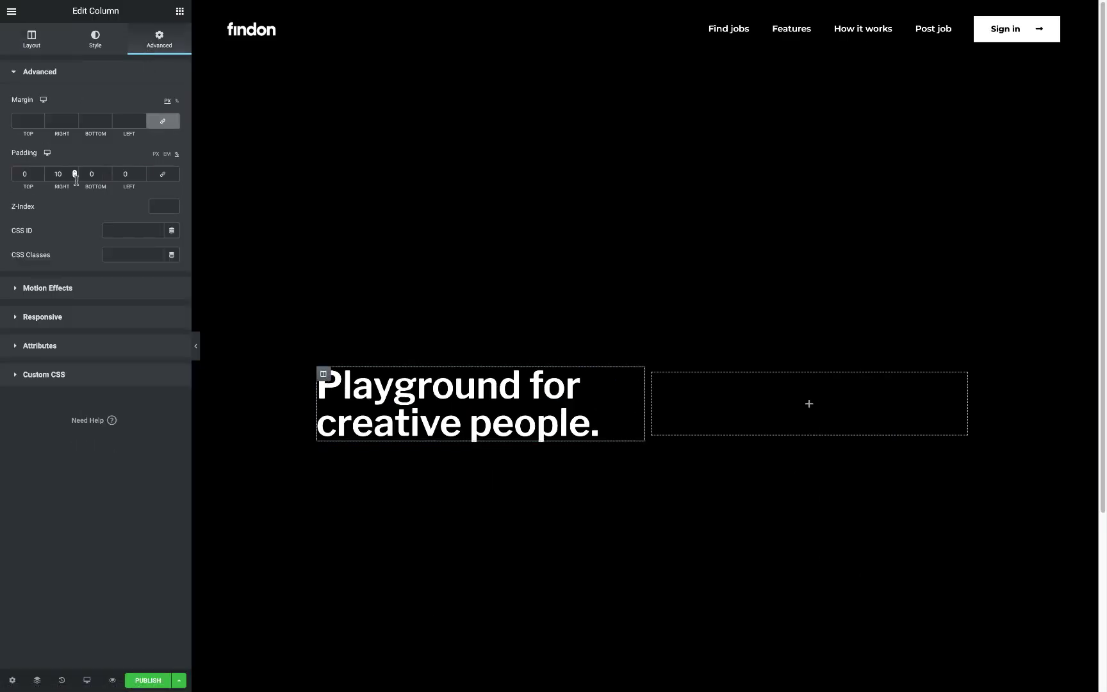
left_click(717, 375)
left_click(498, 248)
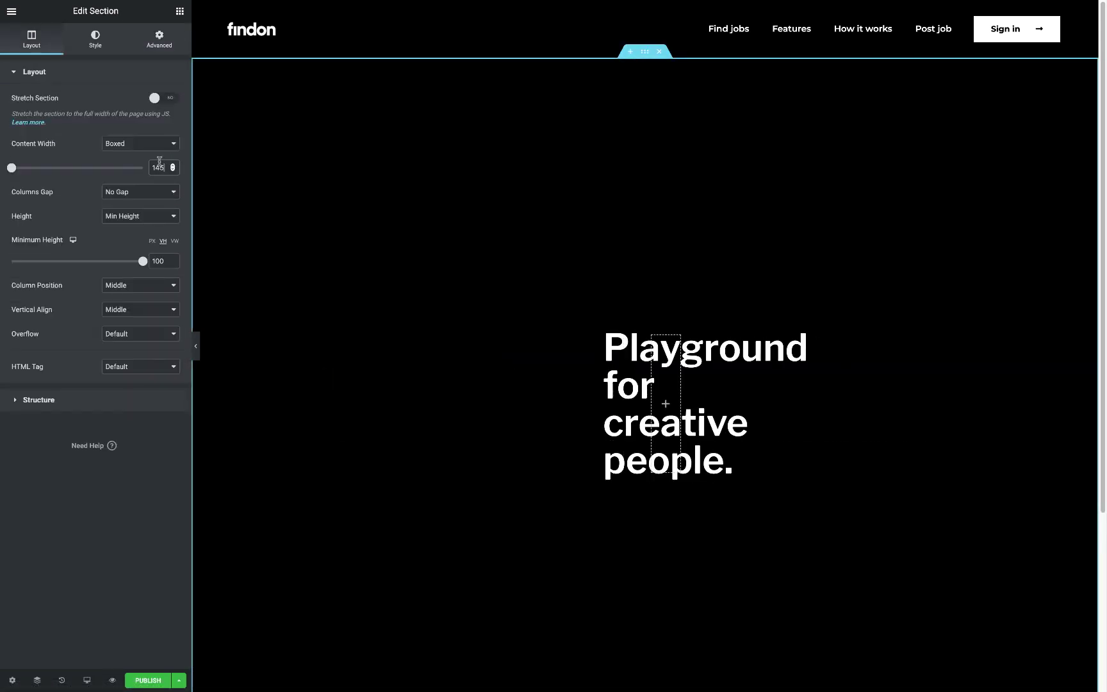
left_click_drag(11, 167, 124, 167)
left_click(152, 241)
double_click(159, 261)
type("1080")
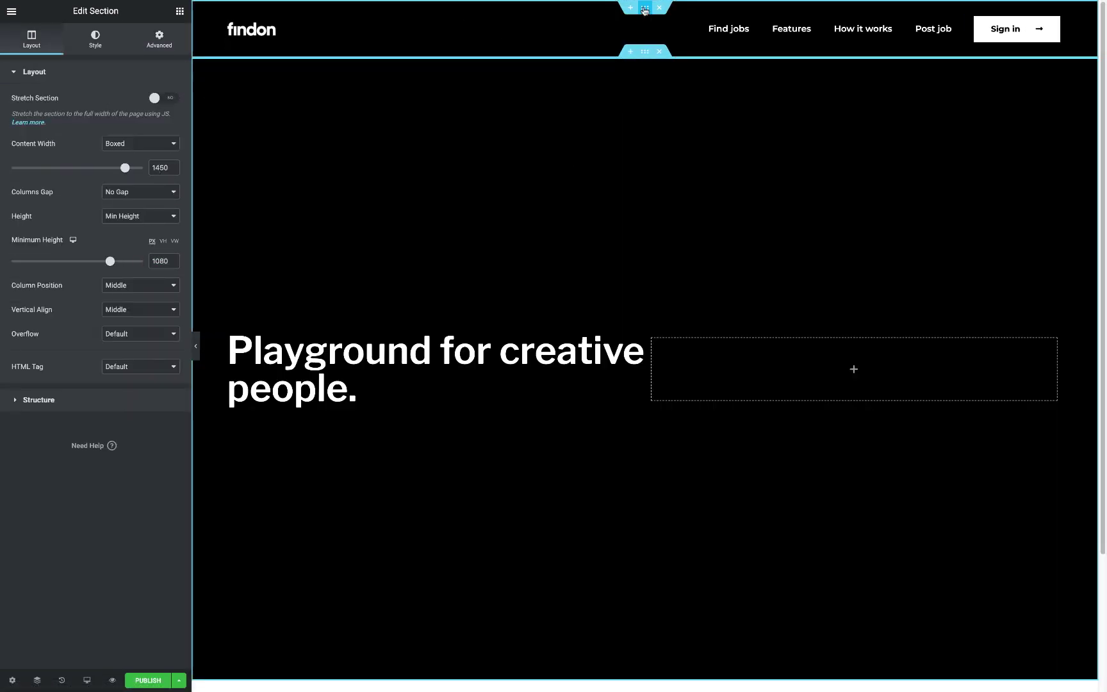
left_click(159, 39)
left_click(172, 50)
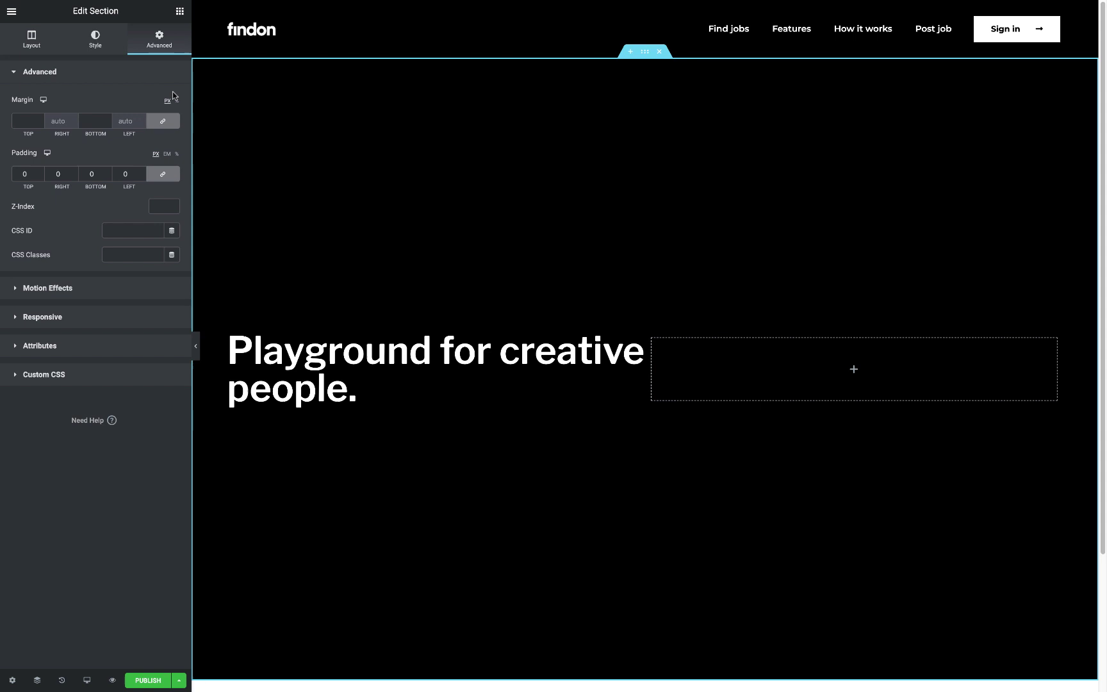
left_click(28, 121)
type("-2")
left_click(179, 12)
Add a taller search form under the headline with black input text on a white background.
type("search")
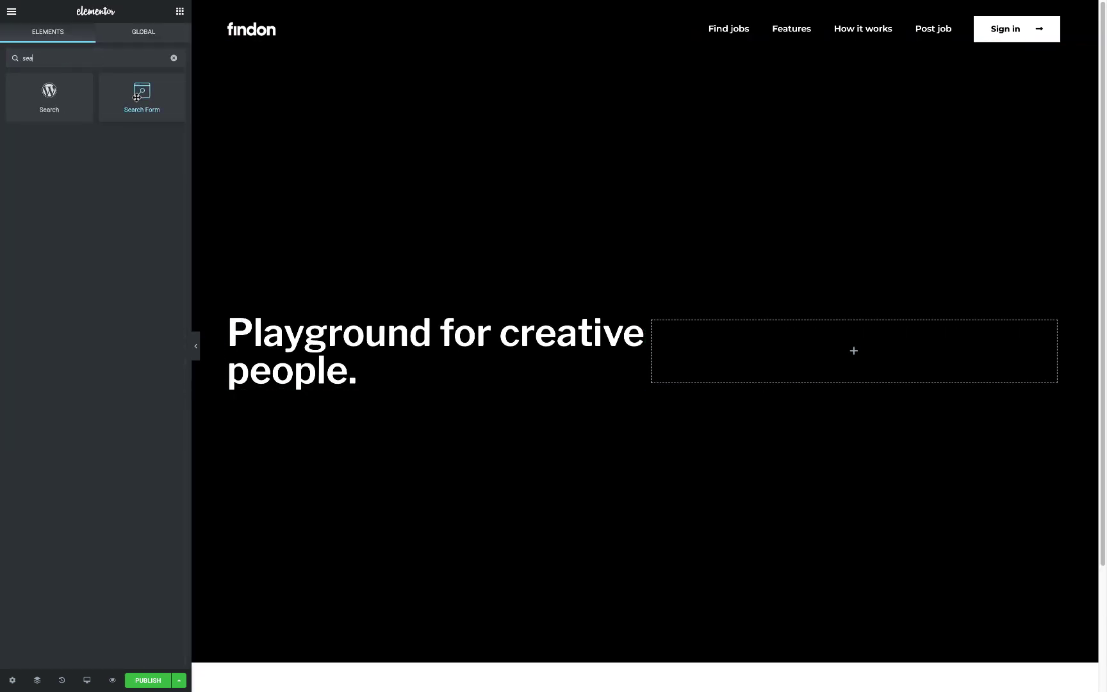
left_click(105, 107)
type("Job title or keyword")
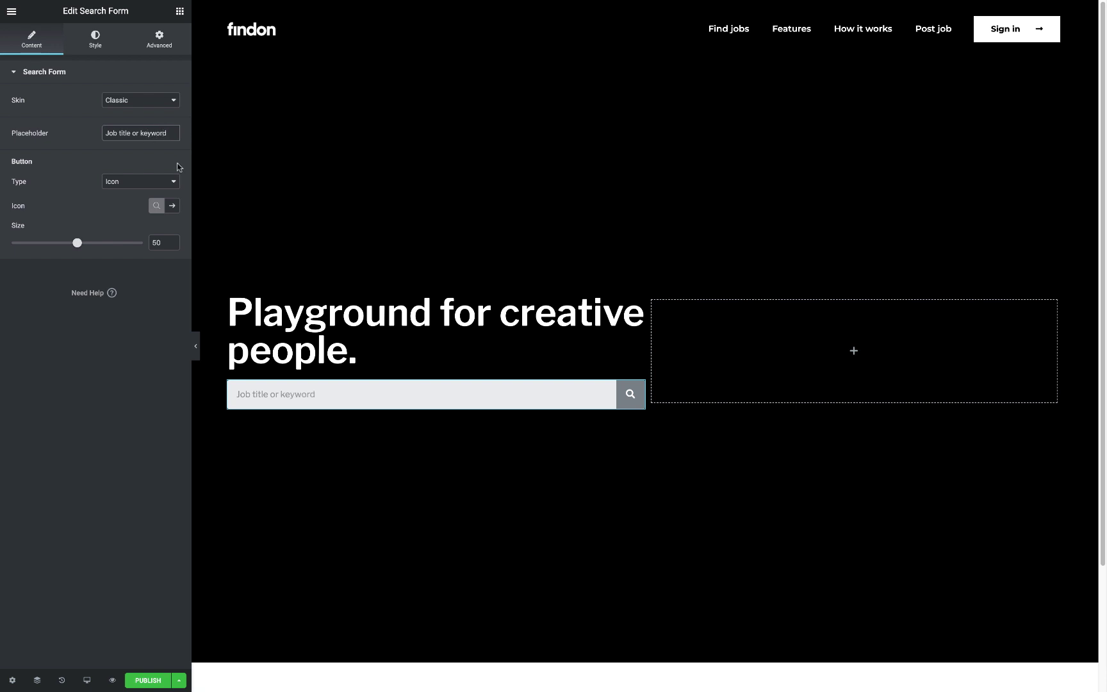
left_click_drag(78, 242, 118, 243)
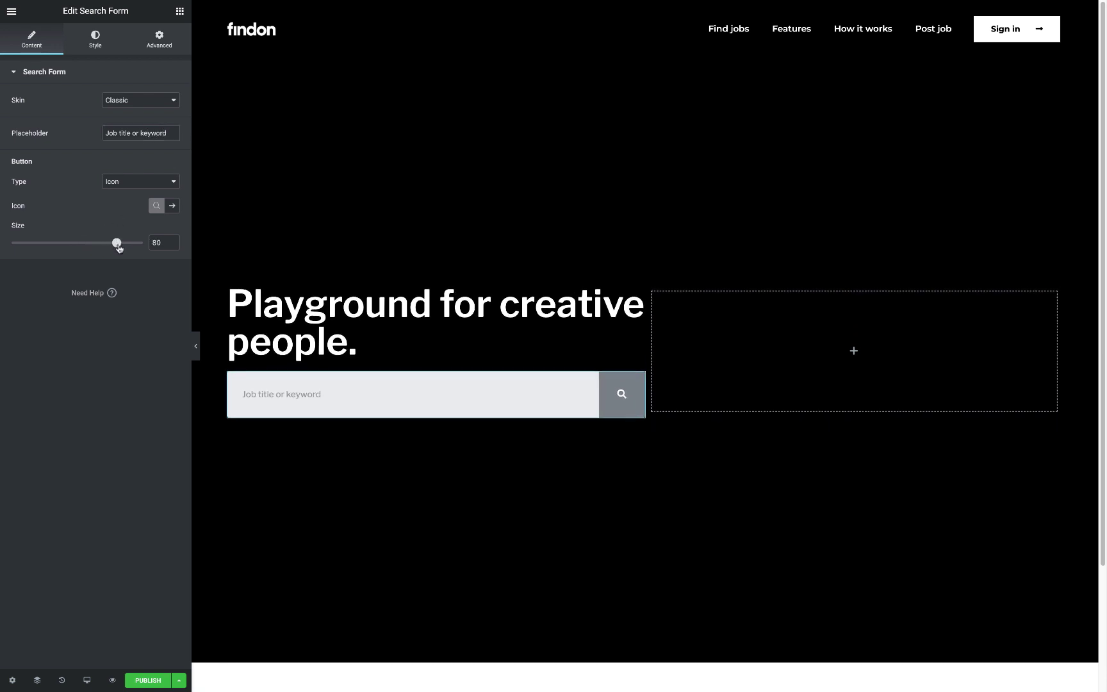
left_click(95, 40)
left_click(157, 150)
left_click(30, 173)
left_click(156, 174)
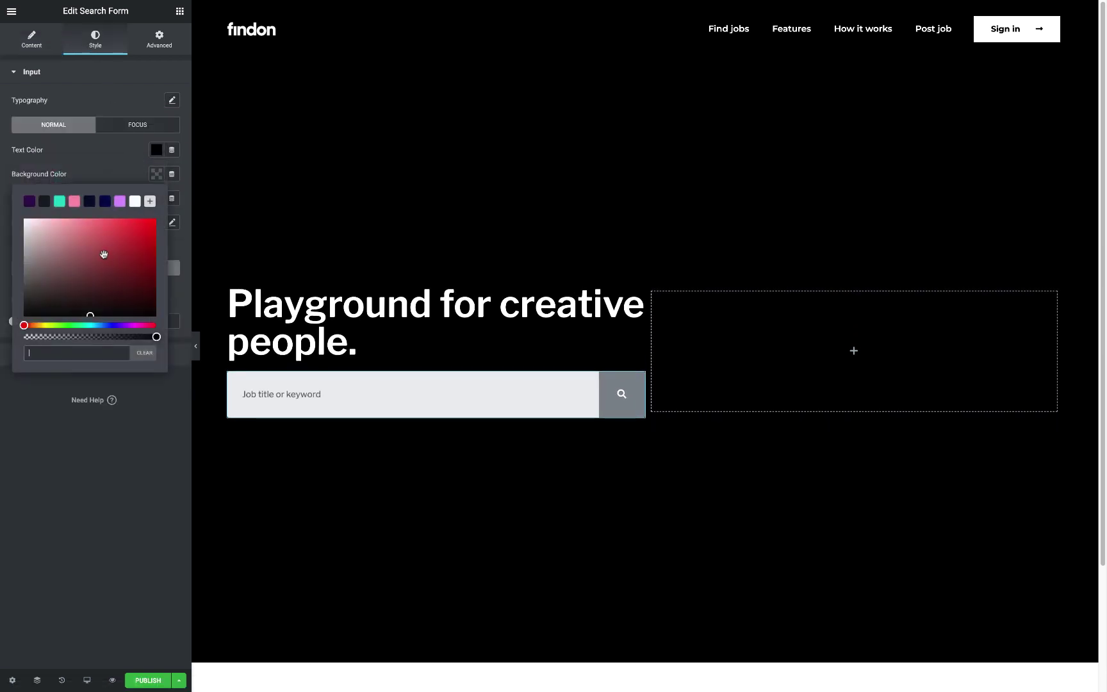
left_click(138, 196)
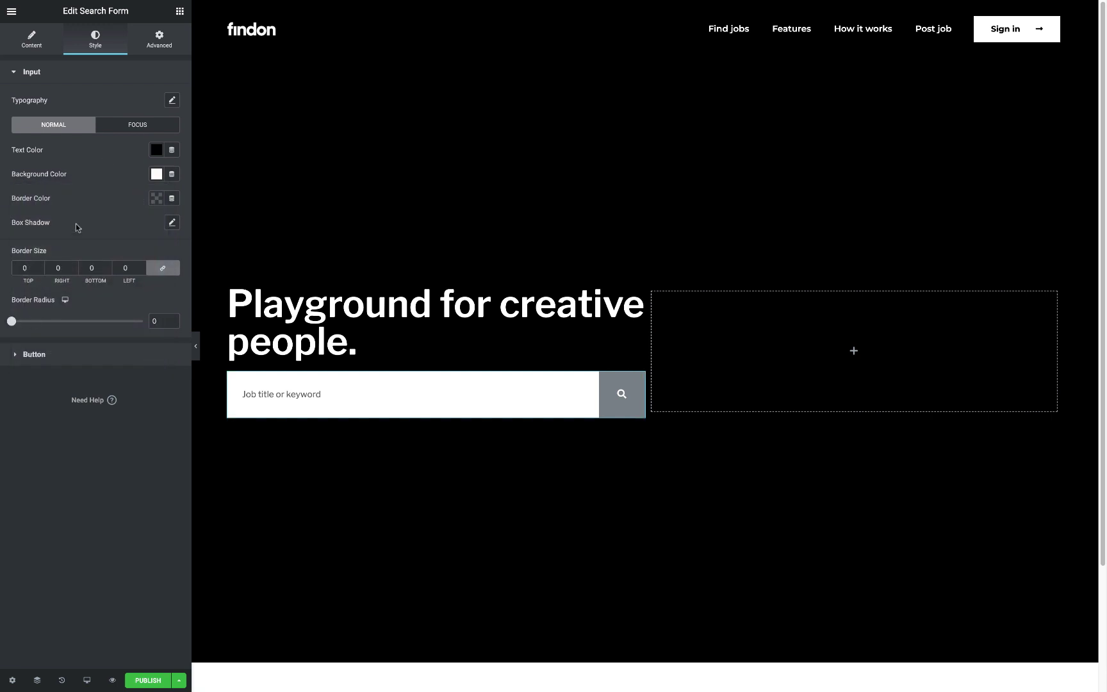
Make the search button orange with a white icon, switching to white with an orange icon on hover.
left_click(57, 361)
left_click(156, 178)
left_click(119, 211)
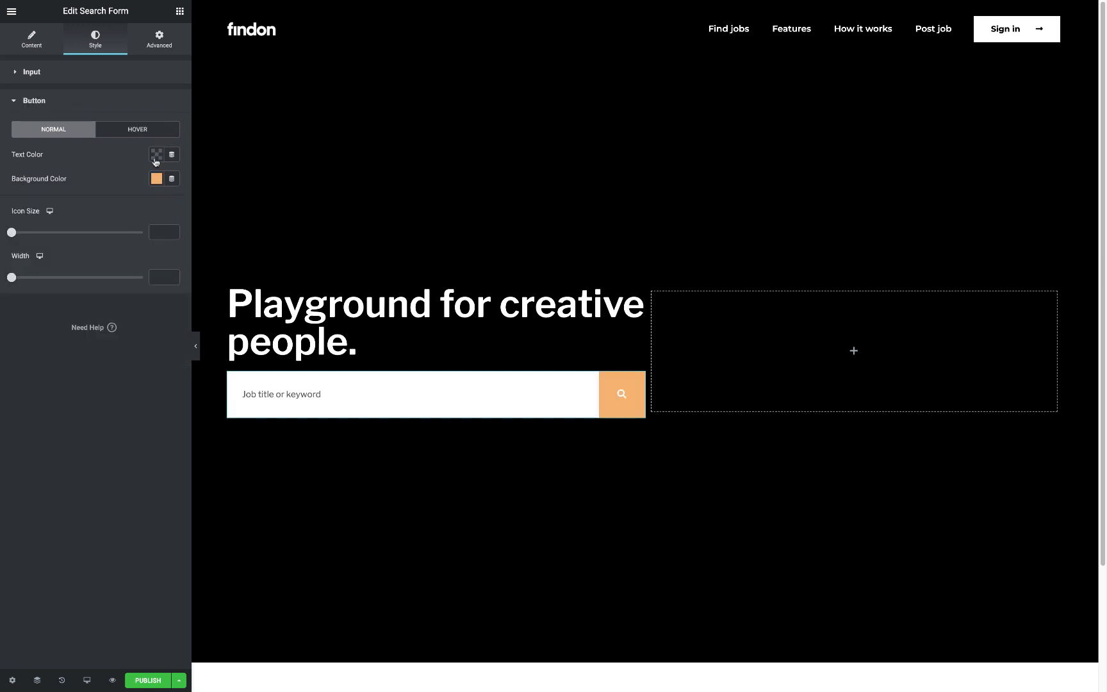
left_click(157, 154)
left_click(135, 181)
left_click(18, 236)
left_click(157, 179)
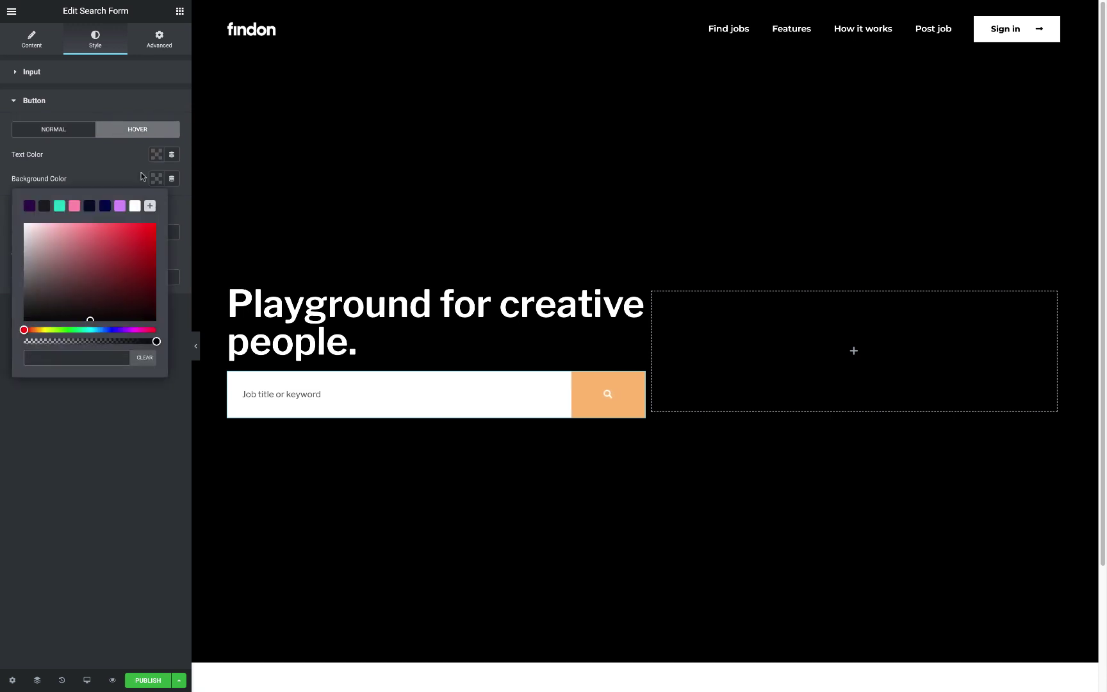
left_click(156, 154)
left_click(157, 179)
left_click(135, 206)
left_click(96, 417)
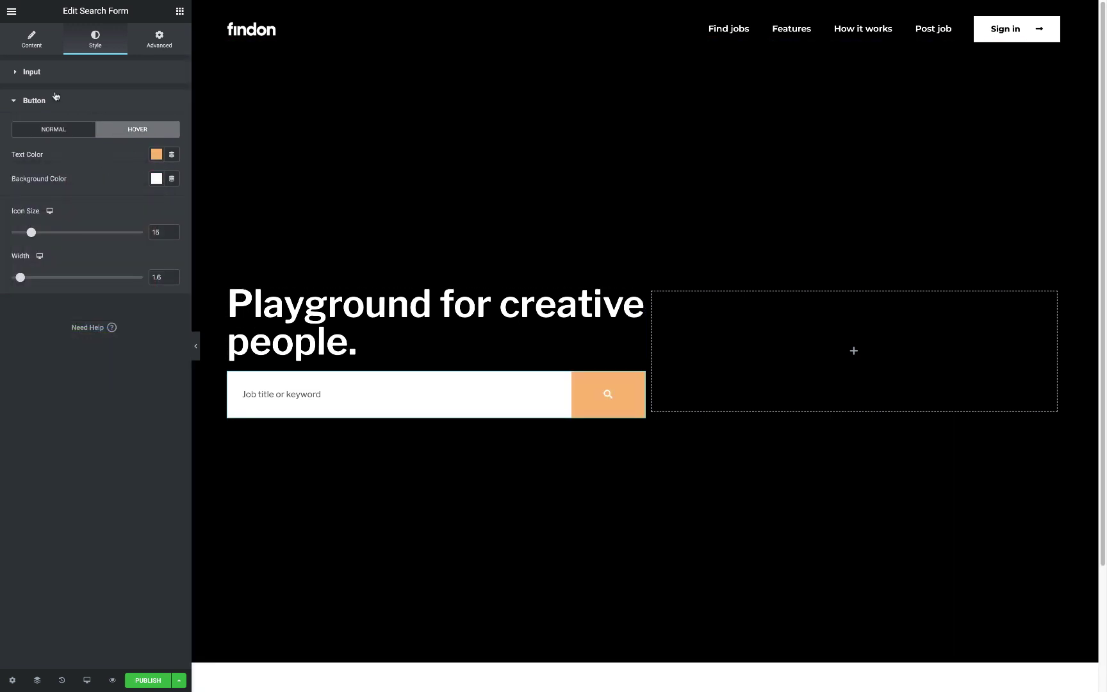
Set the search input's font to Montserrat.
left_click(31, 72)
left_click(171, 100)
left_click(131, 130)
type("mont")
left_click(121, 208)
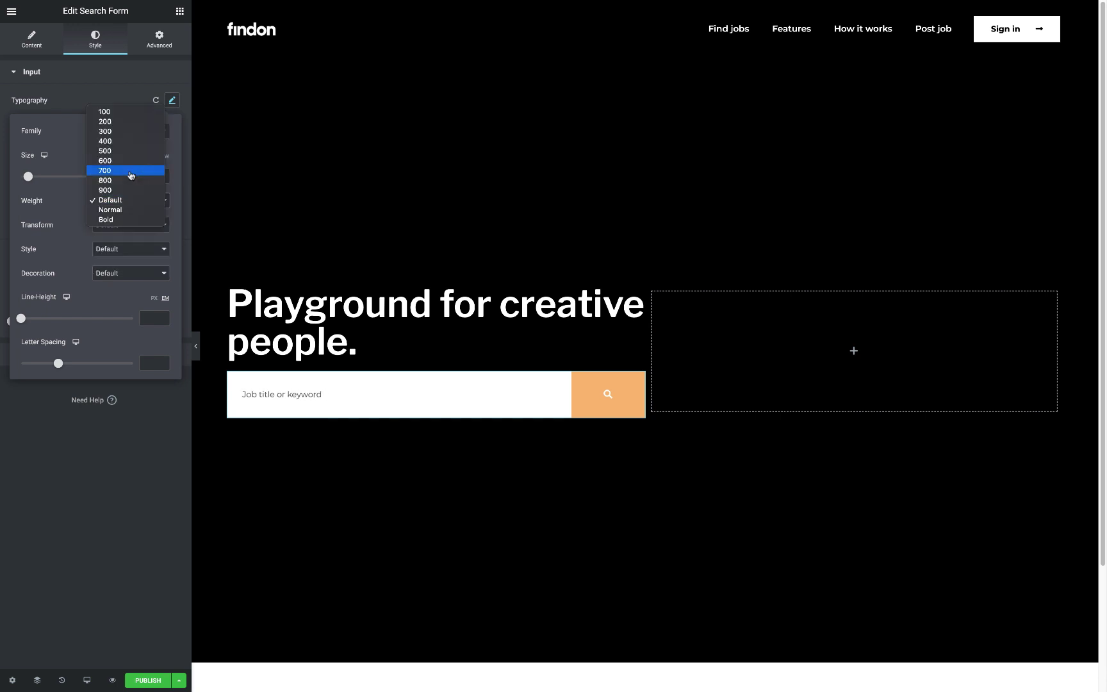
Change the hero headline text to 'Find the most exciting job'.
left_click(179, 11)
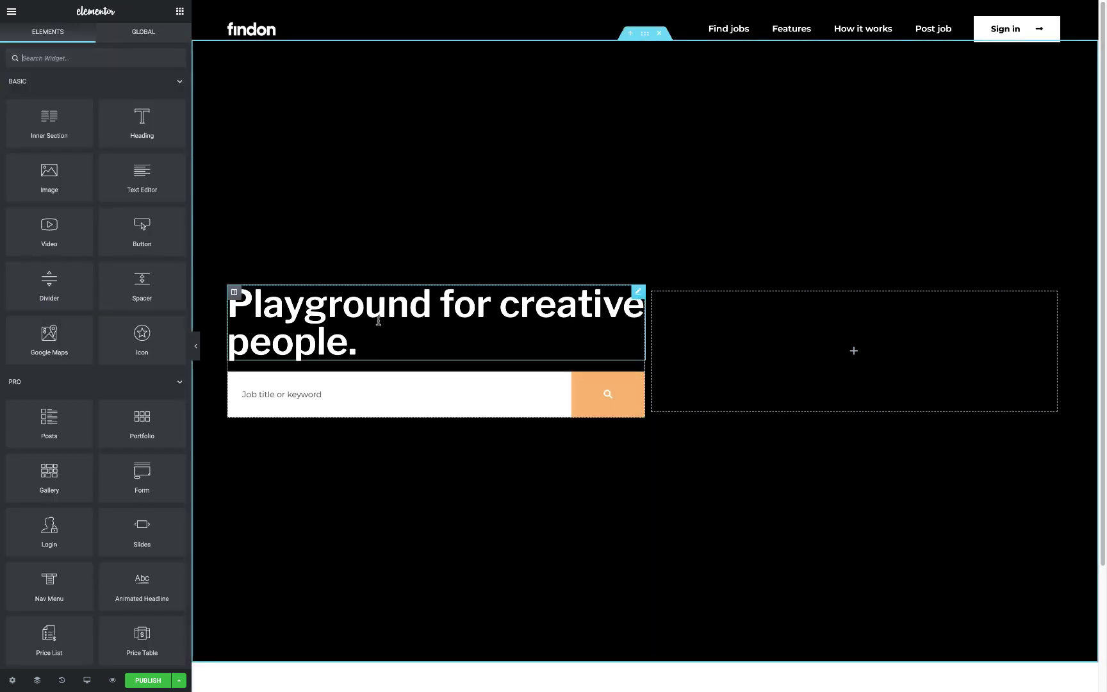
left_click(435, 321)
triple_click(104, 122)
type("Find the most exc")
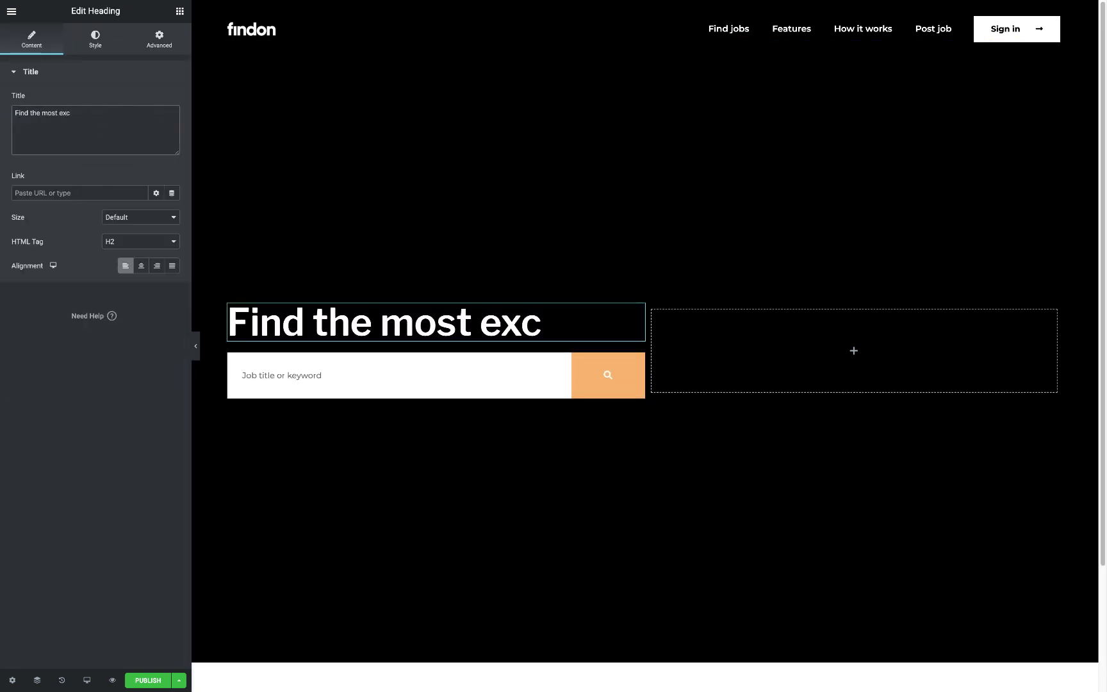
type("iting job")
Set the headline typography to Montserrat, weight 700.
left_click(95, 39)
left_click(171, 125)
left_click(131, 155)
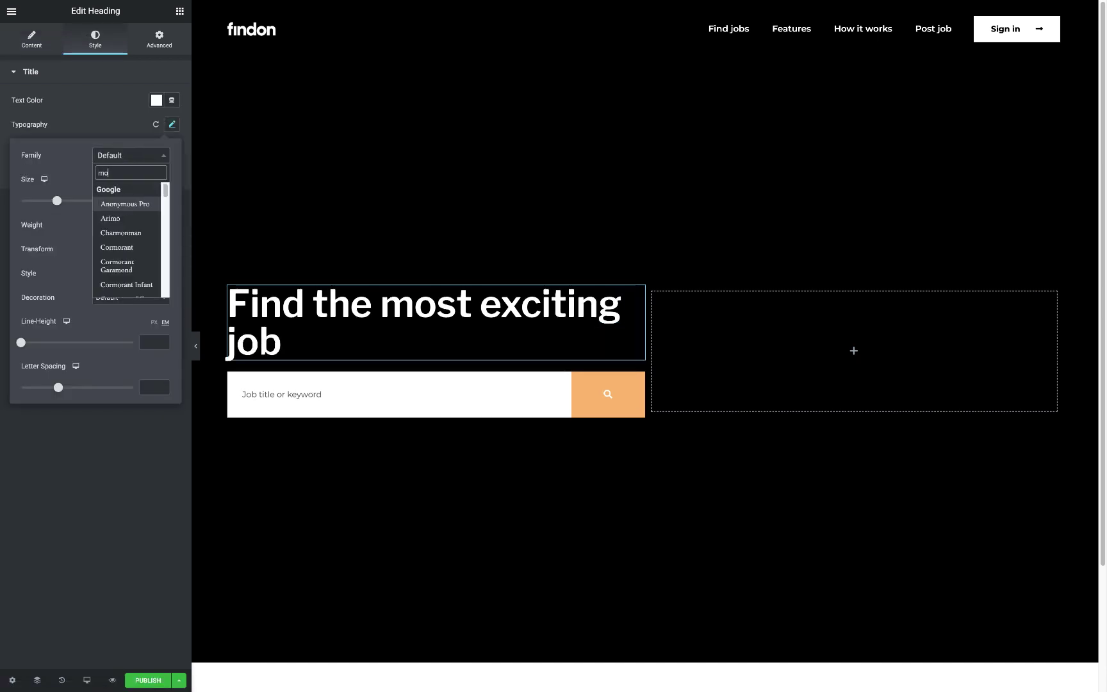
left_click(119, 236)
left_click(120, 236)
left_click(121, 231)
type("98")
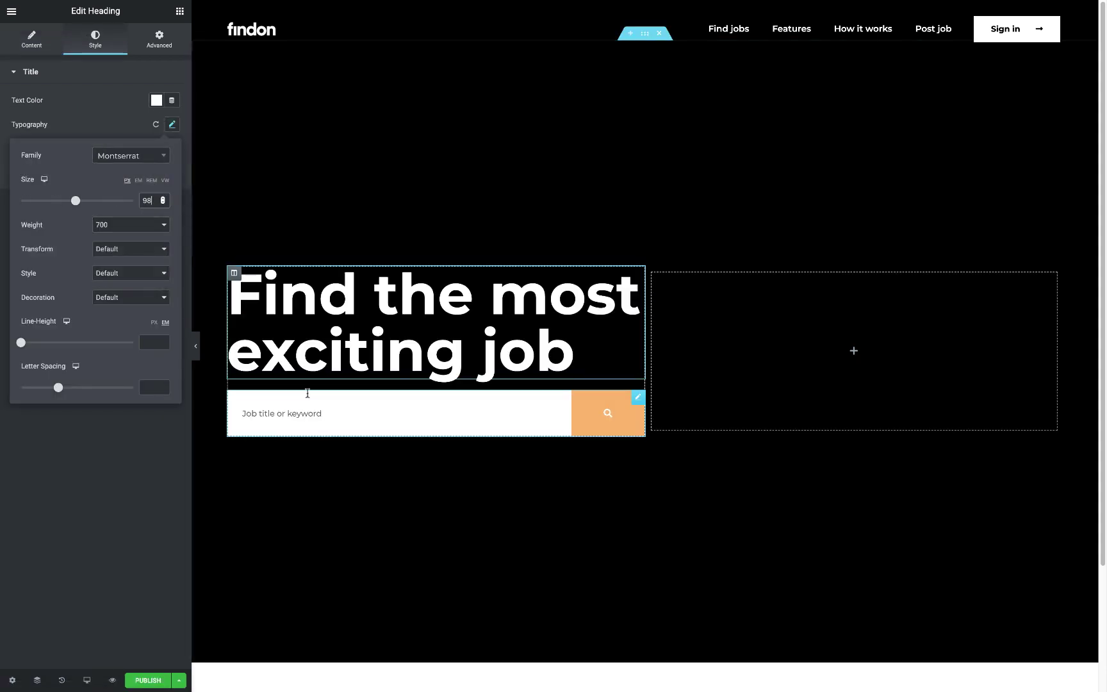
Unlink the search form padding, add space above the search bar, and preview the layout.
left_click(397, 394)
left_click(159, 39)
left_click(160, 171)
left_click(23, 174)
left_click(195, 346)
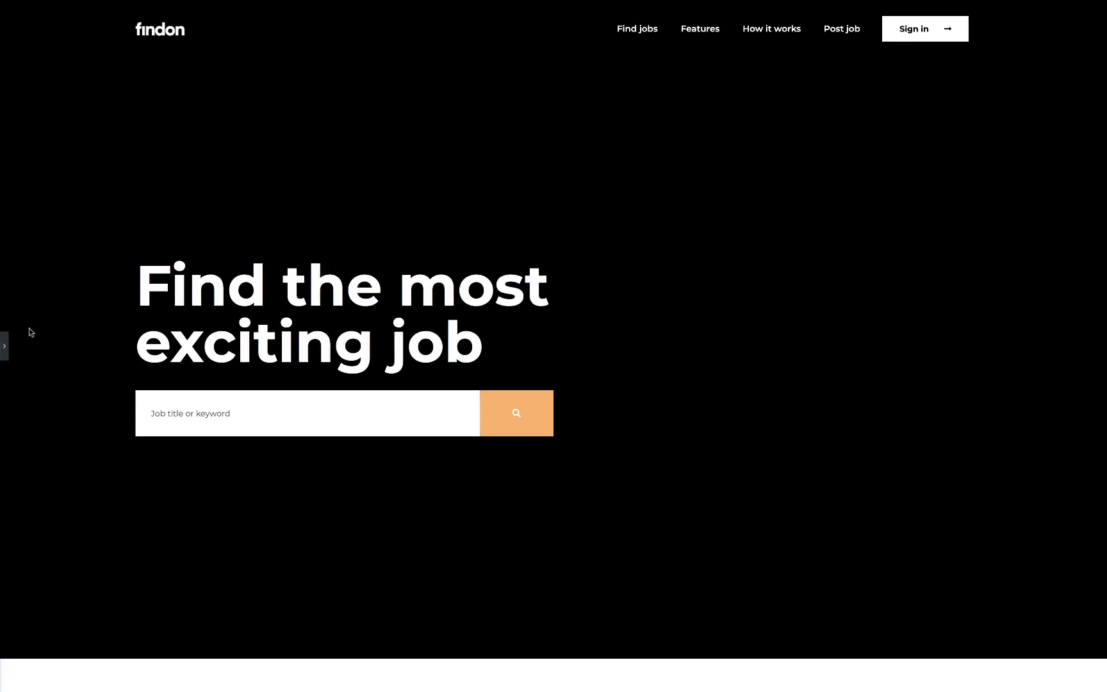
left_click(4, 344)
left_click(195, 346)
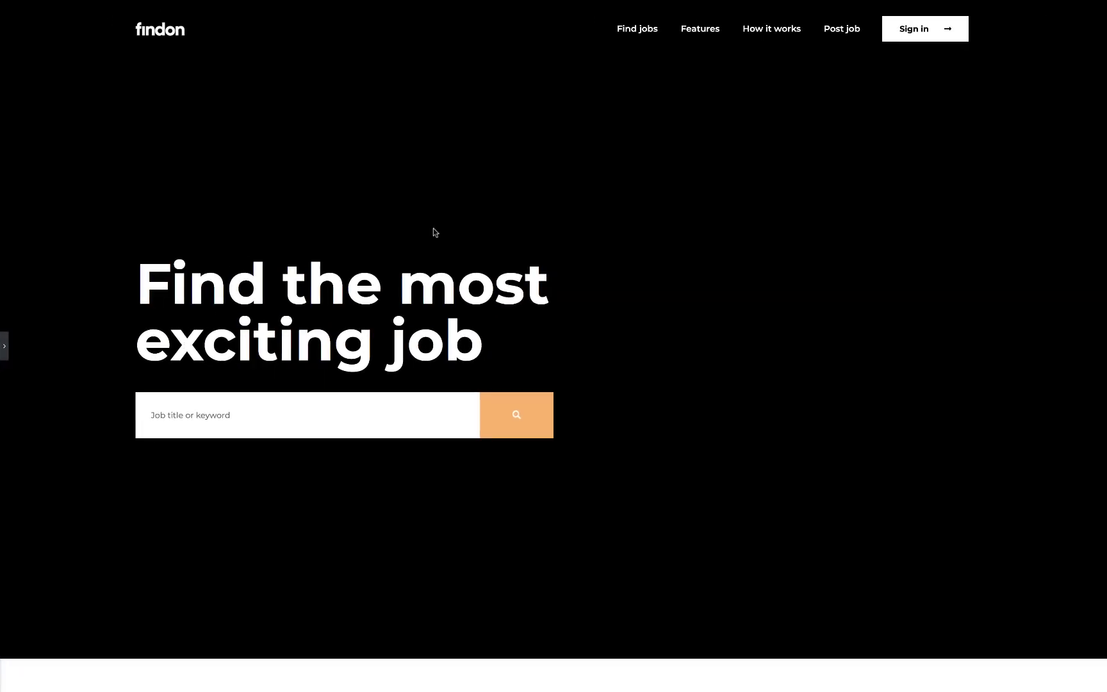
left_click(4, 342)
Place an Image widget in the empty right column with image size Full.
left_click(840, 350)
left_click_drag(44, 170, 774, 343)
left_click(141, 193)
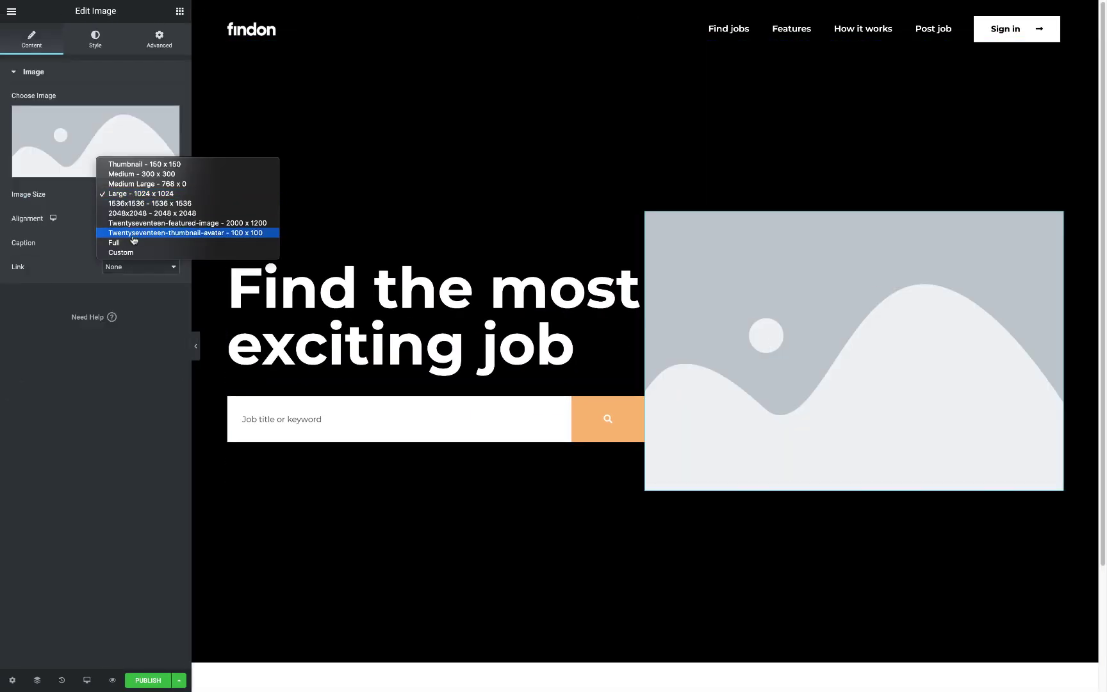
left_click(128, 235)
key("super+Tab")
key("super+Tab")
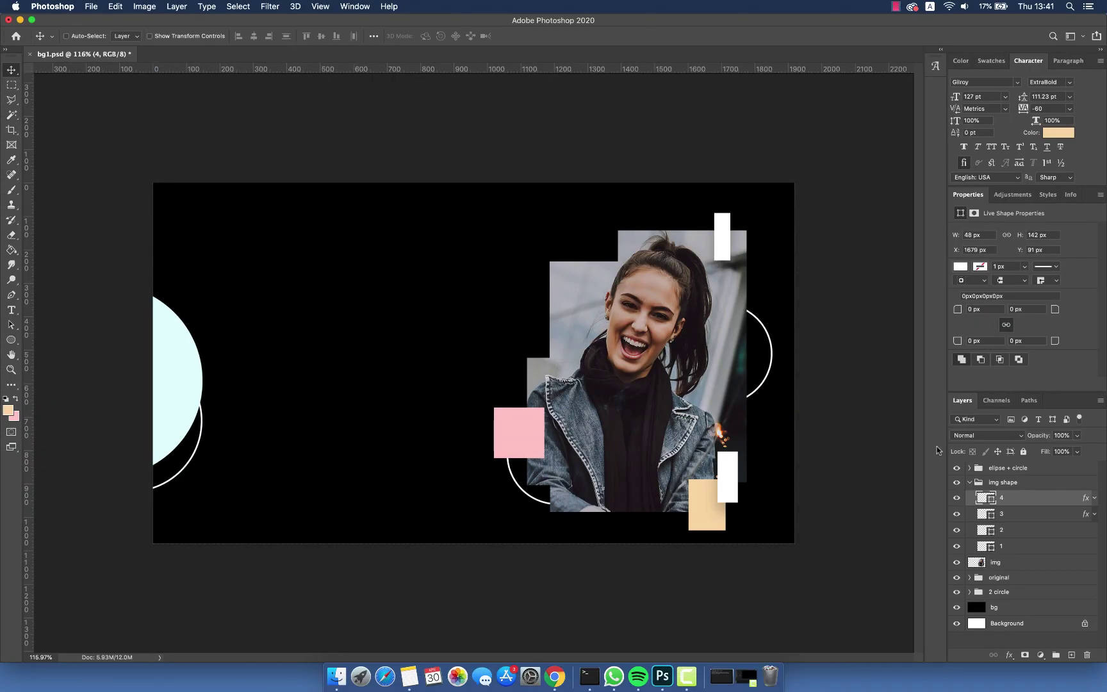
Hide the cyan circle, the img shape group, the clipped img layer and the 2 circle group.
left_click(969, 482)
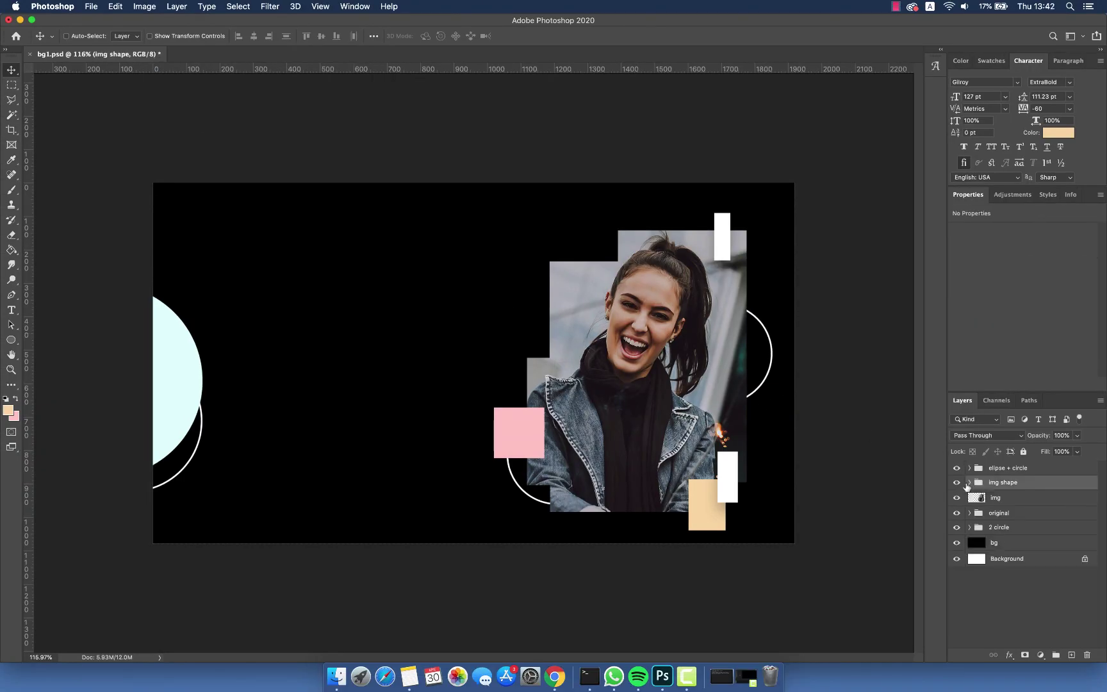
left_click(957, 467)
left_click(956, 468)
left_click(957, 467)
left_click(957, 468)
left_click(957, 469)
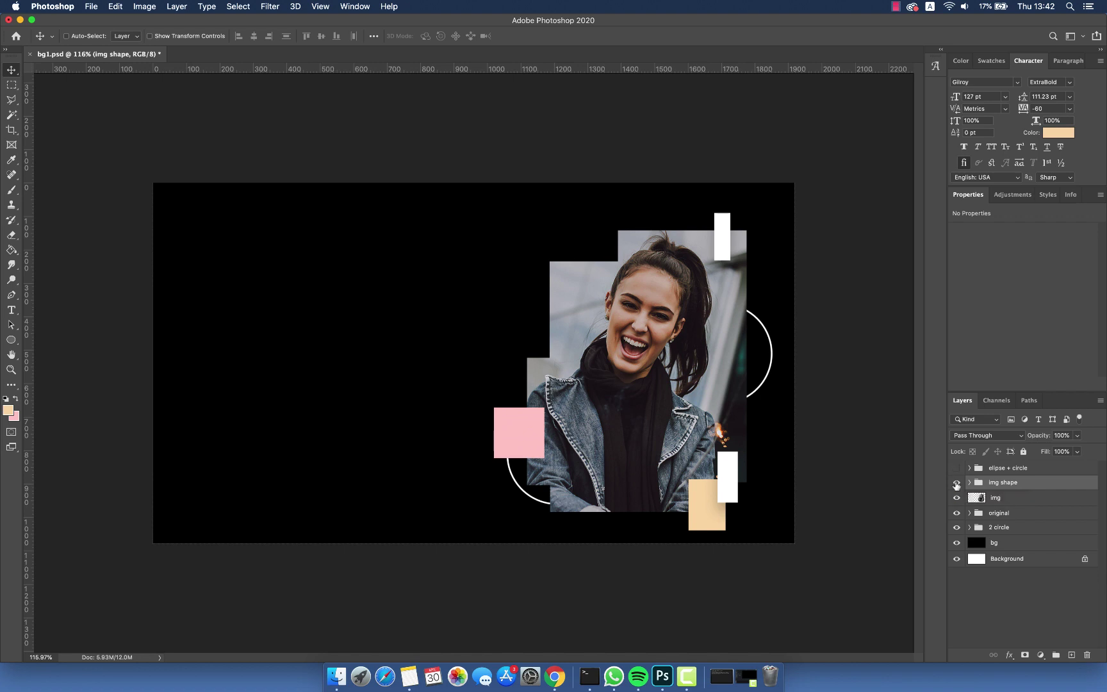
left_click(956, 482)
left_click(956, 498)
left_click(957, 528)
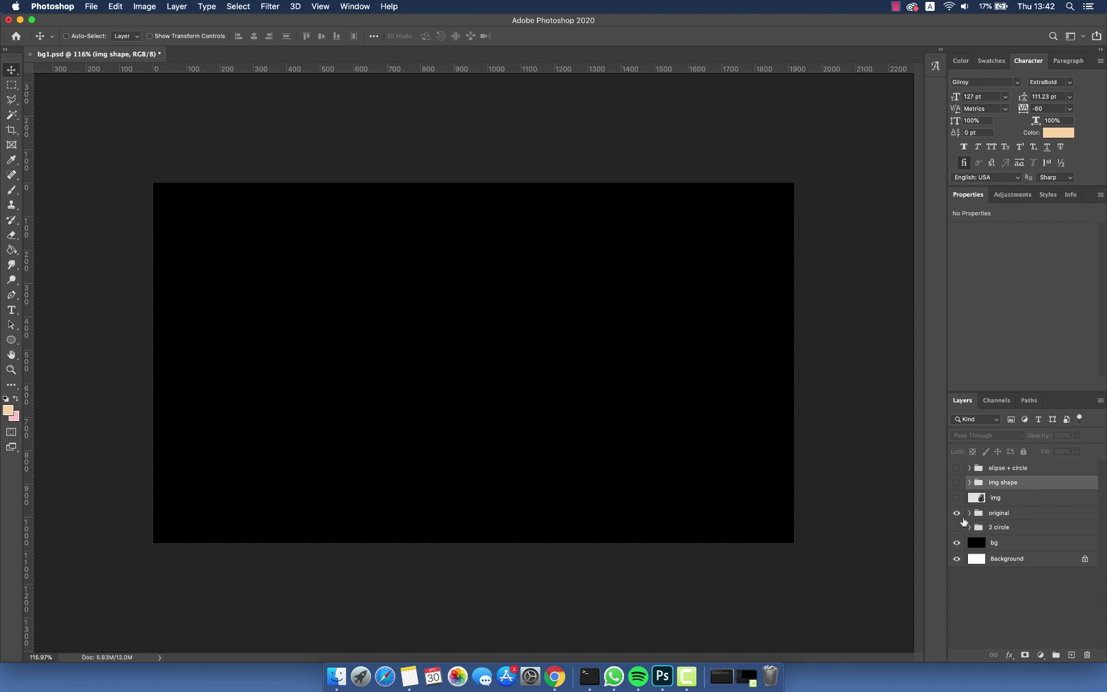
Show the original group, move the photo up in its frame, and add a new layer above 2 circle.
left_click(958, 544)
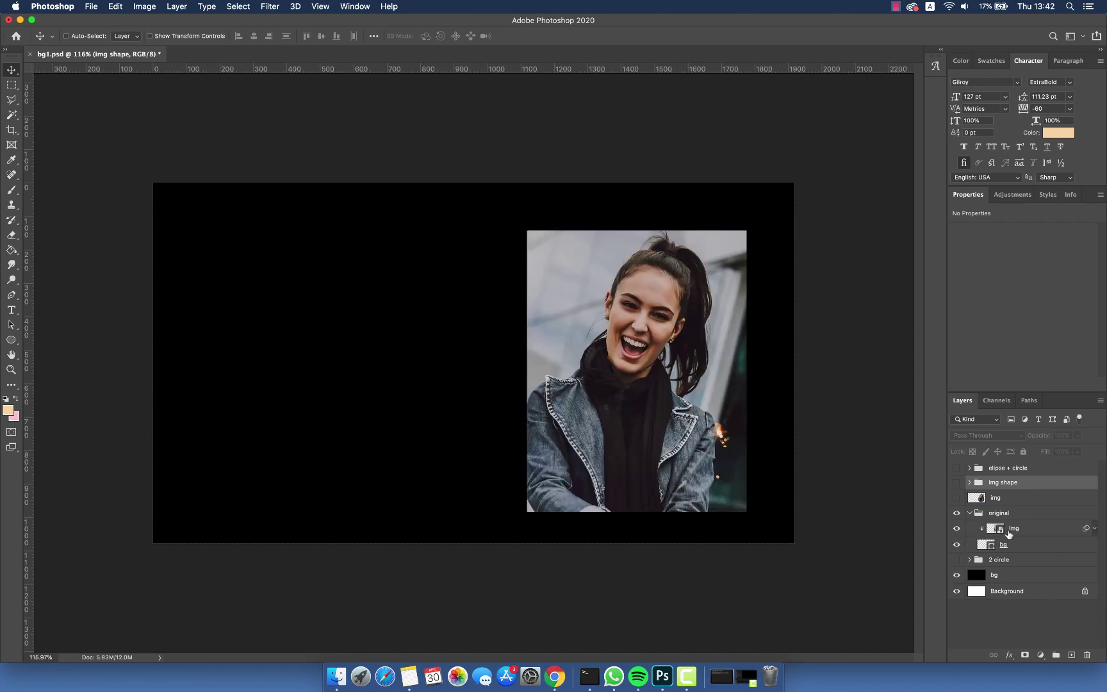
left_click(1013, 529)
mouse_move(660, 383)
left_mouse_down()
mouse_move(646, 377)
mouse_move(692, 388)
left_mouse_up()
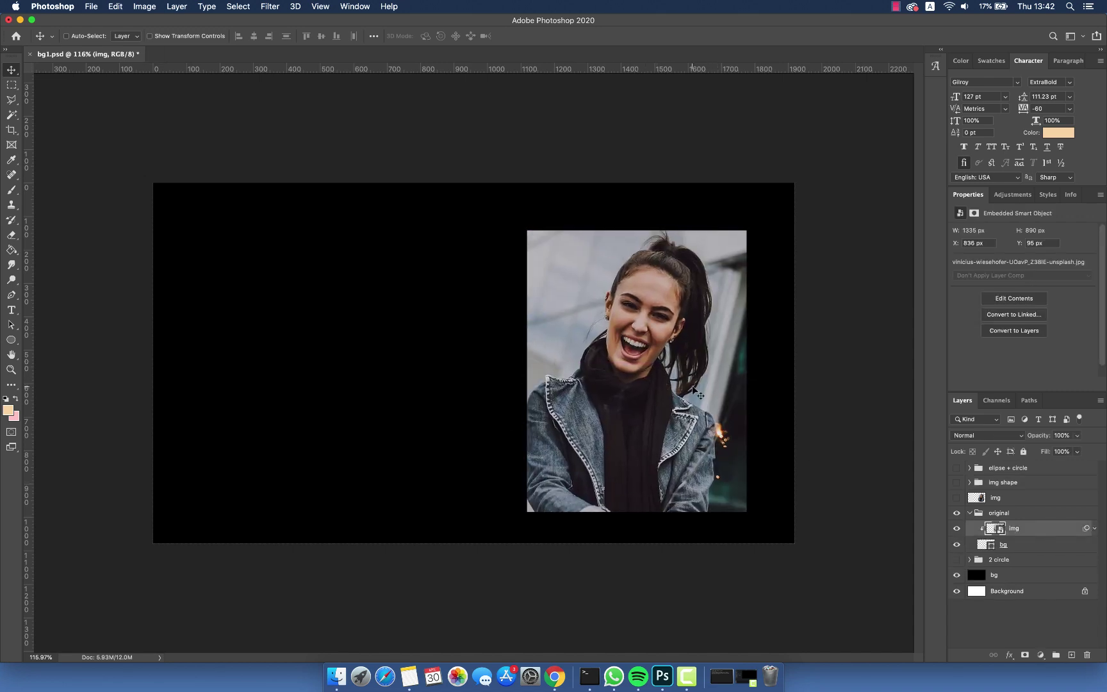
left_click(1002, 560)
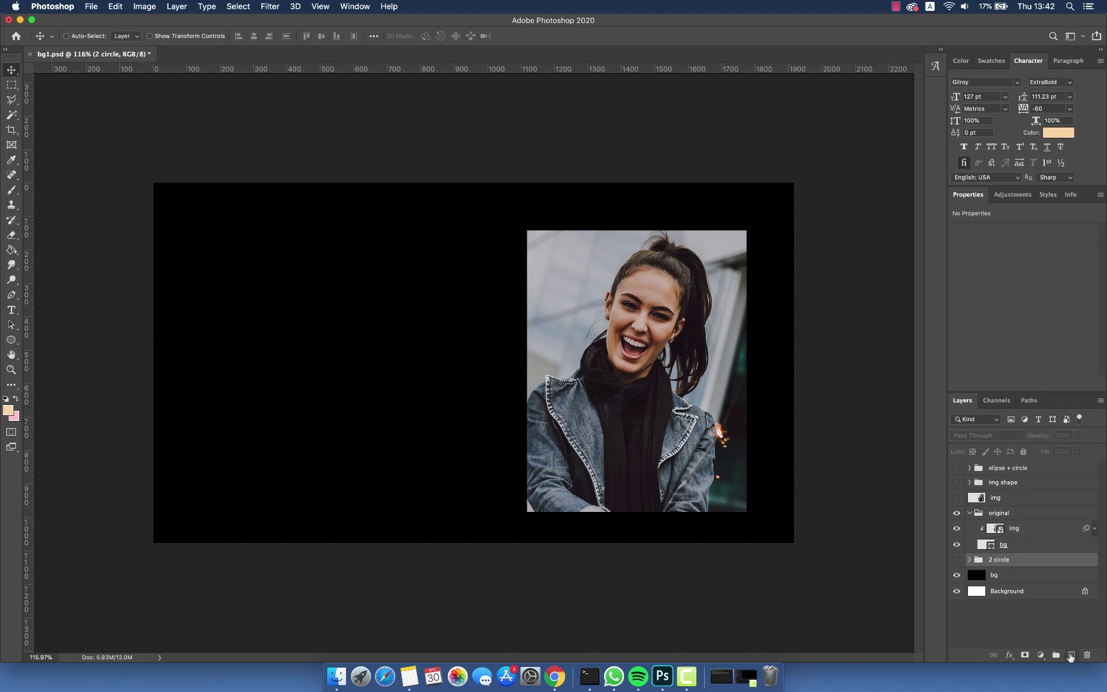
left_click(1070, 655)
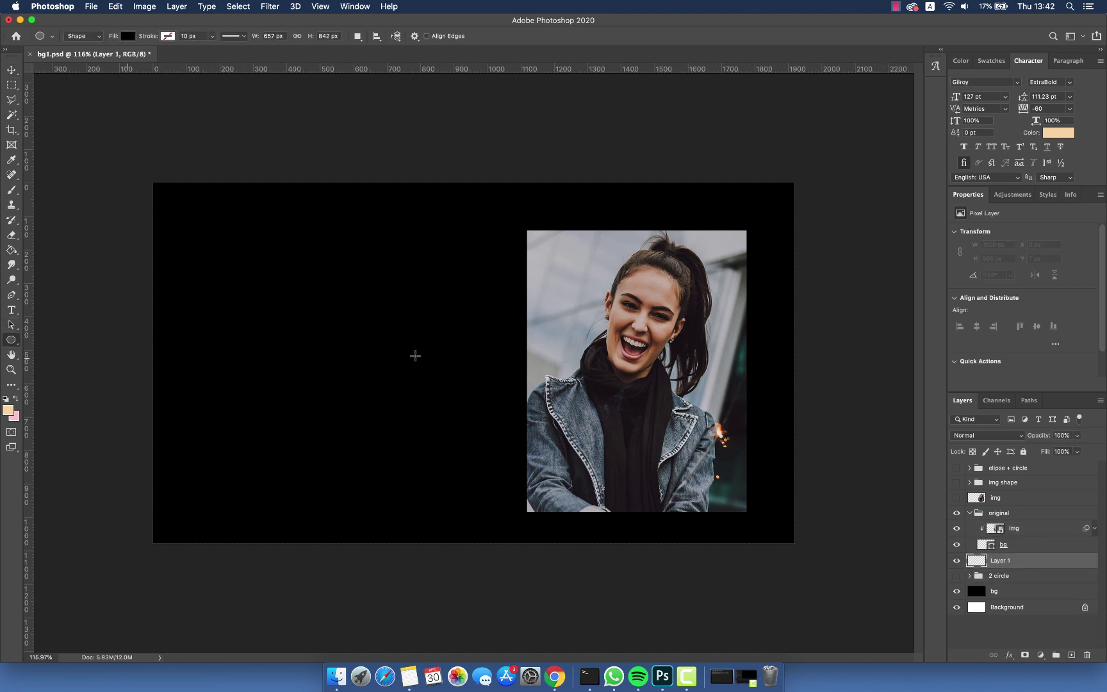
Draw a tall peach rectangle at the photo's lower-right corner, above the original group.
right_click(10, 345)
left_click(31, 341)
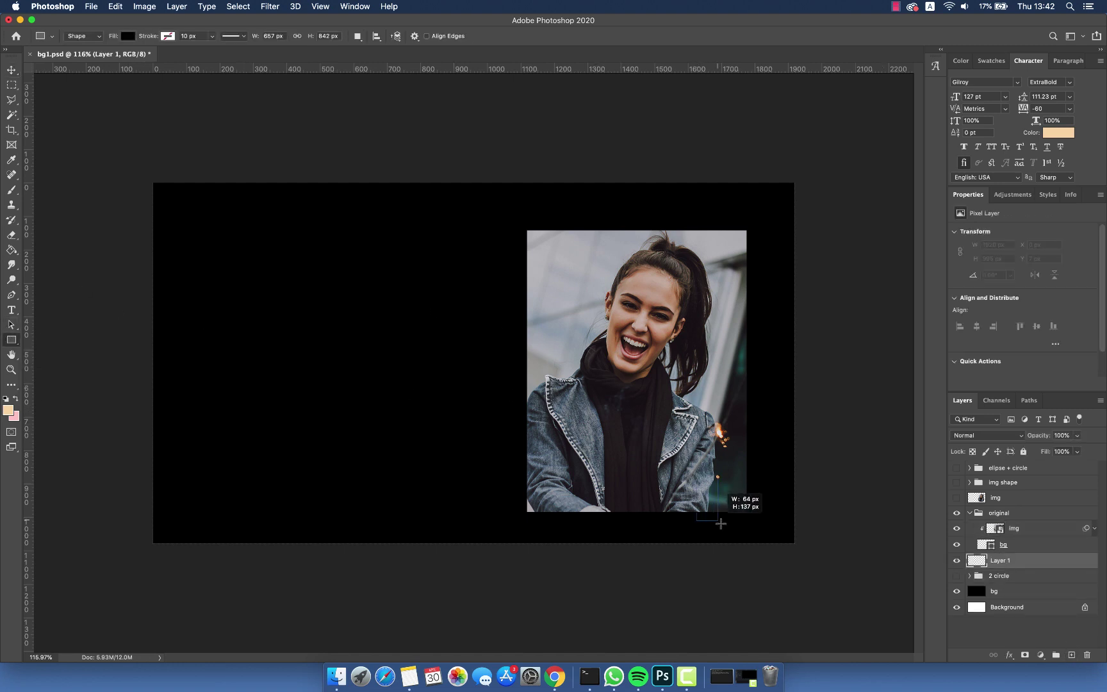
left_click_drag(721, 523, 735, 531)
left_click_drag(1014, 560, 1004, 507)
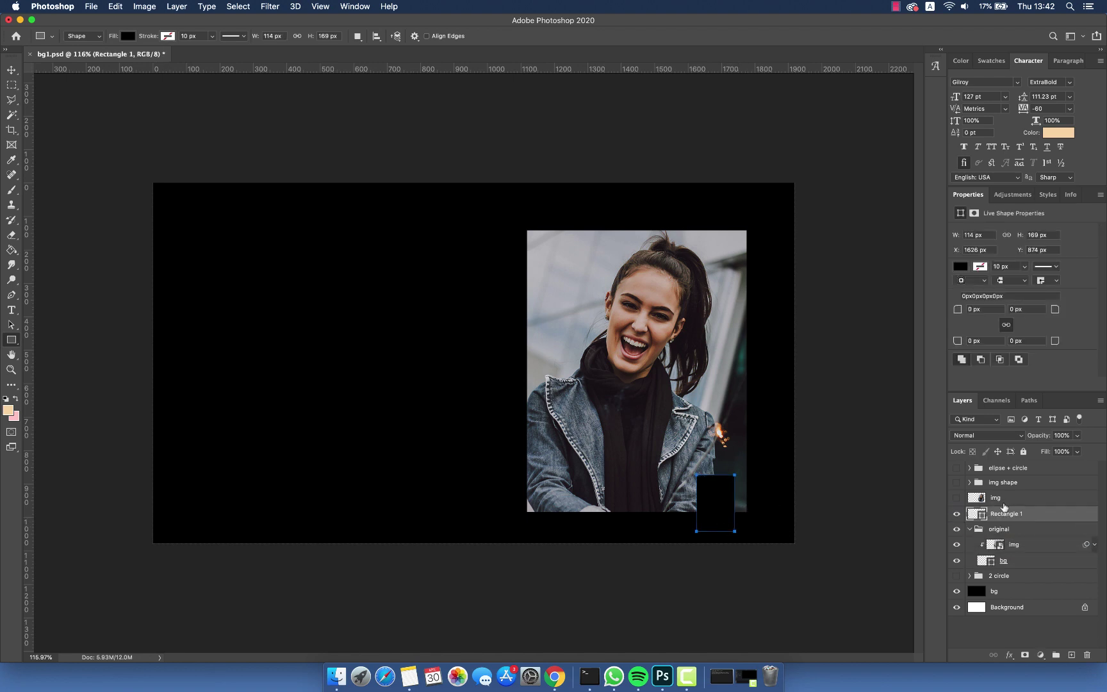
left_click(9, 410)
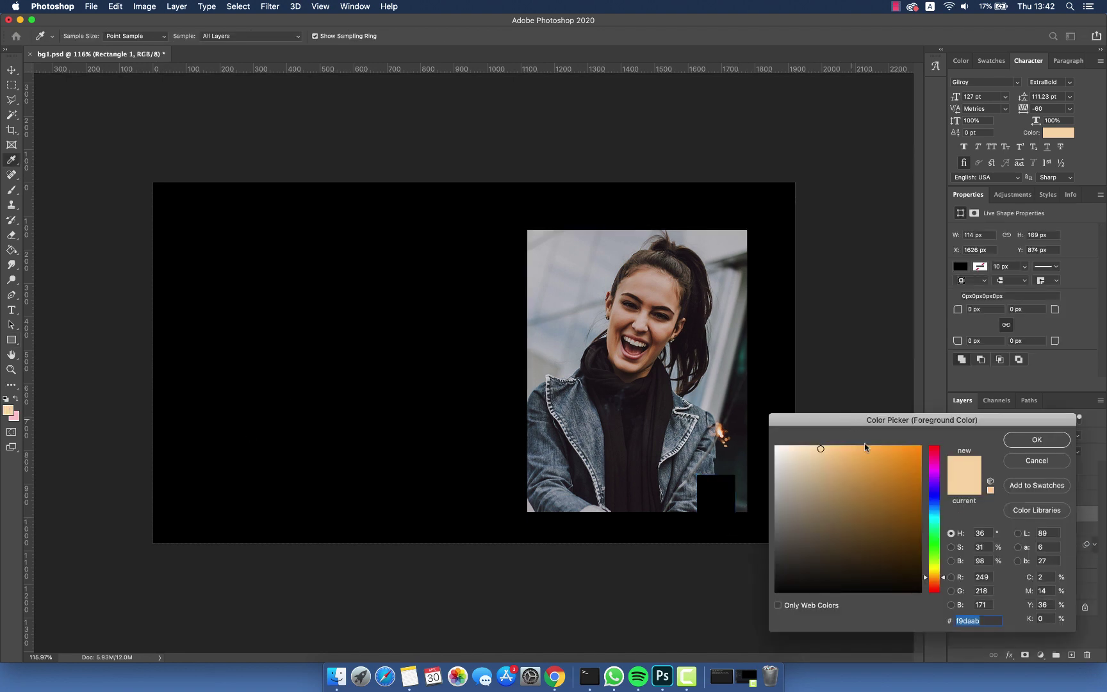
left_click(1031, 462)
double_click(983, 516)
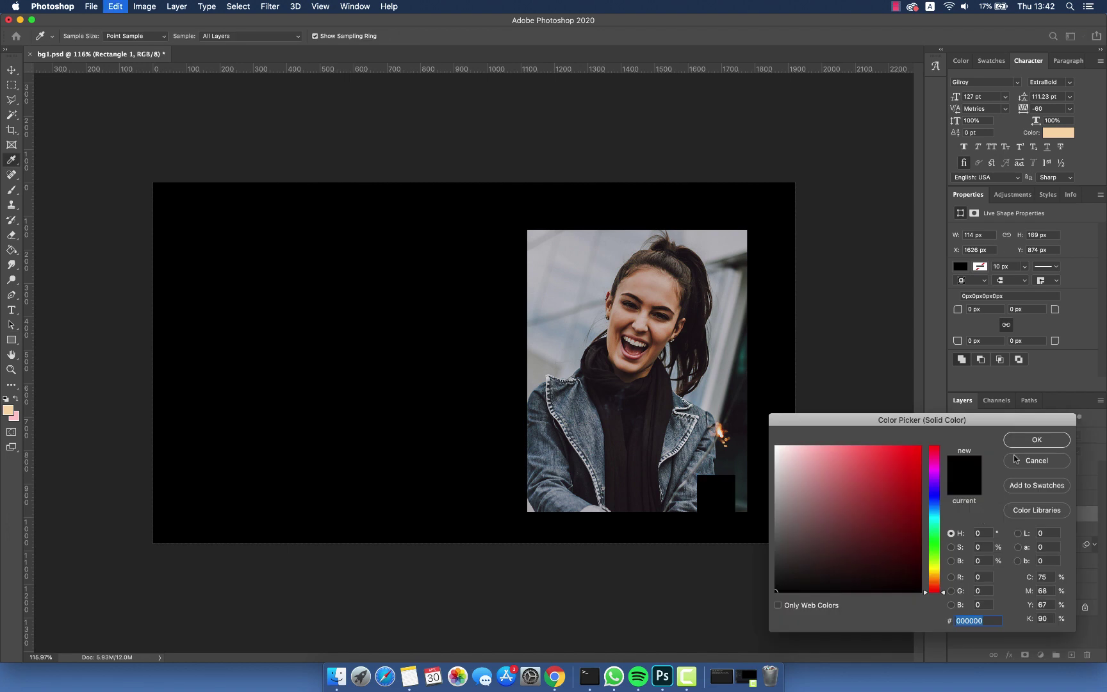
left_click(824, 457)
left_click(1038, 440)
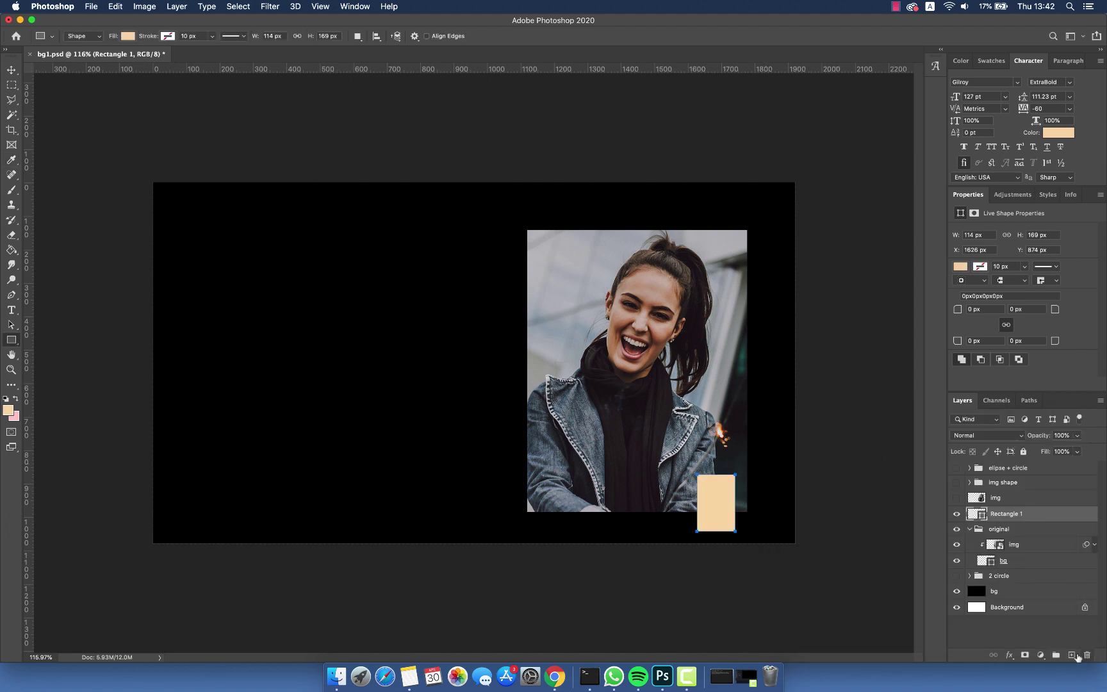
Add a white rectangle on a new layer, nudged right to overlap the peach one.
left_click(1071, 655)
left_click(9, 410)
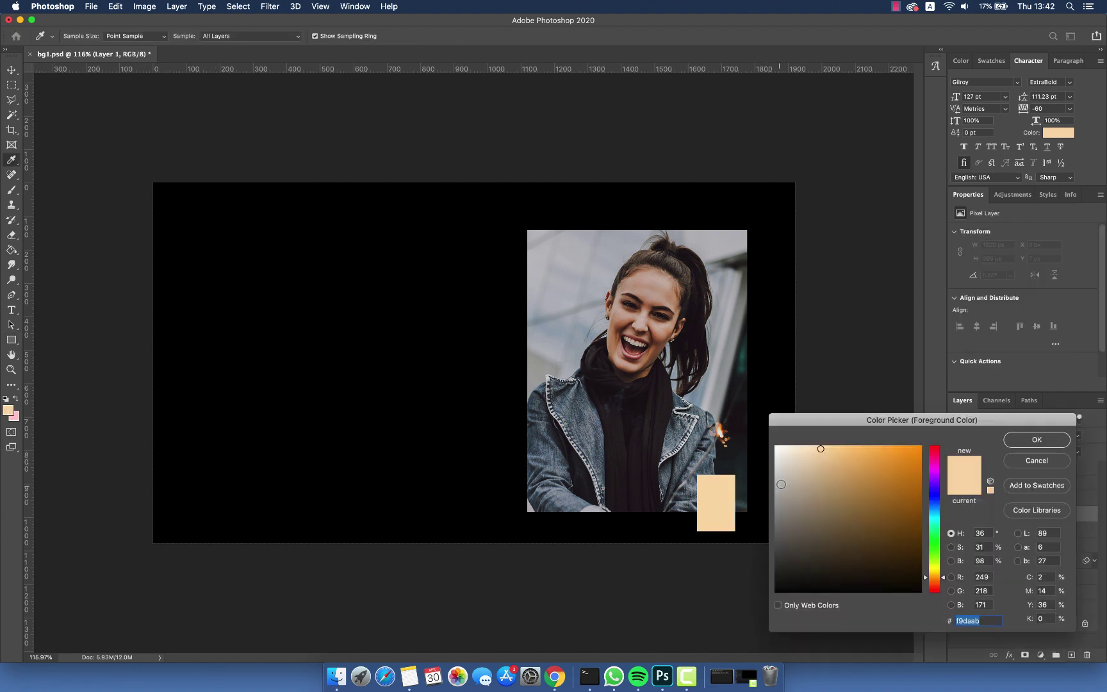
left_click(1021, 440)
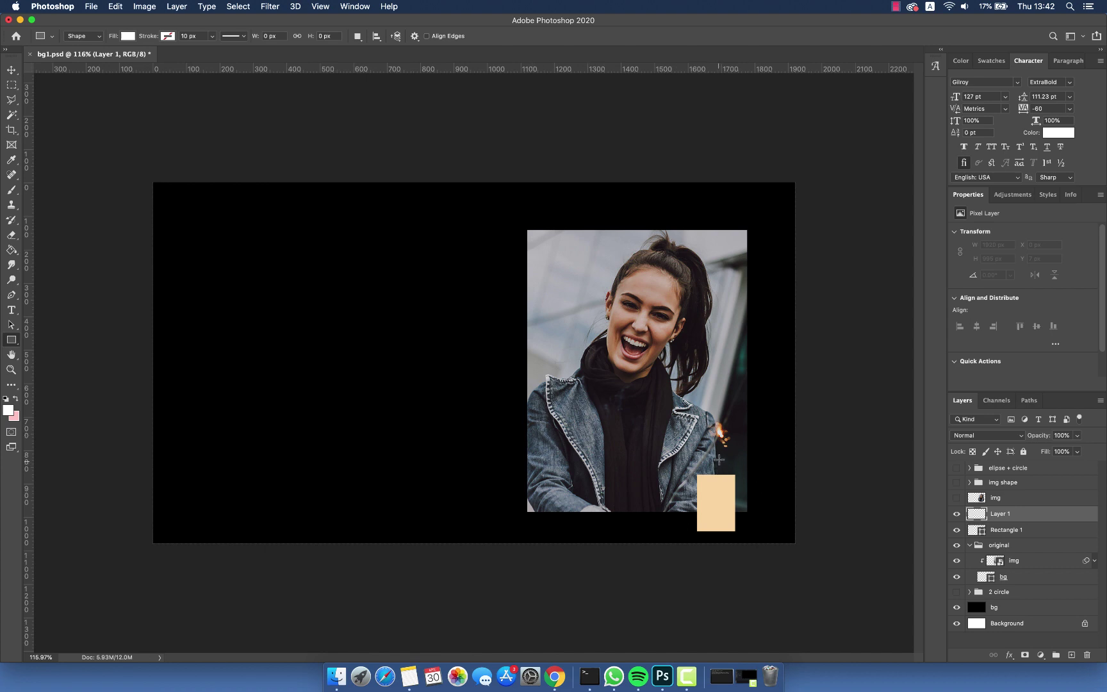
left_click(13, 69)
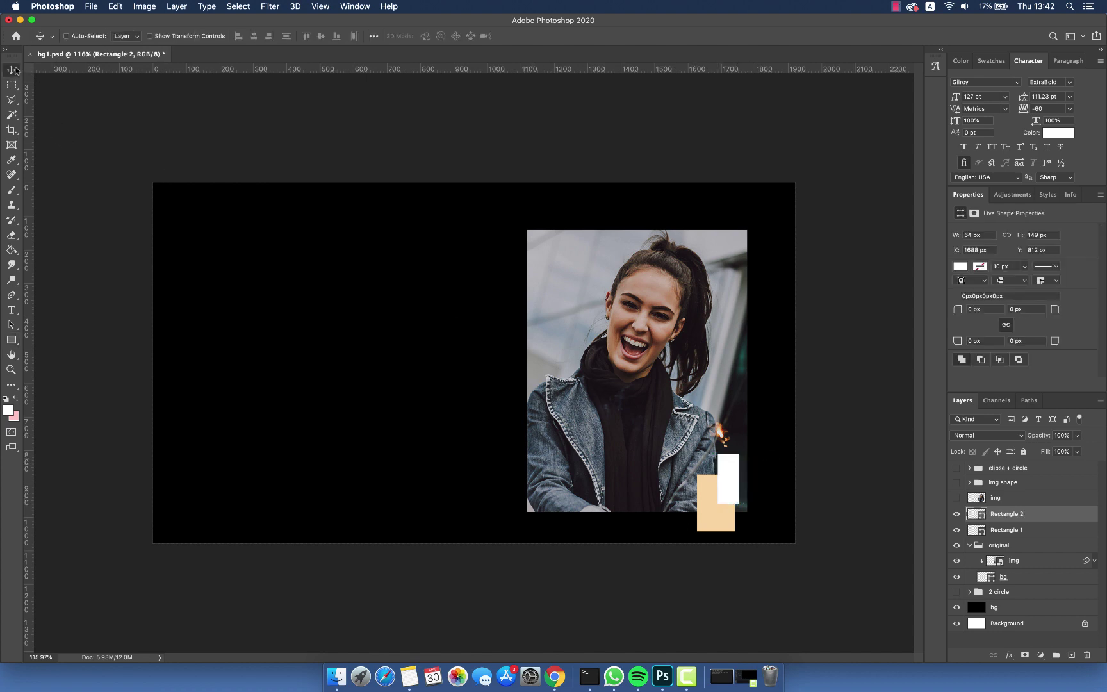
key("Right")
key("Right")
key("Right")
left_click(1019, 529, "super")
left_click(1007, 519)
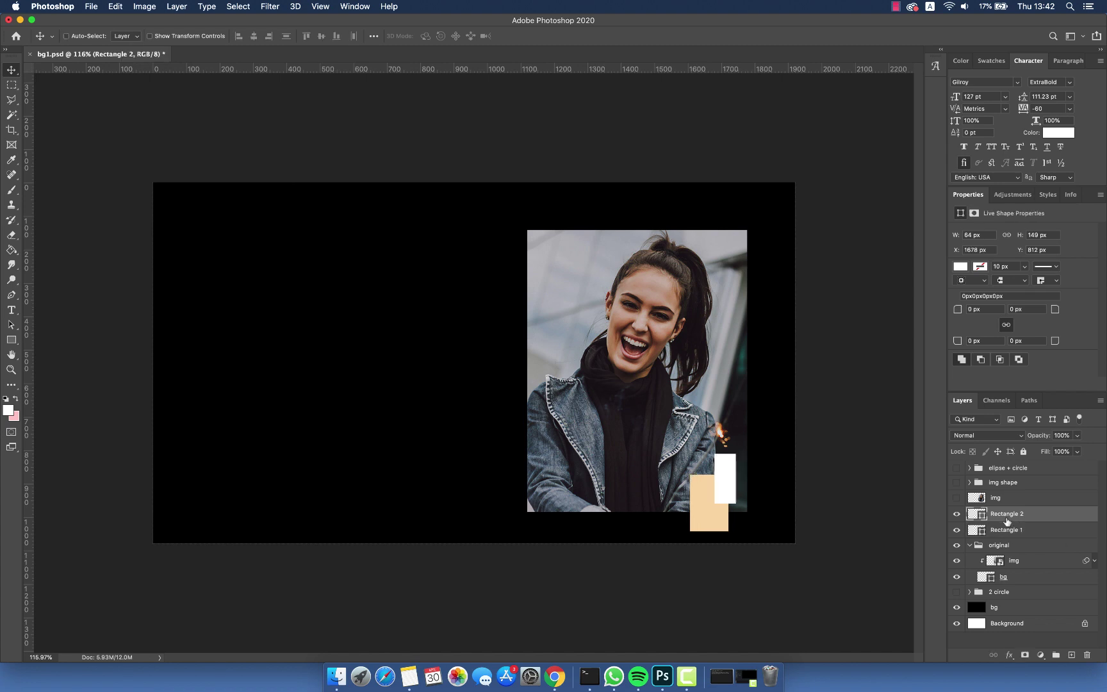
Apply a drop shadow layer style to the white Rectangle 2.
left_click(189, 9)
left_click(372, 239)
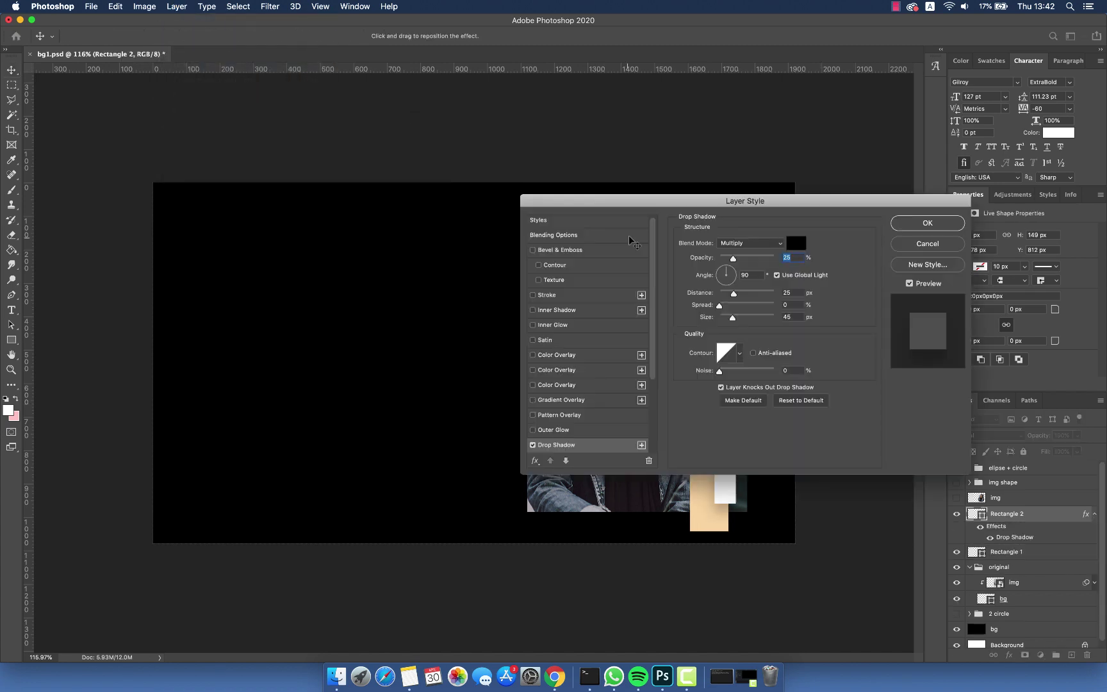
left_click_drag(792, 215, 635, 159)
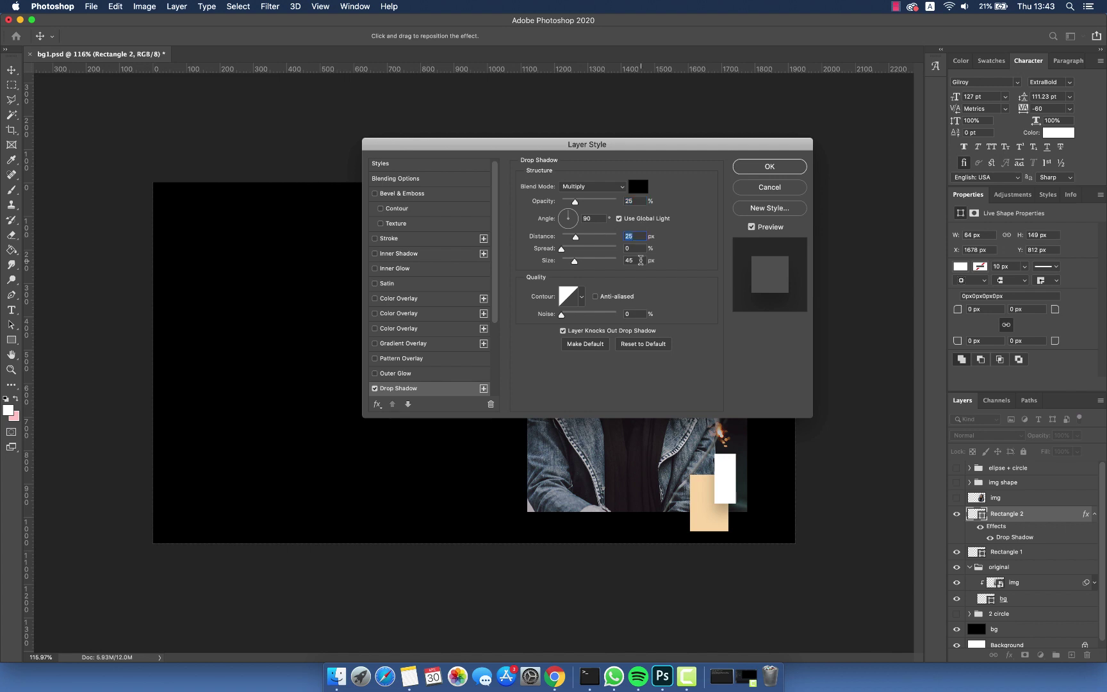
left_click(631, 260)
left_click(789, 168)
left_click(1095, 514)
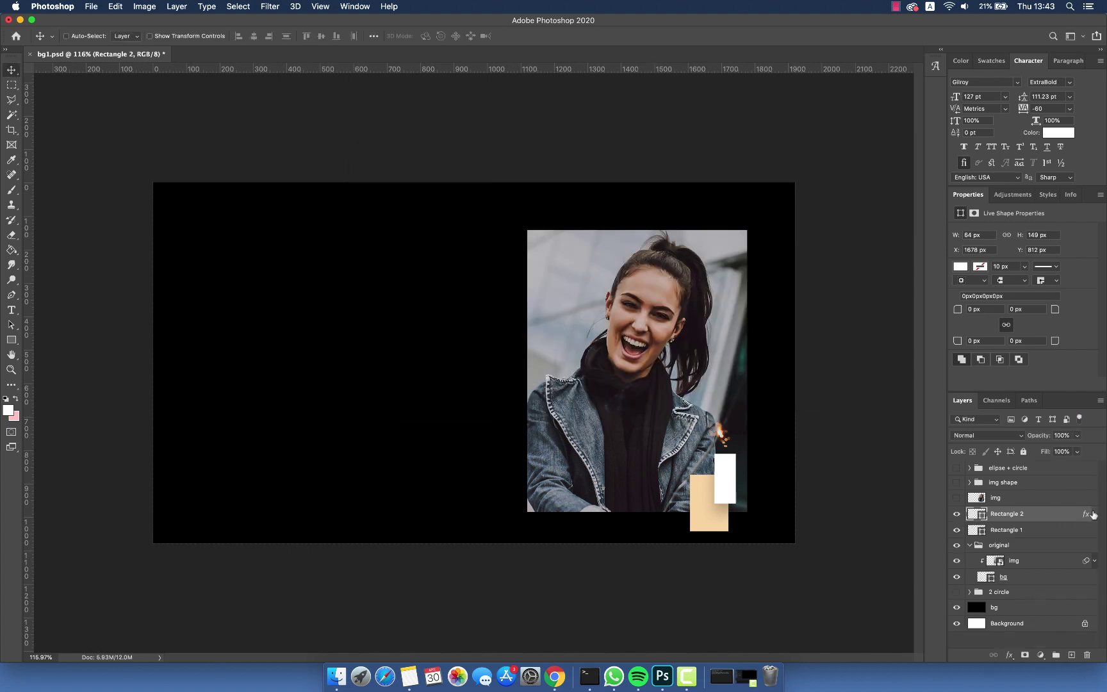
Duplicate Rectangle 2 and resize the copy into a slimmer rectangle at the photo's top-right edge.
right_click(1009, 514)
left_click(878, 217)
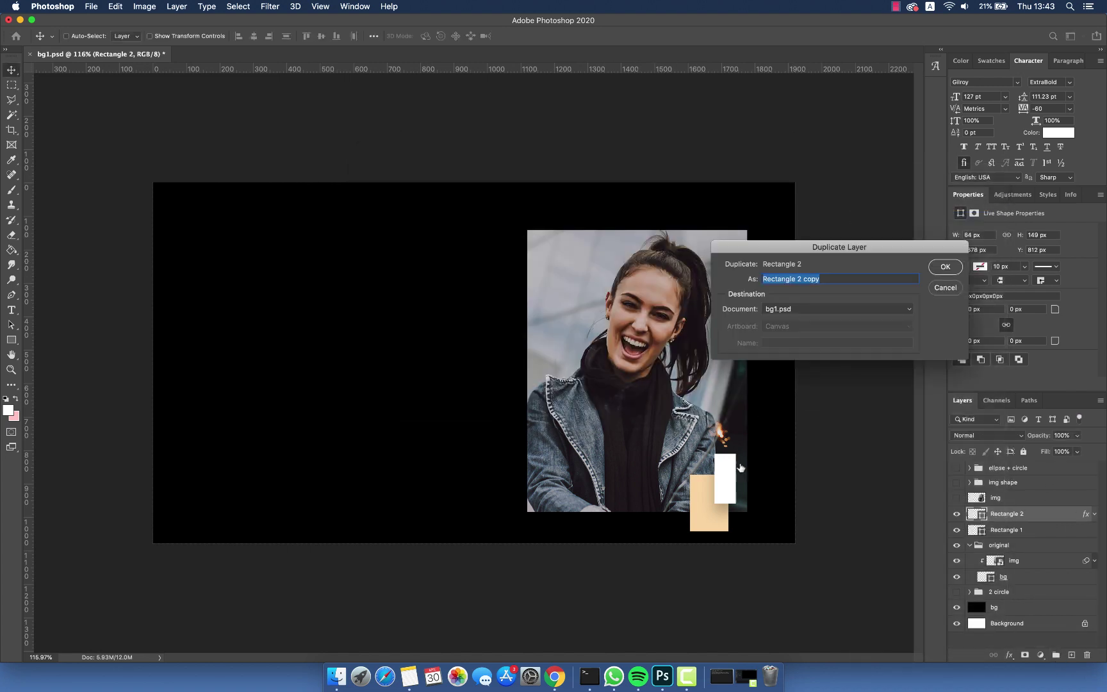
left_click(941, 265)
left_click_drag(731, 488, 717, 209)
key("ctrl+t")
key("Return")
left_click_drag(732, 256, 750, 273)
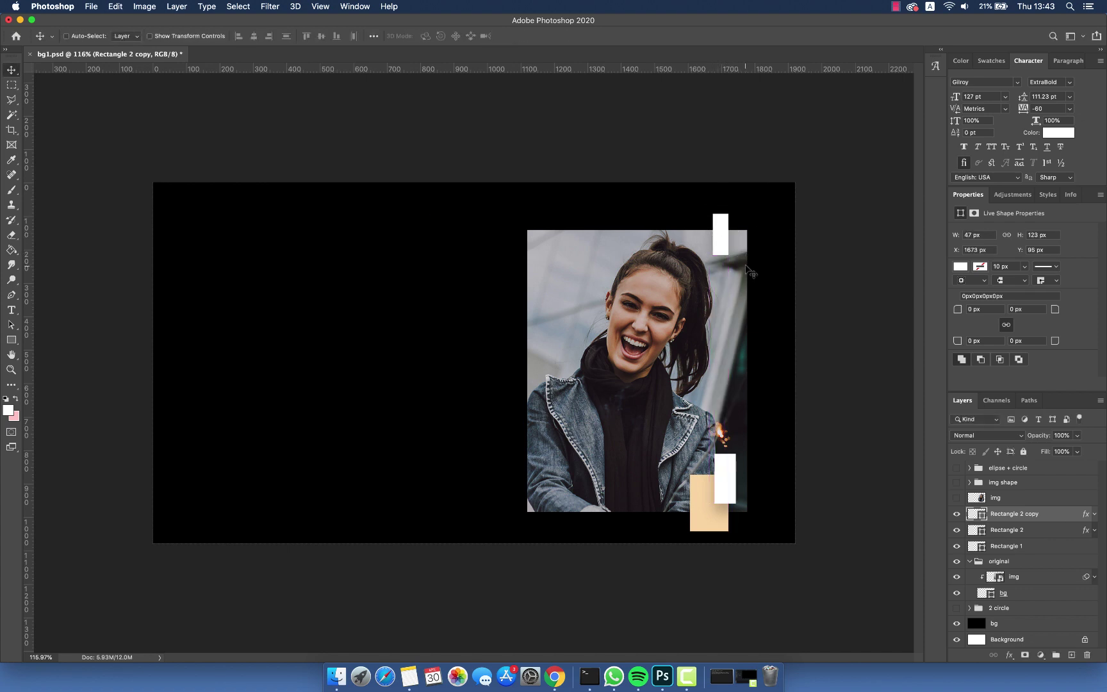
key("ctrl+t")
left_click_drag(721, 213, 720, 205)
key("Return")
Draw a pink square overlapping the copy's left edge and scale it to about 162 px.
left_click(1070, 654)
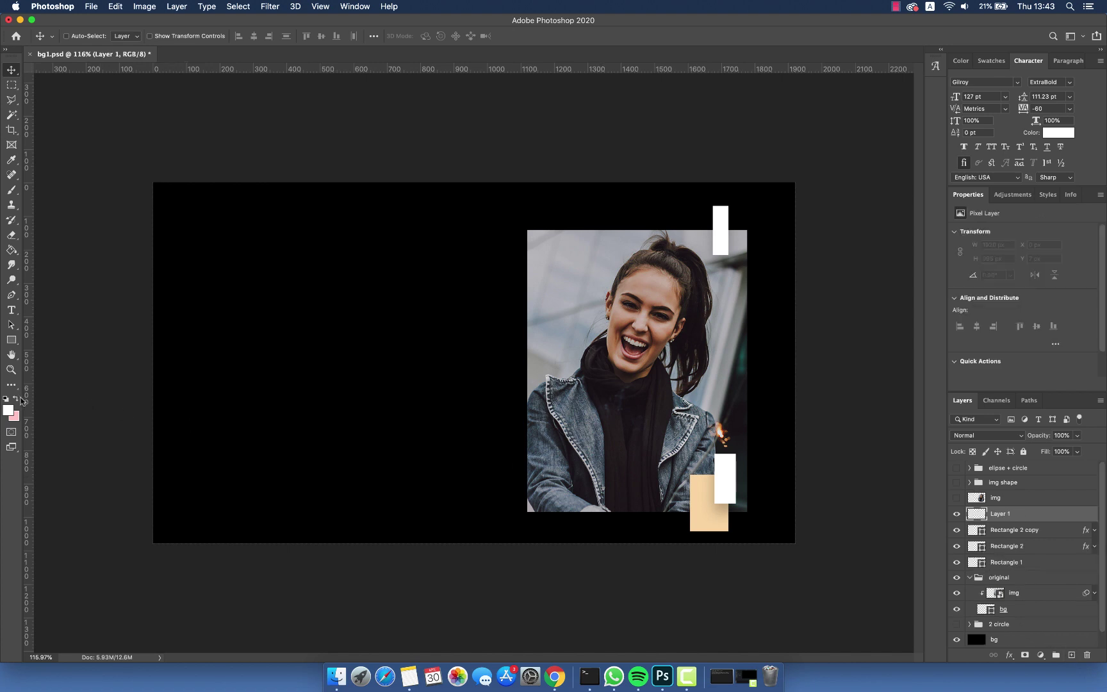
left_click(14, 342)
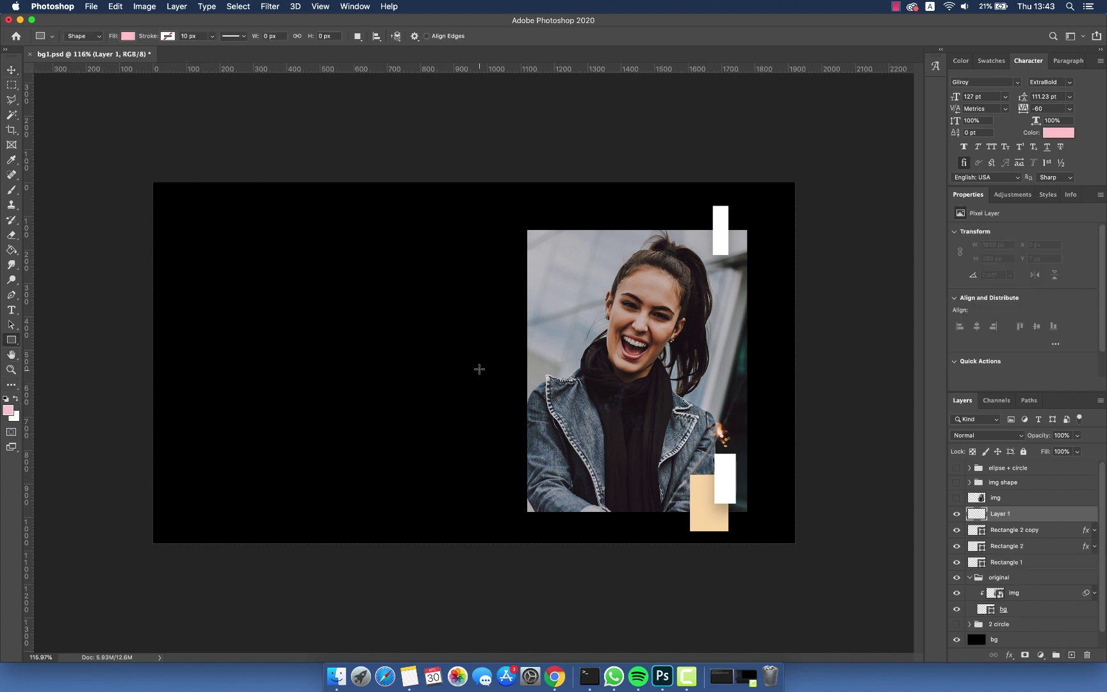
left_click_drag(548, 428, 547, 428)
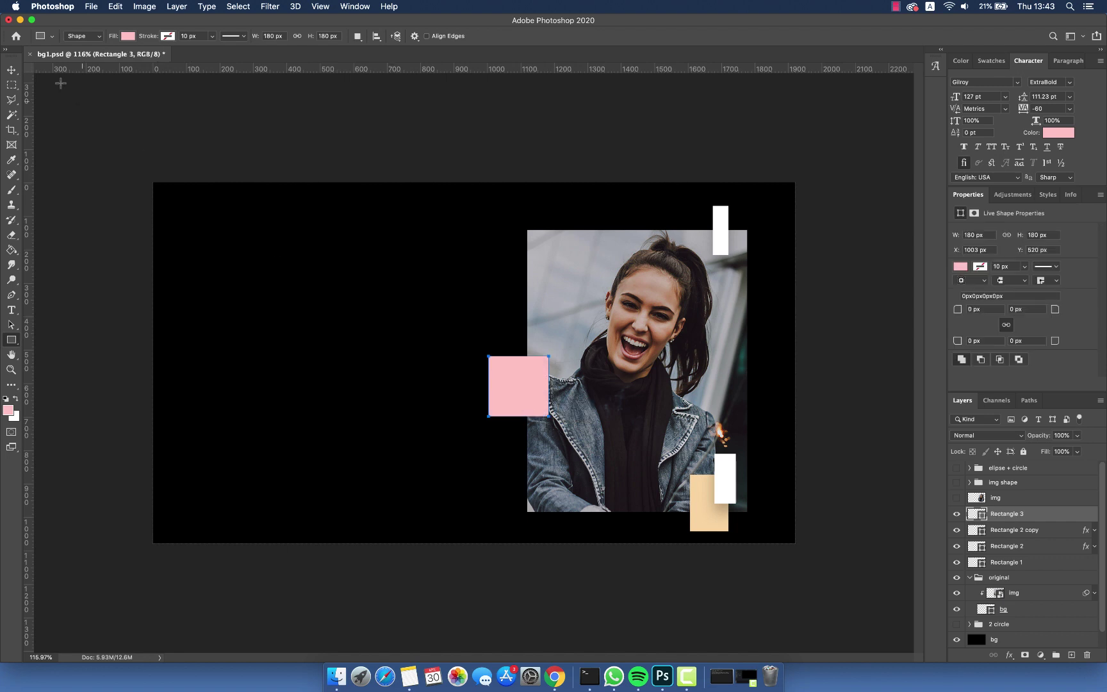
key("v")
left_click_drag(555, 316, 558, 355)
key("ctrl+t")
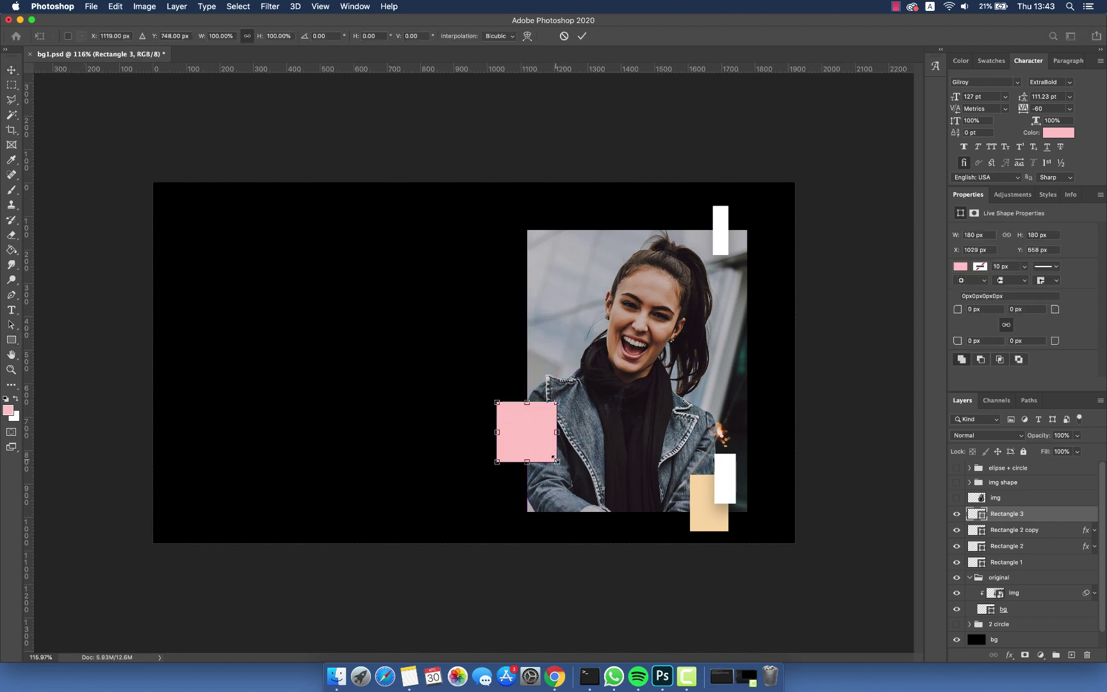
left_click_drag(555, 459, 551, 456)
key("Return")
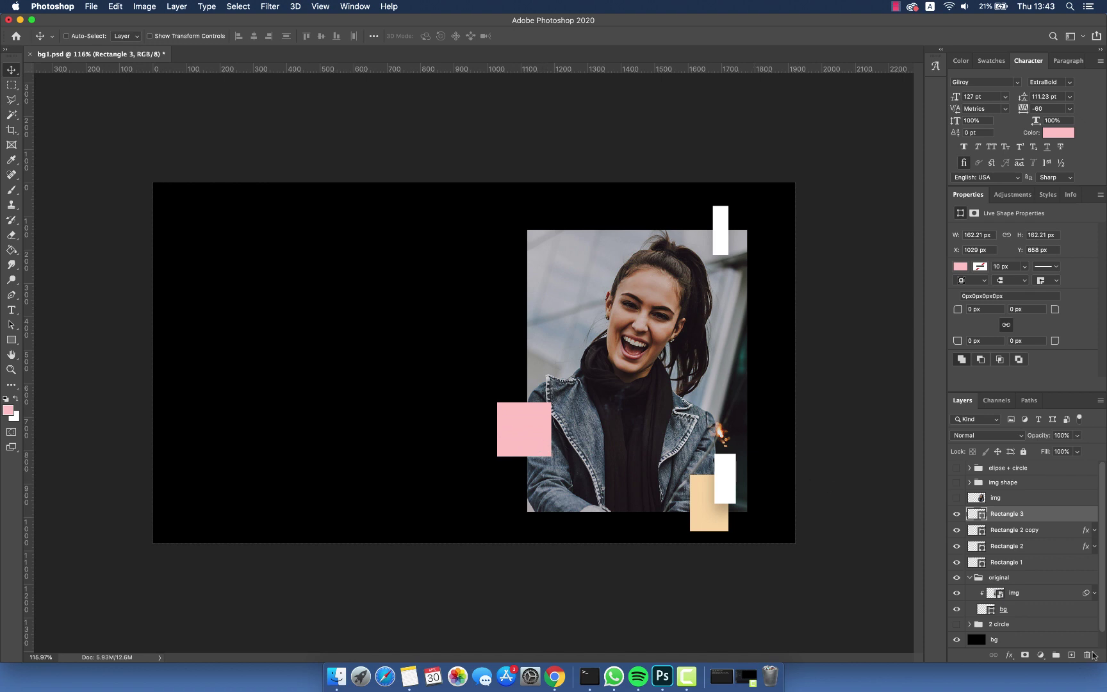
left_click(1072, 655)
Draw a large circle partly off the canvas's left edge and colour it pale cyan e3fdfc.
right_click(16, 346)
left_click(50, 360)
left_click_drag(102, 284, 256, 501)
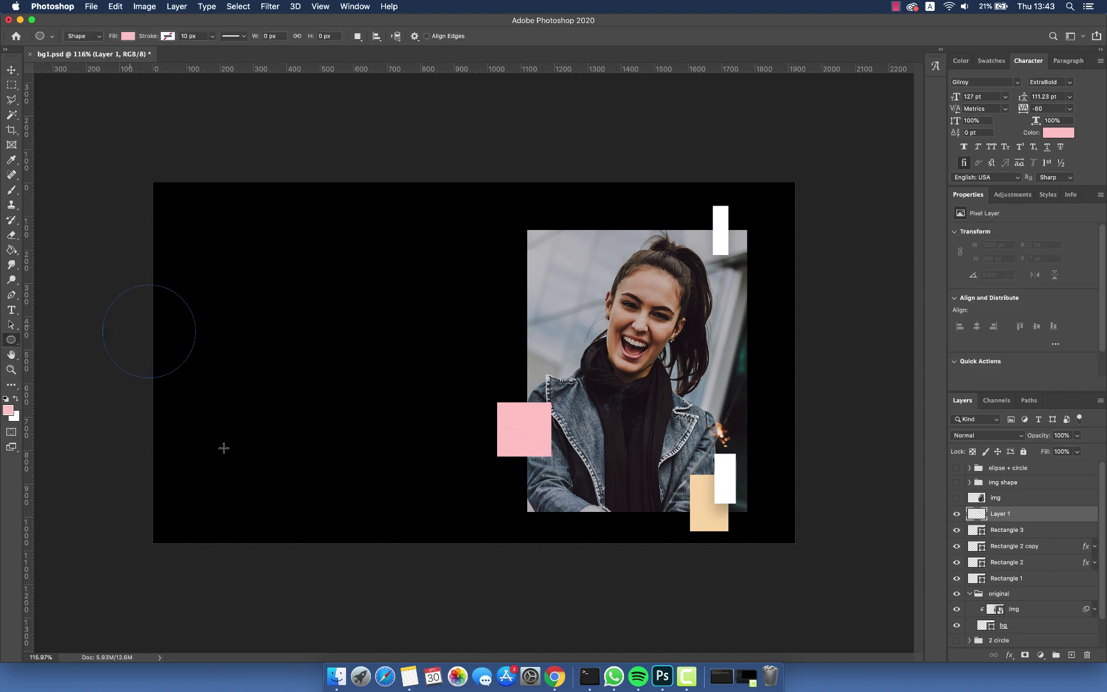
key("v")
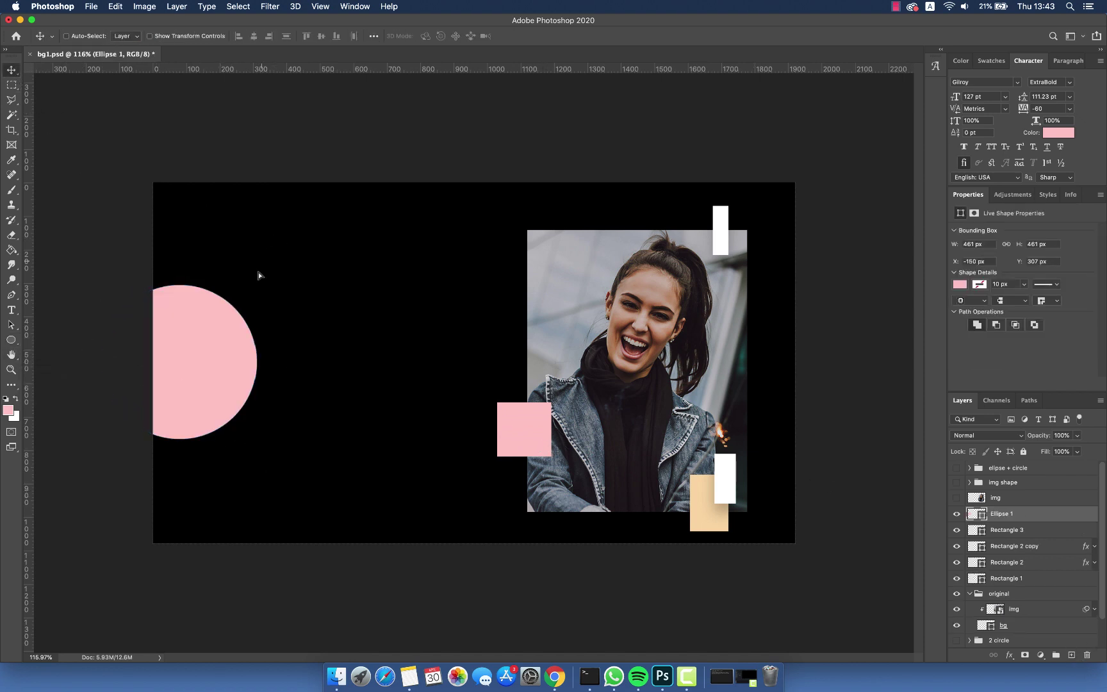
left_click_drag(267, 285, 239, 320)
double_click(982, 514)
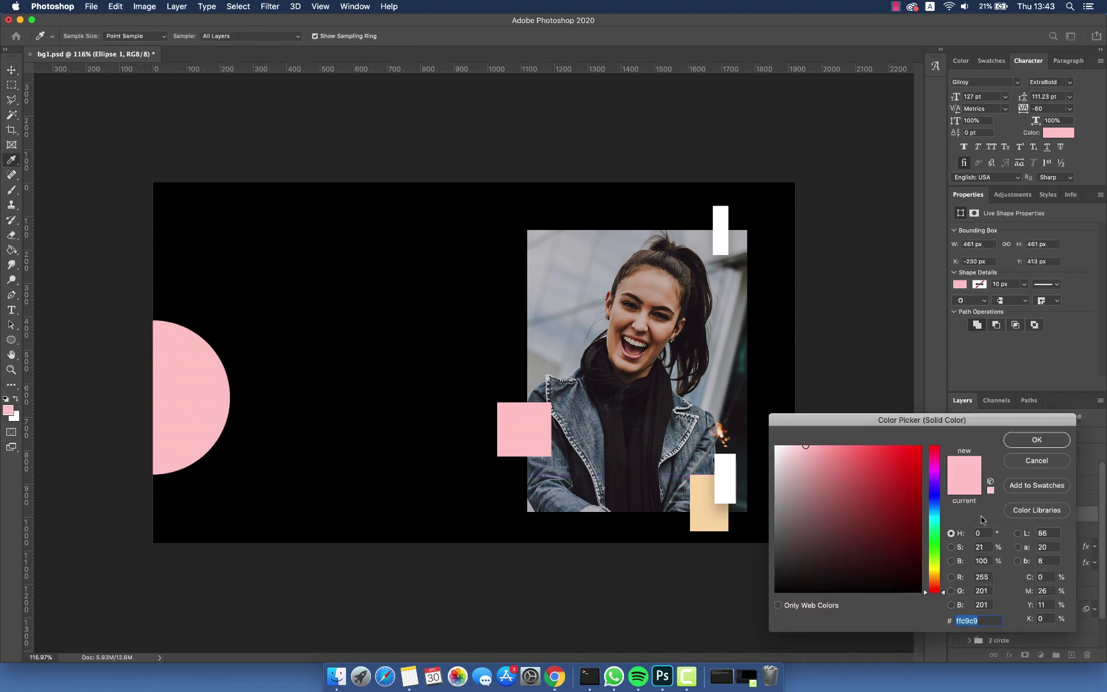
type("e3f")
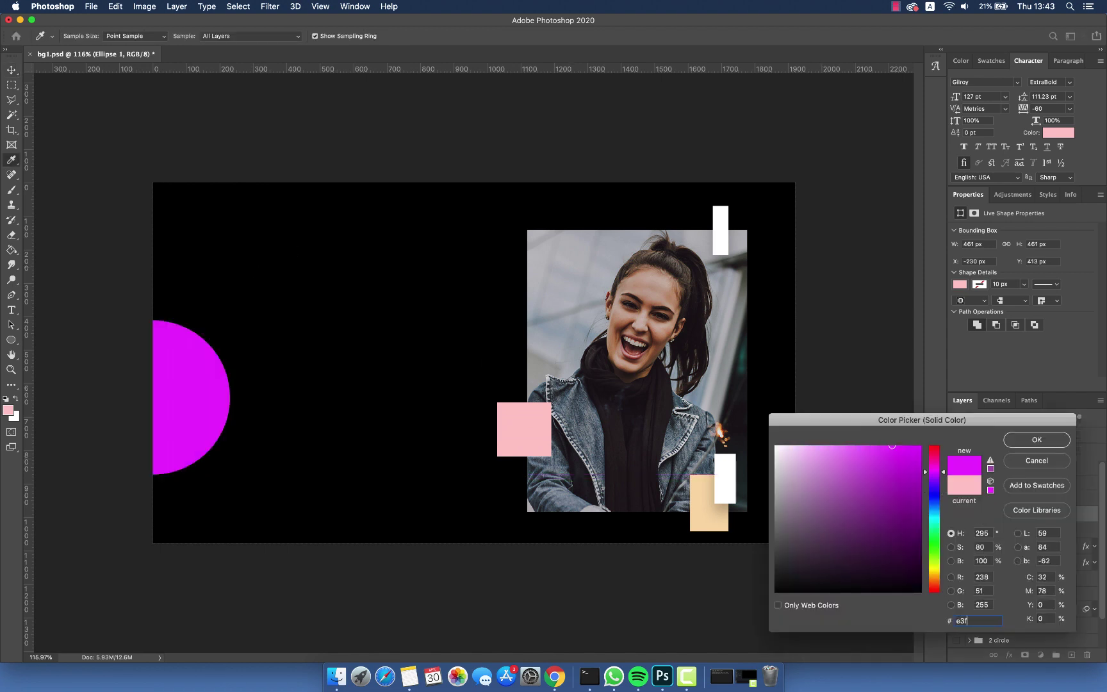
type("dfc")
key("Return")
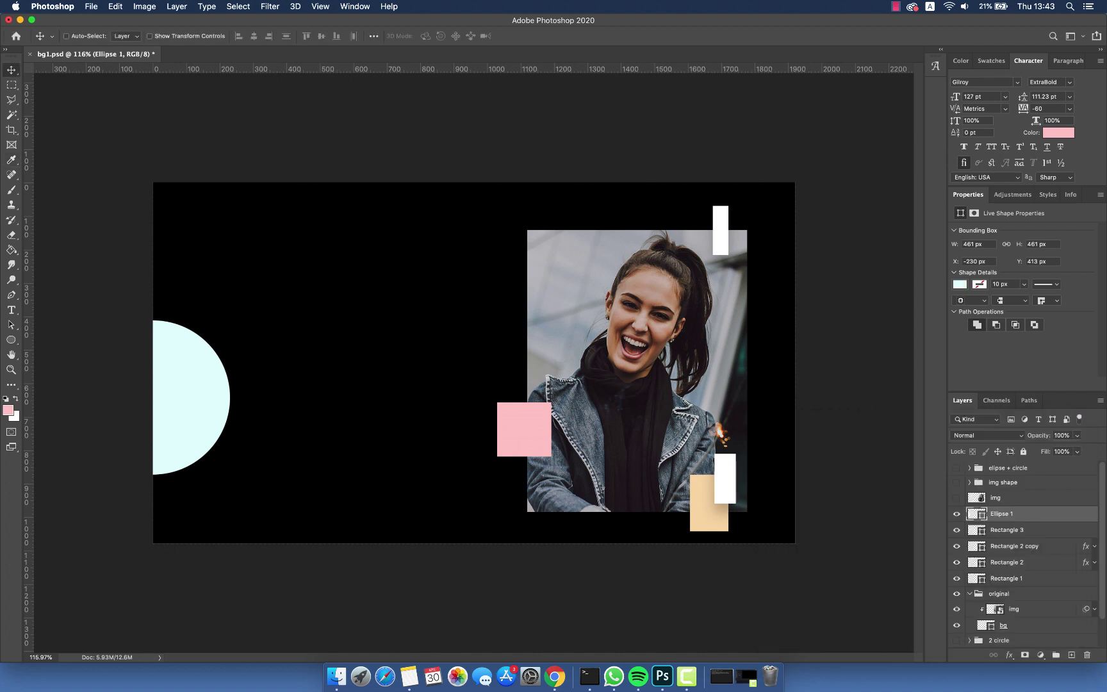
Duplicate the circle into a white stroke-only ring, shrunk slightly and offset down-right.
right_click(991, 517)
key("Down")
key("Down")
key("Down")
key("Return")
key("Return")
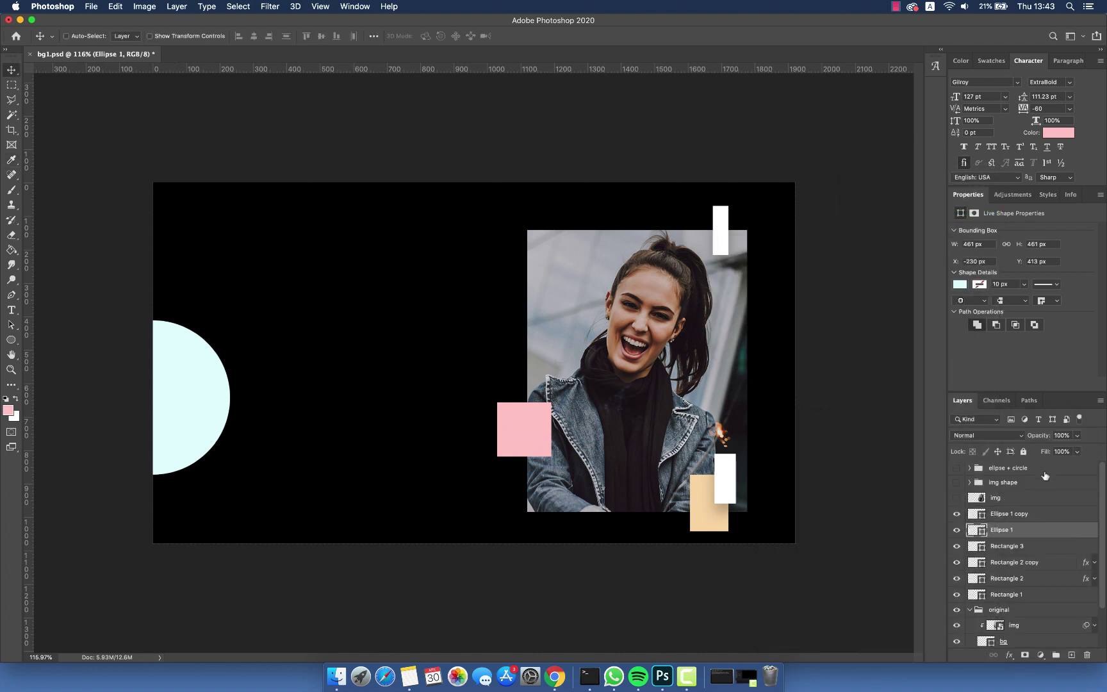
left_click(176, 6)
mouse_move(194, 121)
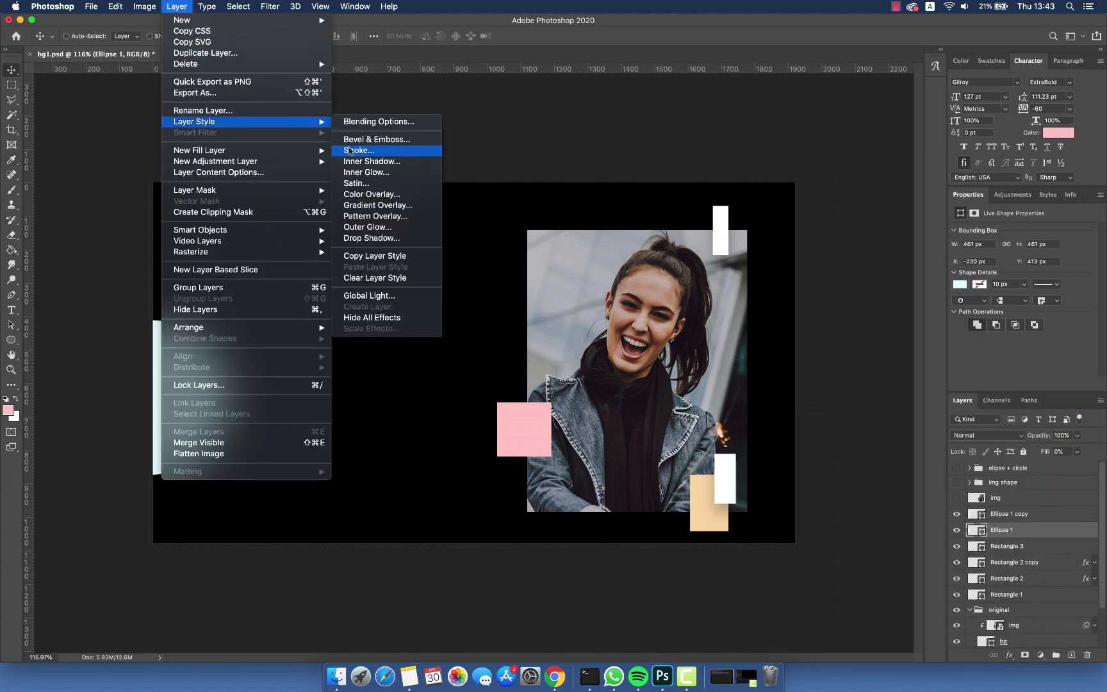
left_click(362, 147)
left_click(764, 174)
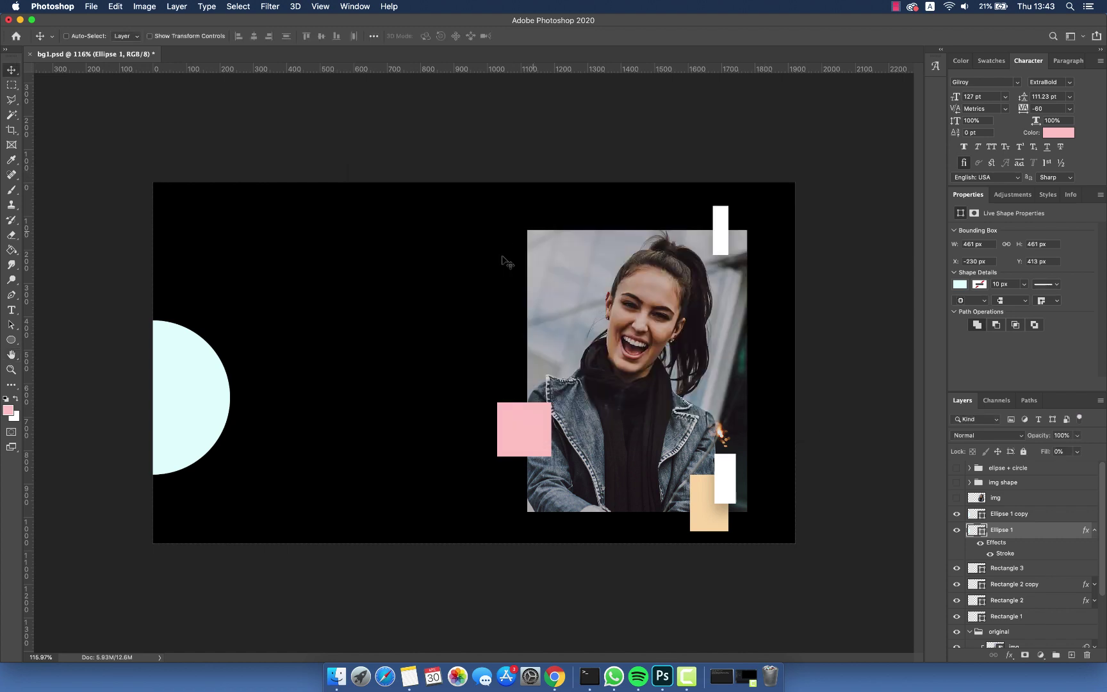
left_click_drag(507, 257, 526, 289)
key("super+t")
left_click_drag(250, 506, 239, 498)
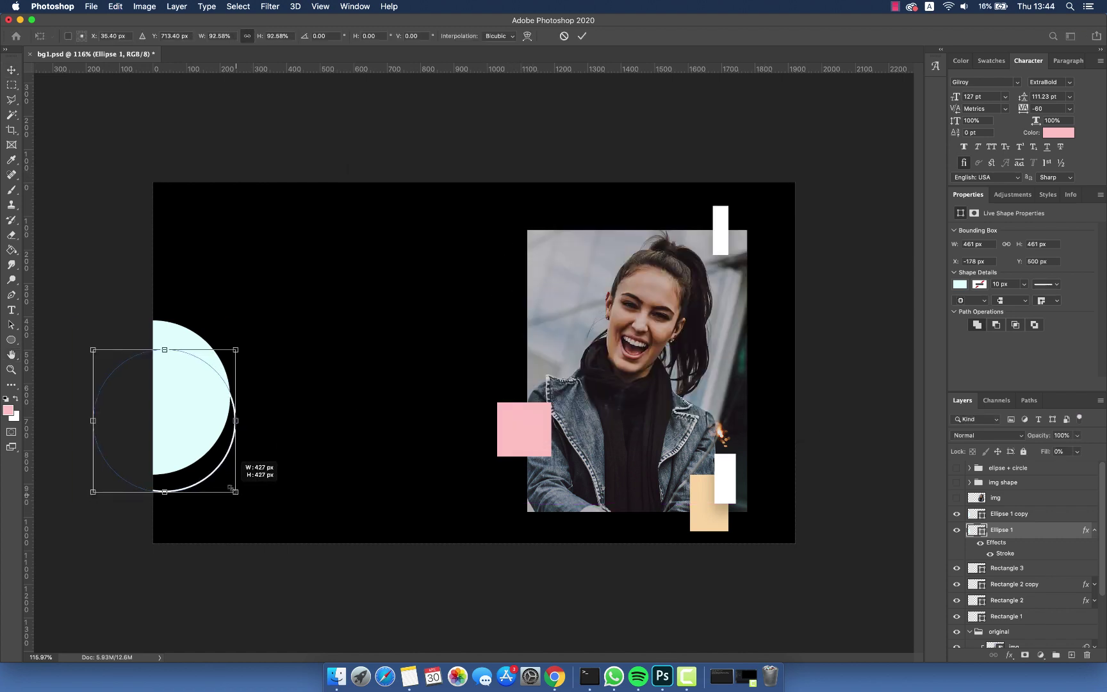
key("Return")
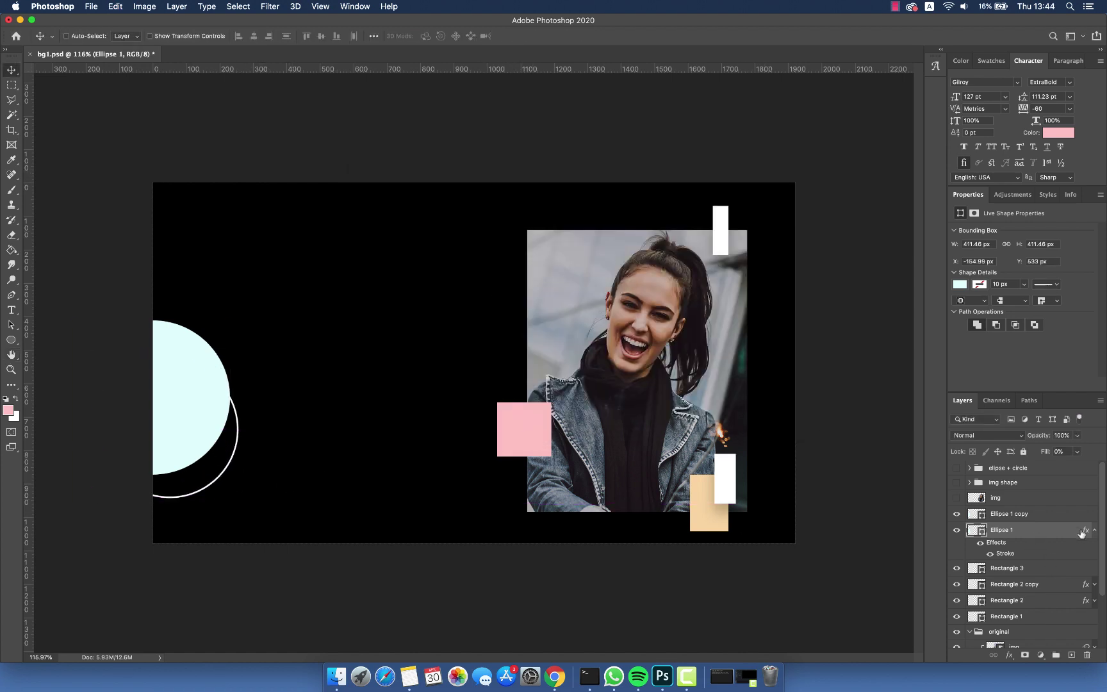
Duplicate the ring and move the copy onto the photo area.
right_click(1082, 533)
left_click(884, 221)
key("Return")
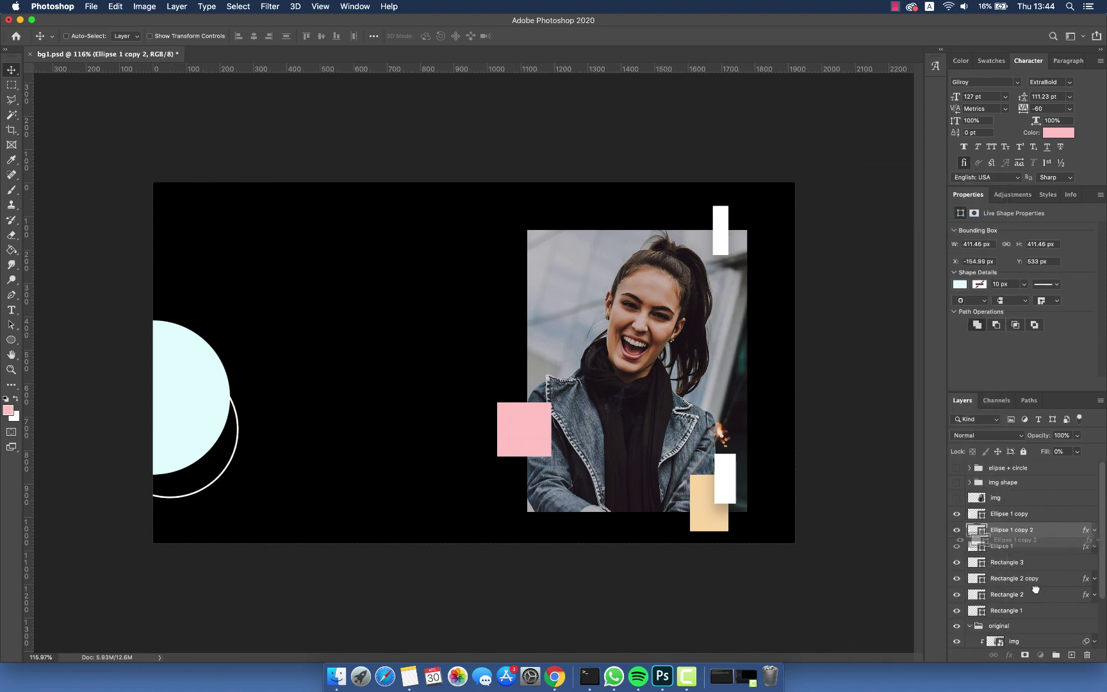
left_click_drag(1036, 589, 1027, 614)
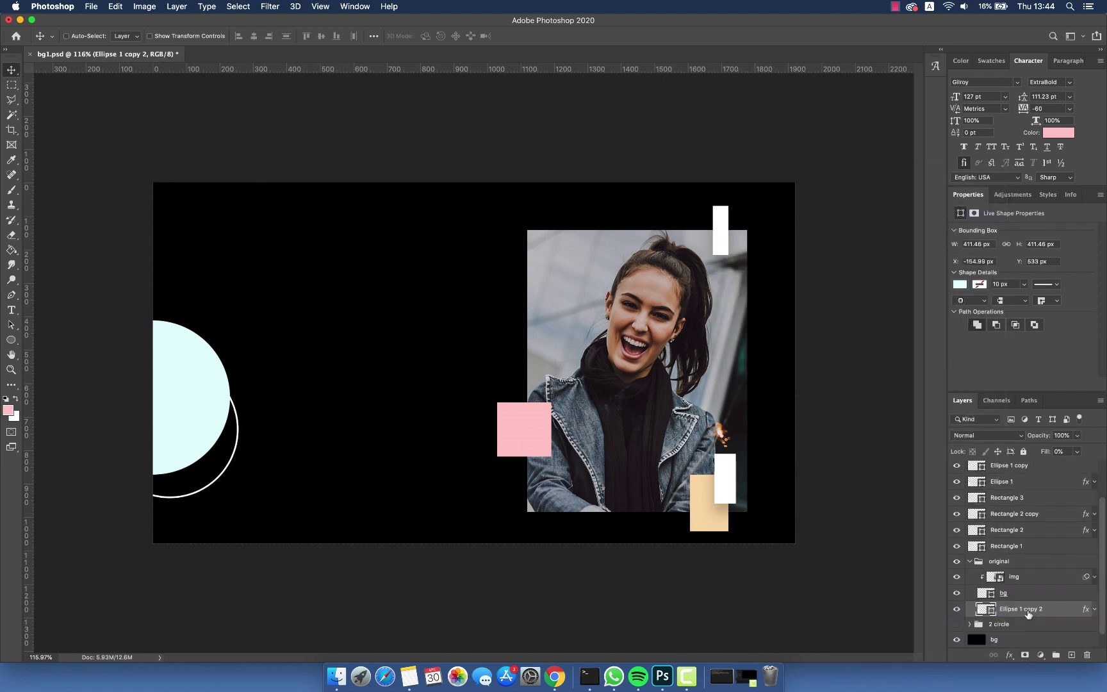
mouse_move(170, 410)
left_mouse_down()
mouse_move(560, 449)
mouse_move(639, 473)
left_mouse_up()
key("ctrl+t")
key("Return")
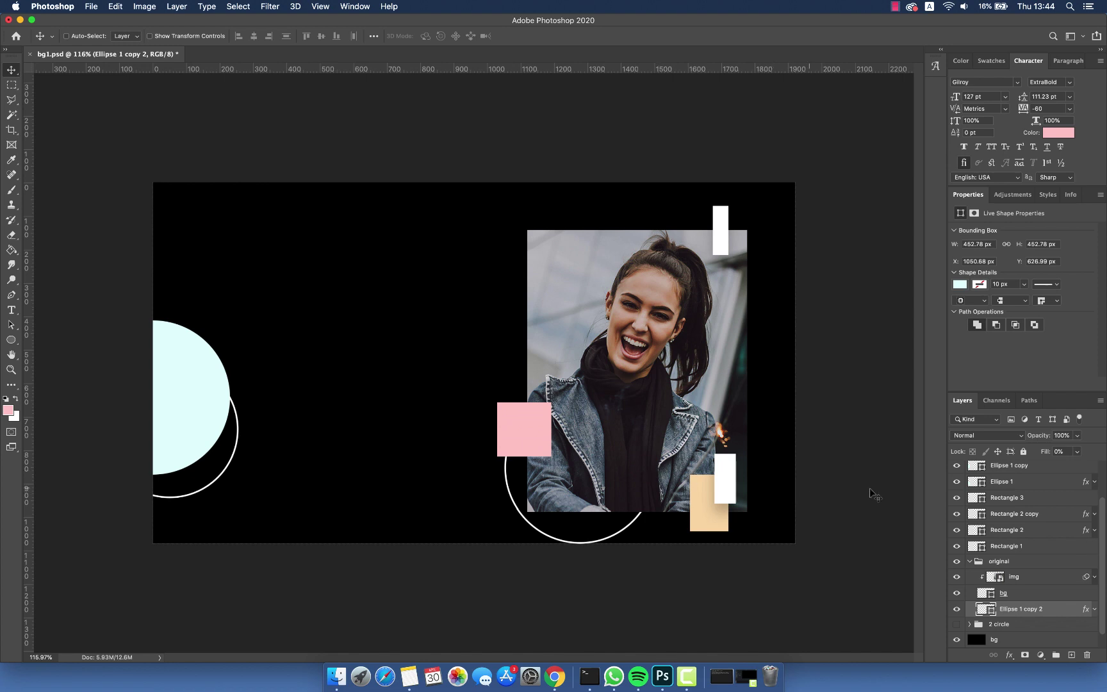
Add a third ring at the photo's right side and nudge the lower ring up and right.
right_click(1015, 608)
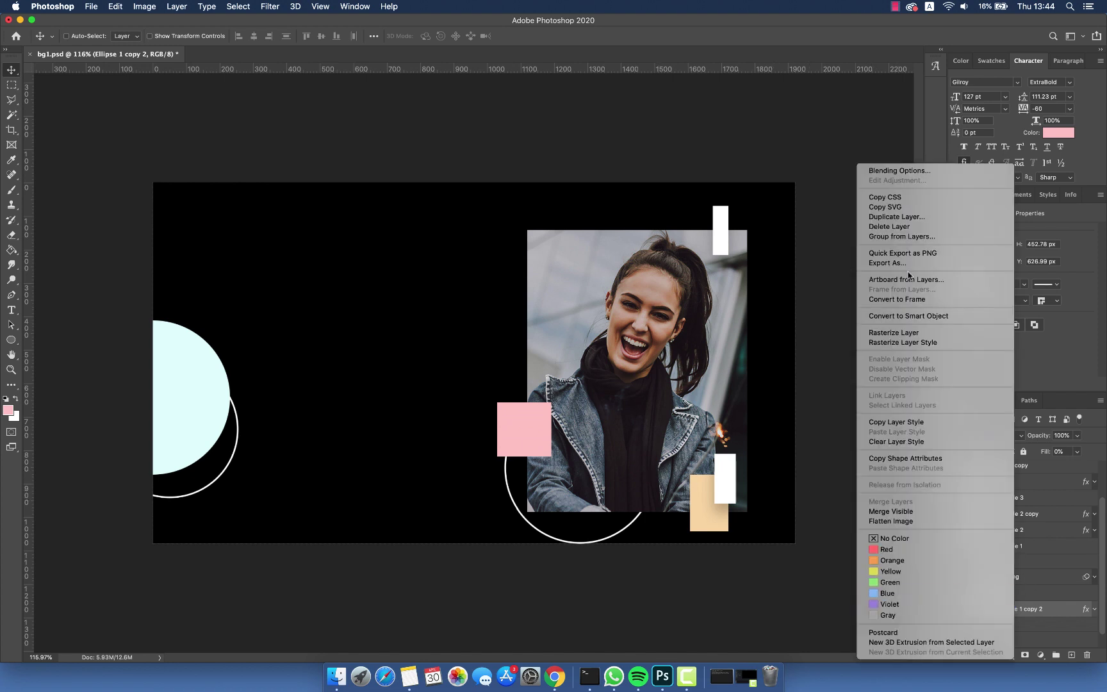
left_click(890, 216)
key("Return")
mouse_move(700, 408)
left_mouse_down()
mouse_move(763, 362)
mouse_move(754, 357)
left_mouse_up()
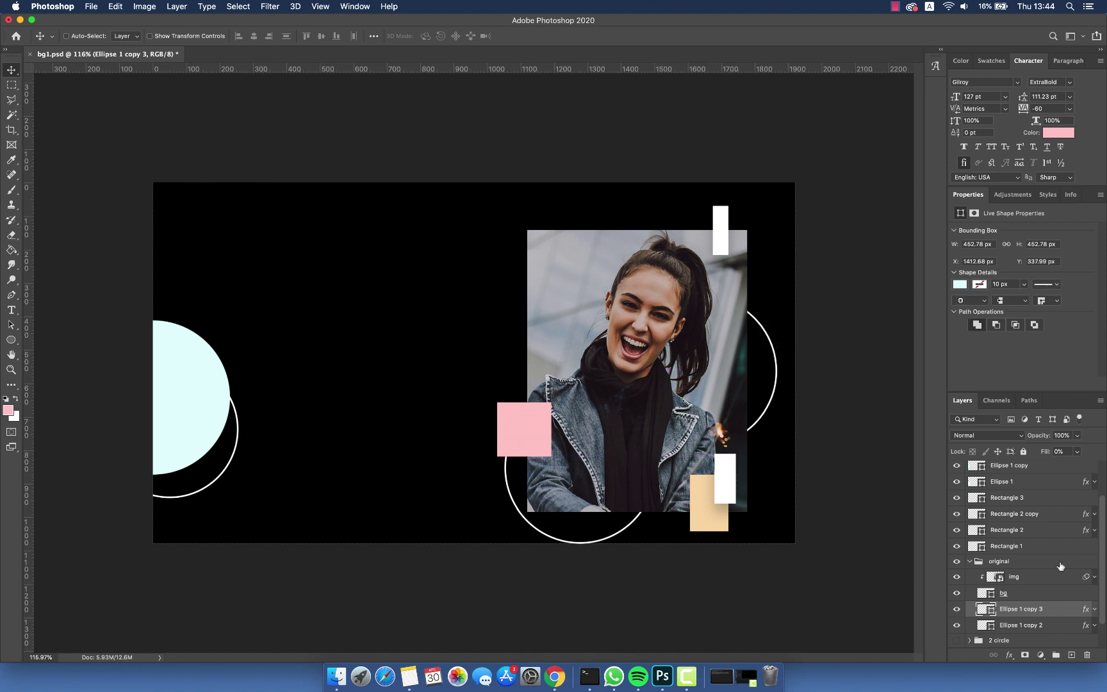
left_click(1028, 625)
left_click_drag(816, 488, 799, 447)
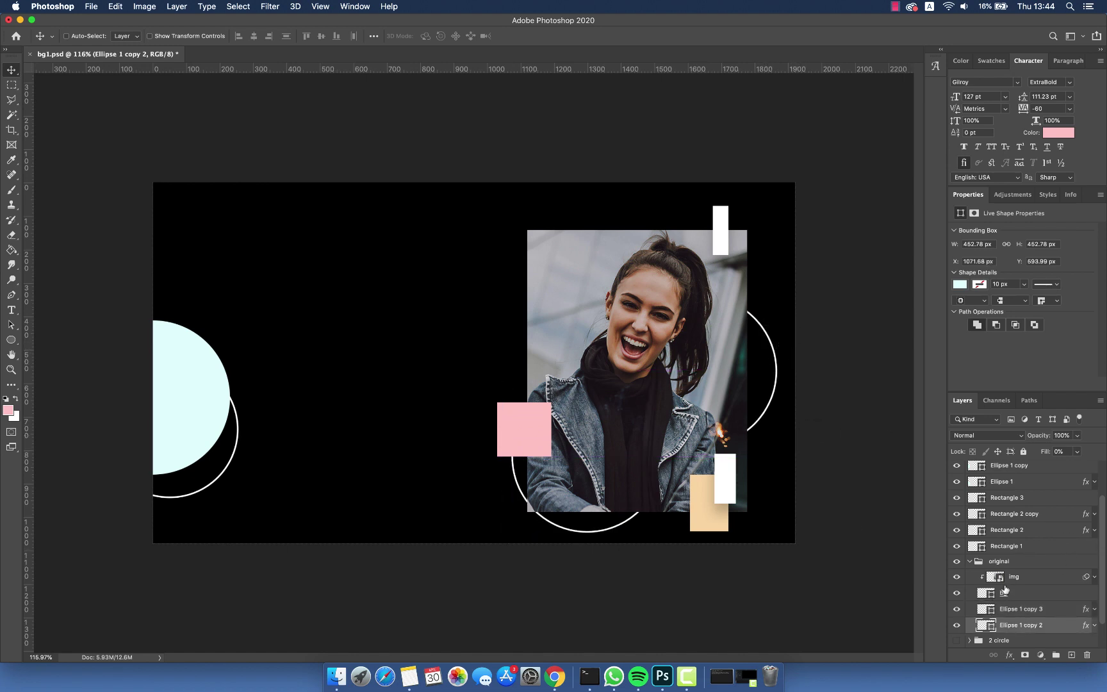
left_click(1003, 562)
left_click(969, 562)
Select the img photo layer in the original group and convert it to a plain pixel layer.
double_click(958, 593)
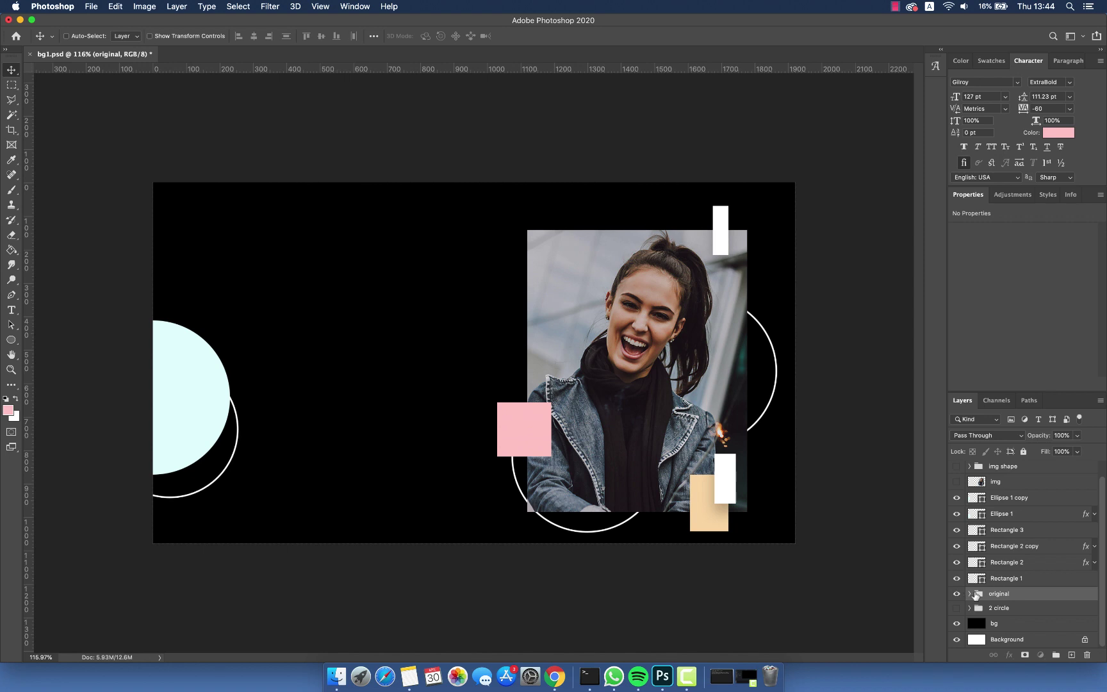
left_click(970, 593)
left_click(1016, 609)
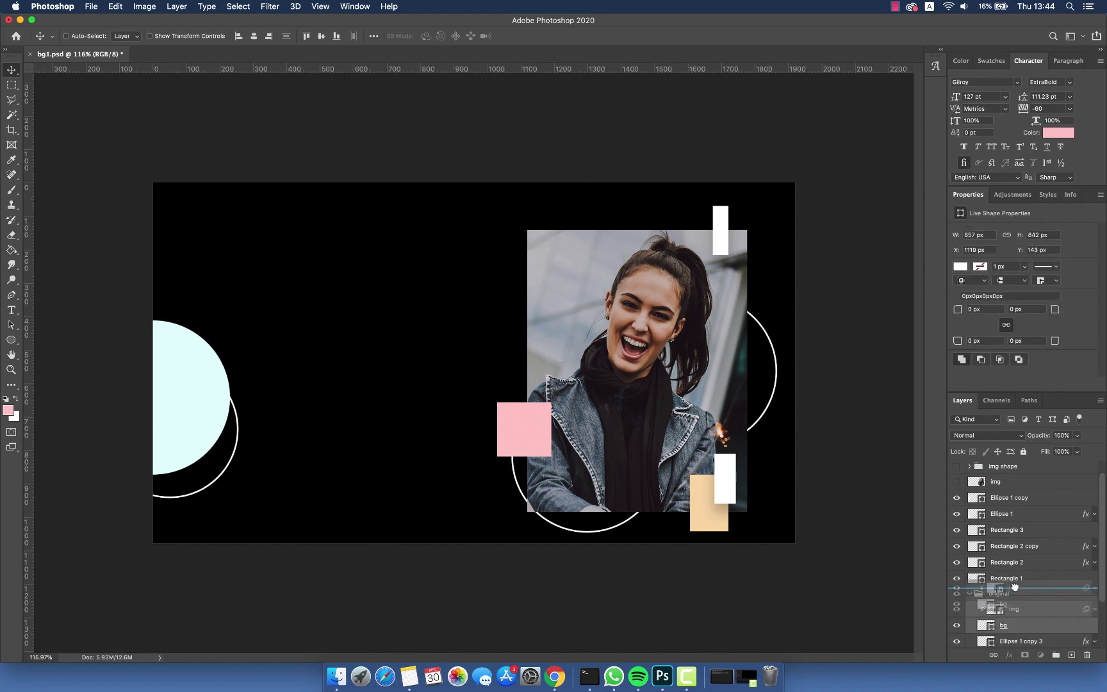
right_click(1015, 609)
left_click(902, 264)
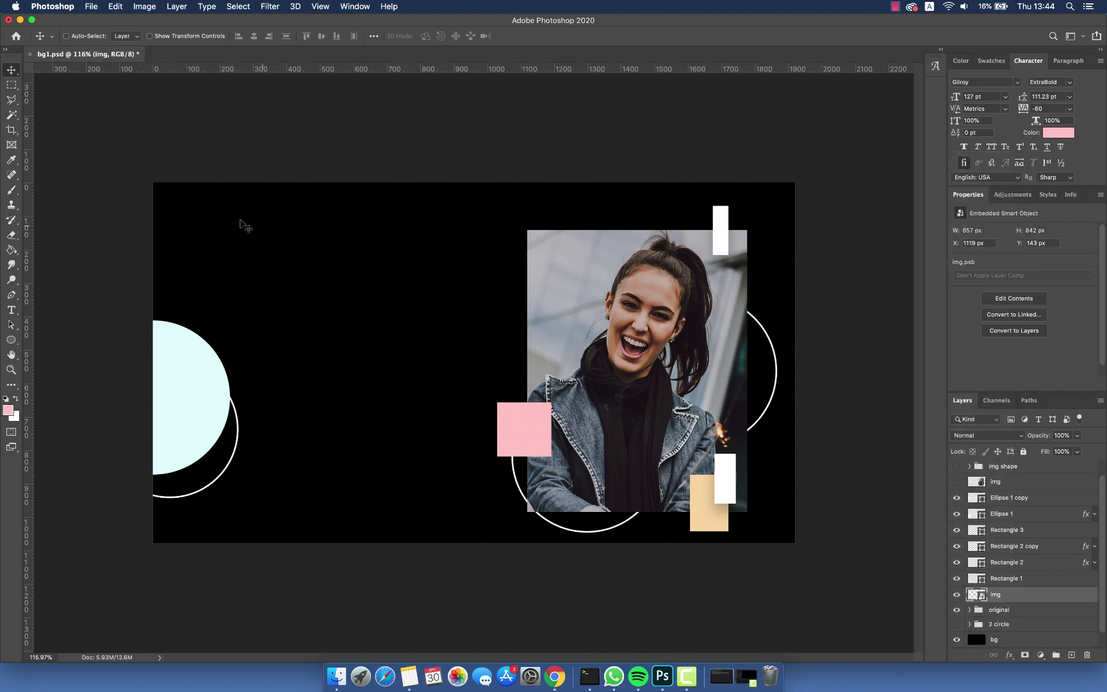
key("ctrl+z")
left_click(11, 86)
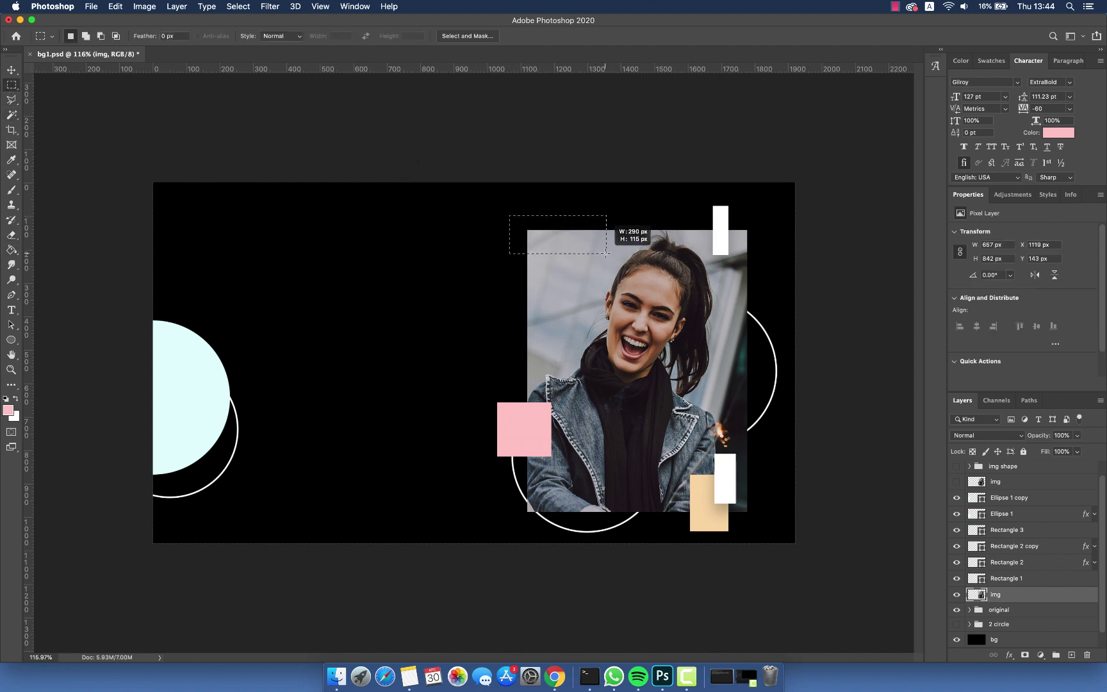
Delete rectangular chunks from the photo's top-left corner, lower-left strip and lower-right area.
key("Delete")
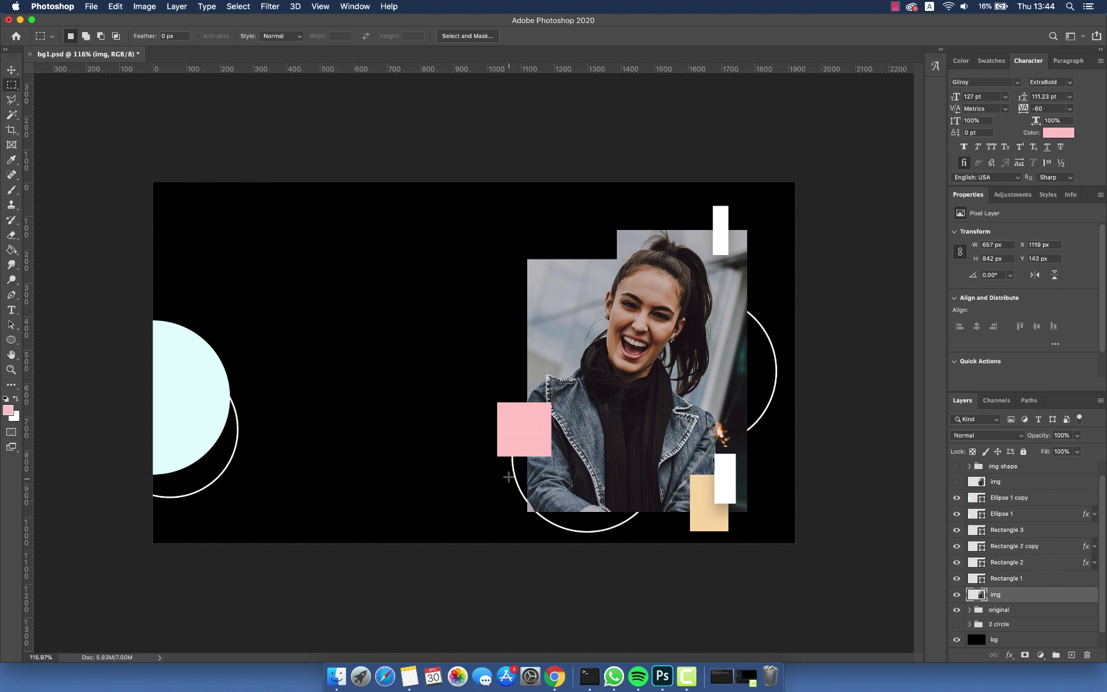
left_click_drag(557, 524, 557, 526)
key("Delete")
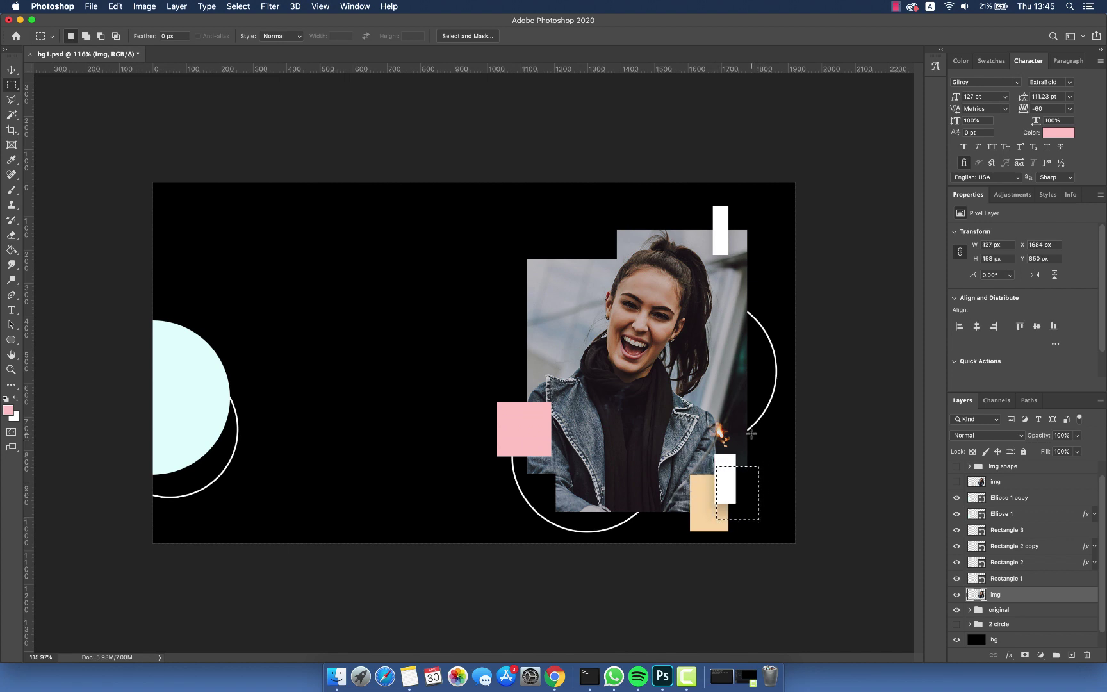
left_click_drag(498, 241, 549, 358)
key("Delete")
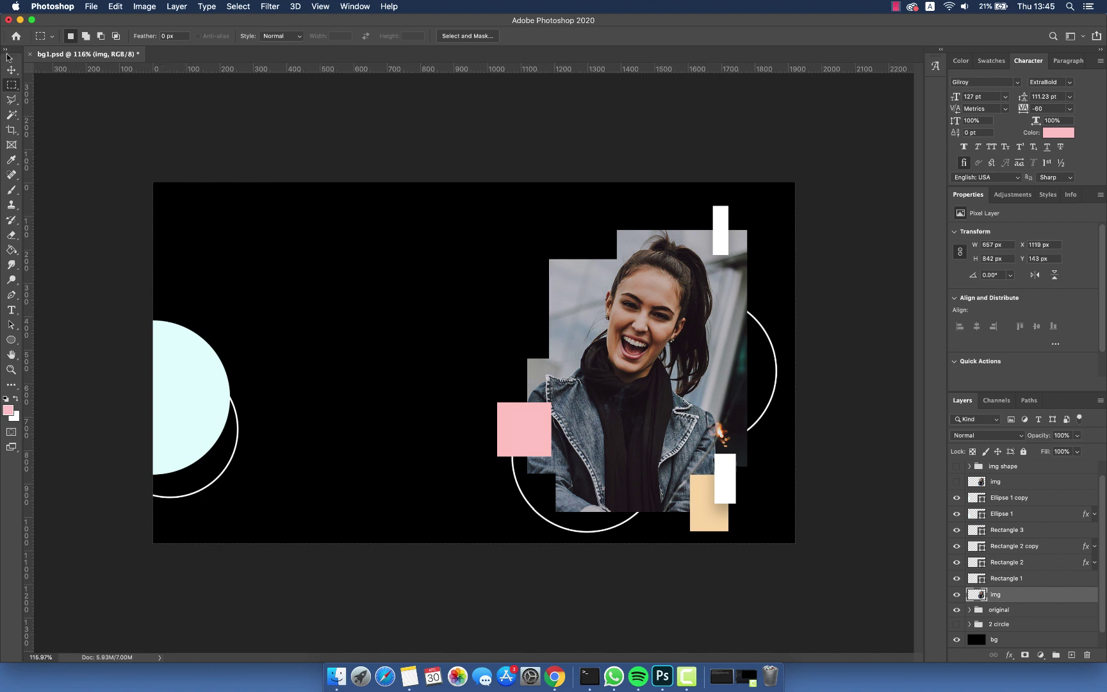
left_click(12, 70)
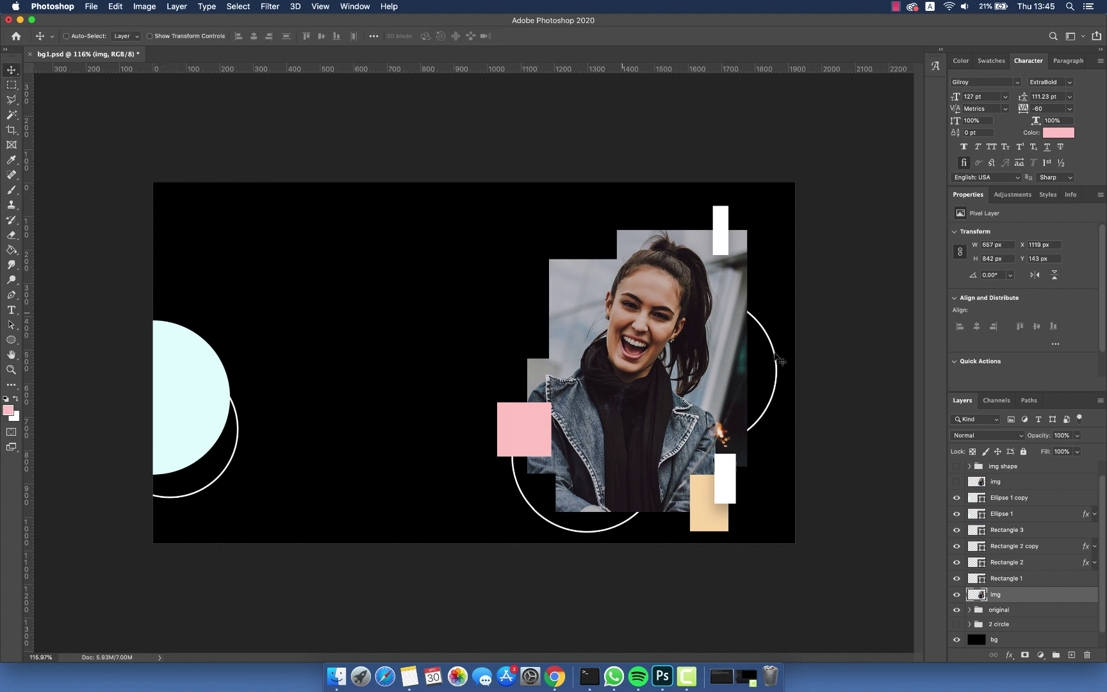
Change the hero section's background image from bg4-2 to bg5-2.
left_click(556, 677)
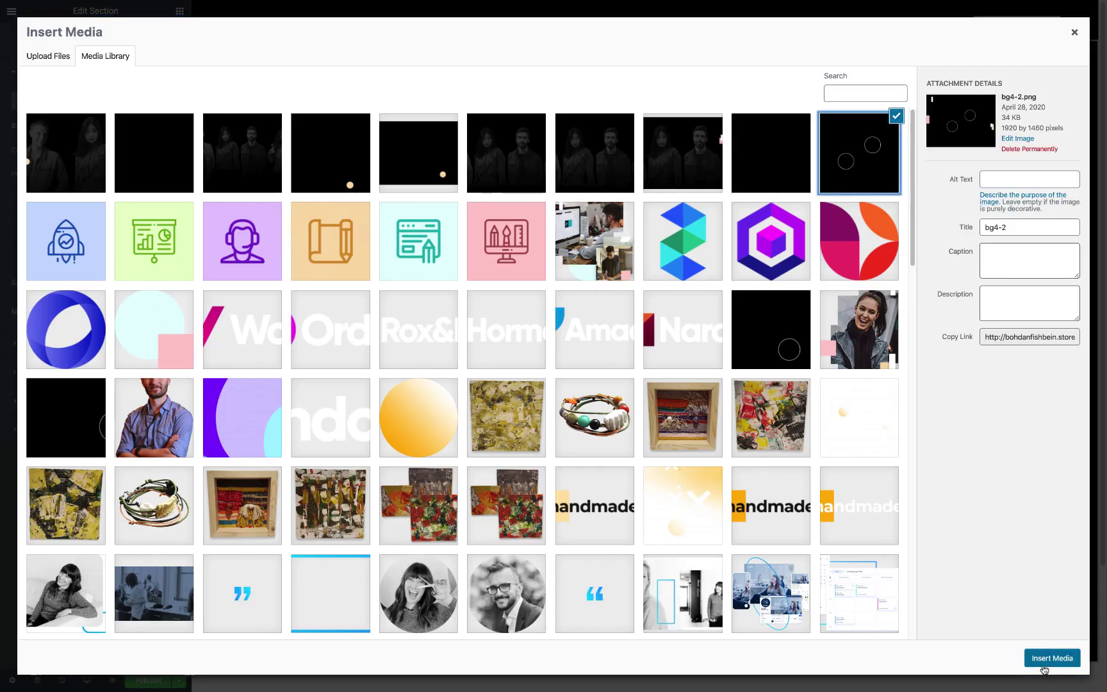
left_click(1044, 669)
left_click(96, 228)
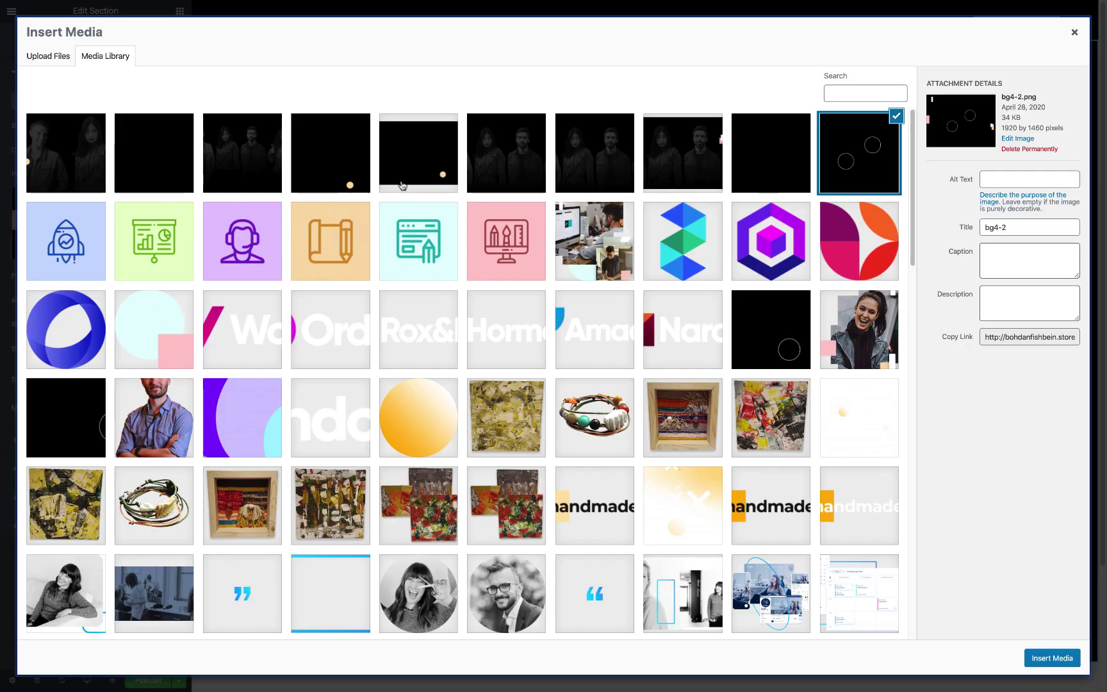
left_click(747, 159)
Replace the hero image with the cut-out photo at width 73 and preview the hero.
left_click(1052, 658)
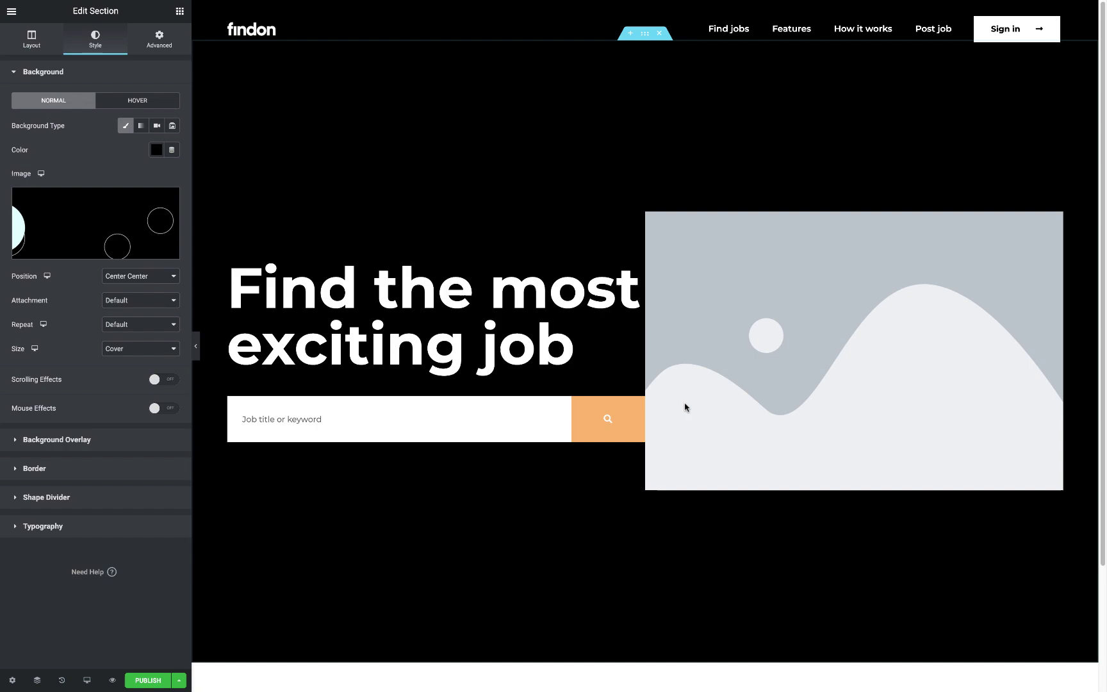
left_click(808, 276)
key("Escape")
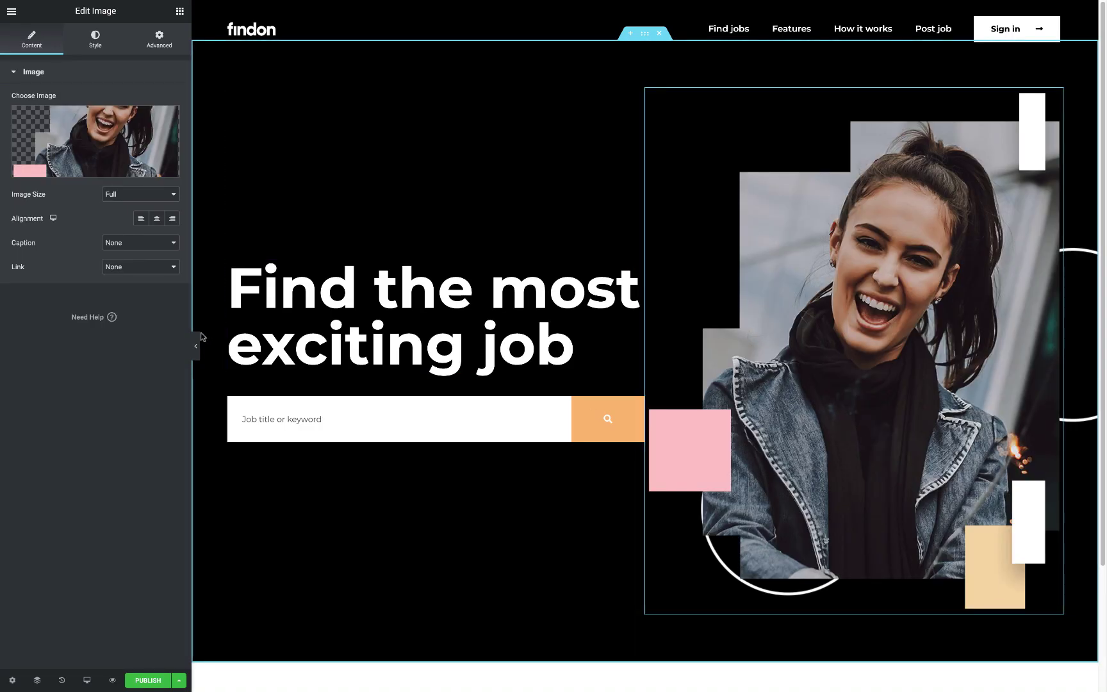
left_click(95, 40)
left_click_drag(12, 121, 133, 122)
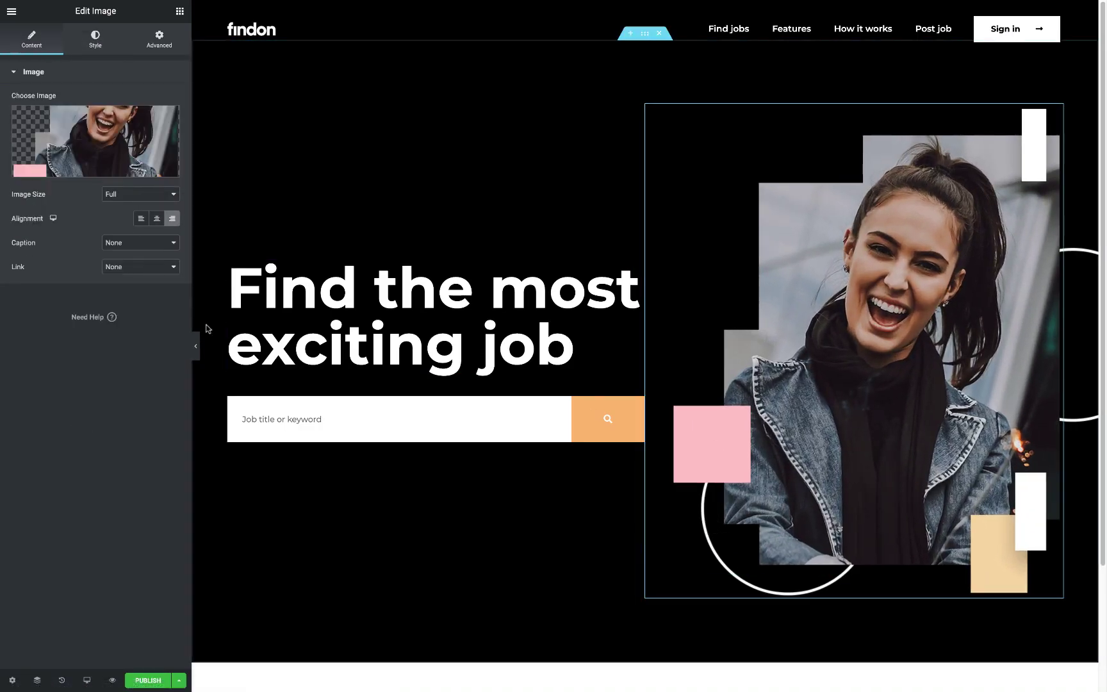
left_click(195, 346)
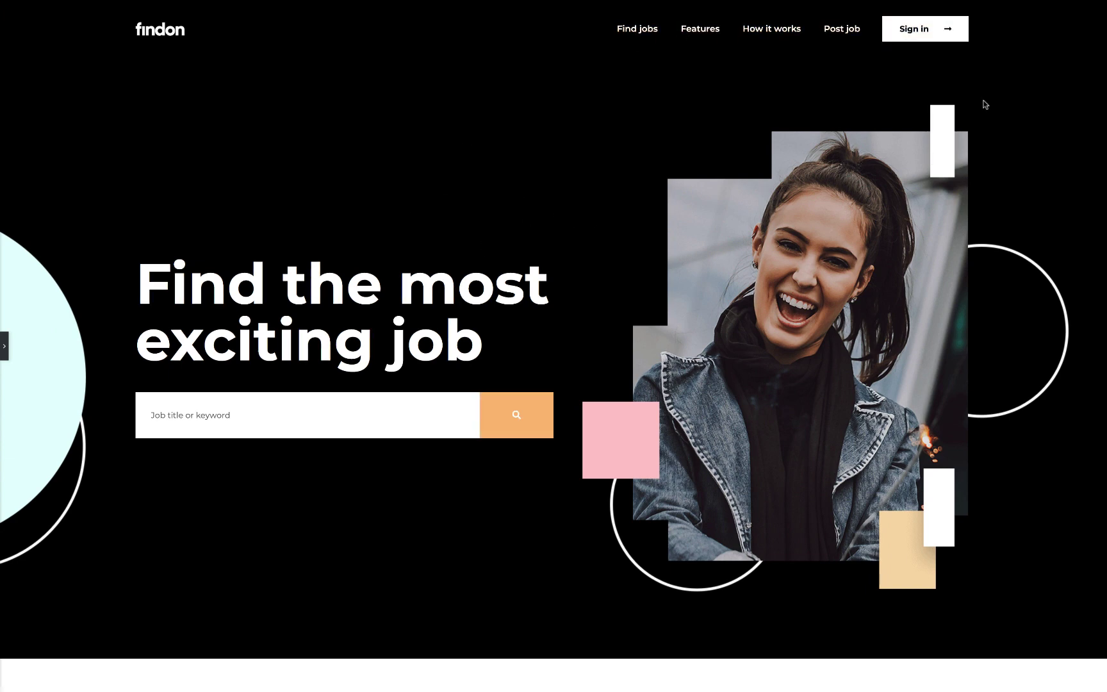
left_click(4, 346)
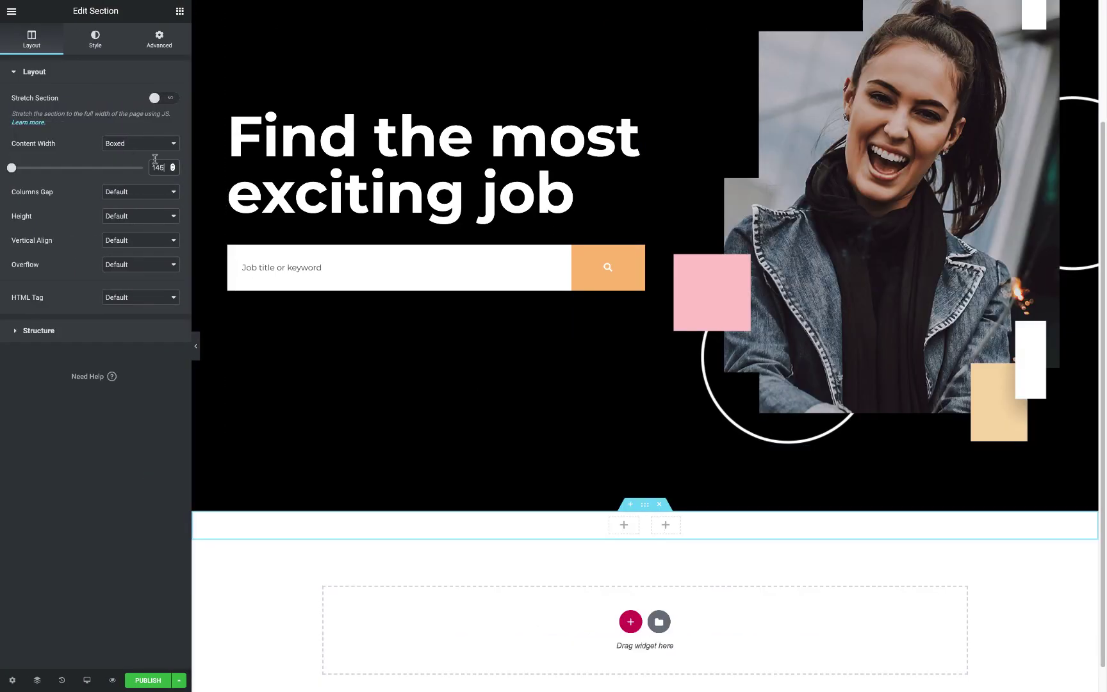
Give the new section a black background and paste the hero heading into its right column.
left_click(159, 40)
scroll(268, 319, "down", 2)
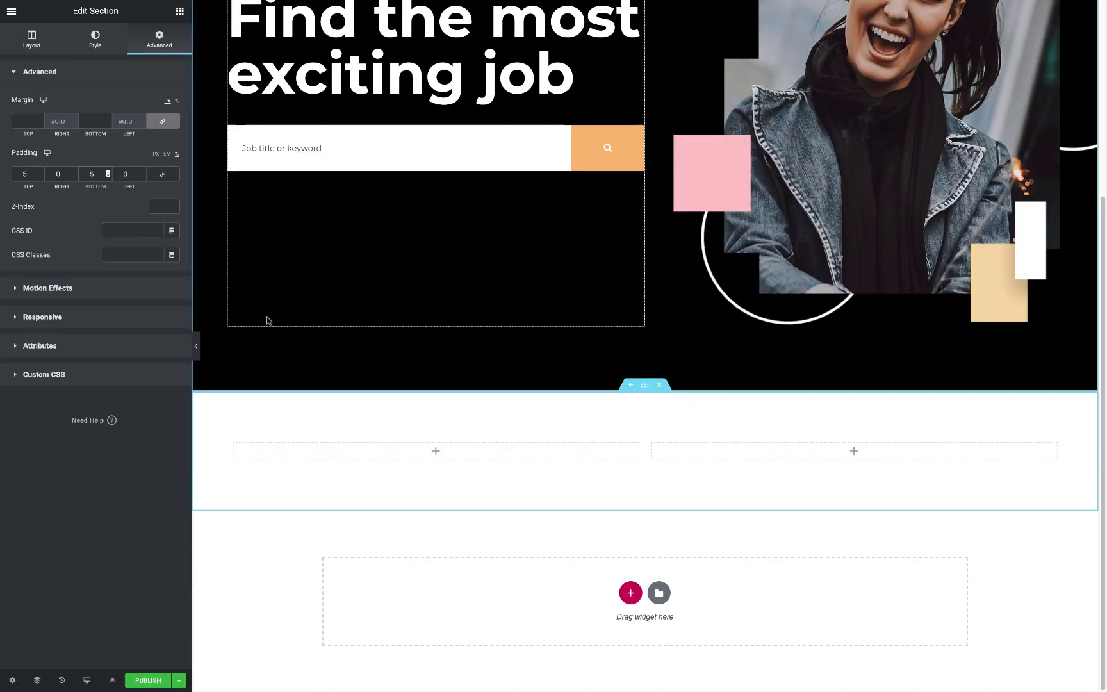
left_click(94, 40)
left_click(156, 149)
left_click(31, 178)
right_click(420, 72)
left_click(457, 116)
right_click(778, 442)
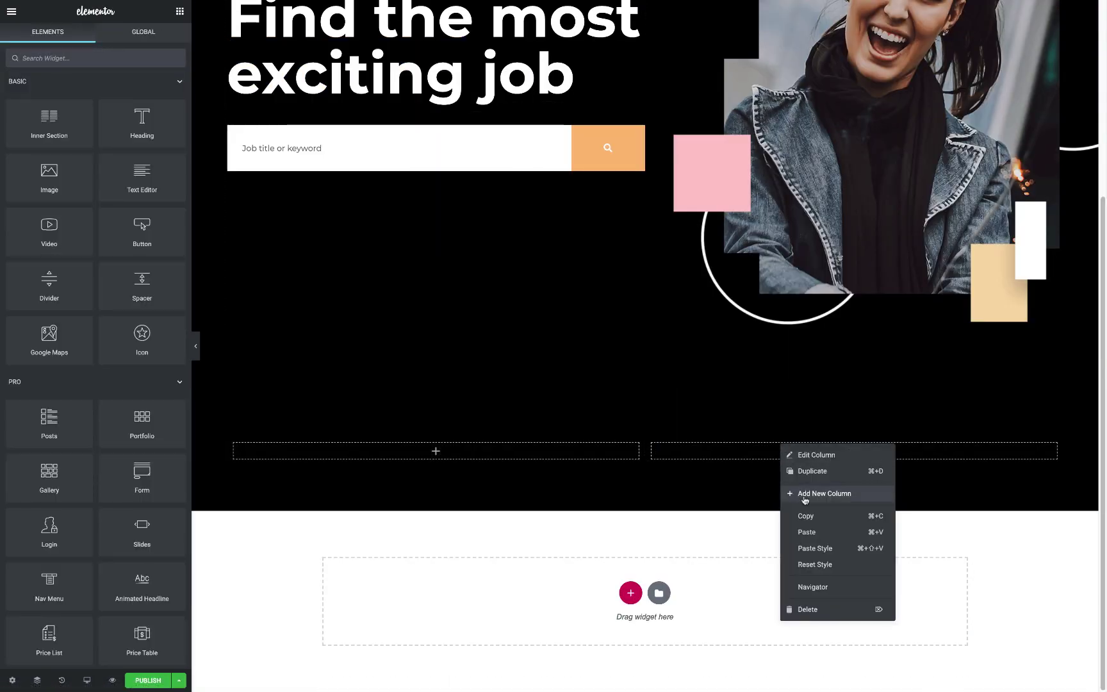
left_click(810, 528)
Retitle the pasted heading 'Trusted by' with typography size 65.
triple_click(144, 130)
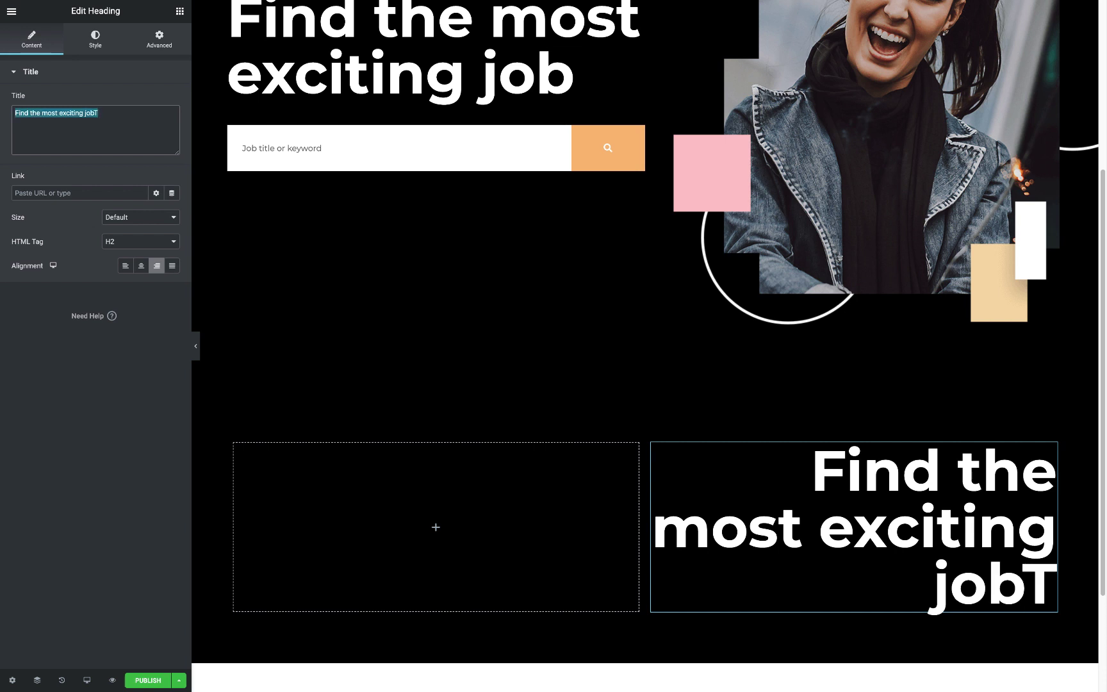
type("Trusted by")
left_click(95, 40)
left_click(172, 124)
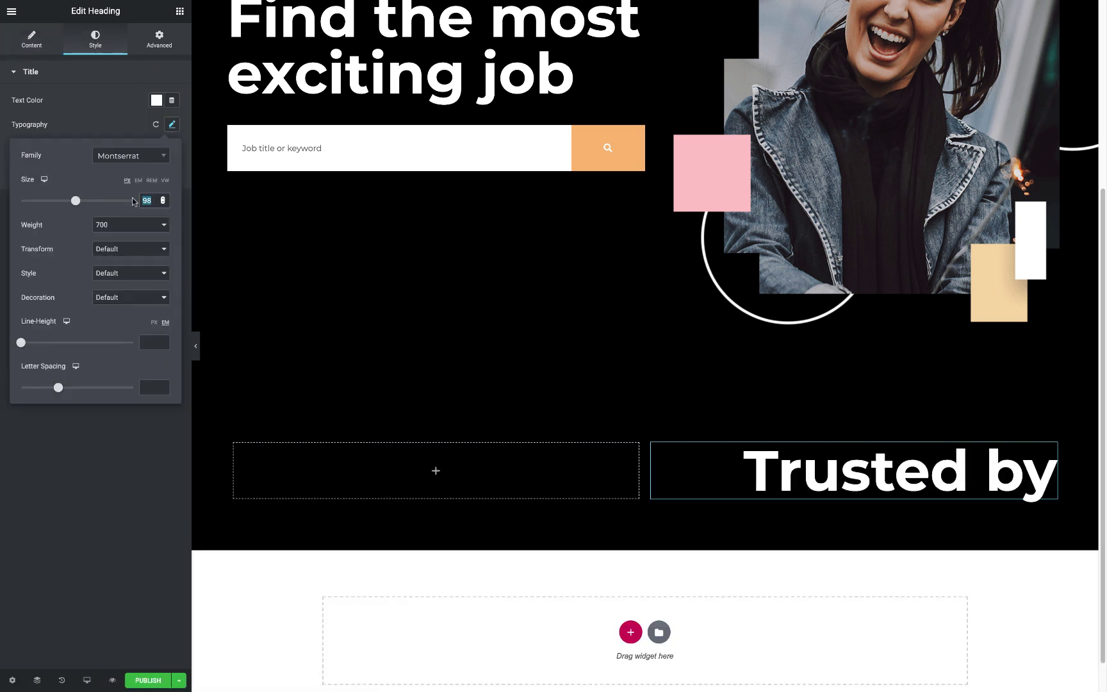
type("65")
Duplicate the Trusted by heading and change the copy to 'Our friends and partners'.
left_click(180, 10)
key("ctrl+d")
triple_click(113, 139)
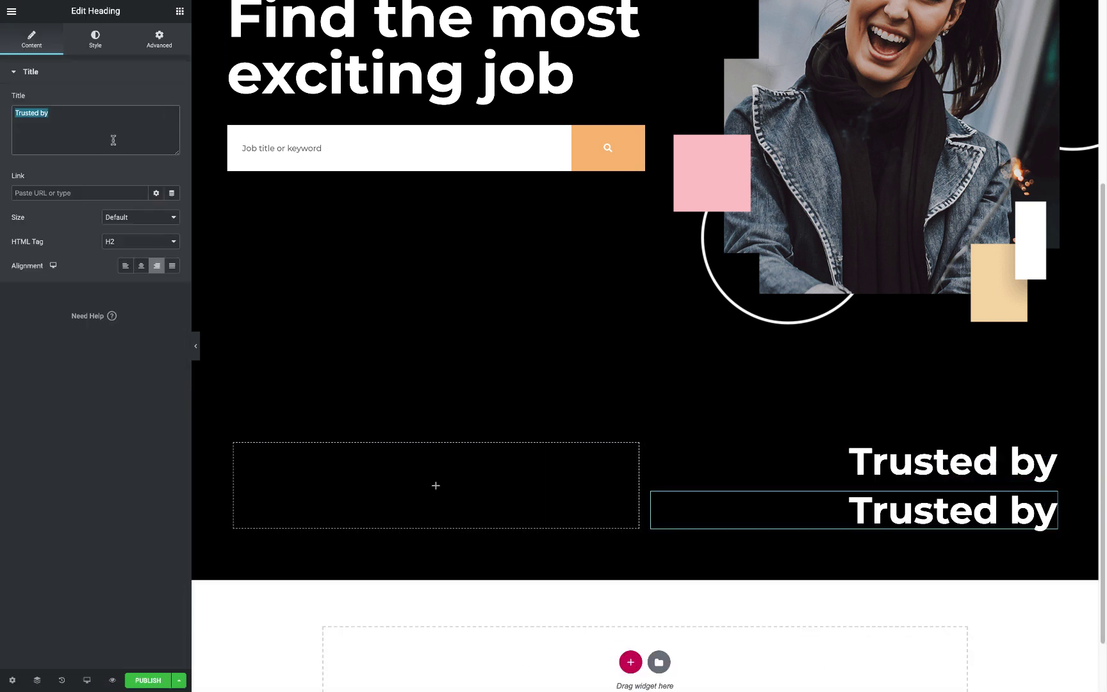
type("Our friends and partners")
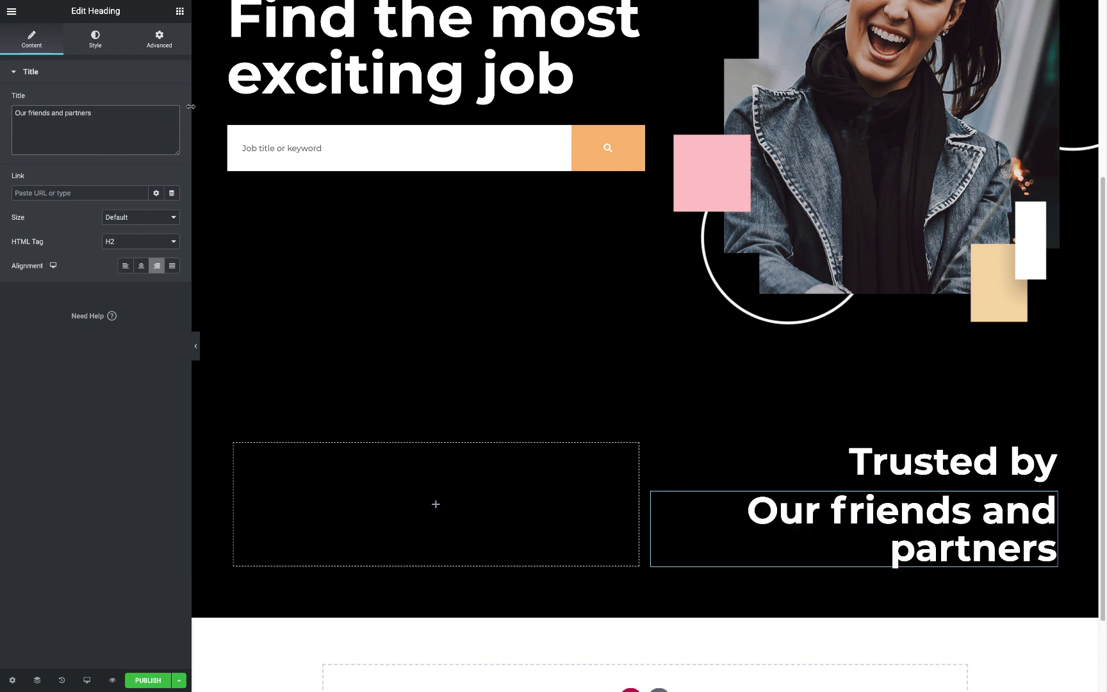
Style the subtitle beige, with font size 15 and weight 400.
left_click(95, 40)
left_click(156, 100)
left_click(115, 124)
left_click(172, 124)
type("15")
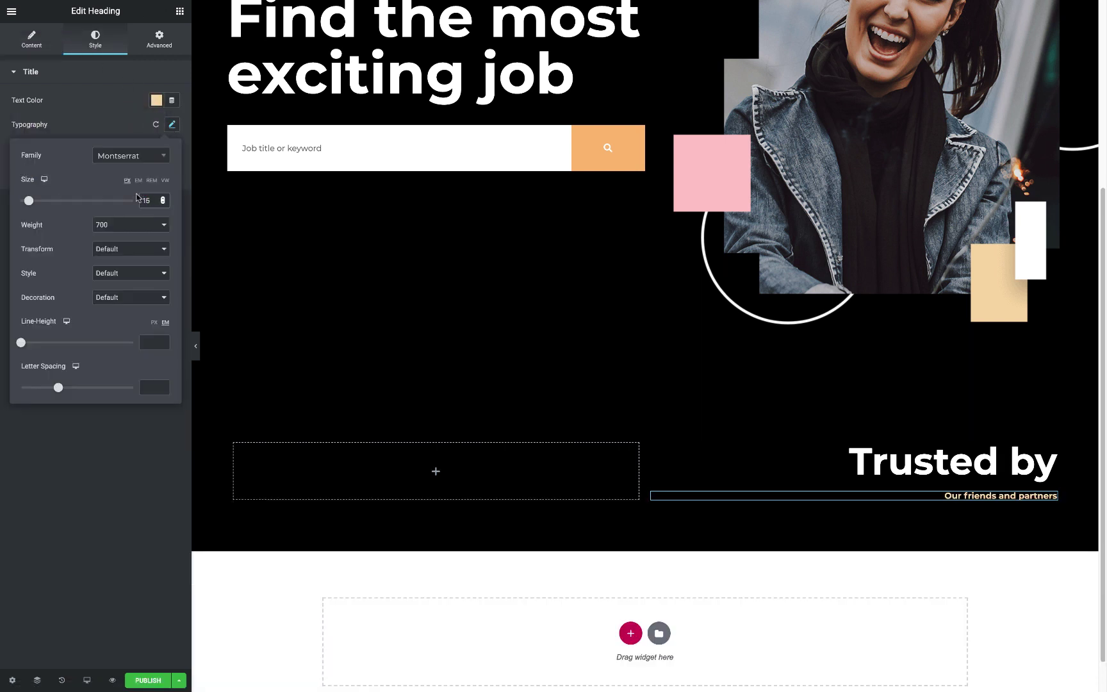
key("Tab")
key("space")
key("Up")
key("Up")
key("Up")
key("Return")
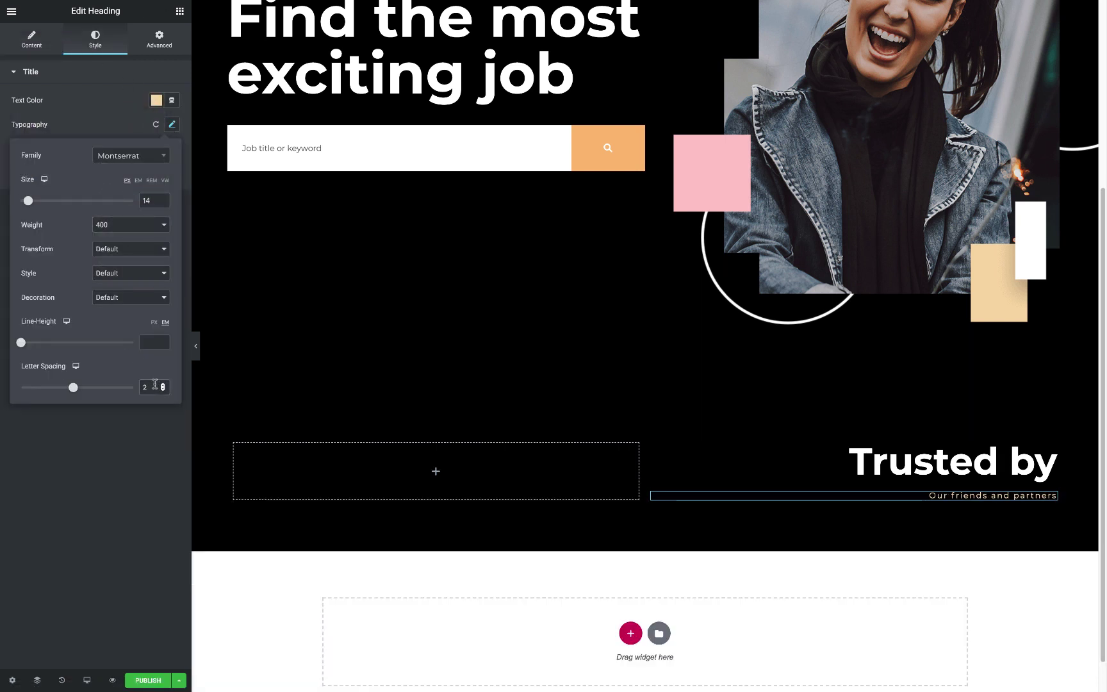
Add a three-column inner section to the left of the Trusted by heading.
left_click(180, 11)
mouse_move(49, 122)
left_mouse_down()
mouse_move(393, 390)
mouse_move(326, 448)
left_mouse_up()
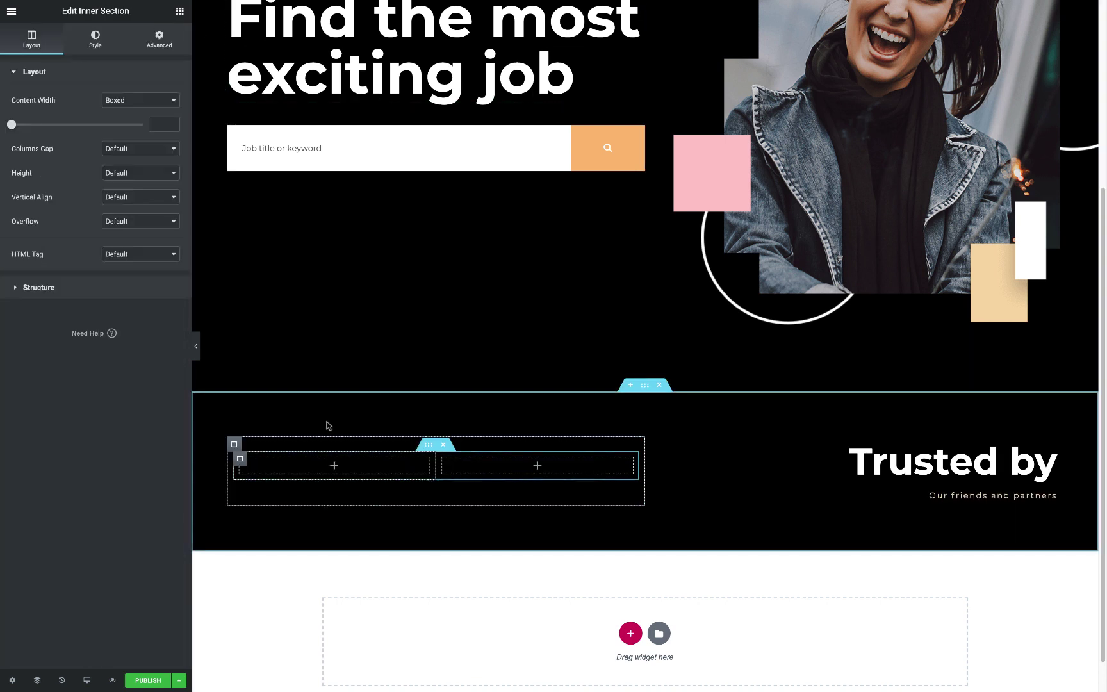
left_click(240, 459)
key("ctrl+d")
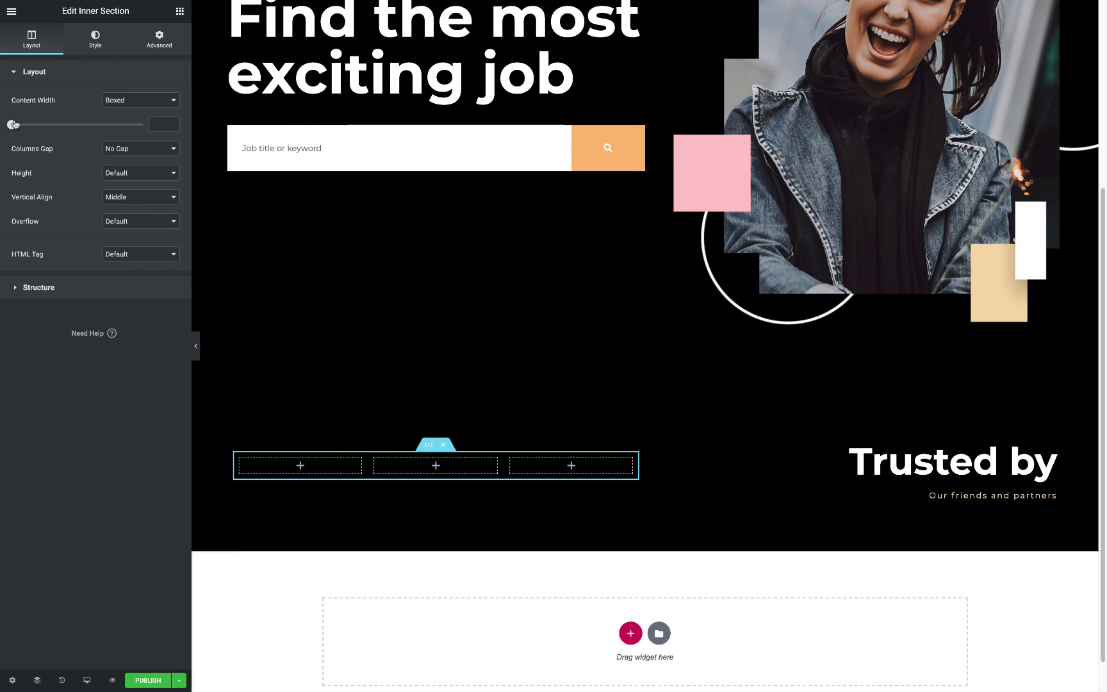
Place the Amadeo logo as a Full-size image in the first column.
left_click(180, 11)
left_click_drag(44, 185, 301, 465)
left_click(140, 194)
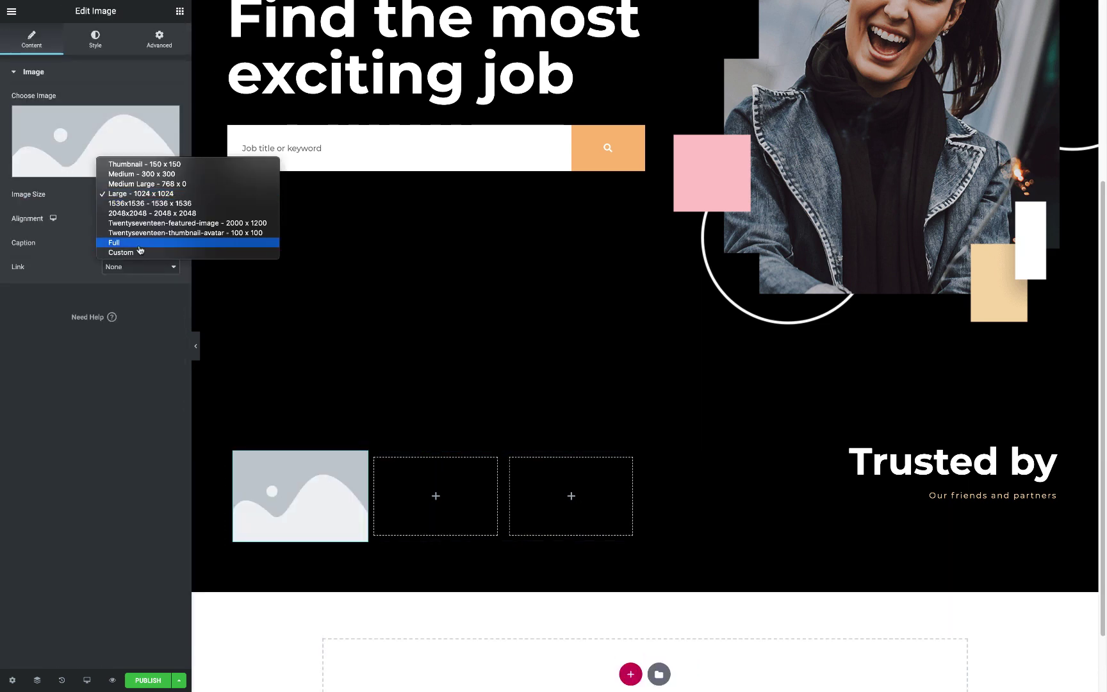
left_click(141, 240)
left_click(88, 123)
left_click(594, 316)
left_click(1053, 658)
Give the Amadeo logo the Sink hover animation.
left_click(95, 40)
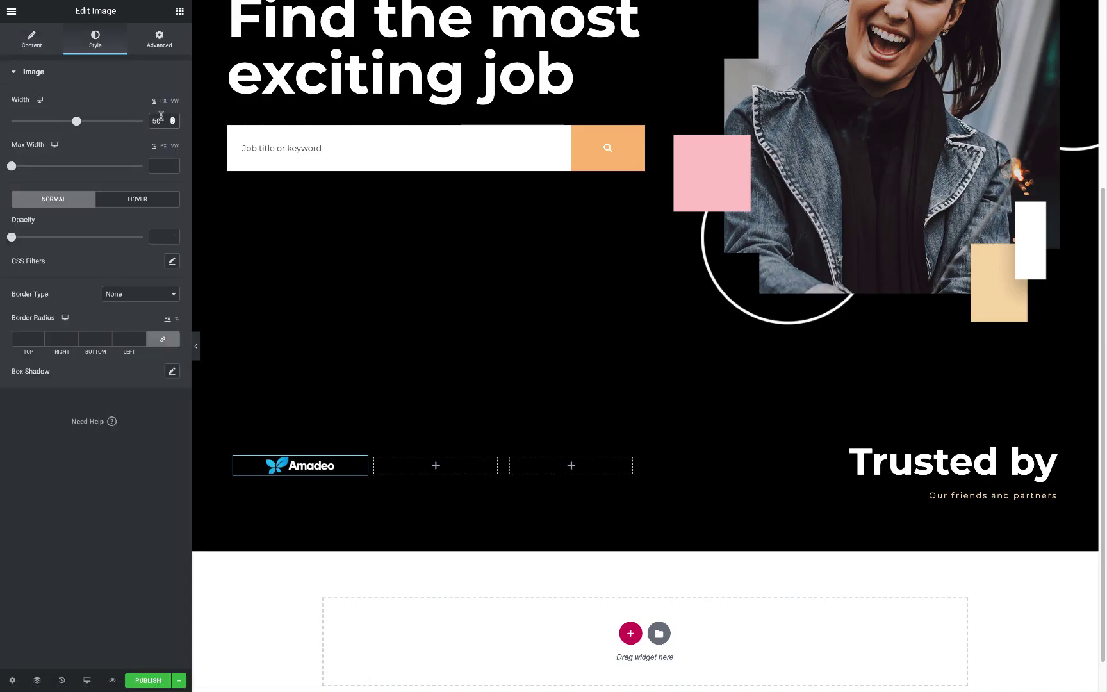
left_click(137, 199)
left_click(95, 335)
left_click(93, 367)
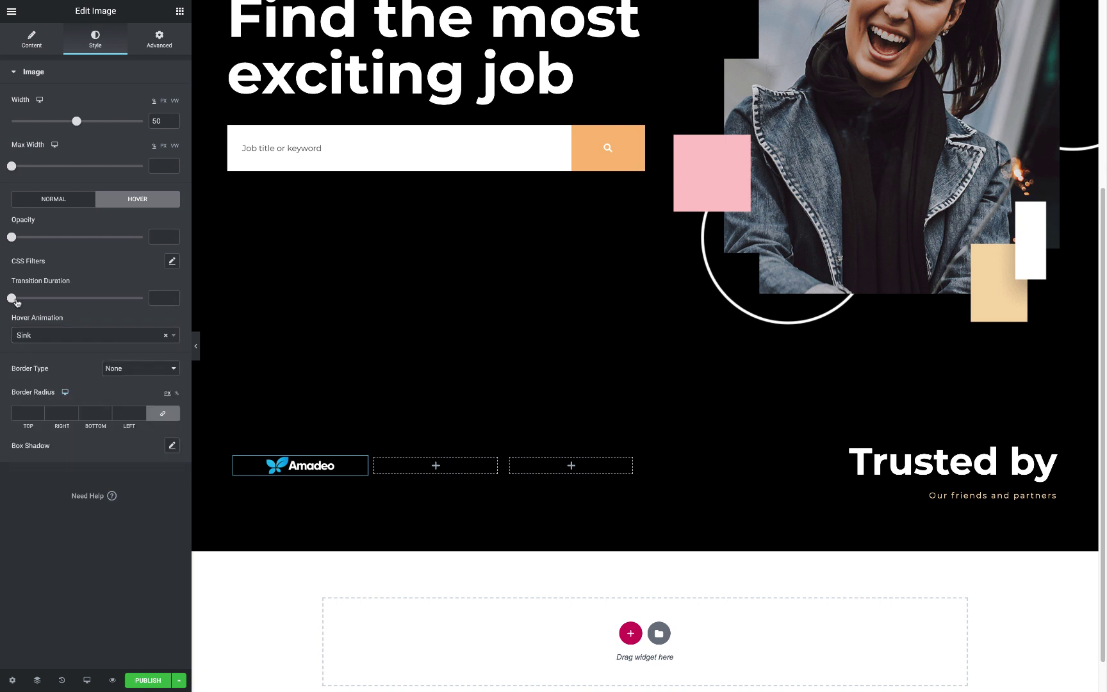
Duplicate the Amadeo logo column and swap the copy for the next partner logo.
left_click(235, 456)
key("ctrl+d")
key("ctrl+d")
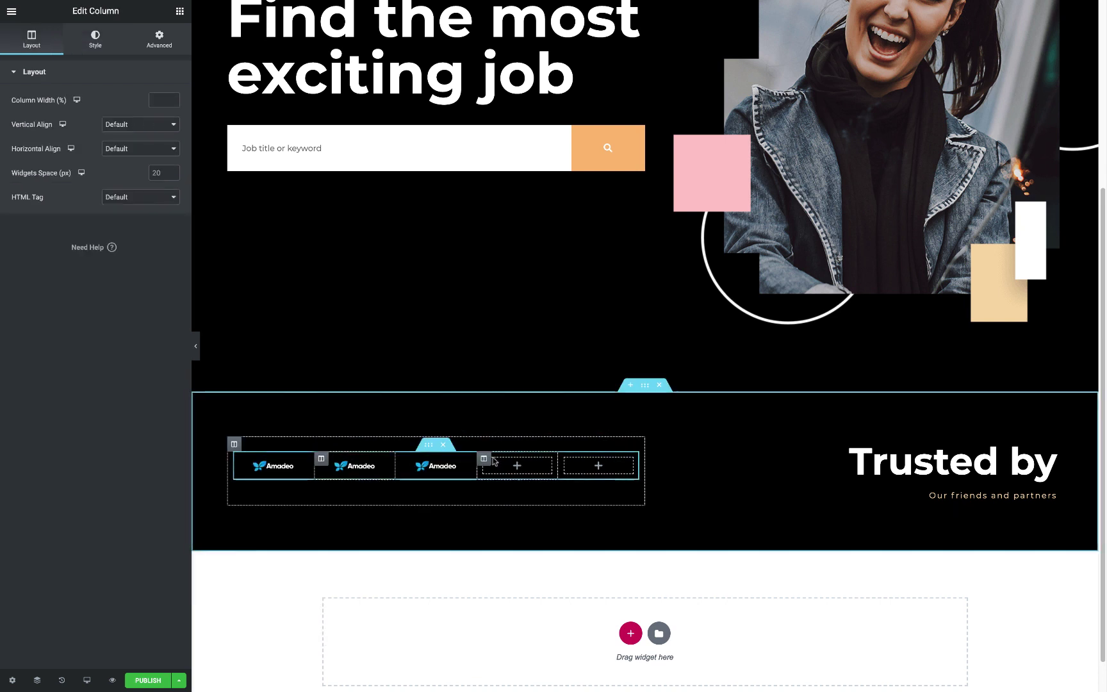
left_click(408, 459)
left_click(87, 124)
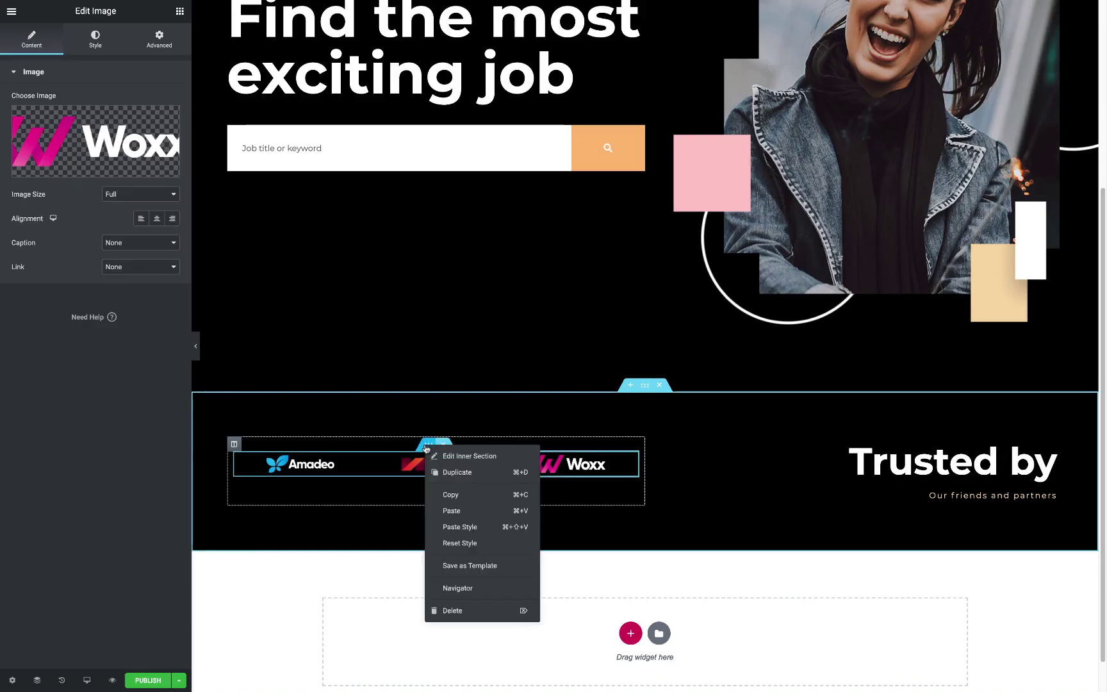
Duplicate the logo row into a second row and swap in the Hormans logo.
left_click(456, 472)
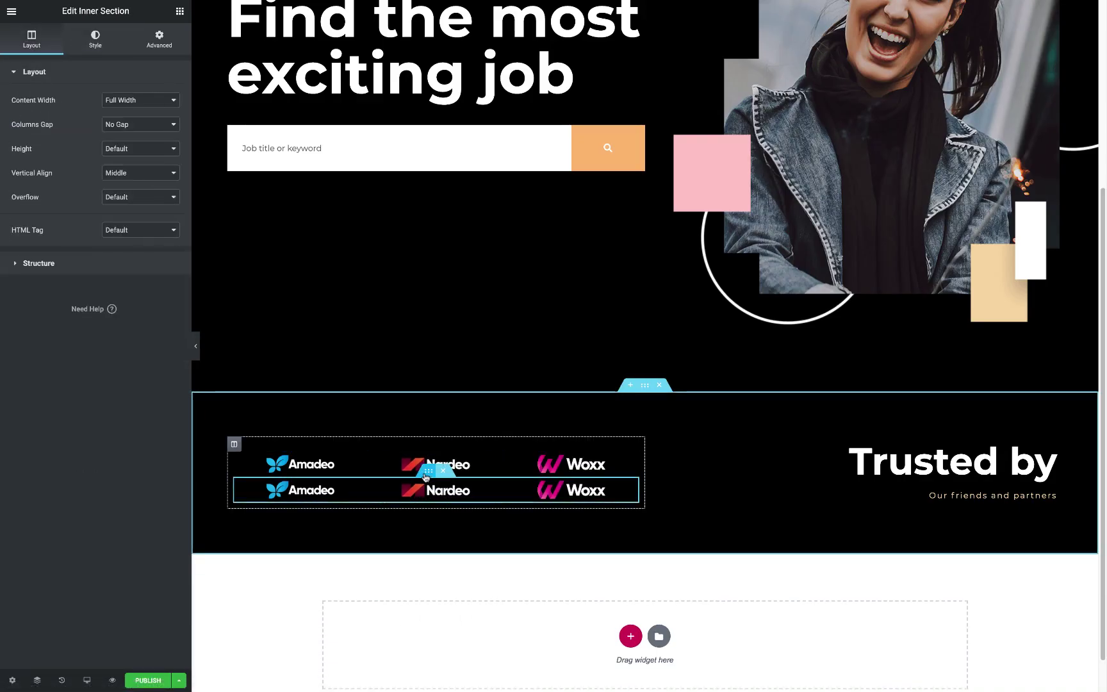
left_click(158, 38)
left_click(301, 490)
left_click(155, 148)
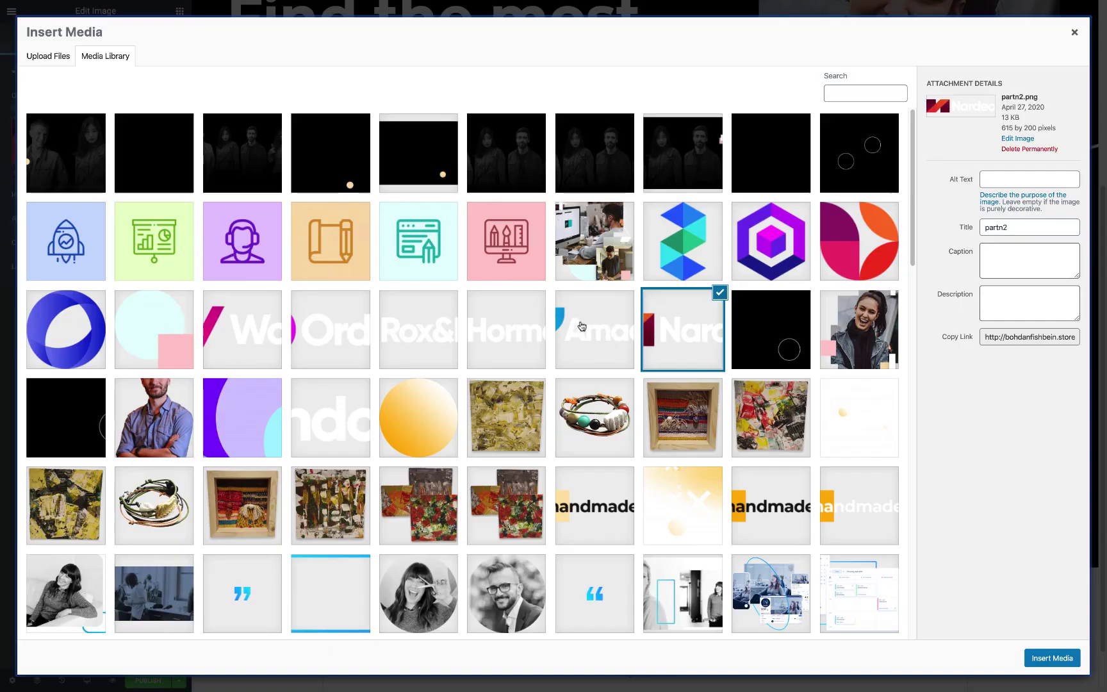
left_click(507, 330)
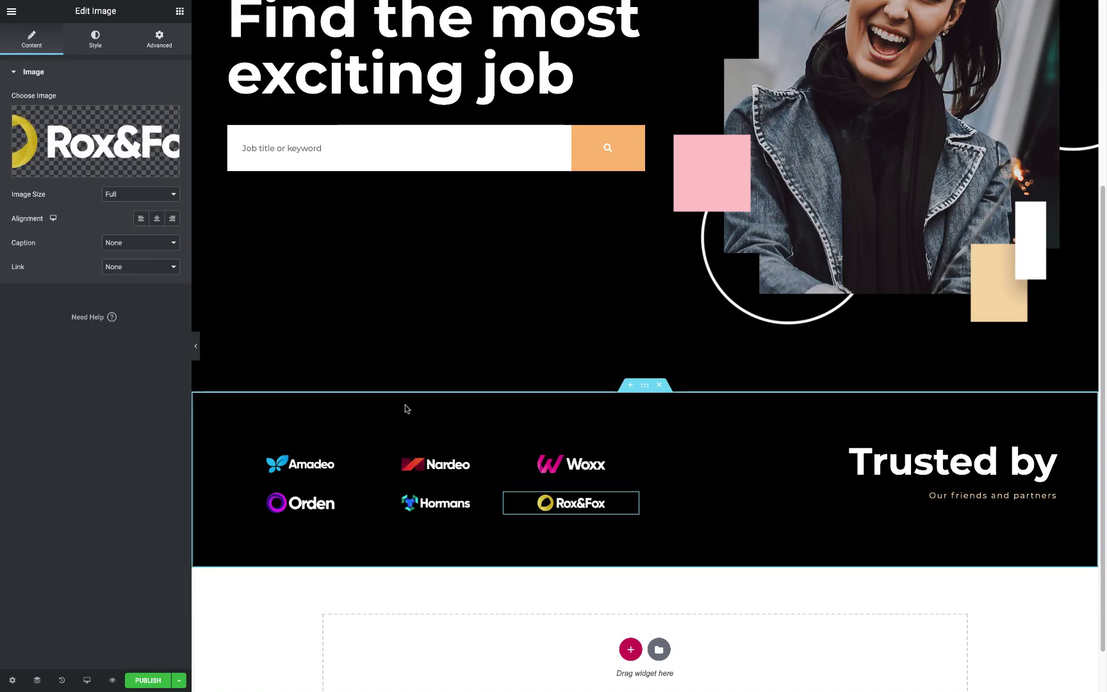
Add the circle decoration image under Trusted by with margins top -13, right 25, left -25, then preview.
left_click_drag(44, 179, 974, 506)
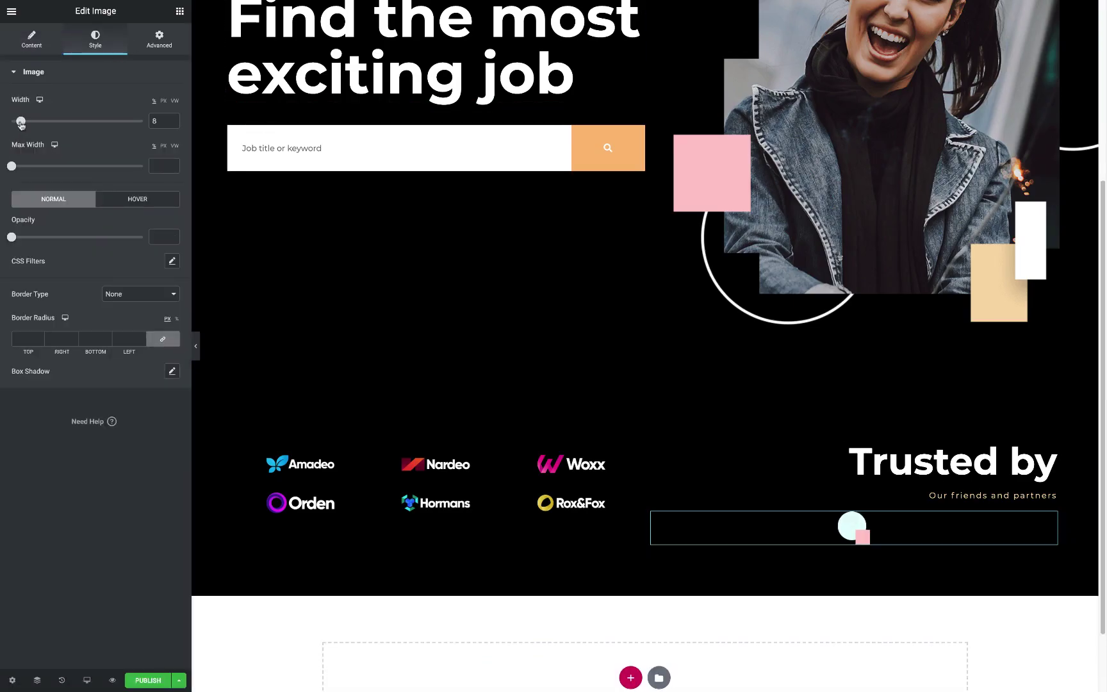
left_click(157, 39)
left_click(41, 122)
type("-13")
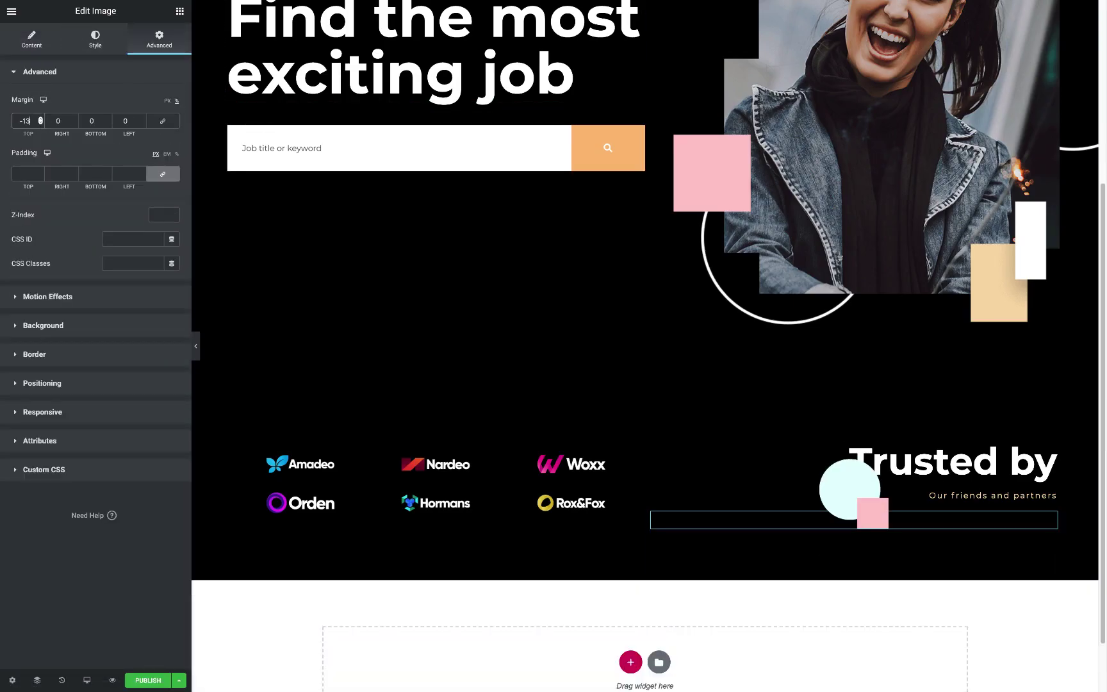
double_click(59, 121)
type("25")
double_click(125, 120)
type("-25")
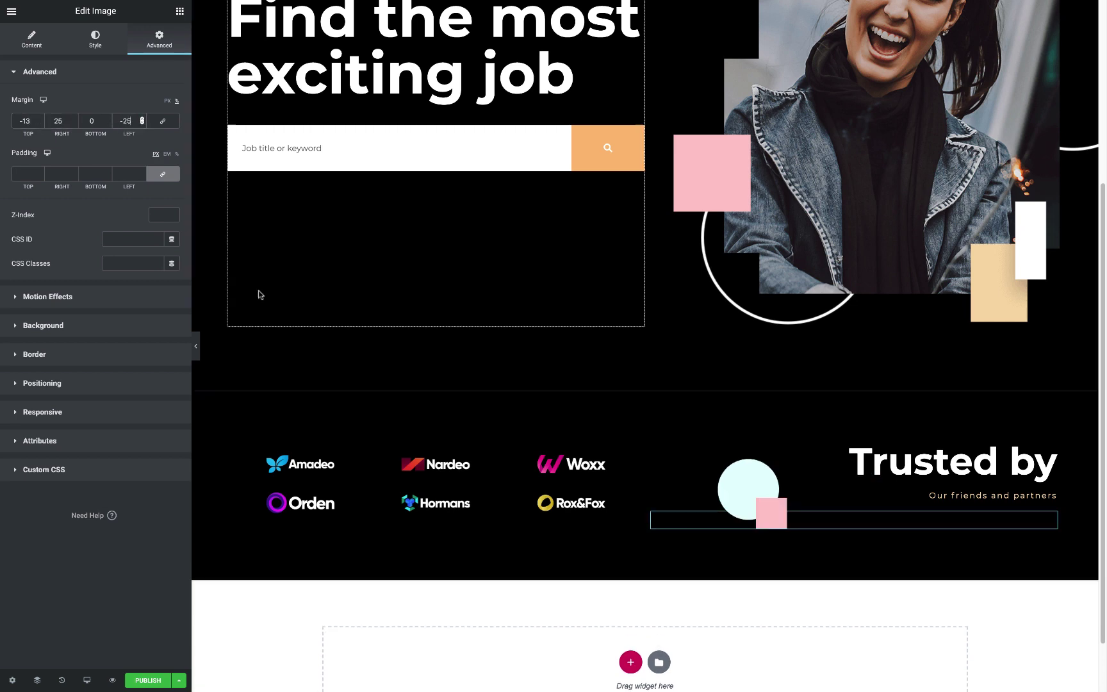
left_click(196, 349)
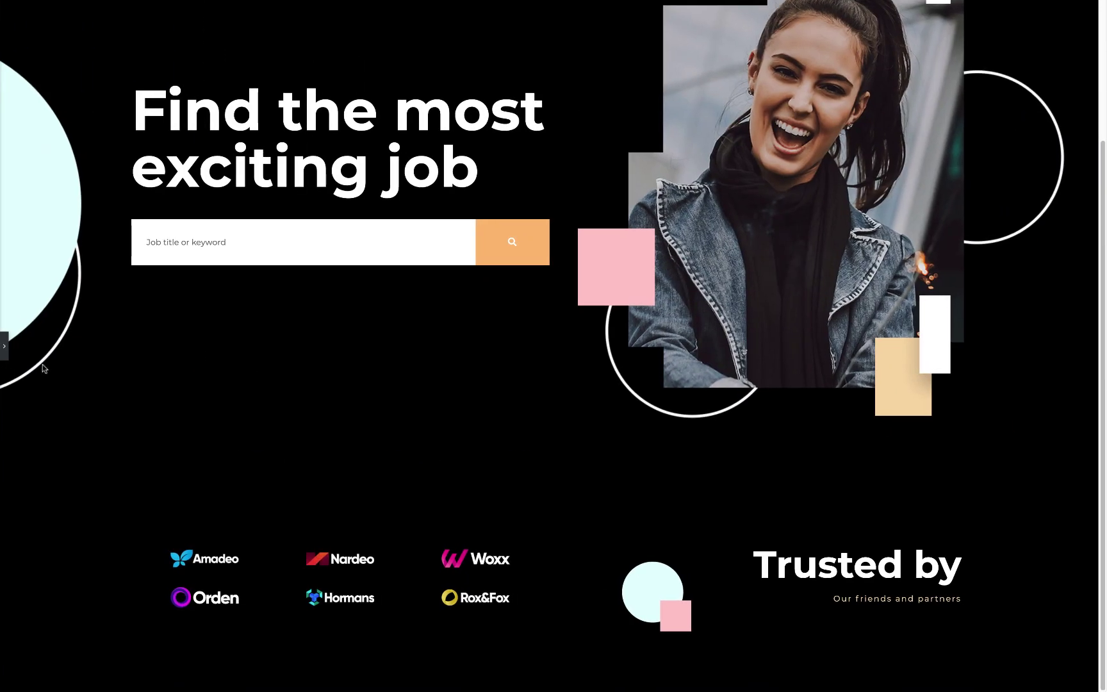
Add a one-column section below the logos with top and bottom padding and a black background.
left_click(3, 346)
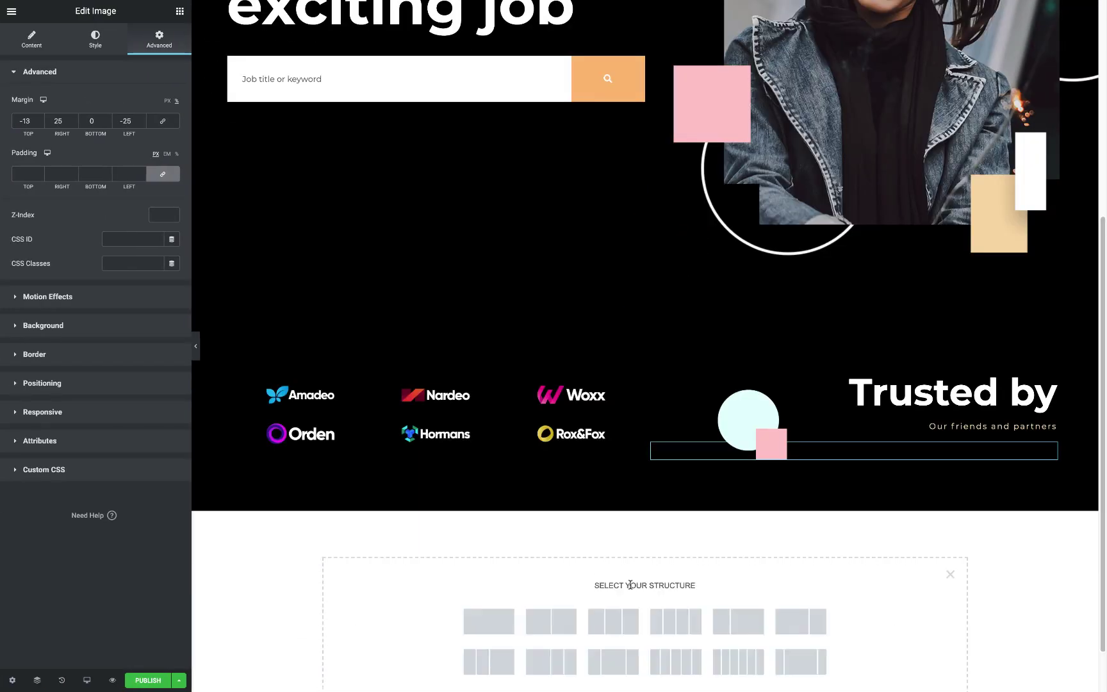
left_click(490, 633)
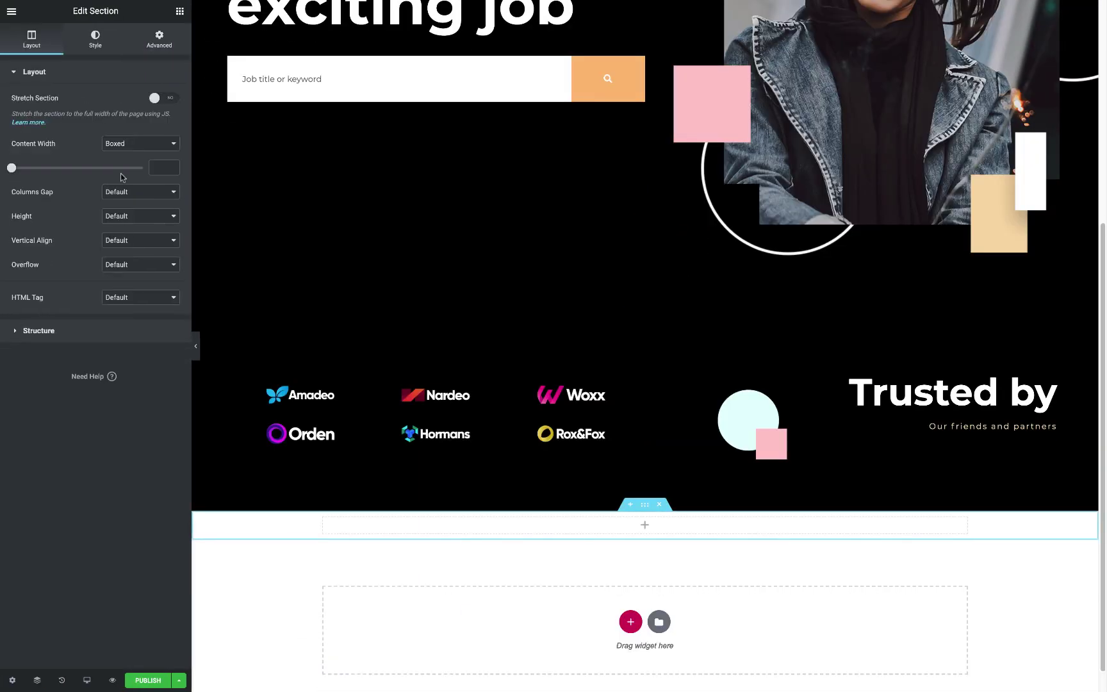
left_click(135, 241)
left_click(159, 39)
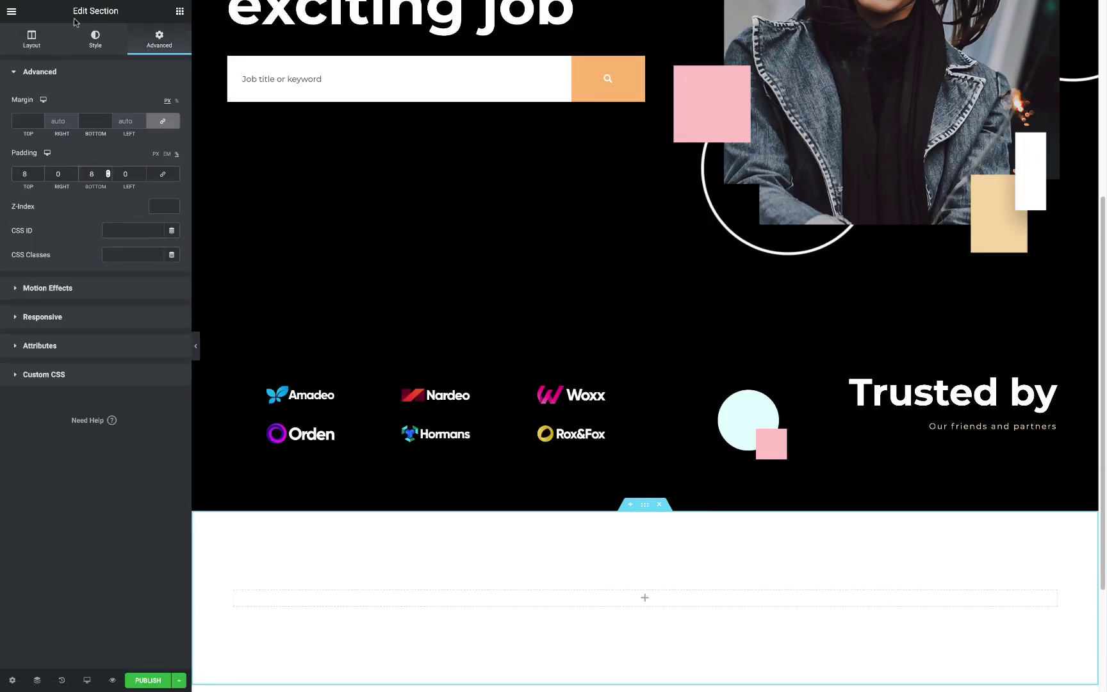
left_click(95, 40)
left_click(124, 119)
left_click(66, 175)
Copy the Trusted by heading for pasting into the new empty column.
scroll(640, 321, "down", 1)
right_click(915, 329)
right_click(615, 519)
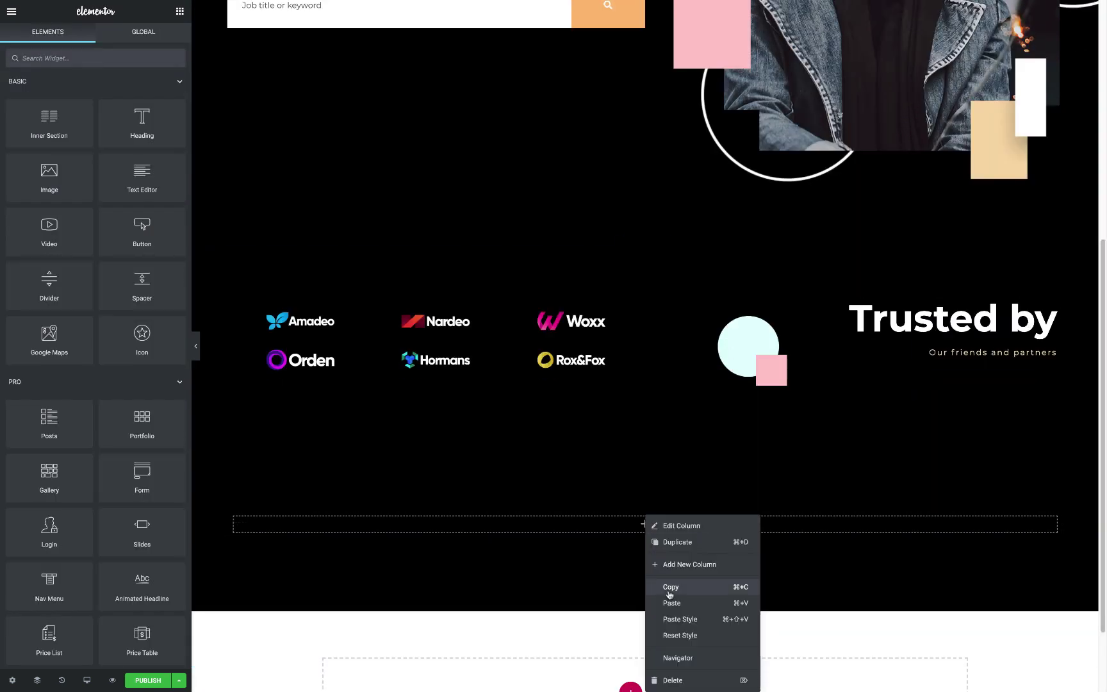
left_click(641, 603)
right_click(963, 288)
right_click(614, 518)
Paste the heading into the new column, centre it, and retitle it 'Find your job'.
left_click(634, 602)
left_click(142, 265)
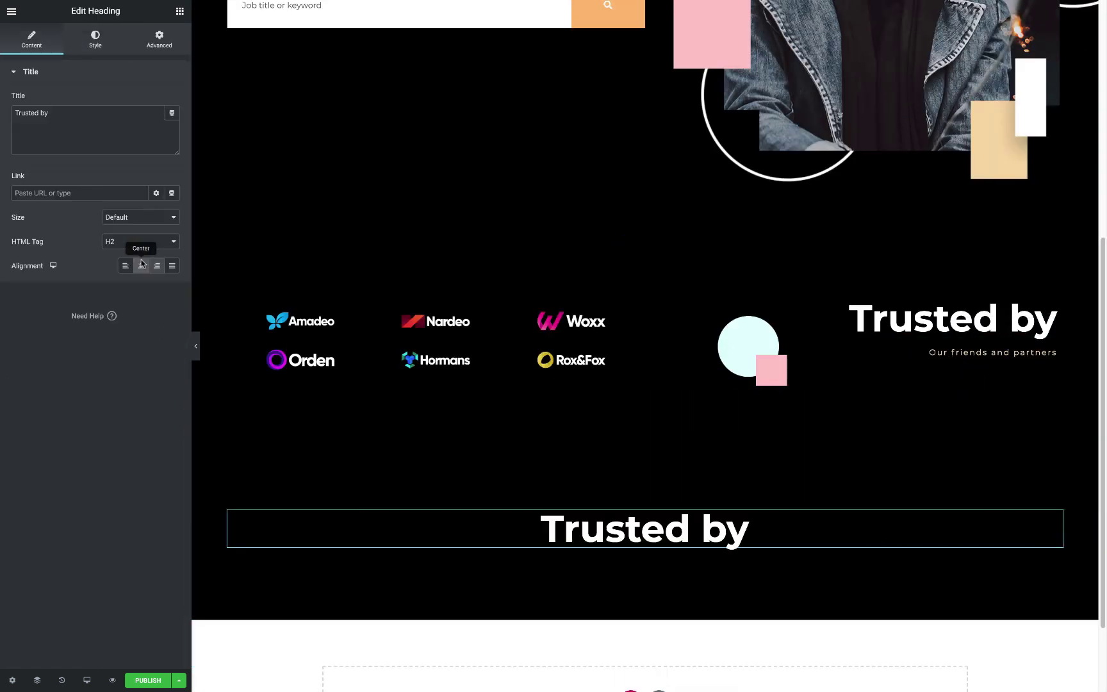
key("ctrl+a")
type("Find your job")
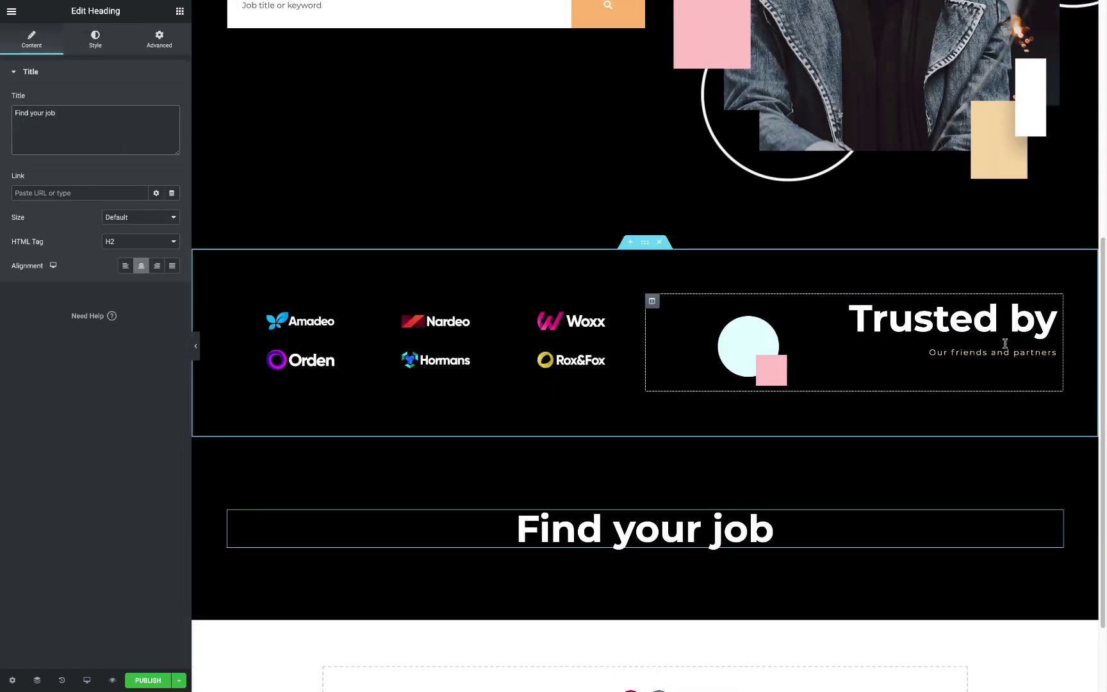
Paste a copy of the Our friends and partners subtitle below and change its text colour.
key("ctrl+v")
left_click(114, 140)
key("ctrl+a")
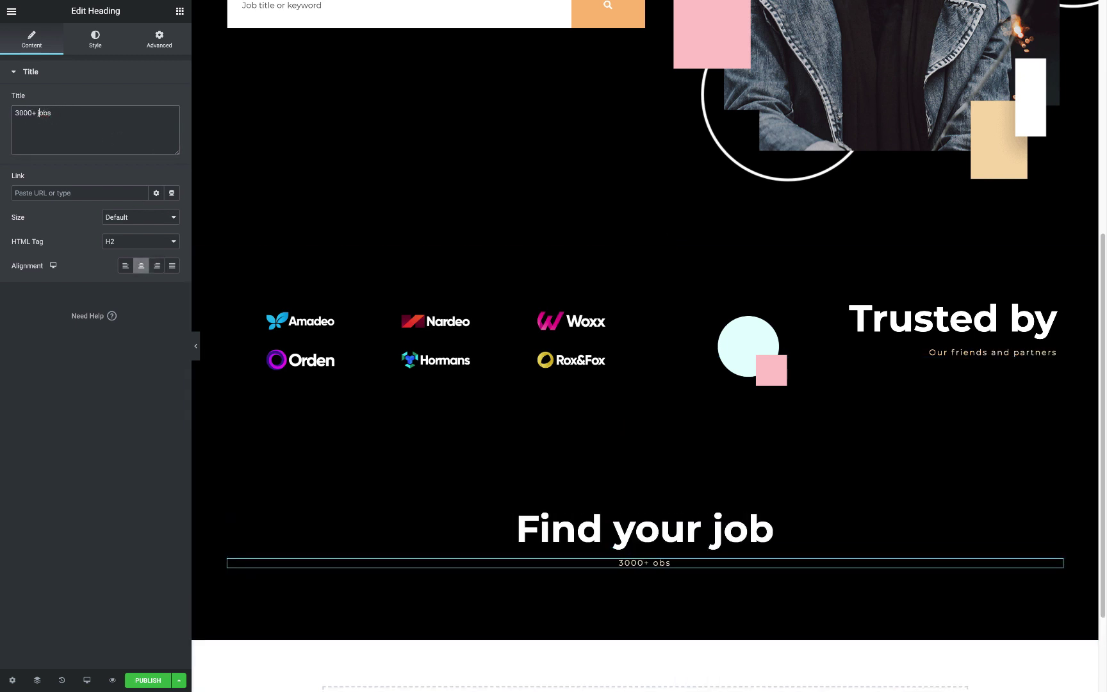
left_click(95, 38)
left_click(156, 100)
type("ffc9c")
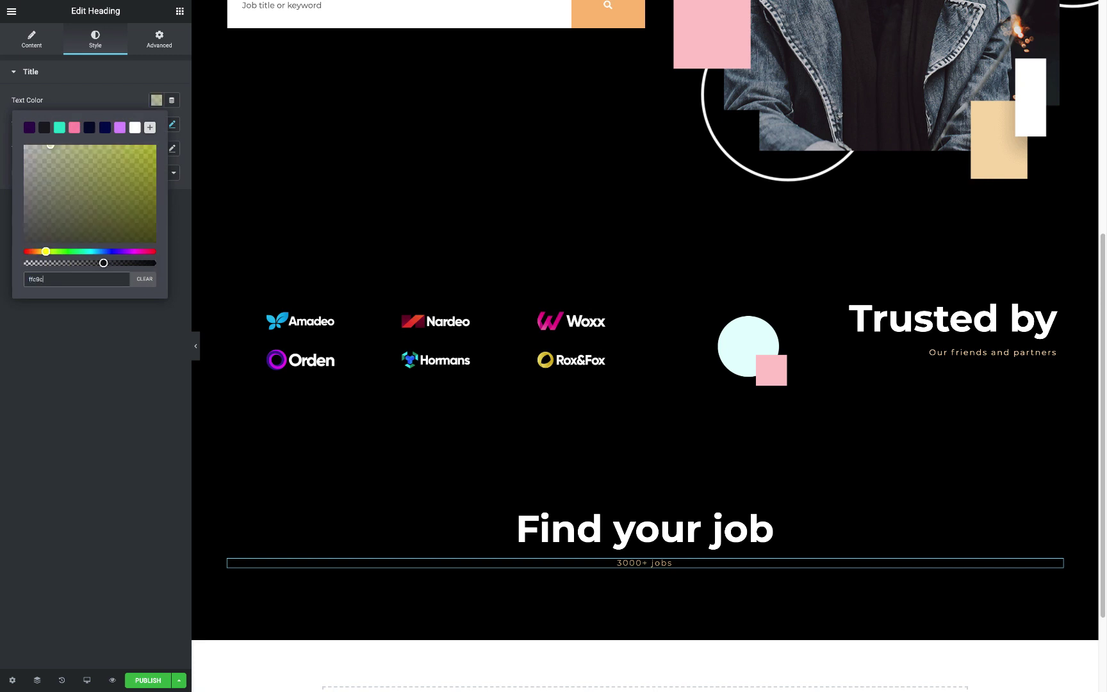
left_click(103, 308)
Add a three-column inner section below with content width 1450 and a chosen column gap.
left_click(180, 11)
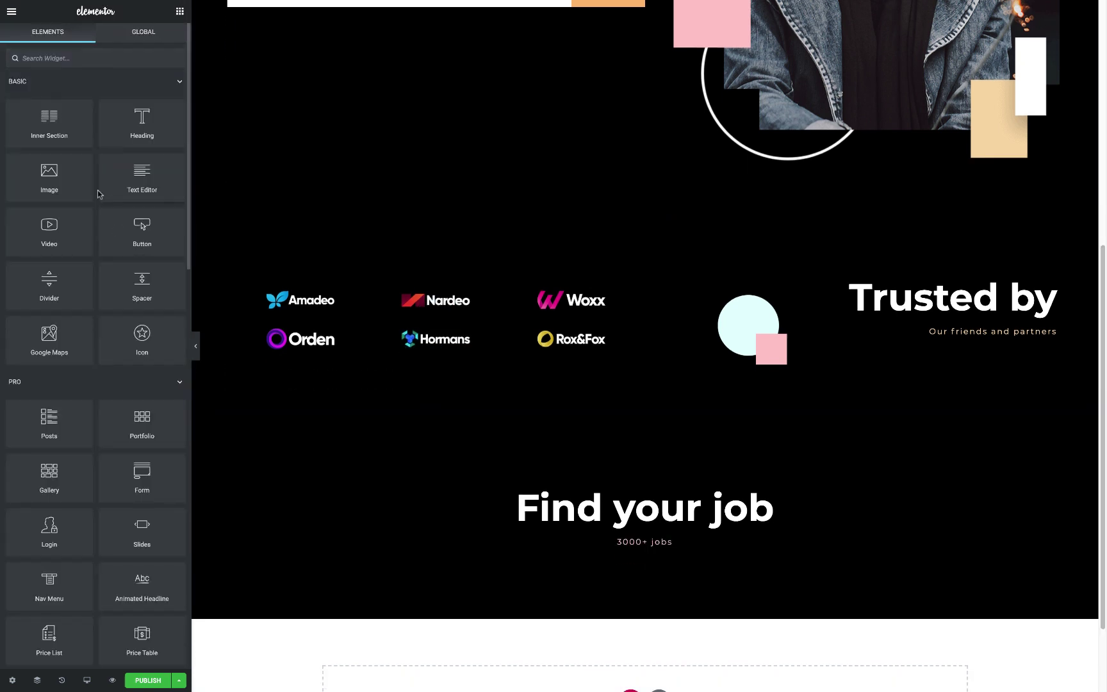
left_click_drag(54, 125, 339, 564)
right_click(339, 562)
left_click(340, 564)
left_click(164, 125)
type("1450")
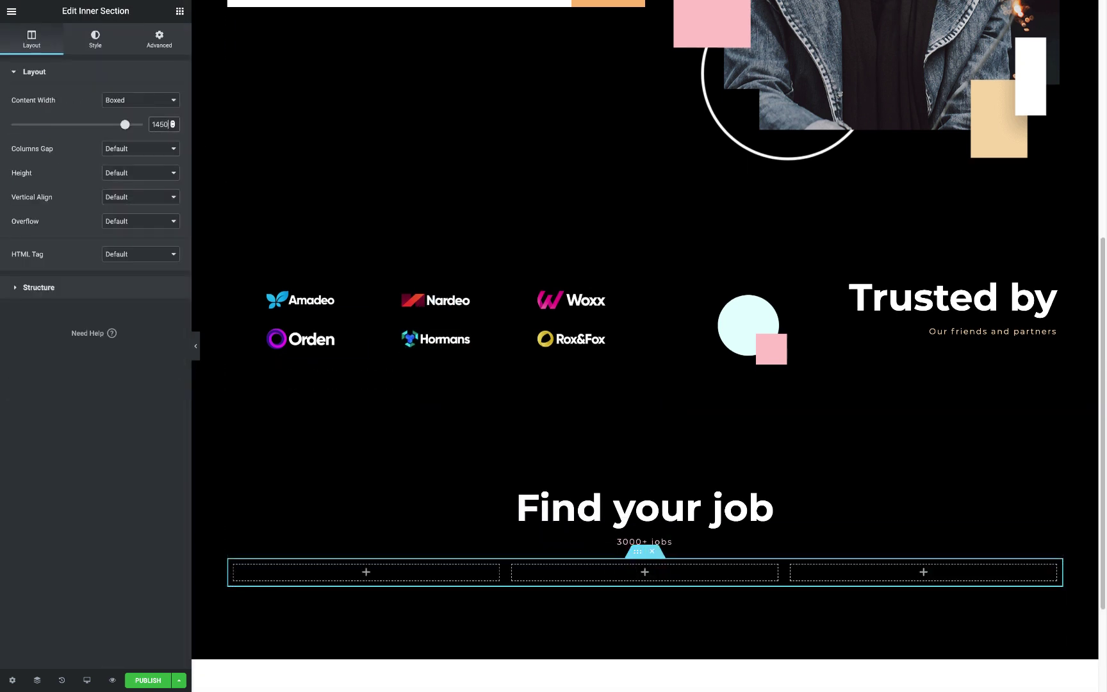
left_click(142, 185)
left_click(159, 38)
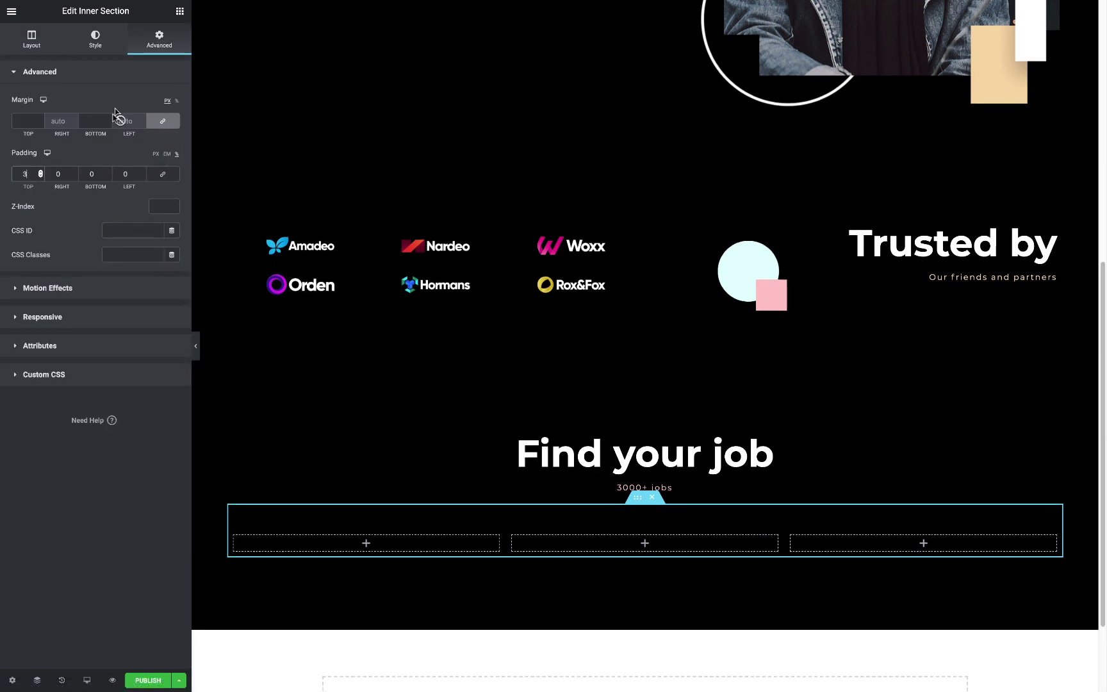
left_click(180, 11)
Place an Icon Box with the map-marker icon in the first job column.
type("icon")
left_click_drag(142, 118, 345, 543)
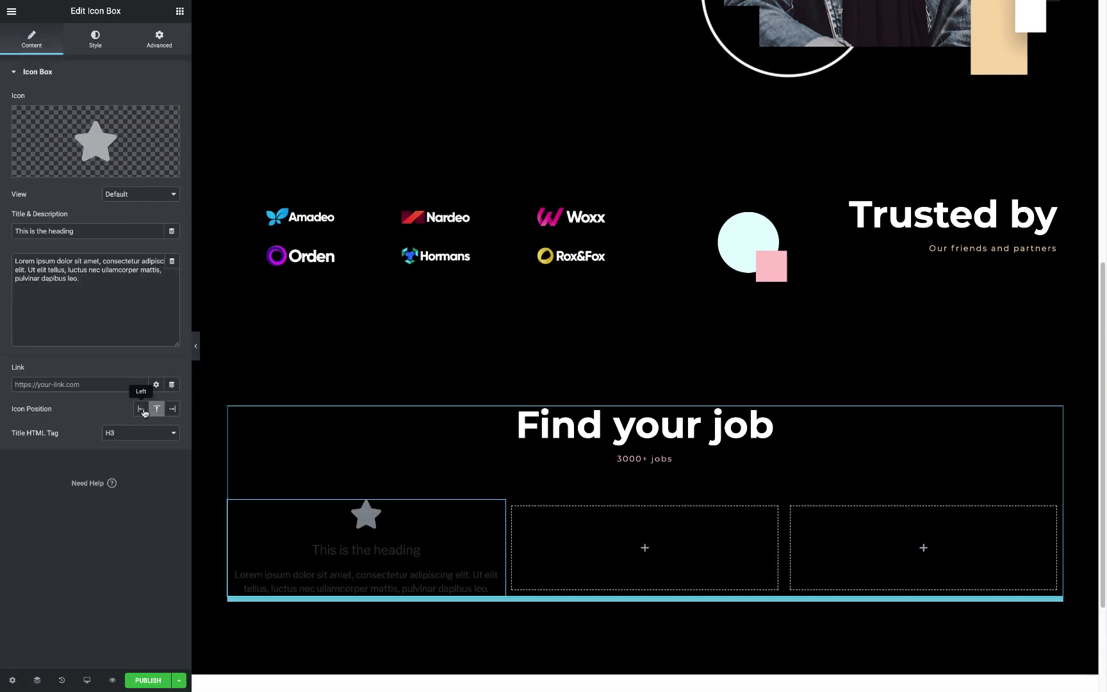
left_click(108, 151)
type("map")
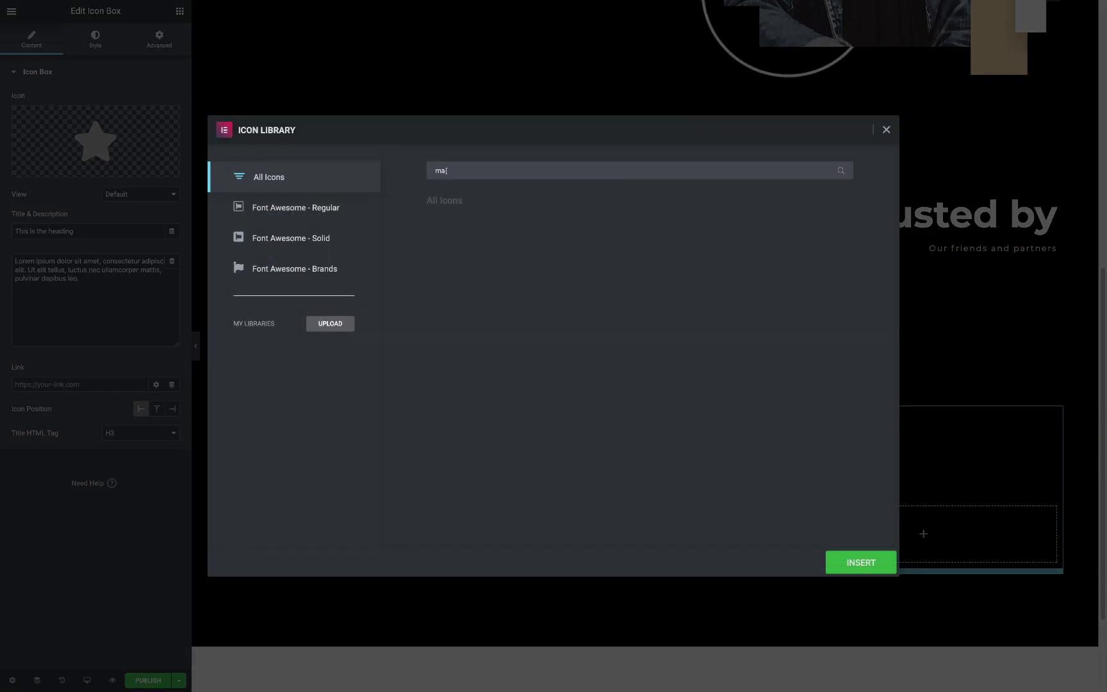
double_click(763, 239)
type("Israel, Tel Aviv")
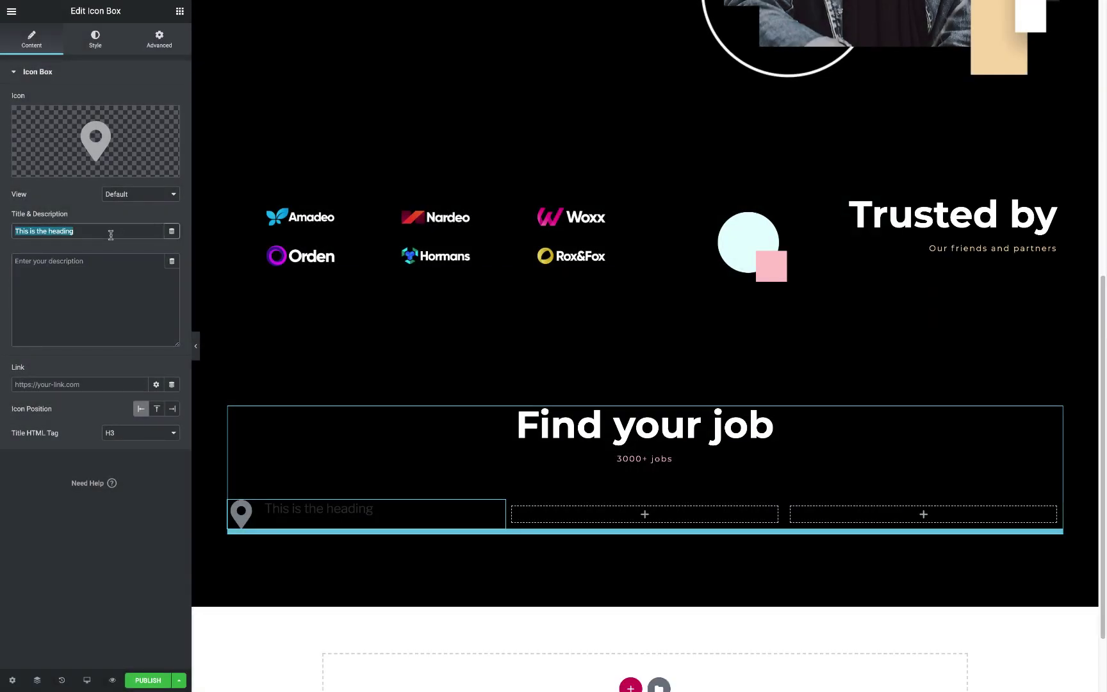
Style the icon box's icon size and colour and set the location title to Montserrat 600.
left_click(92, 46)
type("1")
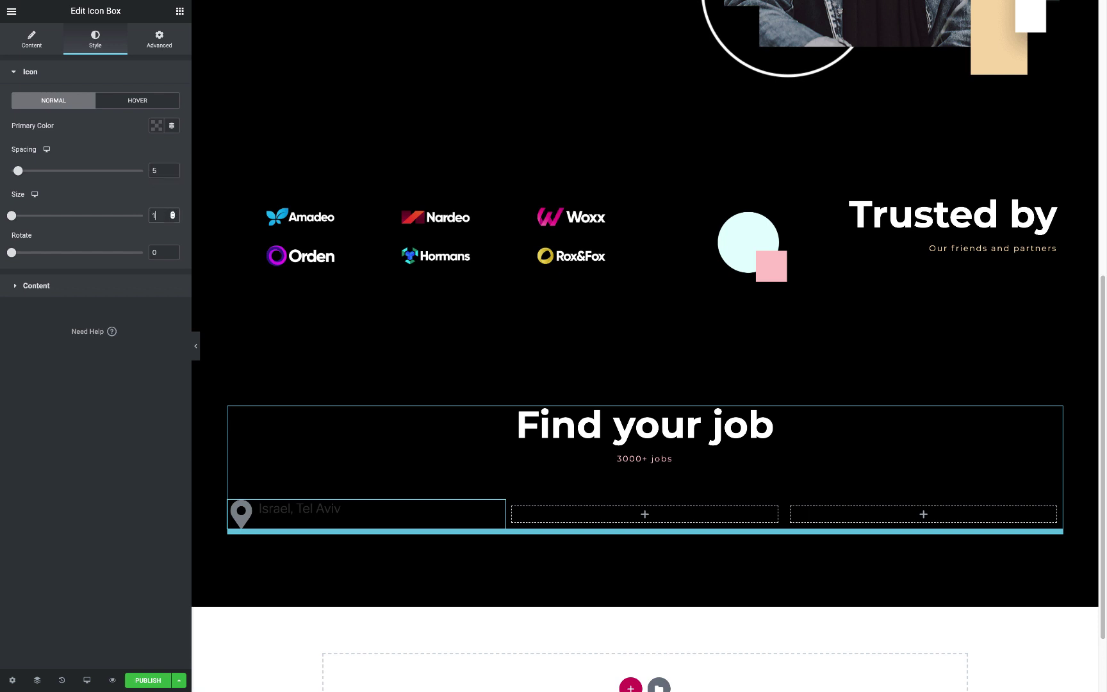
type("4")
left_click(155, 125)
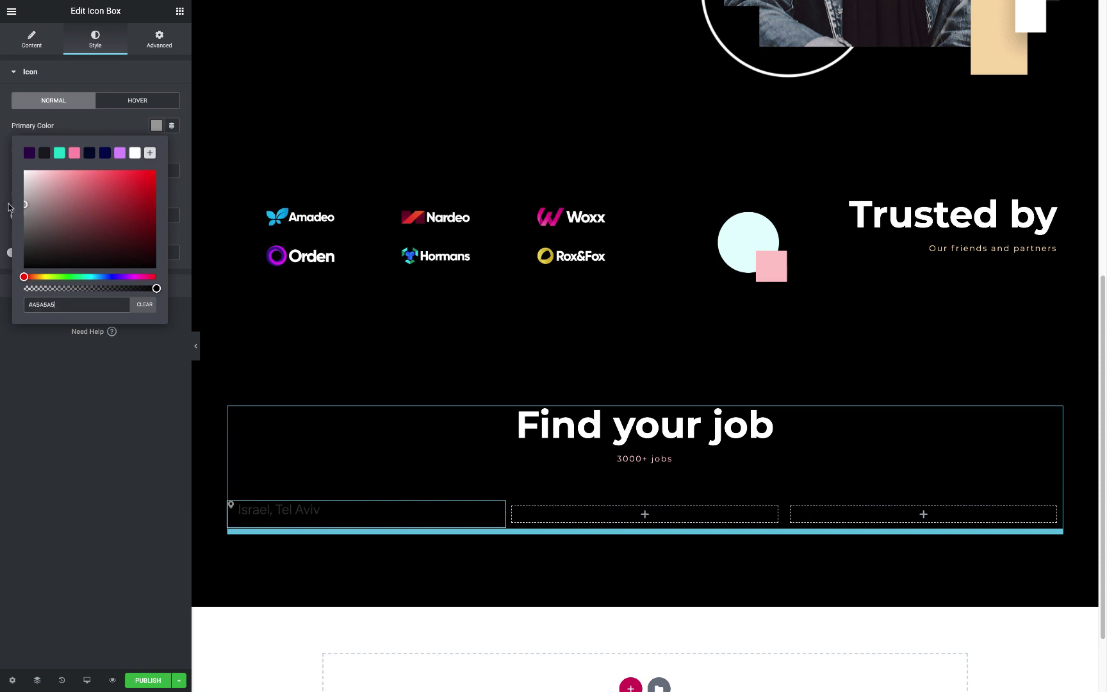
left_click(38, 287)
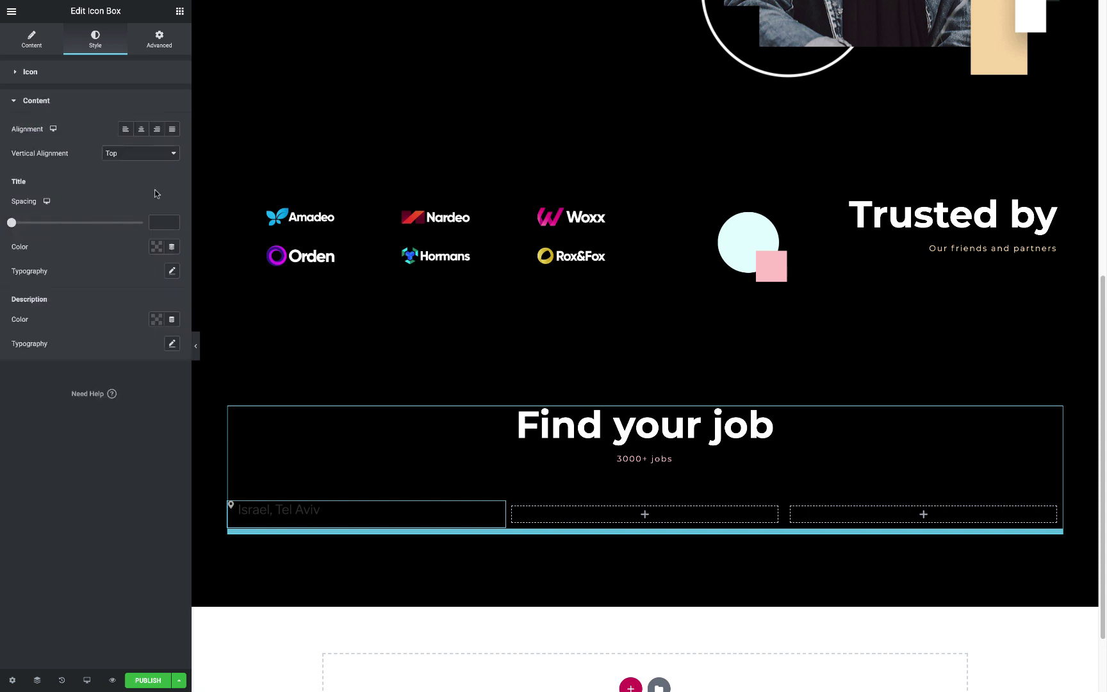
left_click(171, 271)
left_click(132, 301)
type("mont")
left_click(121, 379)
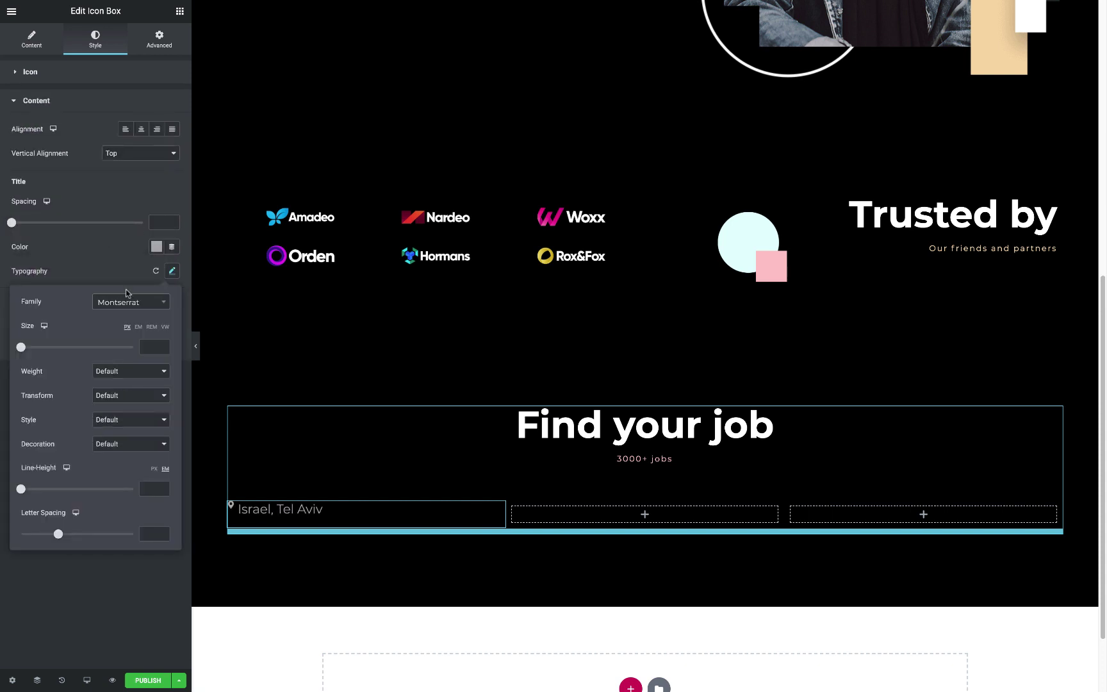
left_click(131, 371)
left_click(119, 321)
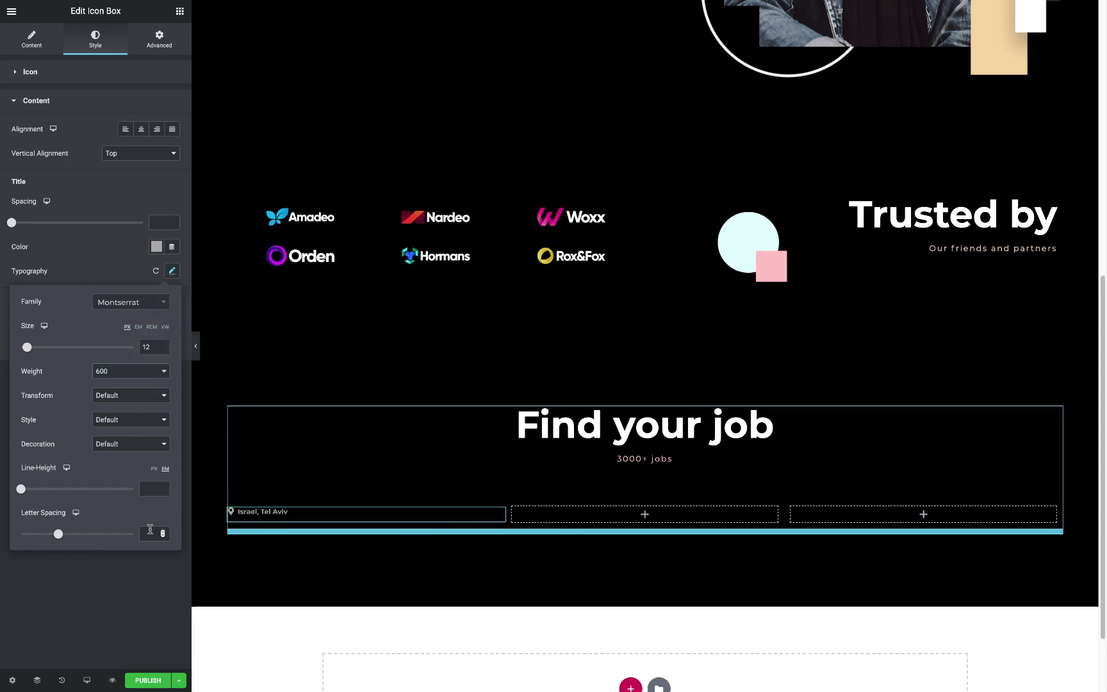
Set the first job column's background to white (#FFFFFF).
left_click(234, 506)
left_click(159, 39)
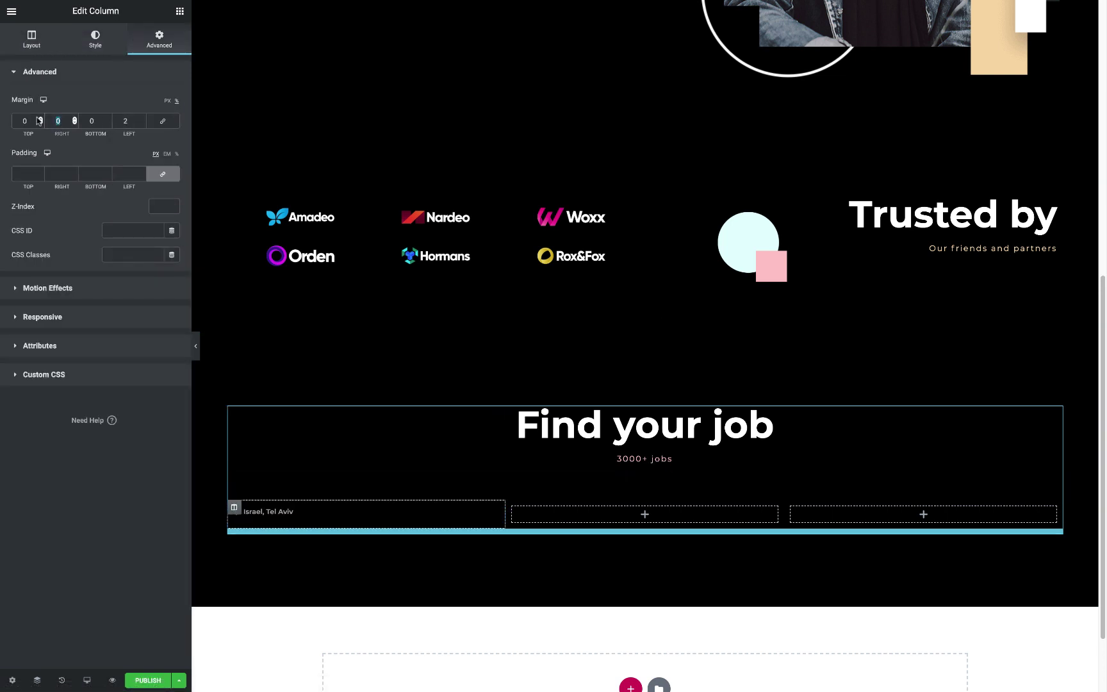
type("10")
left_click(95, 39)
left_click(158, 149)
left_click(149, 175)
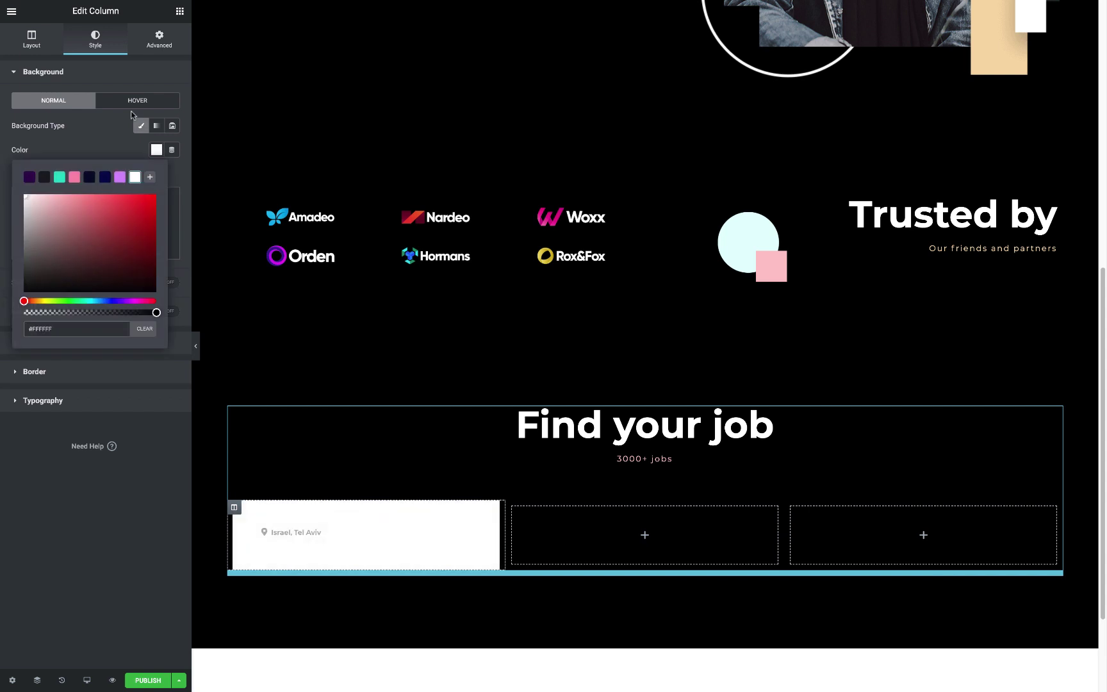
left_click(180, 11)
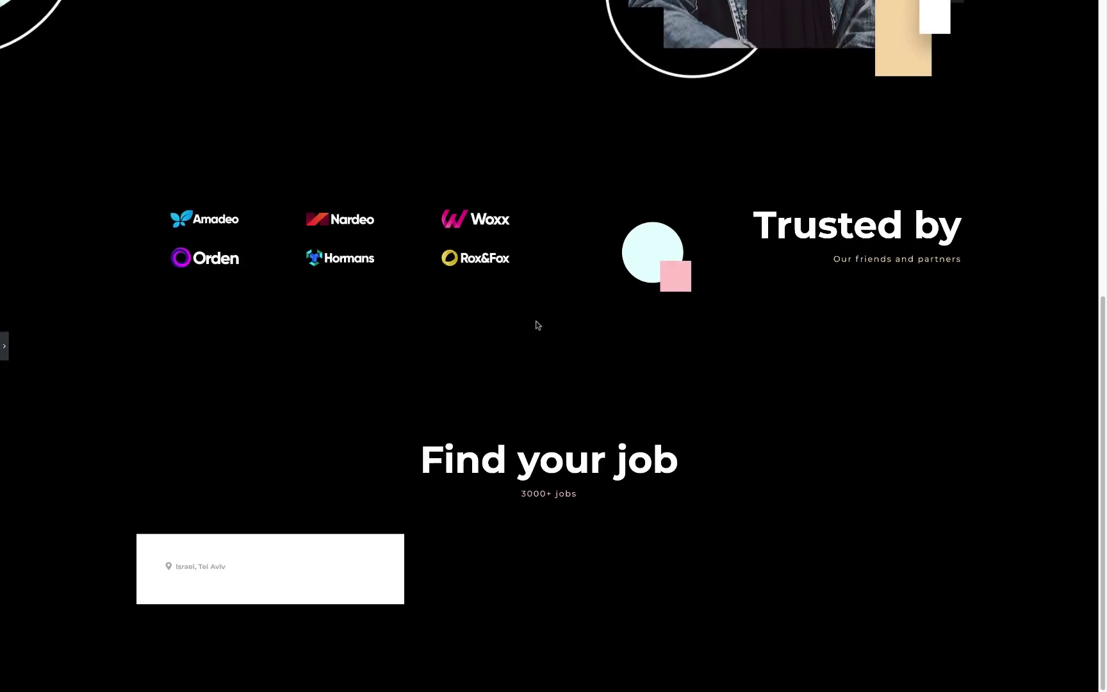
scroll(290, 519, "down", 2)
Add the designer-wanted job title heading to the first card in Montserrat 700, size 28.
left_click_drag(143, 125, 323, 405)
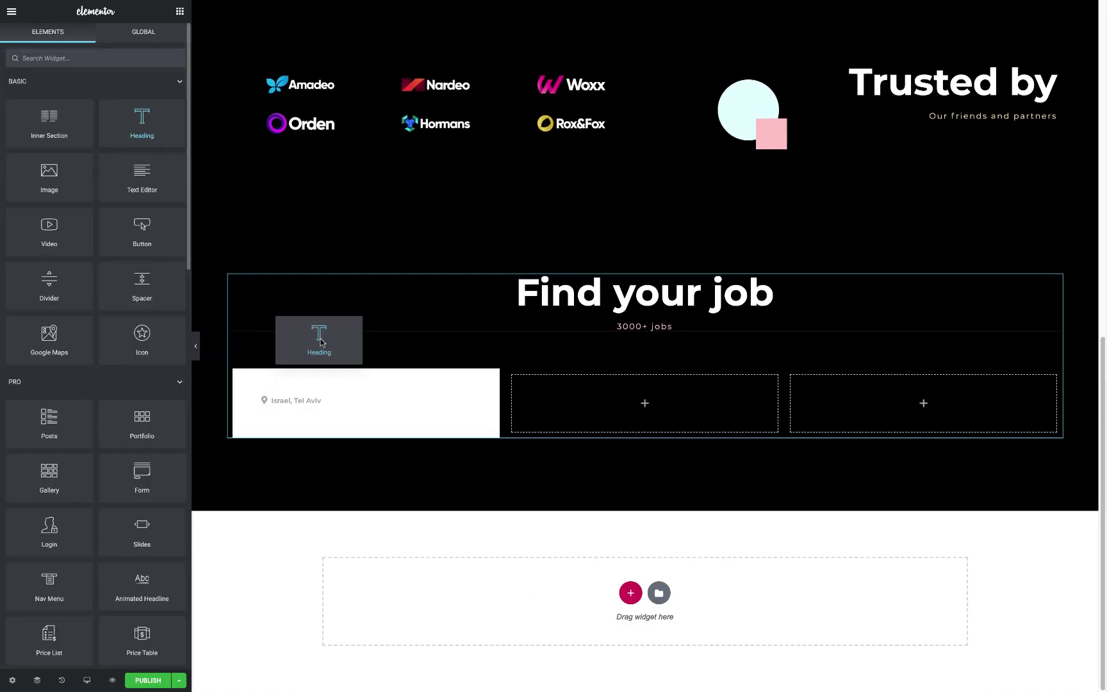
triple_click(89, 135)
type("Talented, e")
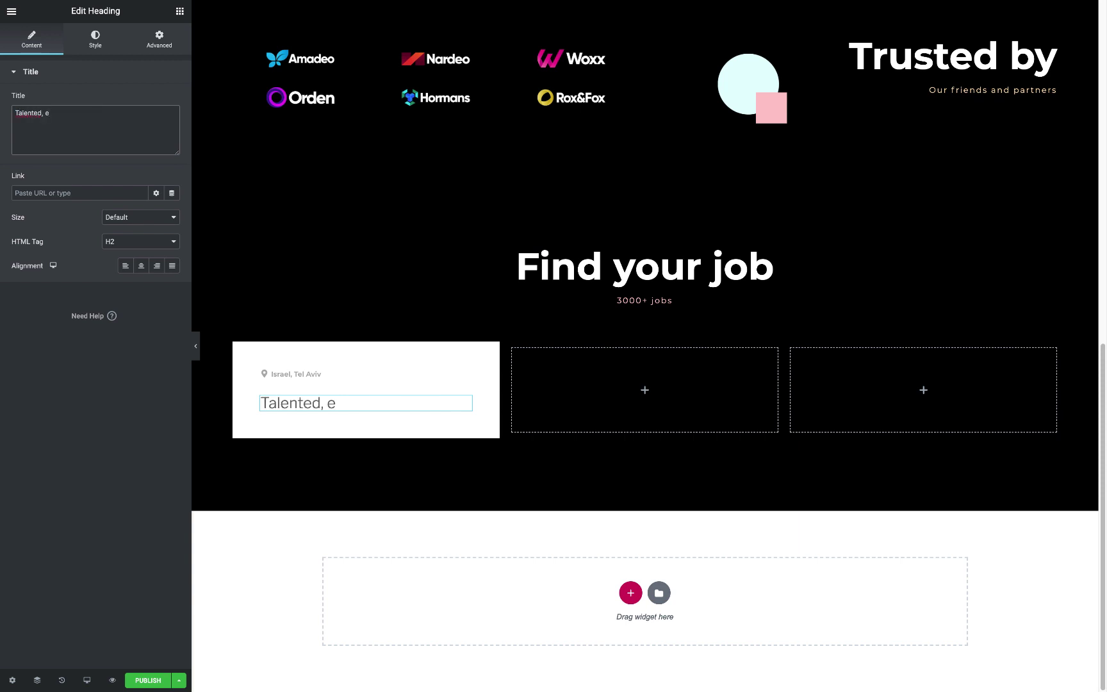
type("f-motiva")
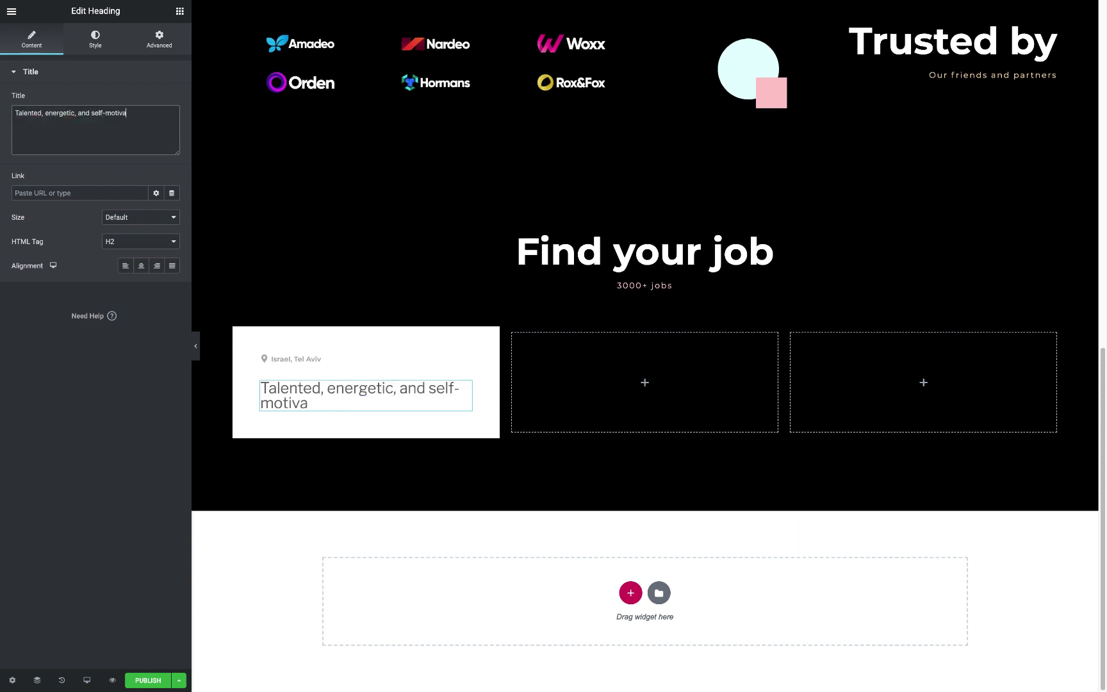
type("ted designer to join us")
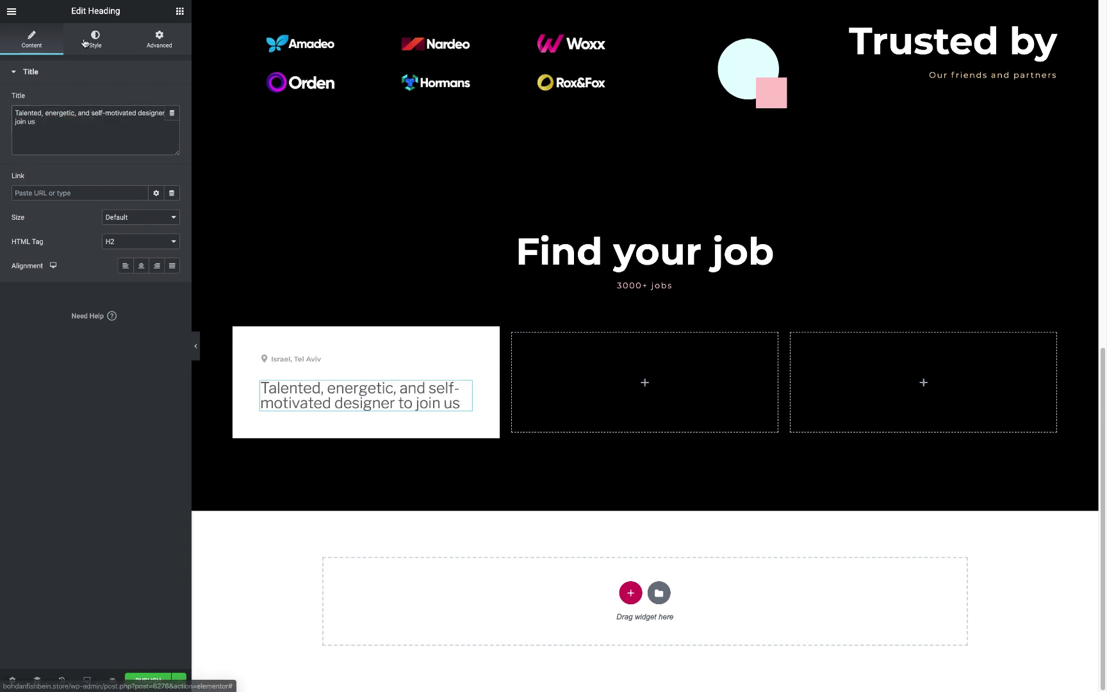
left_click(95, 38)
left_click(156, 100)
left_click(172, 124)
left_click(130, 155)
type("mont")
left_click(121, 232)
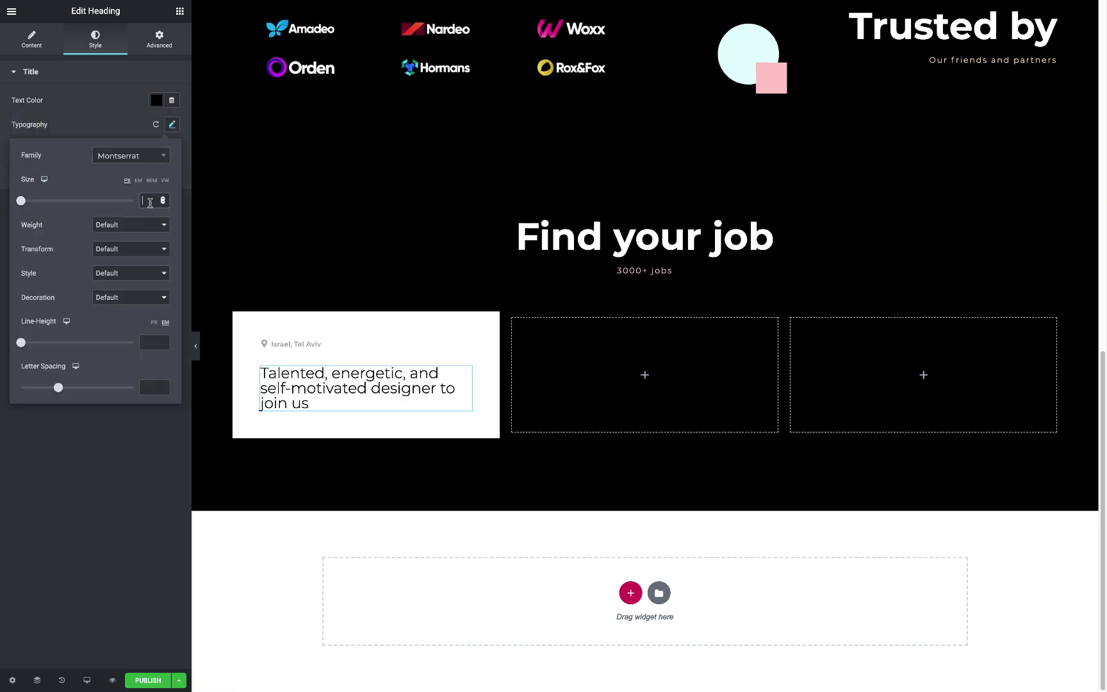
left_click(131, 224)
left_click(130, 199)
left_click(35, 342)
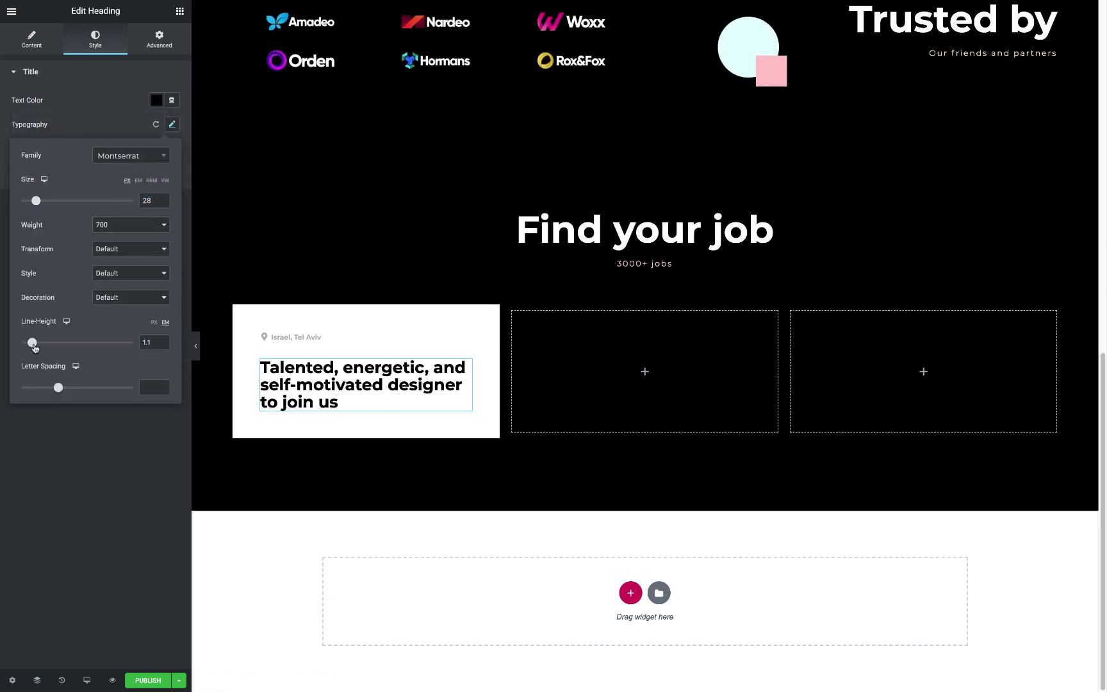
Add a FULL TIME button under the job title with a Montserrat 700 label.
left_click(180, 11)
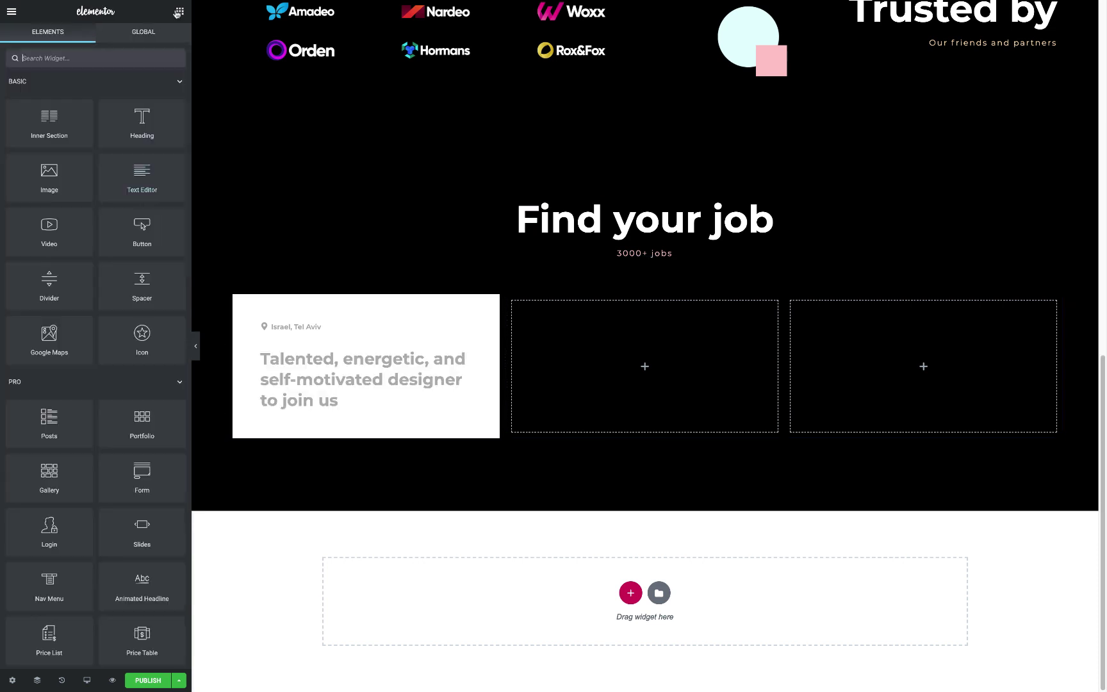
left_click_drag(141, 230, 346, 385)
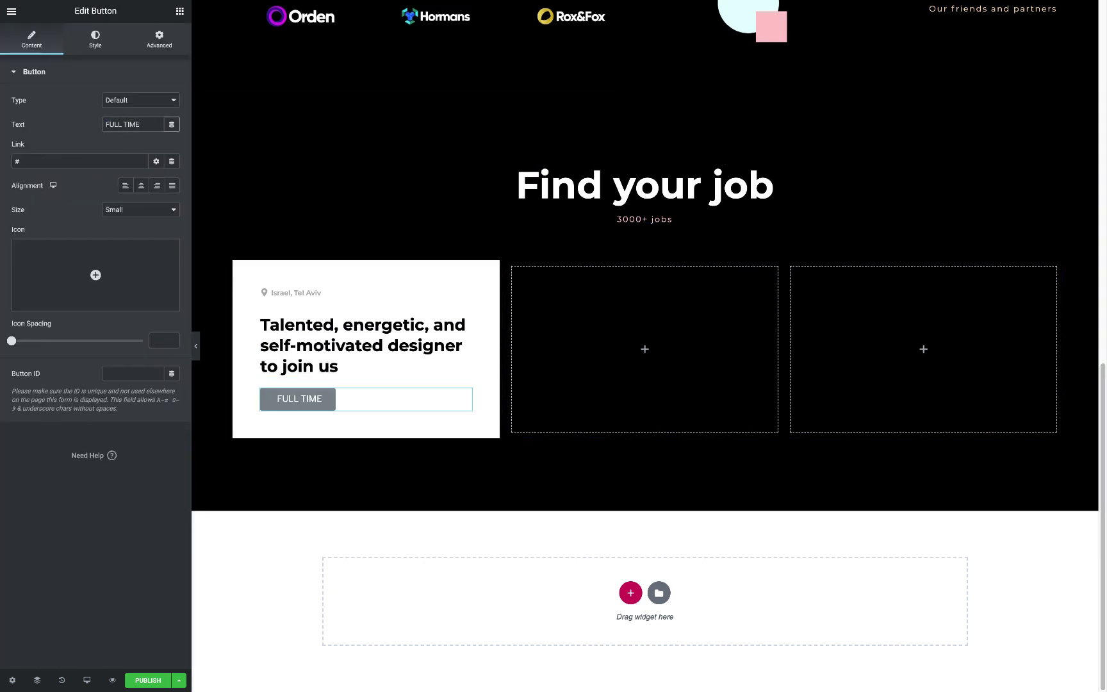
left_click(95, 39)
left_click(172, 100)
left_click(131, 130)
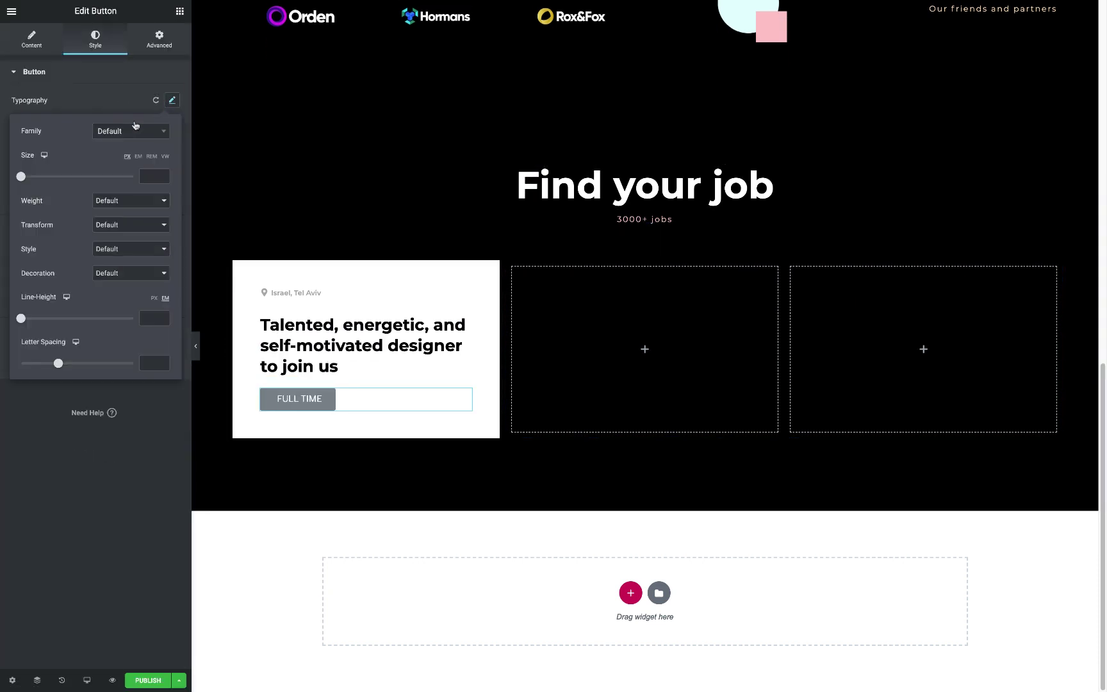
left_click(131, 131)
type("mont")
left_click(115, 185)
left_click(131, 201)
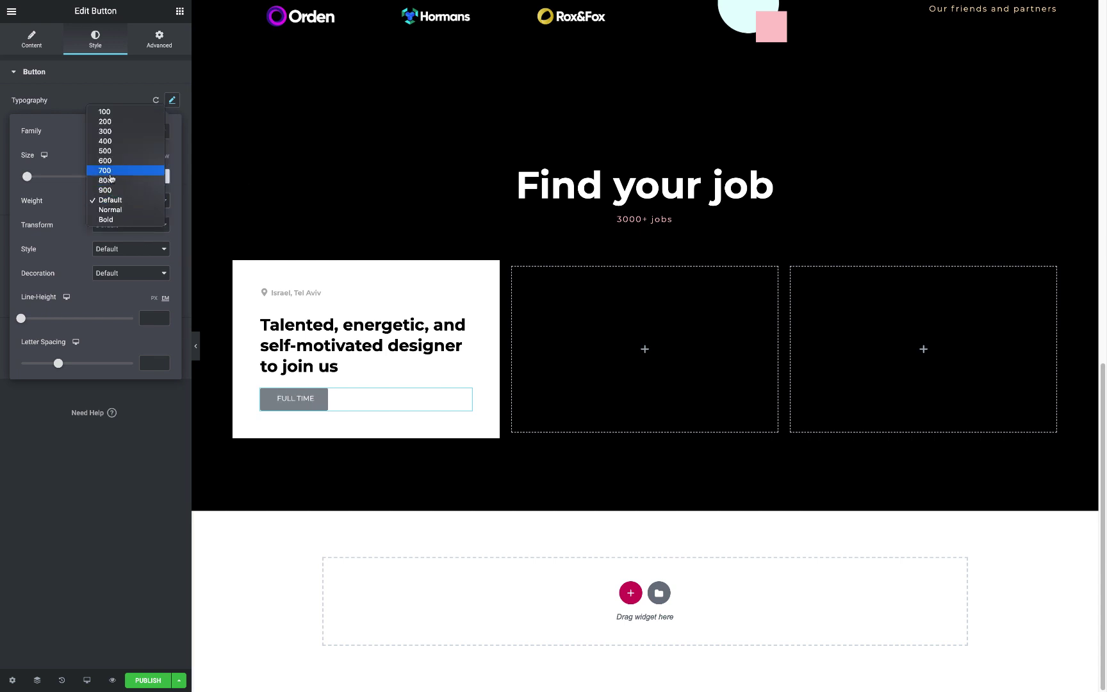
left_click(109, 173)
left_click(171, 100)
Give the FULL TIME button a mint background and green label text.
left_click(156, 198)
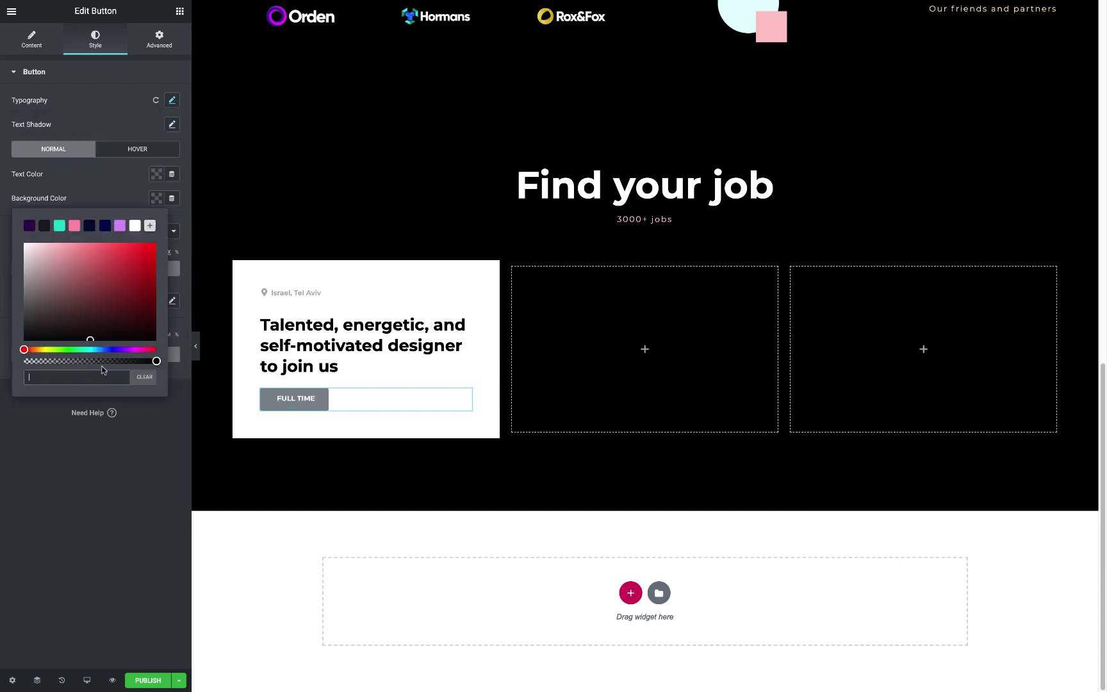
left_click(44, 225)
left_click(120, 226)
left_click(59, 225)
left_click(156, 173)
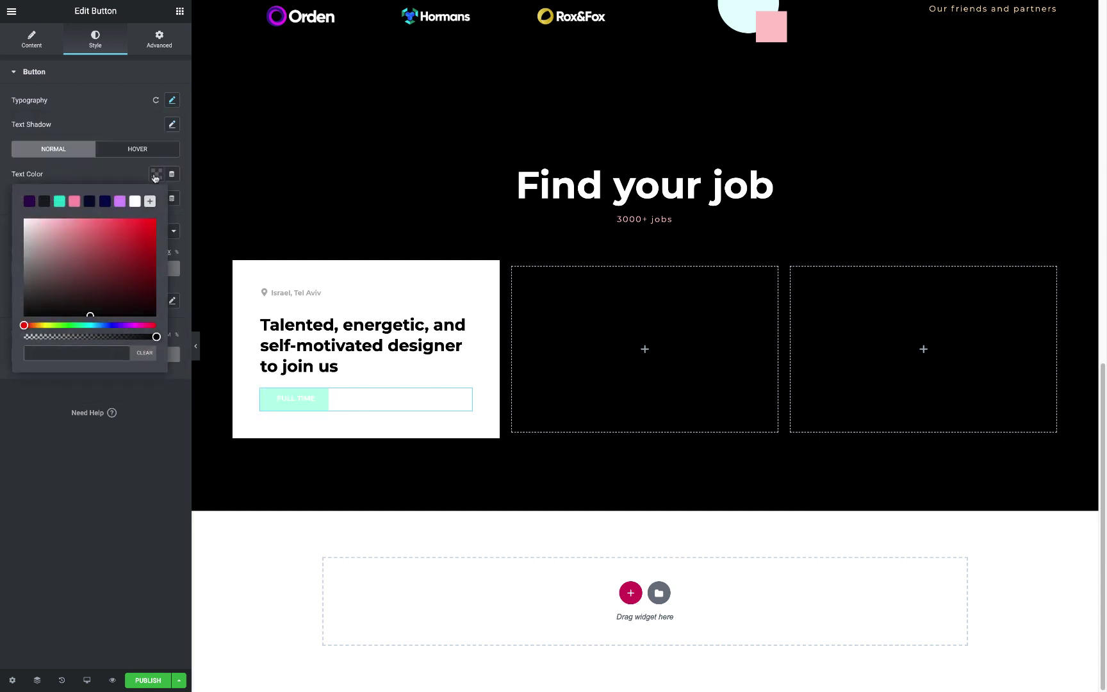
left_click(105, 258)
left_click_drag(138, 325, 67, 325)
left_click(156, 174)
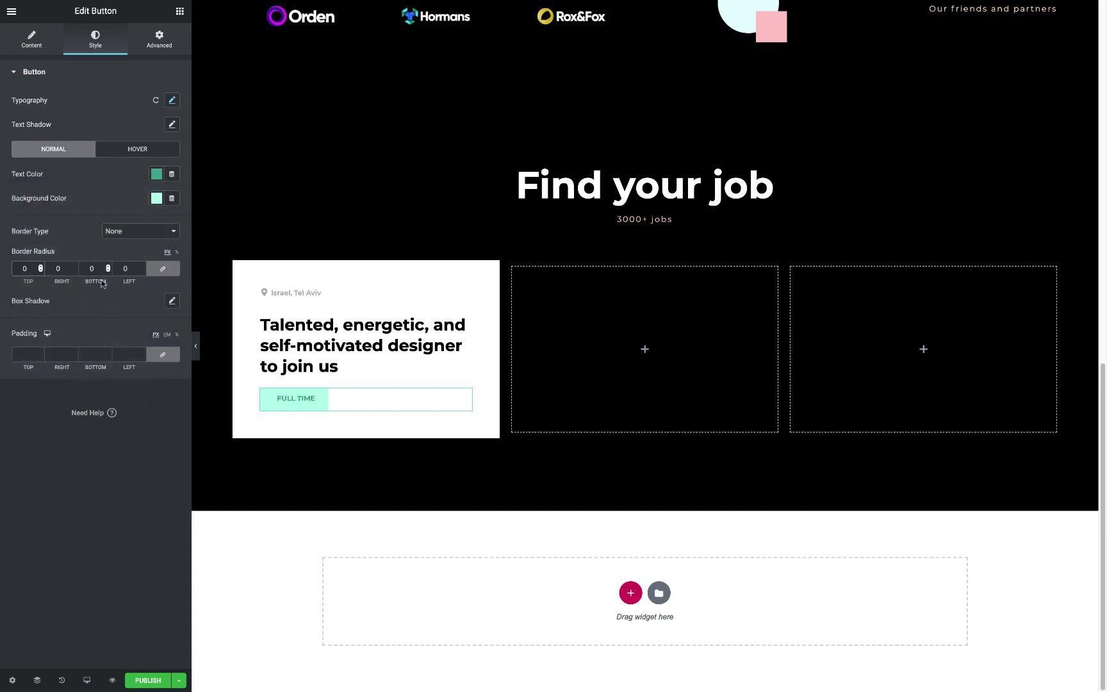
left_click(179, 11)
Add an image box below the FULL TIME button, image on the left, with a '2 days ago' description.
type("image")
left_click_drag(141, 109, 305, 377)
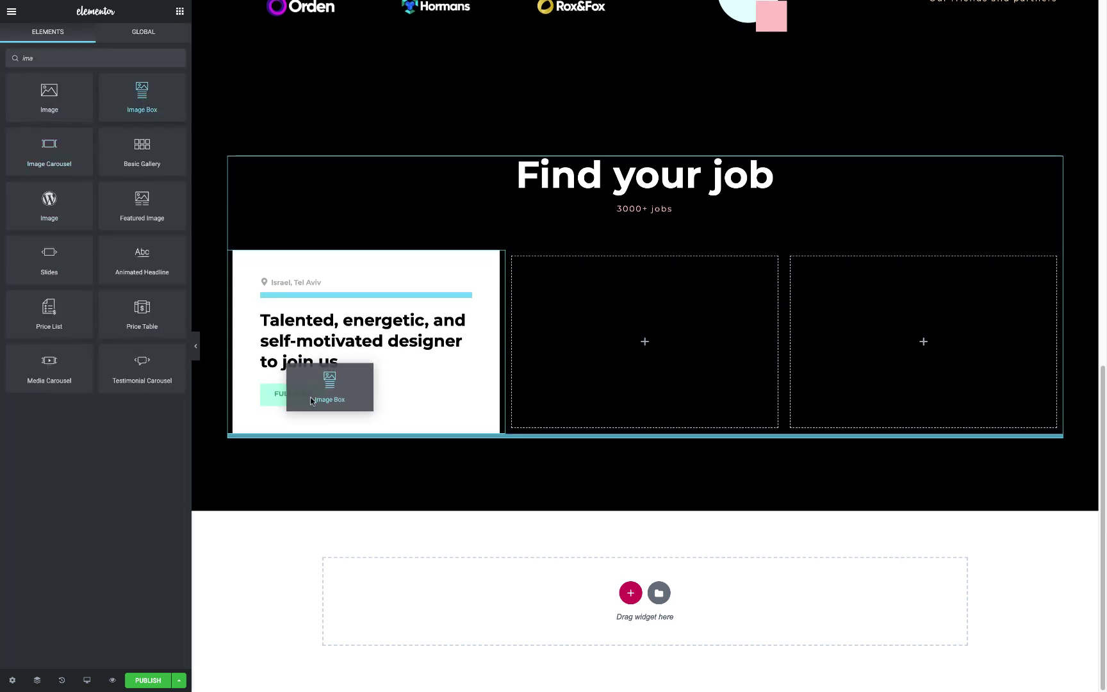
left_click_drag(293, 489, 358, 346)
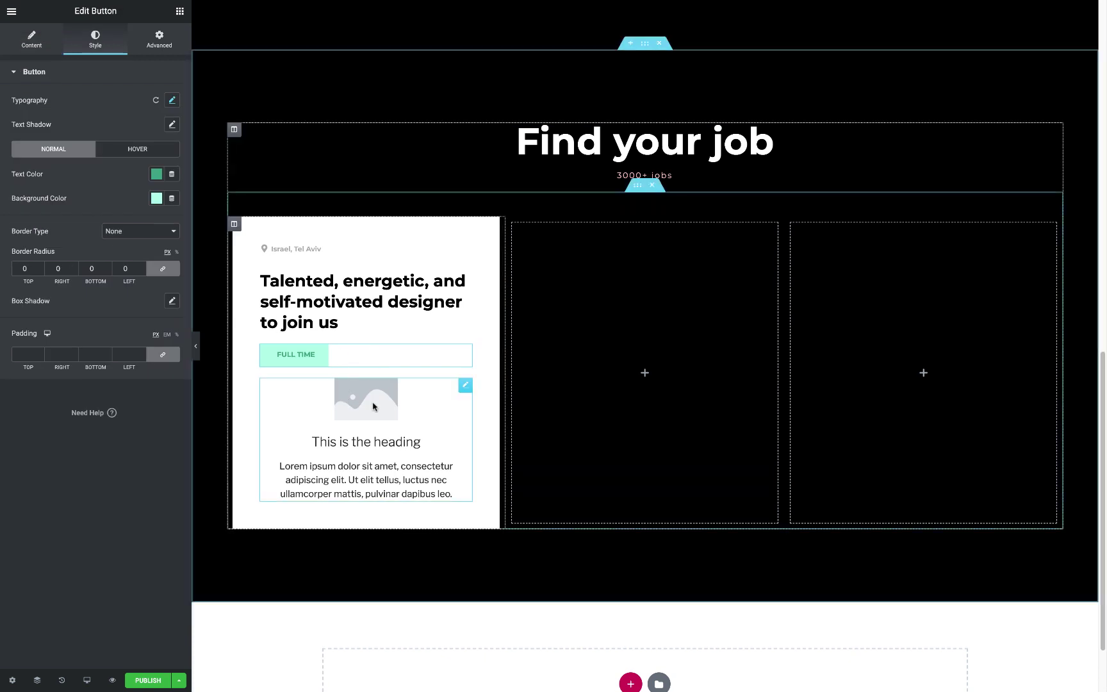
left_click(366, 416)
left_click(140, 409)
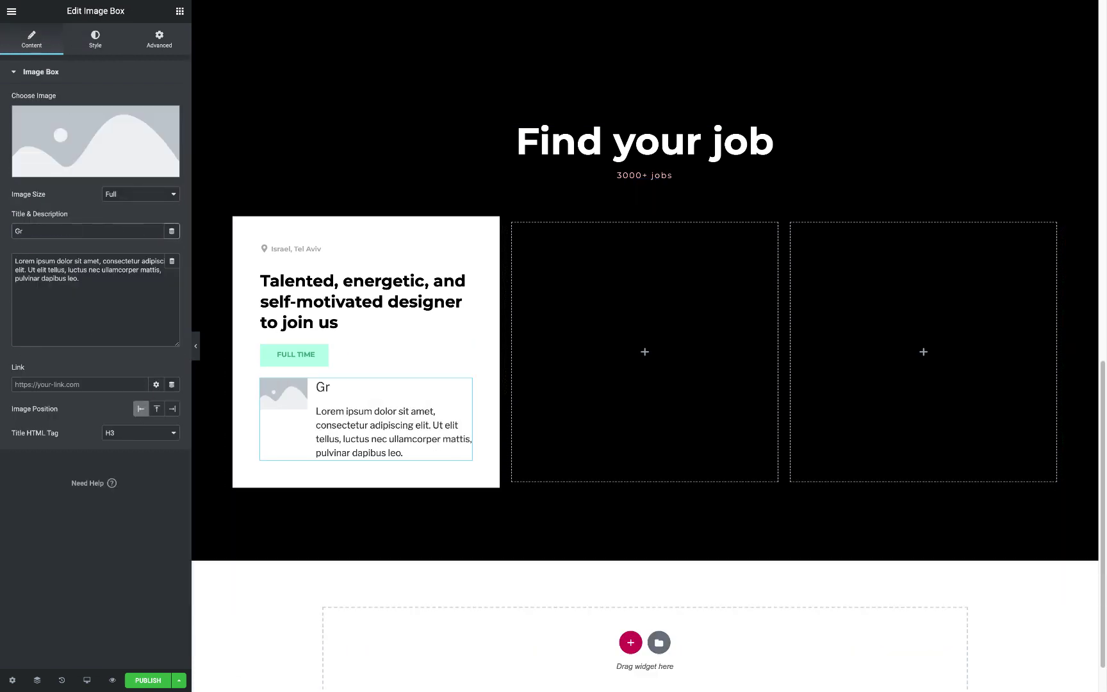
key("ctrl+a")
type("2 da")
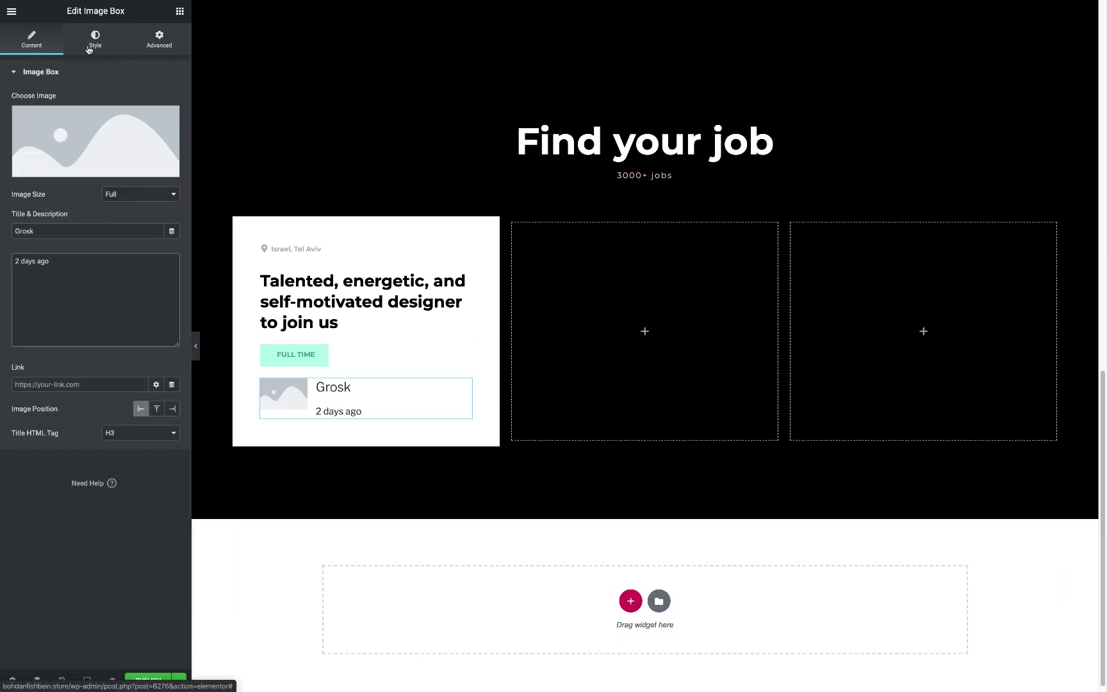
Check the company logo in the media library, leaving the image unchanged.
left_click(95, 39)
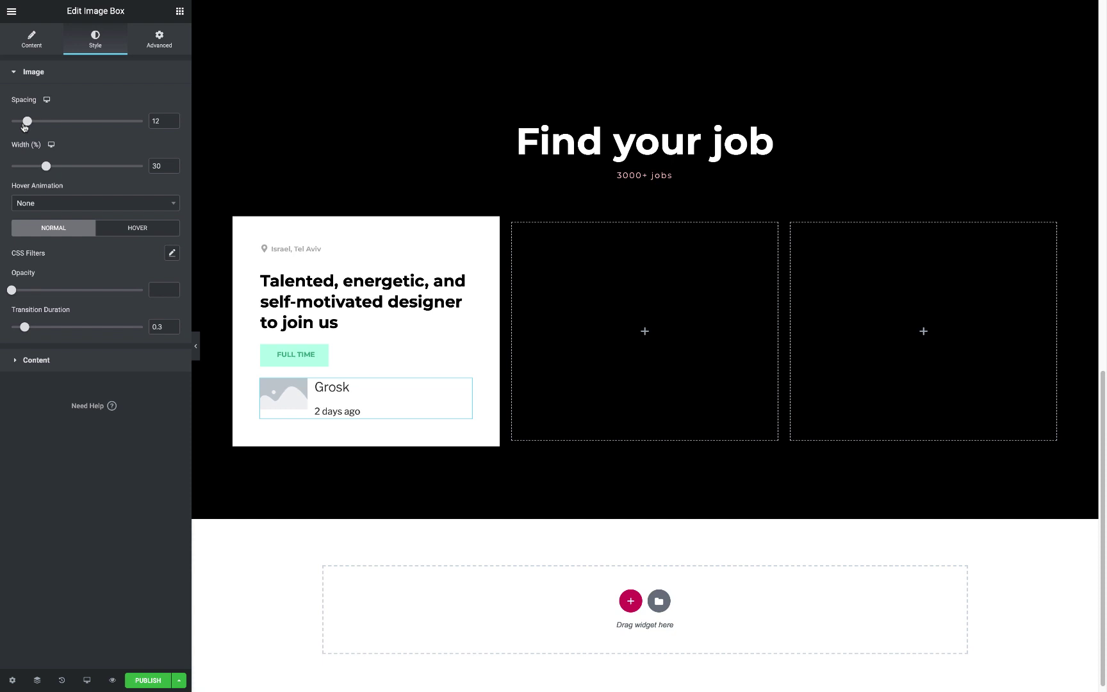
left_click(32, 39)
left_click(96, 141)
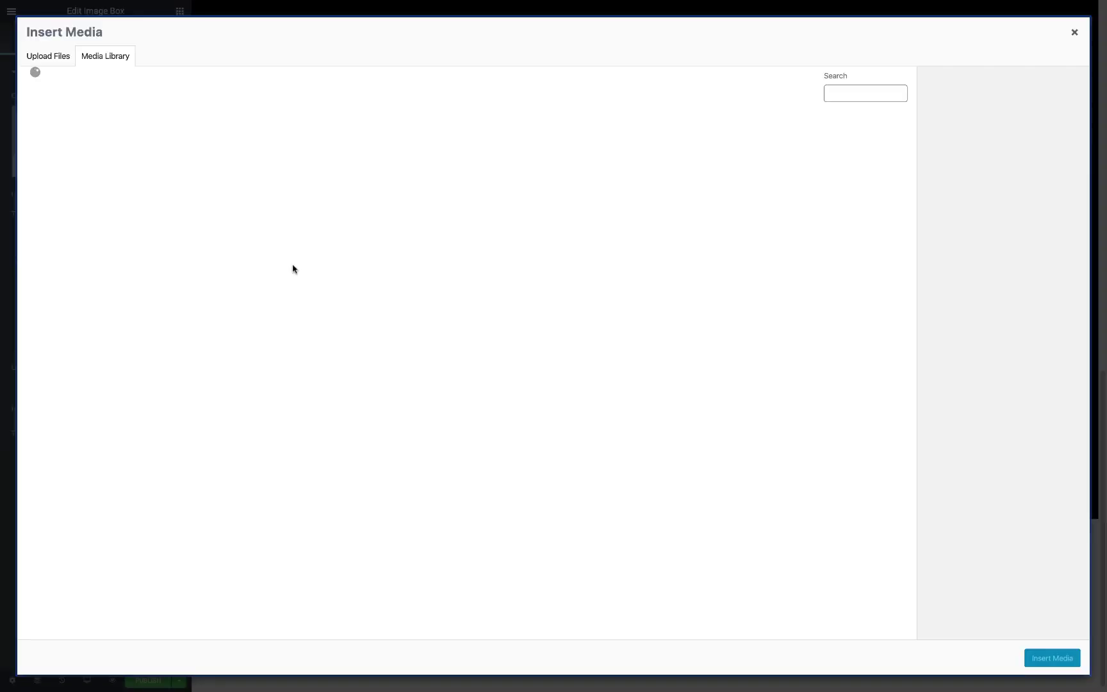
key("Escape")
Make the Grosk company name black Montserrat with 0 spacing below it.
left_click(95, 39)
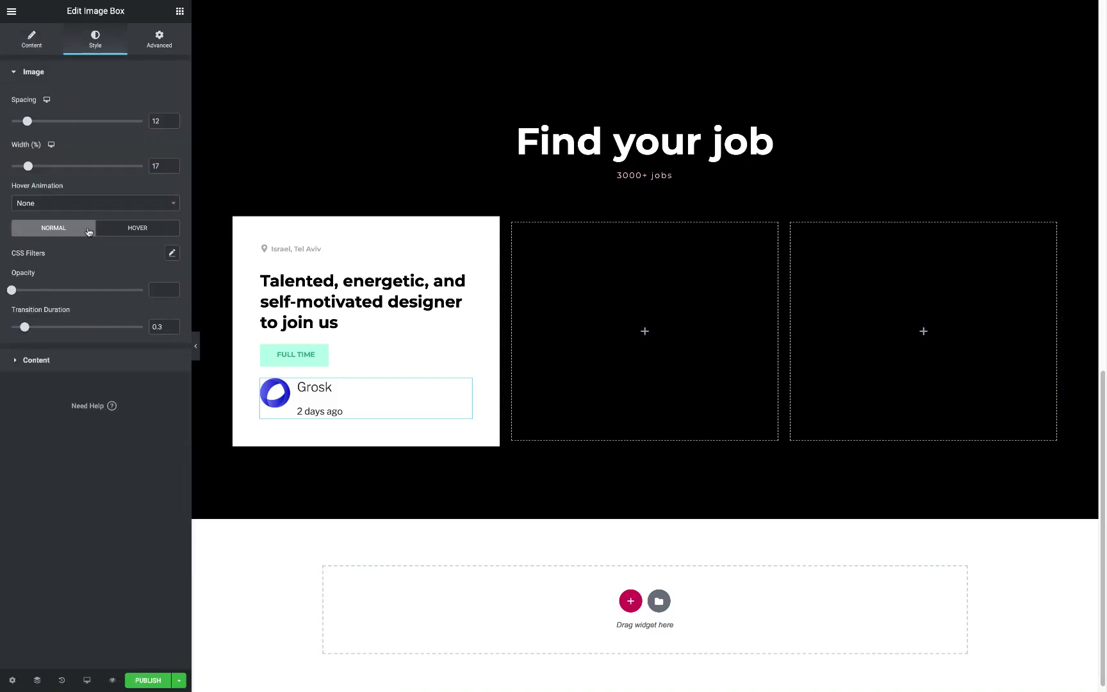
left_click(71, 359)
left_click(157, 246)
left_click(25, 271)
left_click(172, 271)
left_click(131, 302)
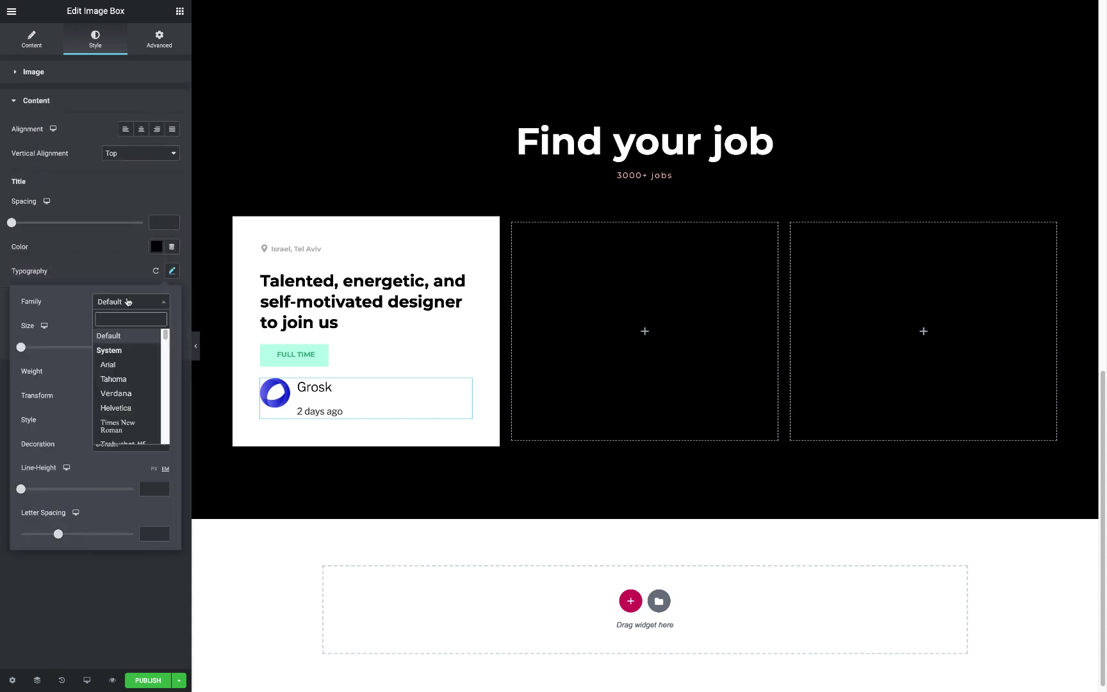
type("mont")
left_click(118, 378)
left_click_drag(12, 223, 3, 223)
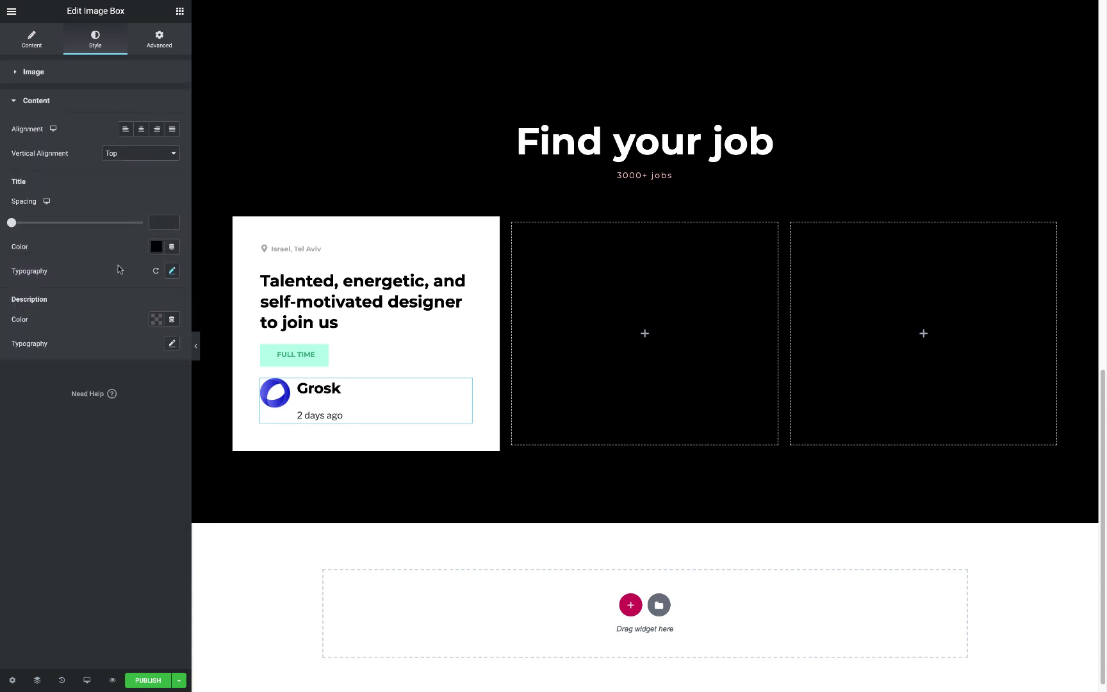
Make the date text grey Montserrat at 12px.
left_click(156, 319)
left_click(28, 410)
left_click(171, 344)
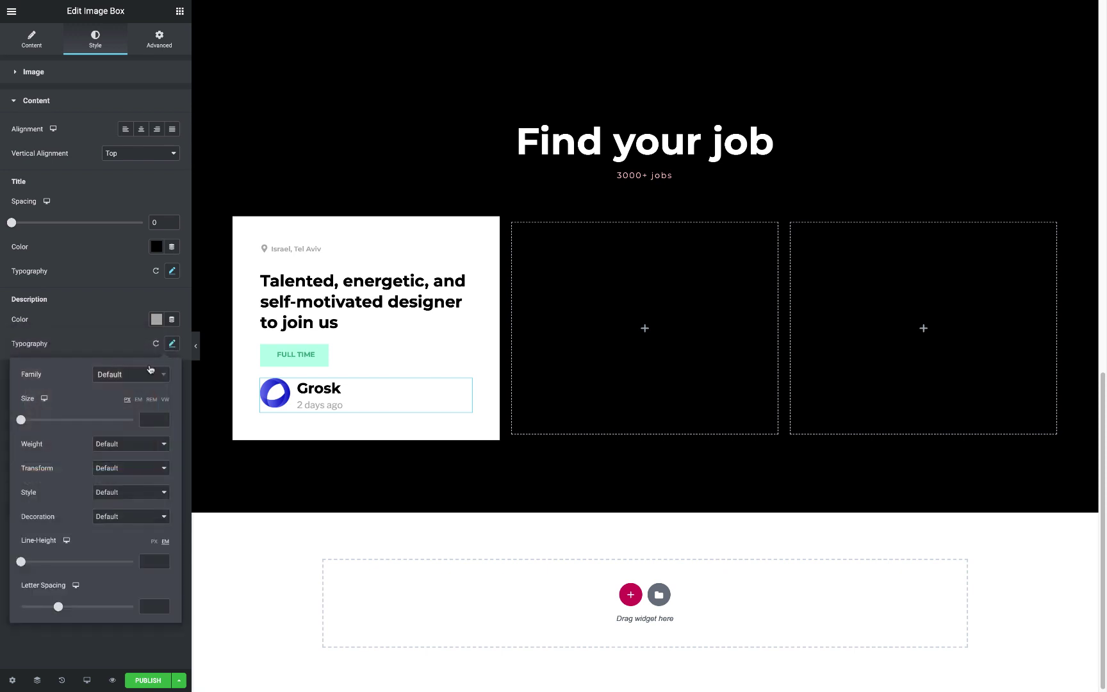
left_click(131, 374)
type("mont")
left_click(128, 421)
left_click(143, 418)
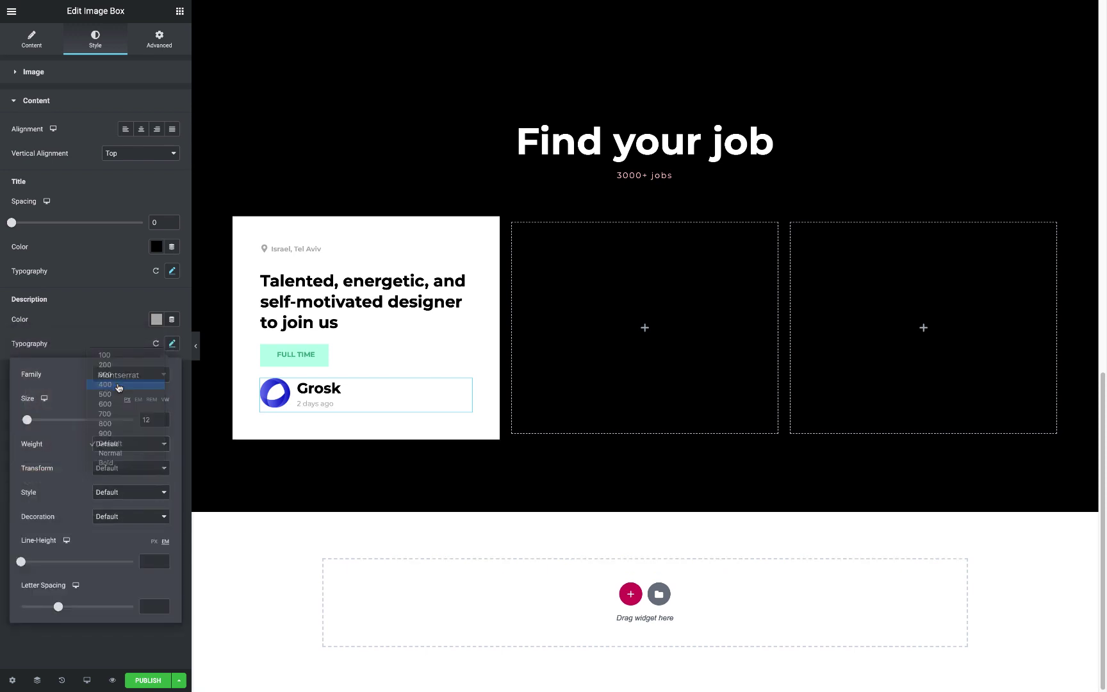
left_click(119, 383)
Give the company block 50px top padding.
left_click(159, 38)
left_click(29, 174)
type("50")
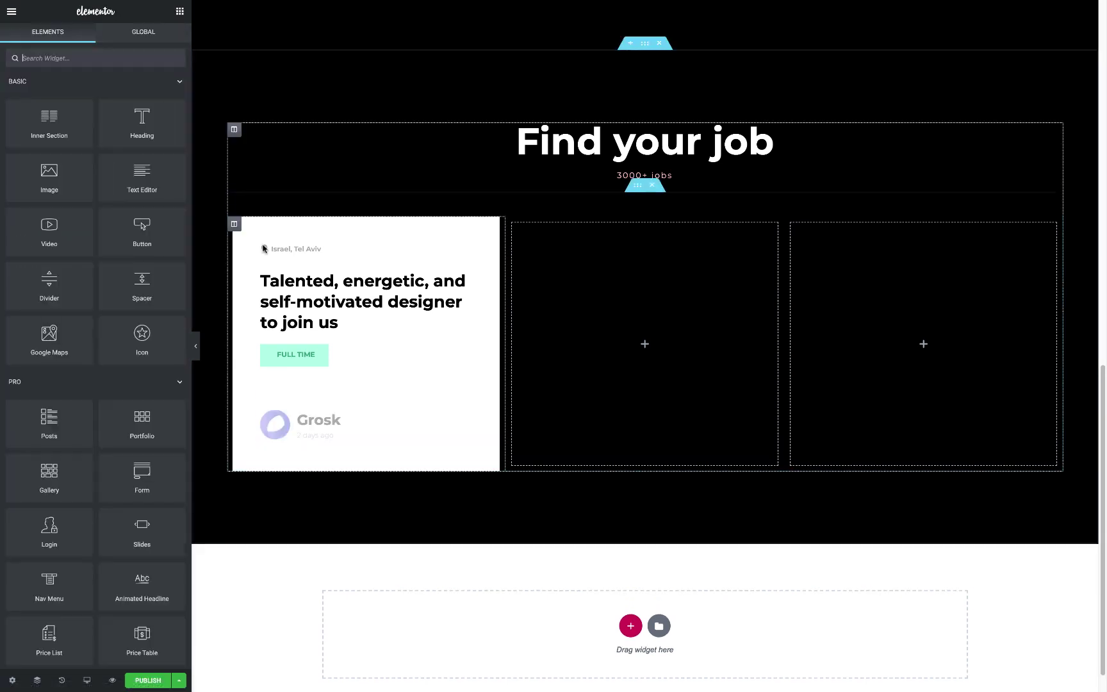
left_click(180, 11)
Duplicate the job card column twice and delete the leftover empty column.
right_click(234, 224)
left_click(269, 250)
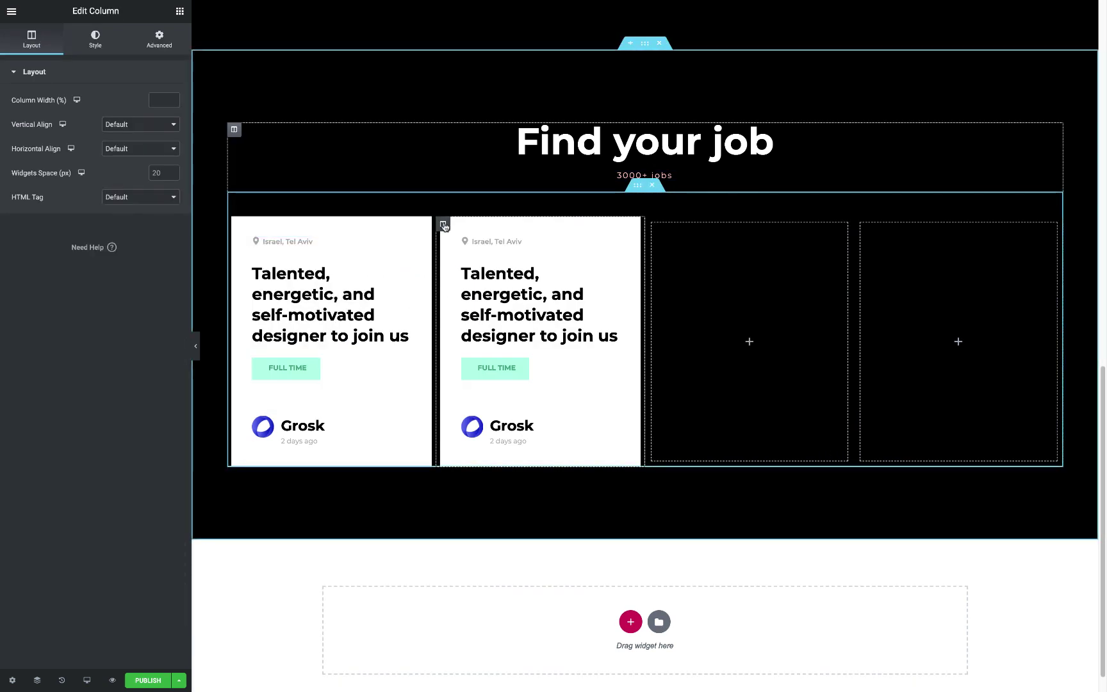
key("ctrl+d")
key("Delete")
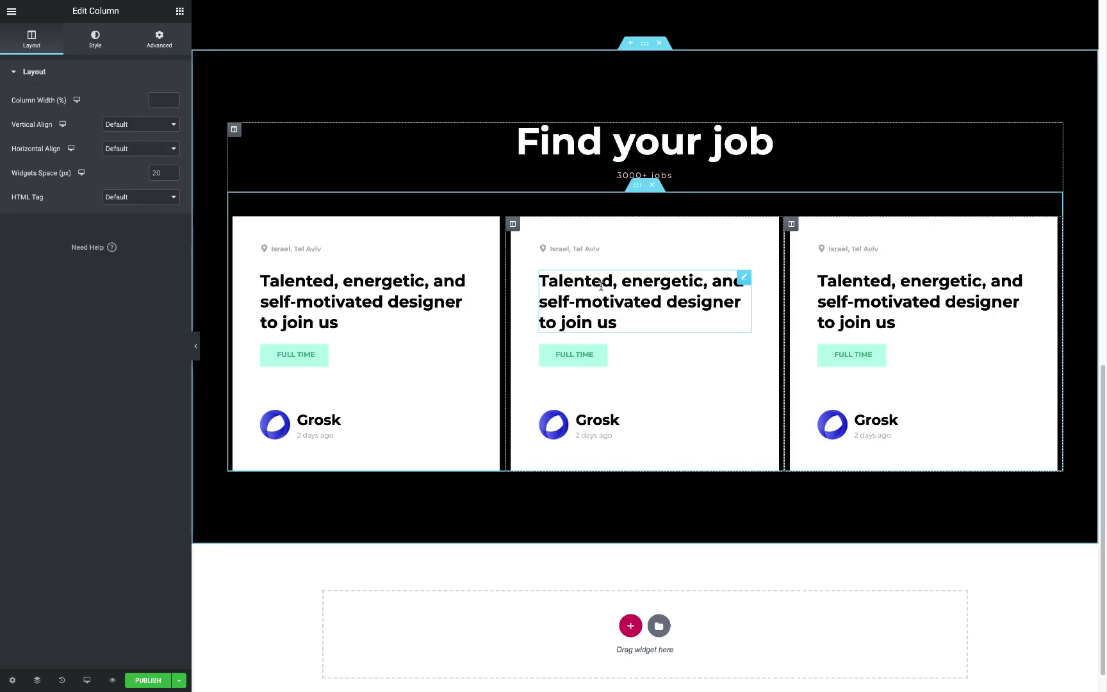
Retitle the middle card 'Looking Junior ui/ux designer, with animation skills' and make its tag an uppercase PART TIME.
left_click(641, 292)
key("ctrl+a")
type("Looking Junior ui/")
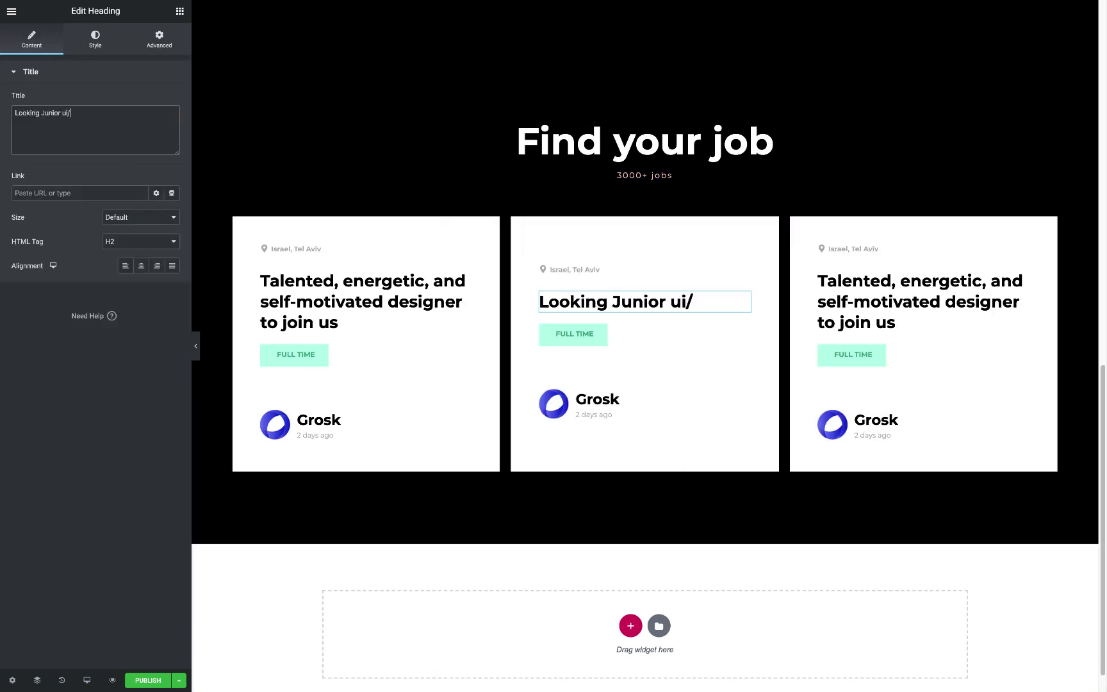
type("ux designer, with animation skills")
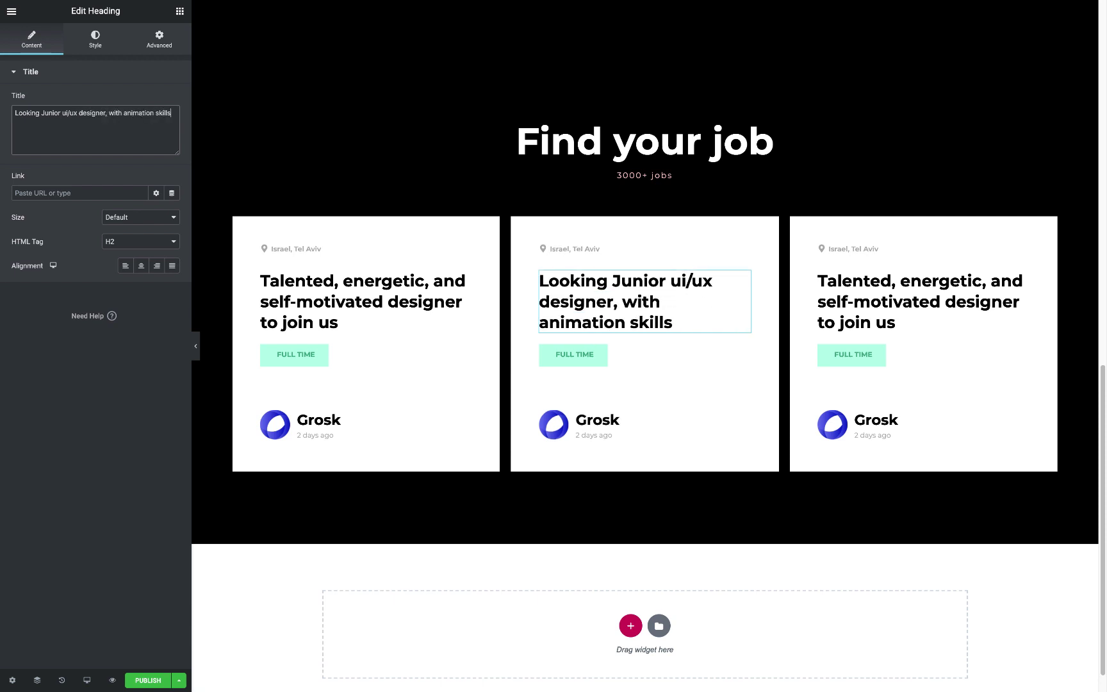
left_click(570, 359)
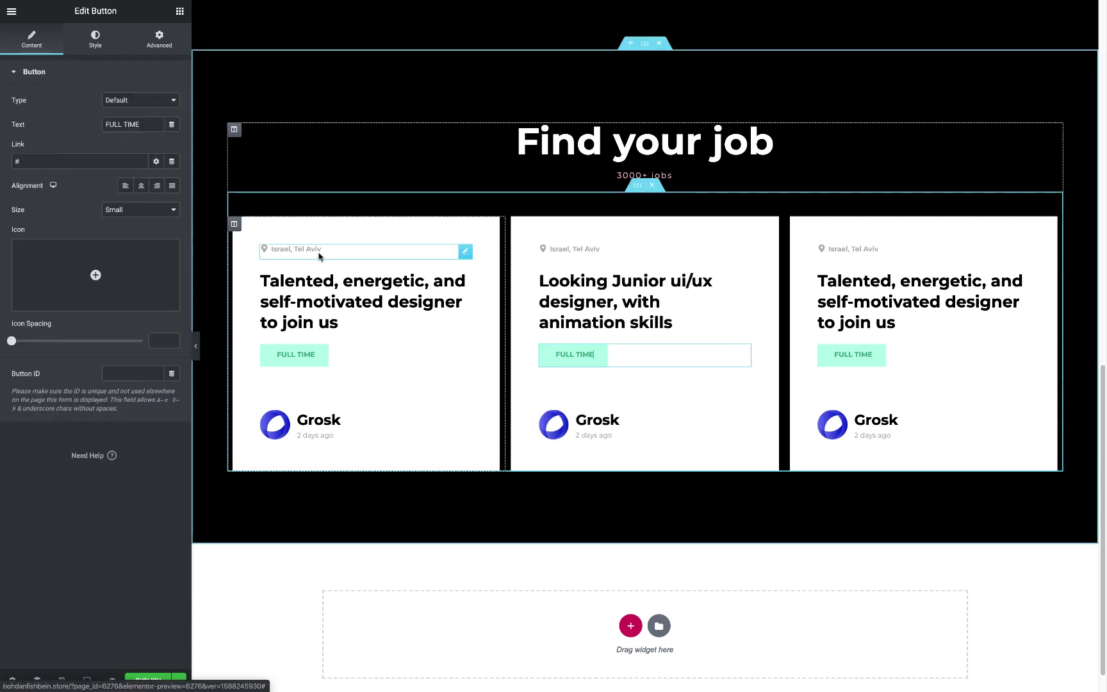
triple_click(131, 125)
type("Part time")
left_click(95, 38)
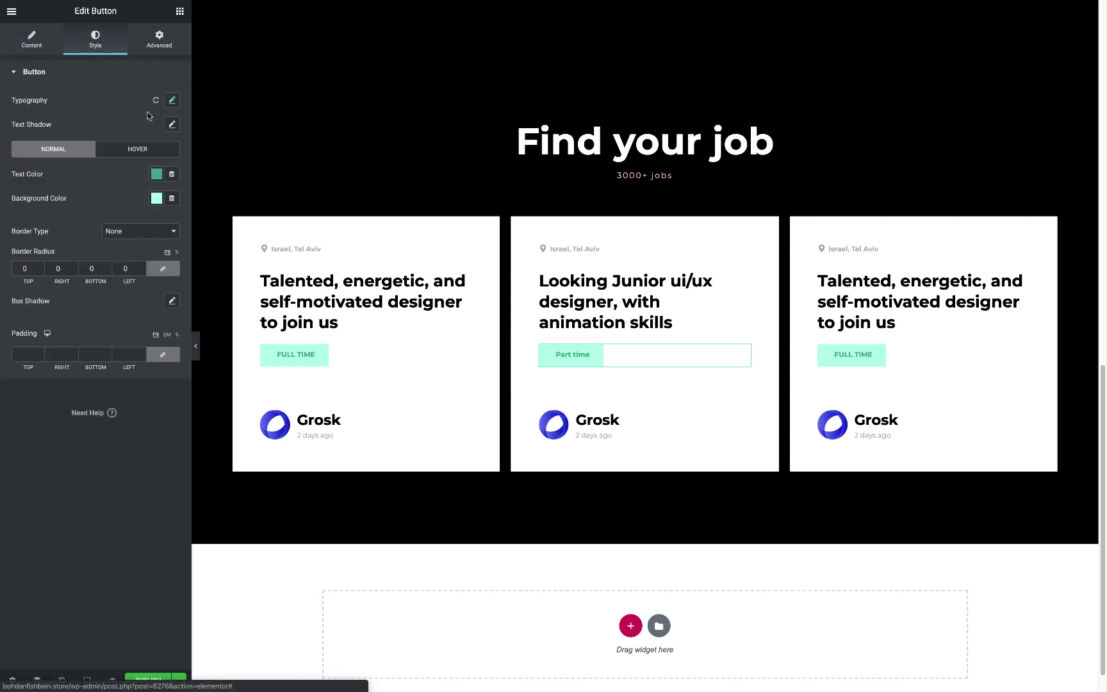
left_click(172, 100)
left_click(128, 223)
left_click(128, 234)
Give the PART TIME tag a yellow background and a yellow-toned label.
left_click(156, 198)
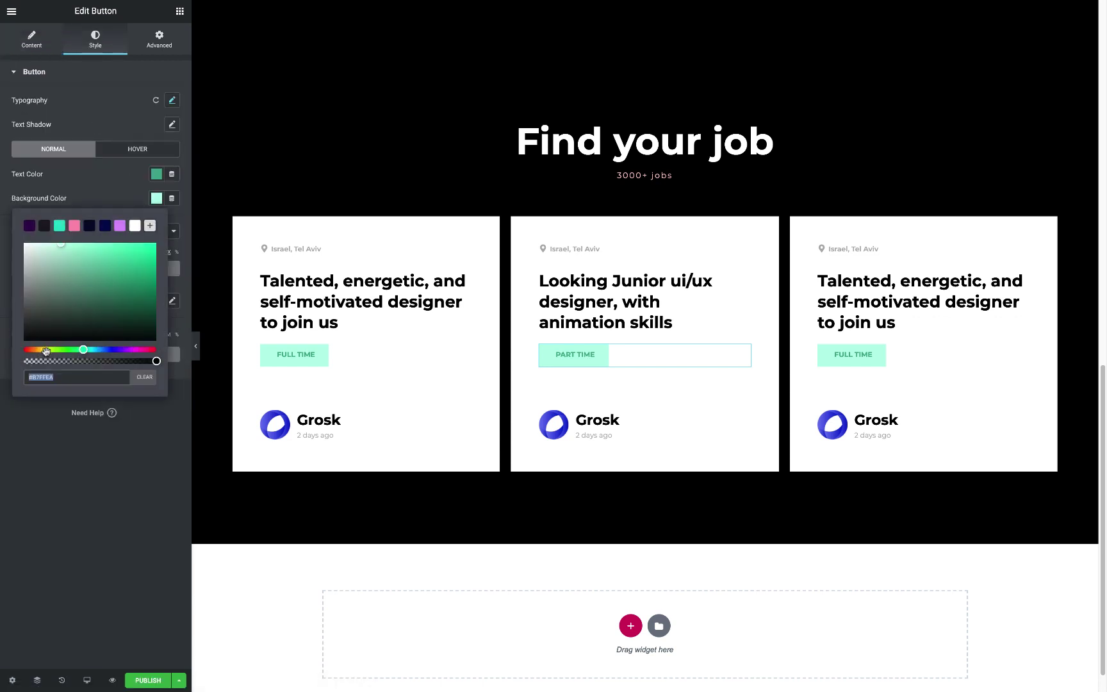
left_click_drag(46, 351, 42, 351)
left_click(156, 174)
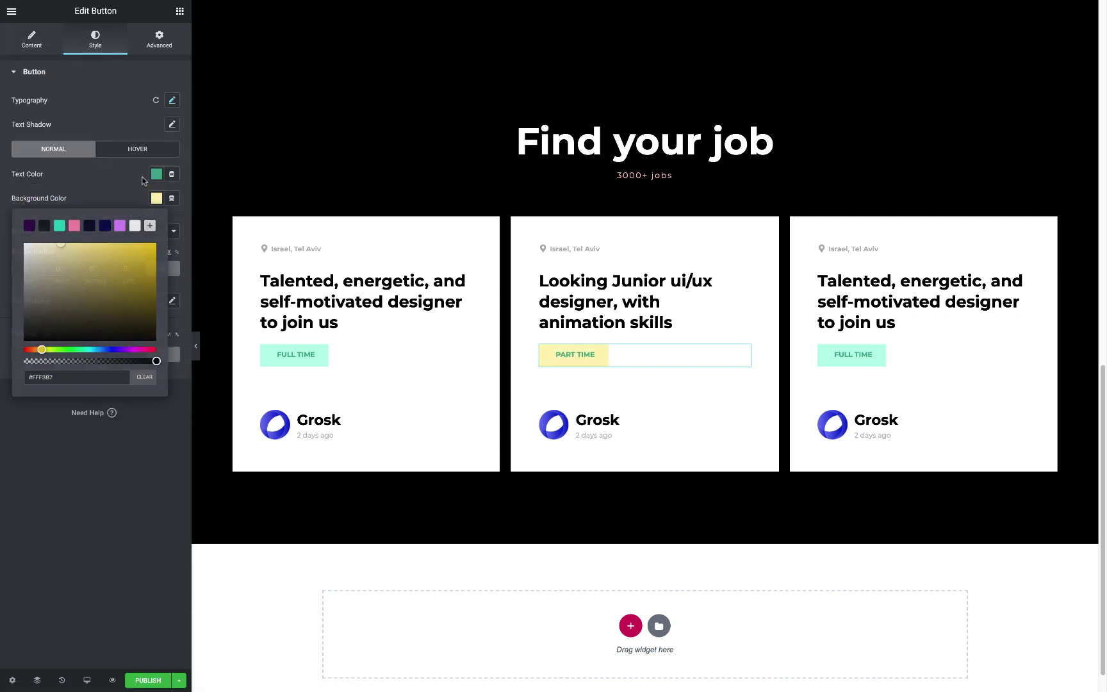
left_click(64, 249)
left_click(31, 39)
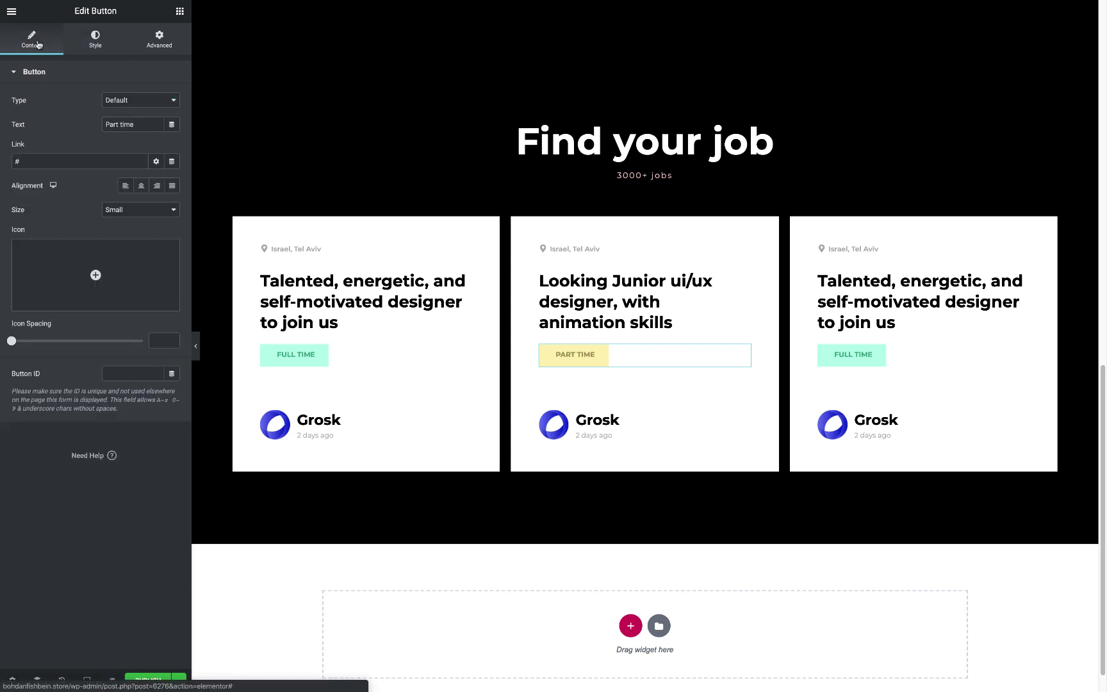
Swap the middle card's company logo and name to Avask.
left_click(580, 423)
left_click(95, 132)
key("Escape")
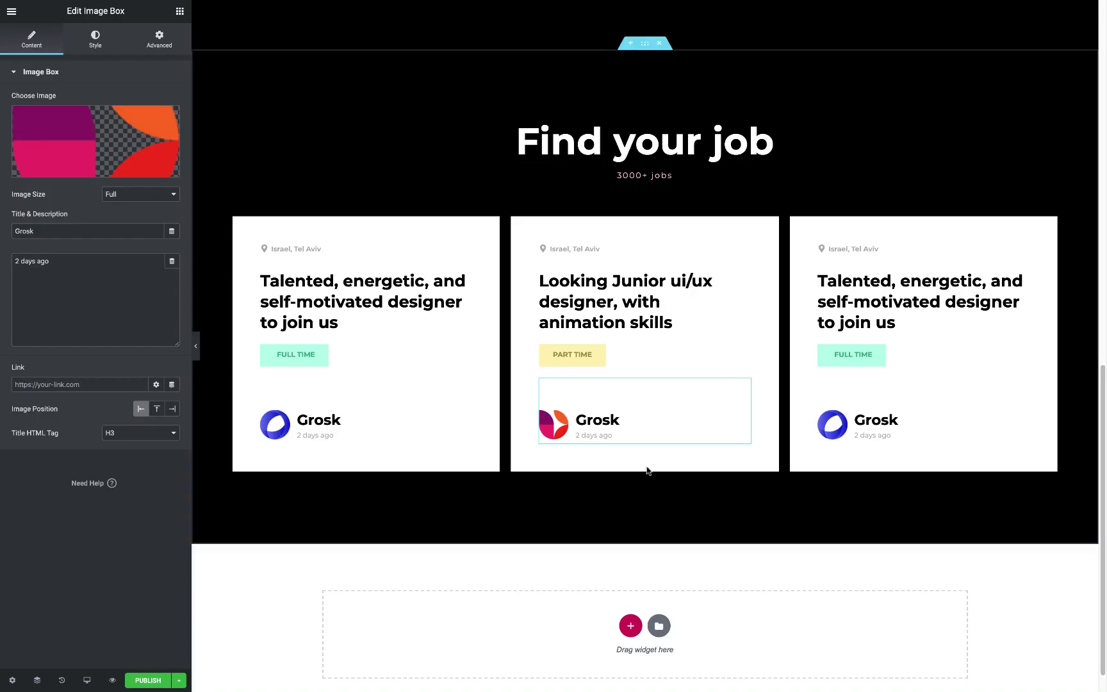
double_click(53, 235)
type("Avask")
Give the third card a Product Designer heading and a REMOTE tag.
left_click(920, 301)
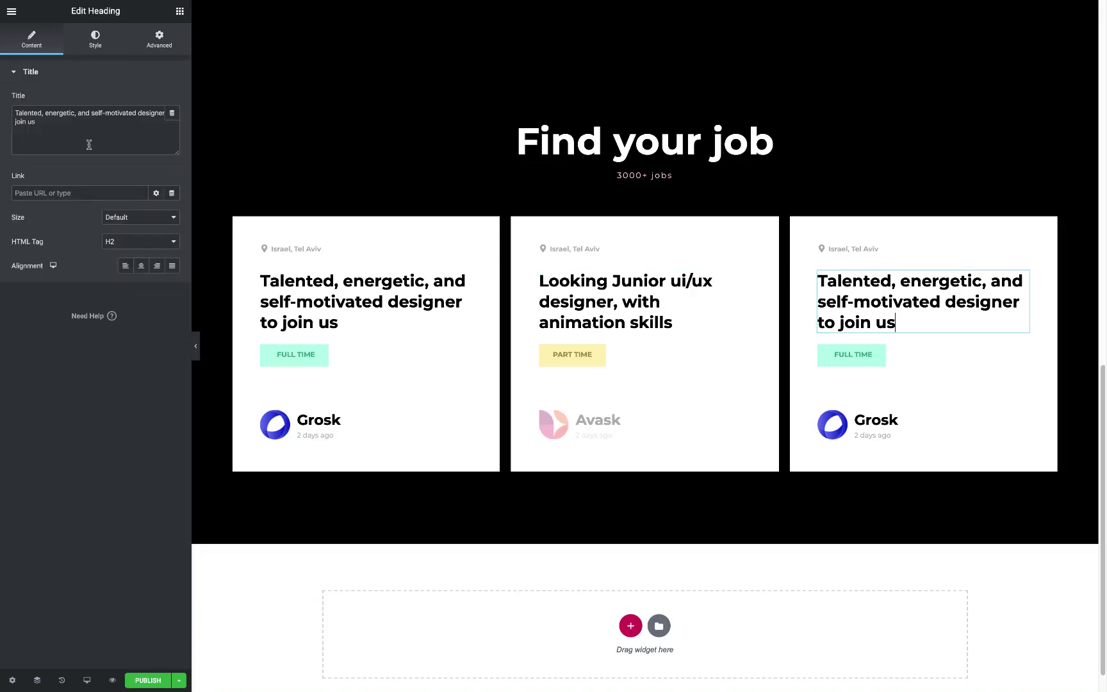
triple_click(96, 115)
type("We are looking for a Produ")
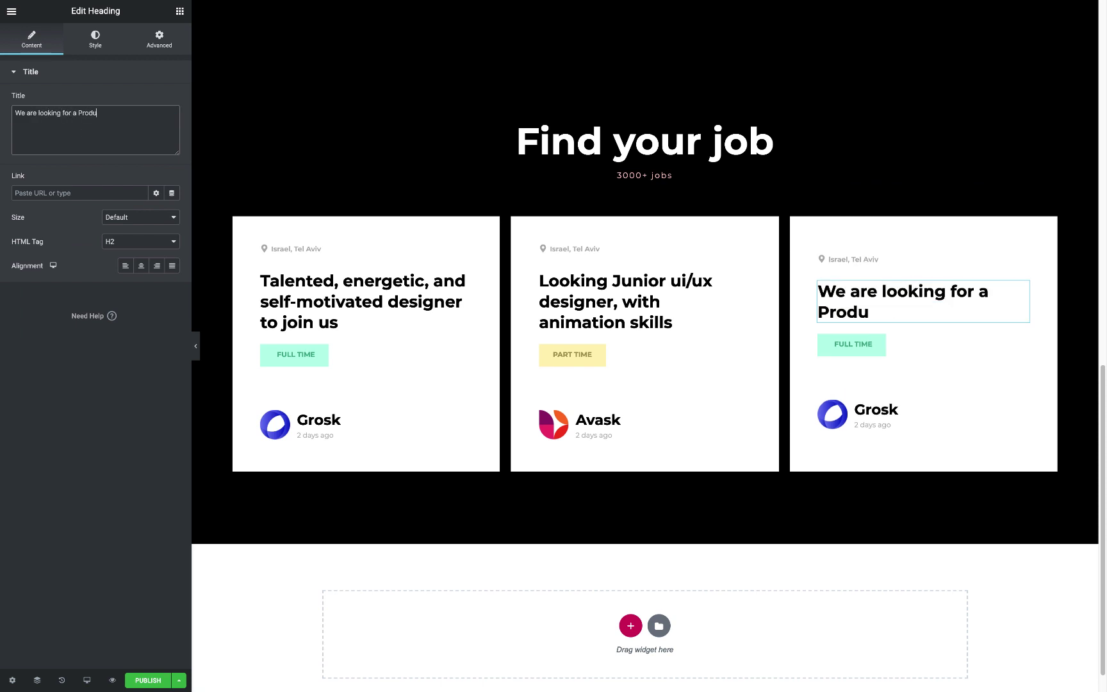
type(" join our growing team")
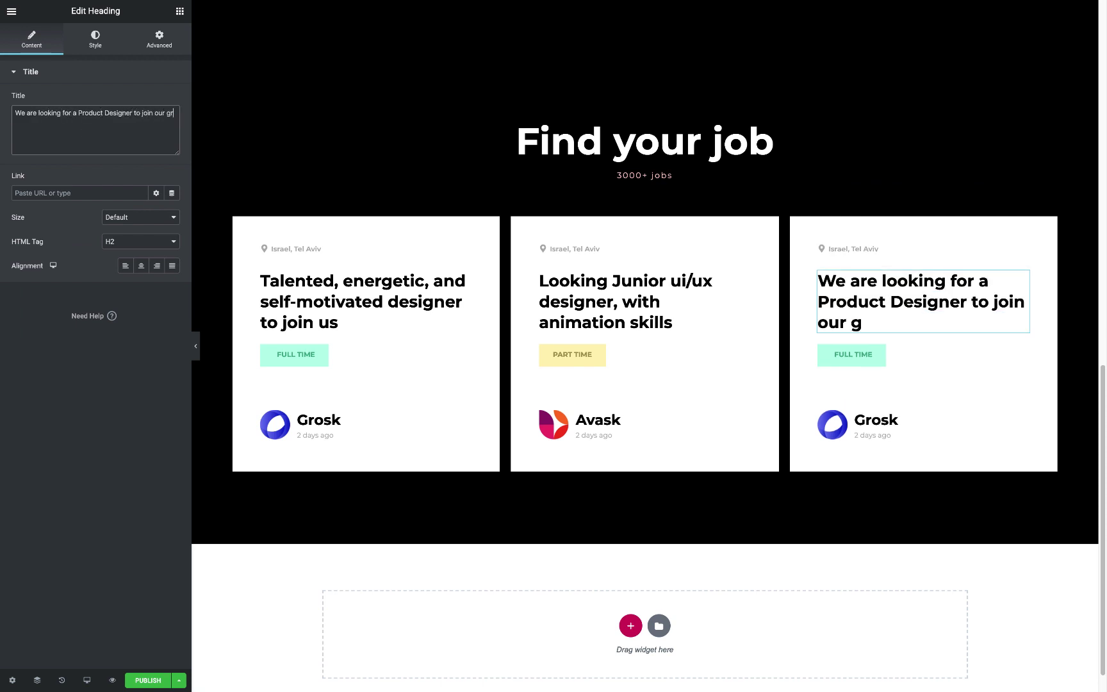
mouse_move(922, 381)
left_click(971, 362)
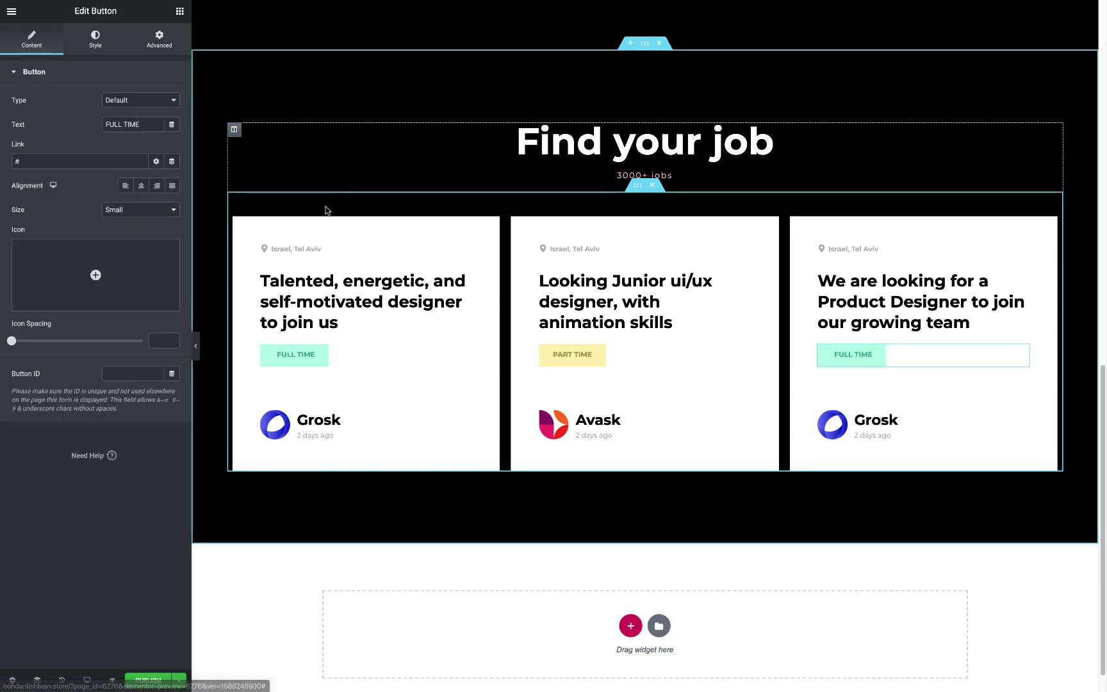
triple_click(137, 124)
type("REMOTE")
left_click(94, 40)
left_click(172, 100)
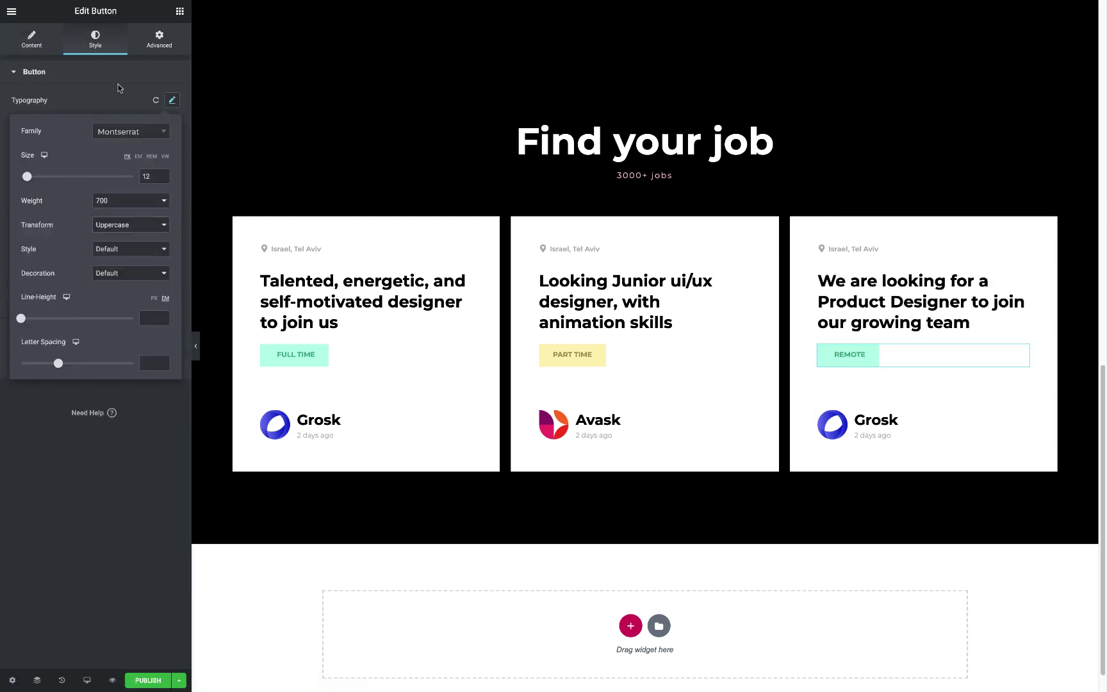
left_click(156, 198)
Give the REMOTE tag a pale background with purple text, and insert the purple cube logo.
left_click(129, 350)
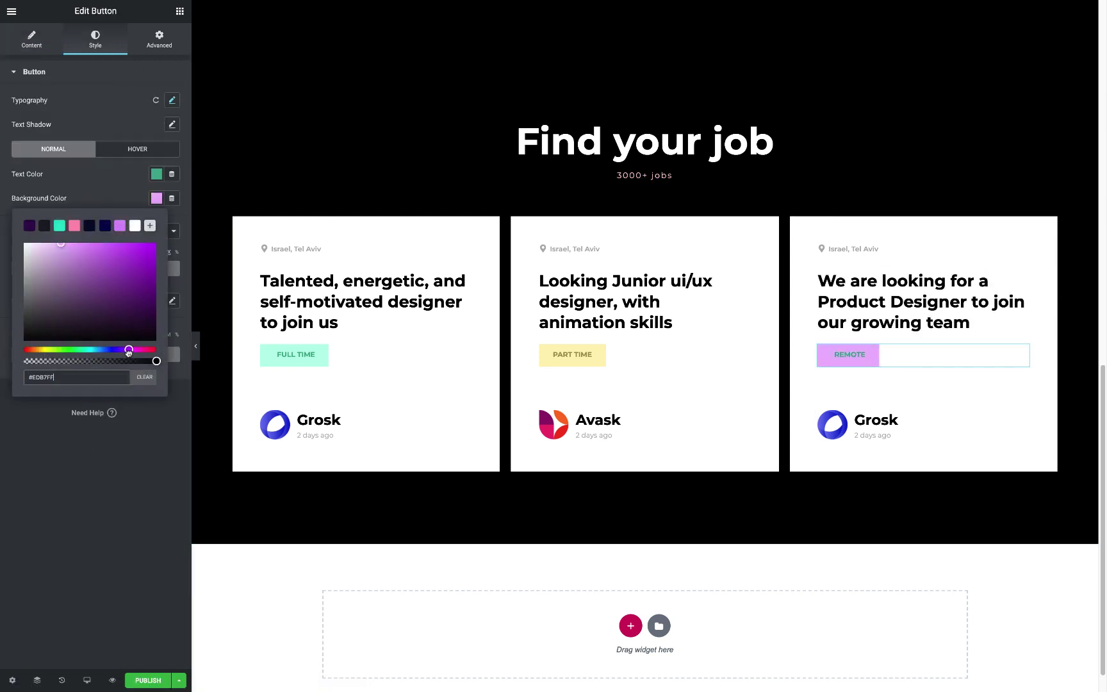
left_click_drag(33, 244, 42, 245)
left_click(156, 198)
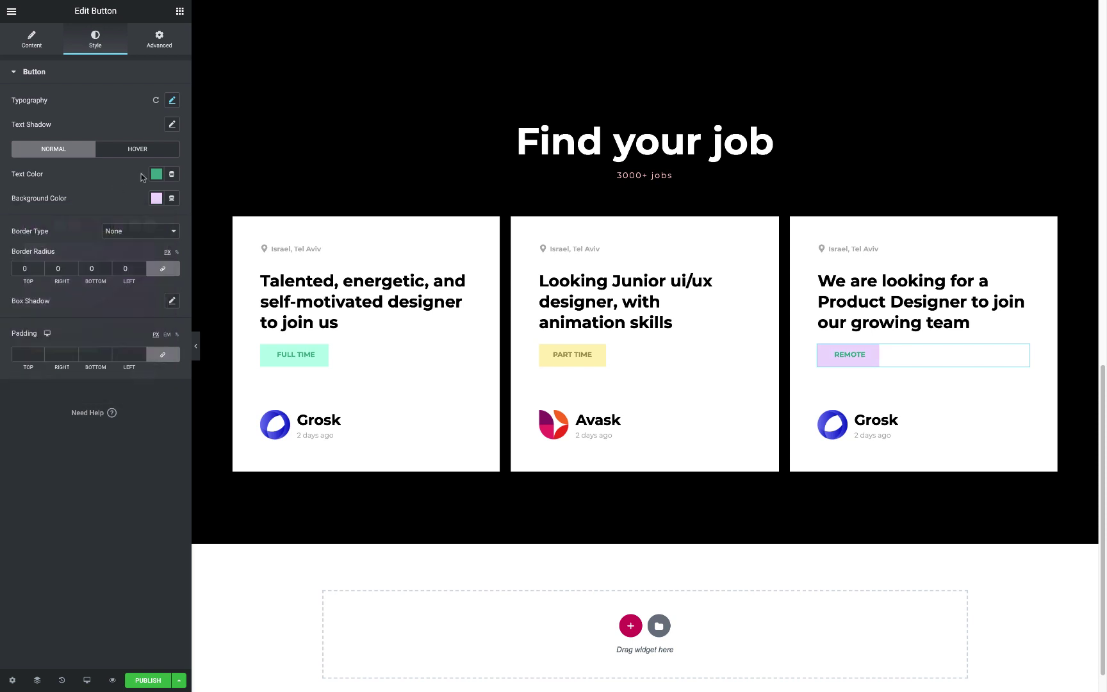
left_click(156, 174)
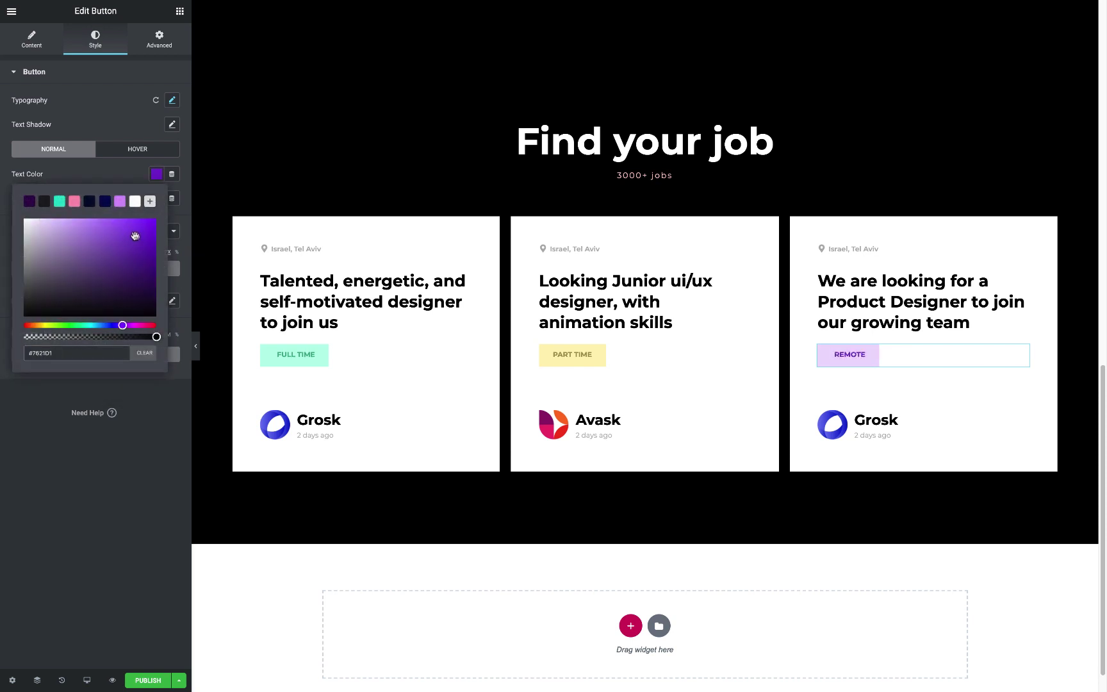
left_click(859, 423)
left_click(96, 141)
left_click(1048, 657)
Duplicate the row of job cards and copy the PART TIME tag into the new row's first card.
right_click(634, 189)
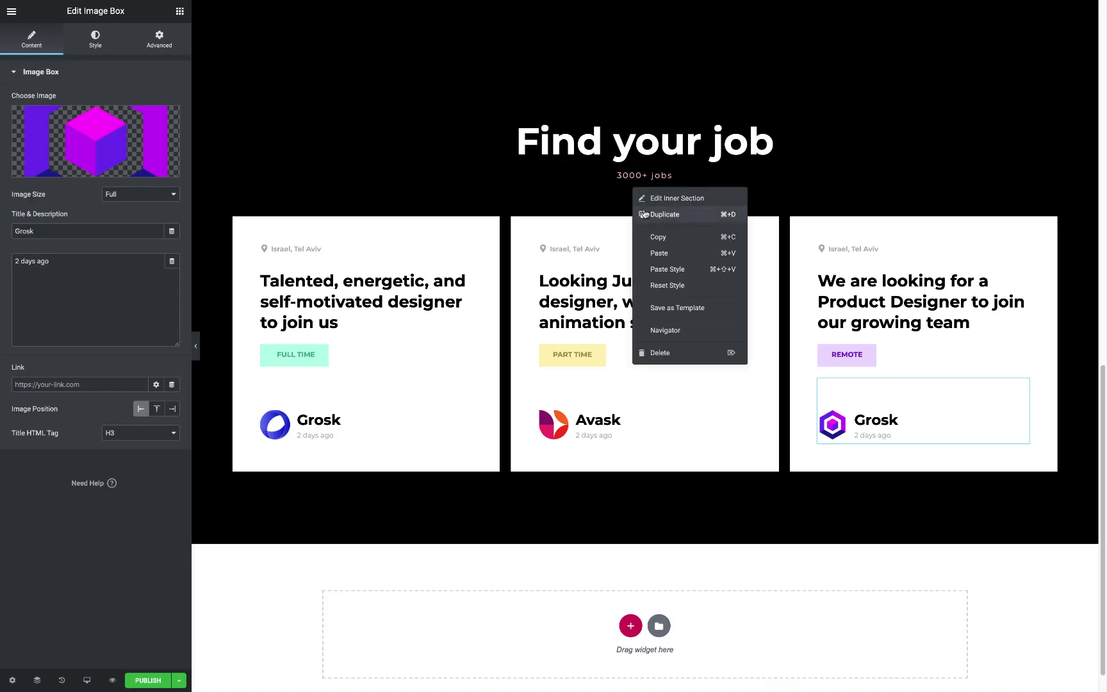
left_click(643, 214)
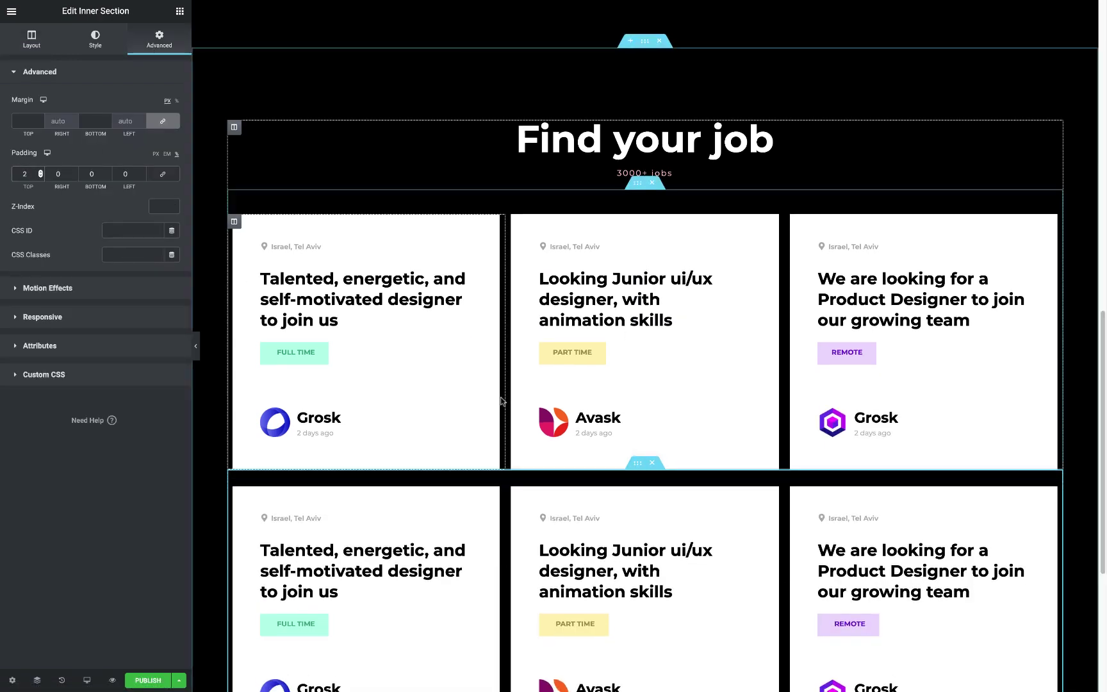
scroll(392, 443, "down", 2)
right_click(572, 510)
left_click(567, 547)
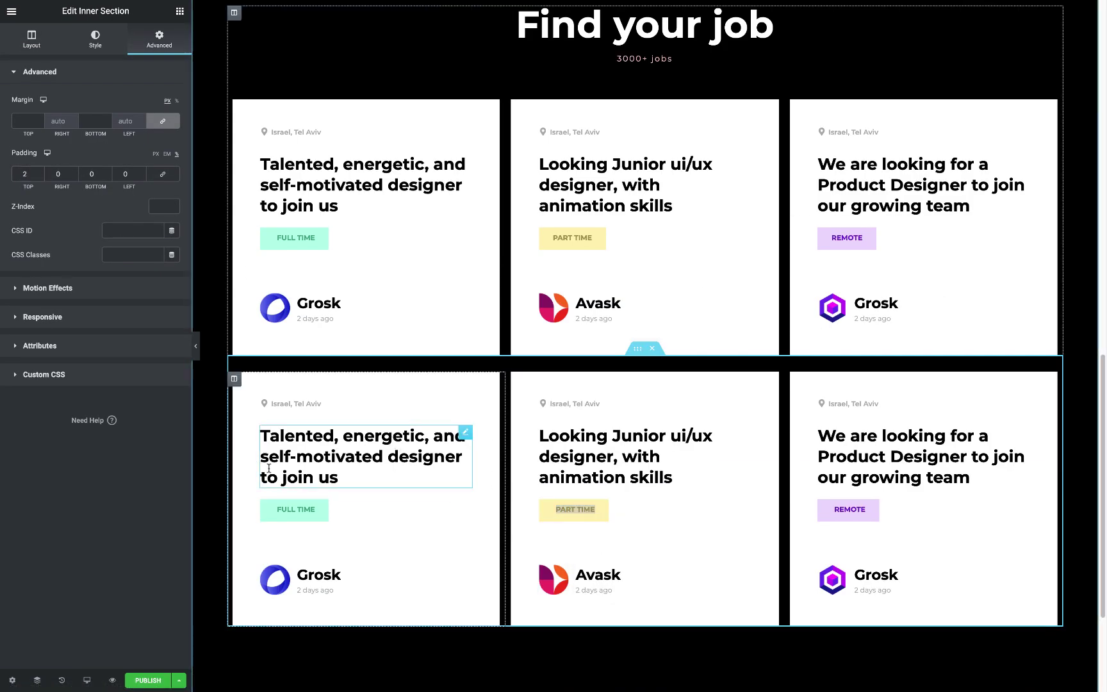
right_click(295, 509)
left_click(321, 569)
right_click(288, 509)
left_click(304, 638)
Retitle the fourth card and give it the Zinex company name and logo.
left_click(358, 456)
key("ctrl+a")
type("As a")
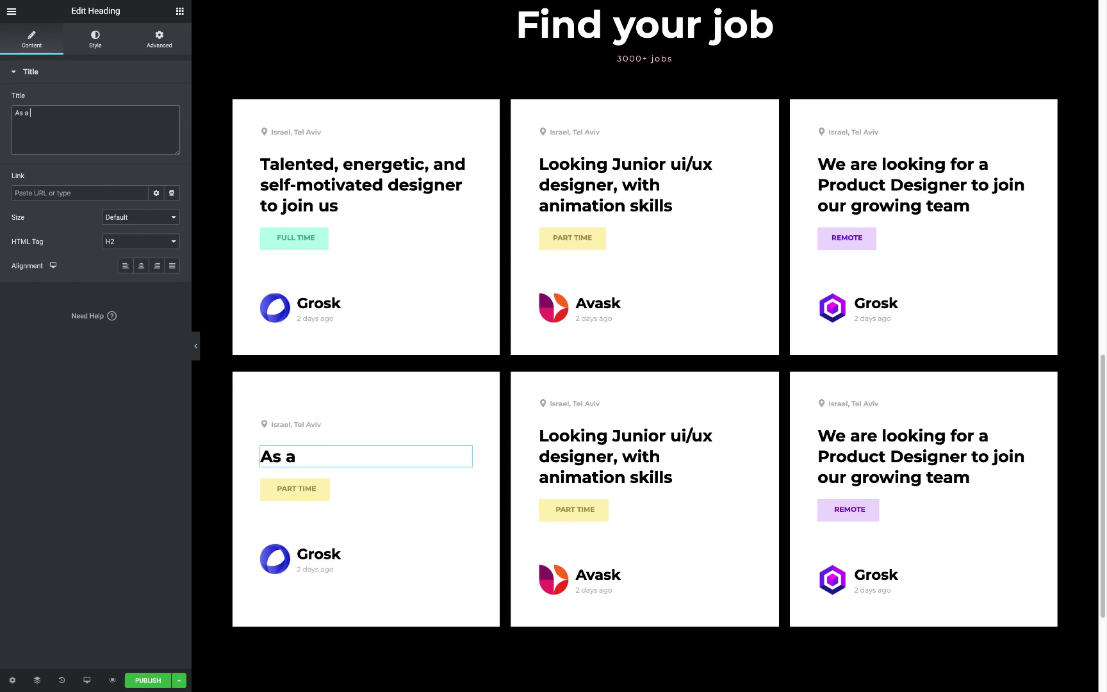
type("gner, you'll")
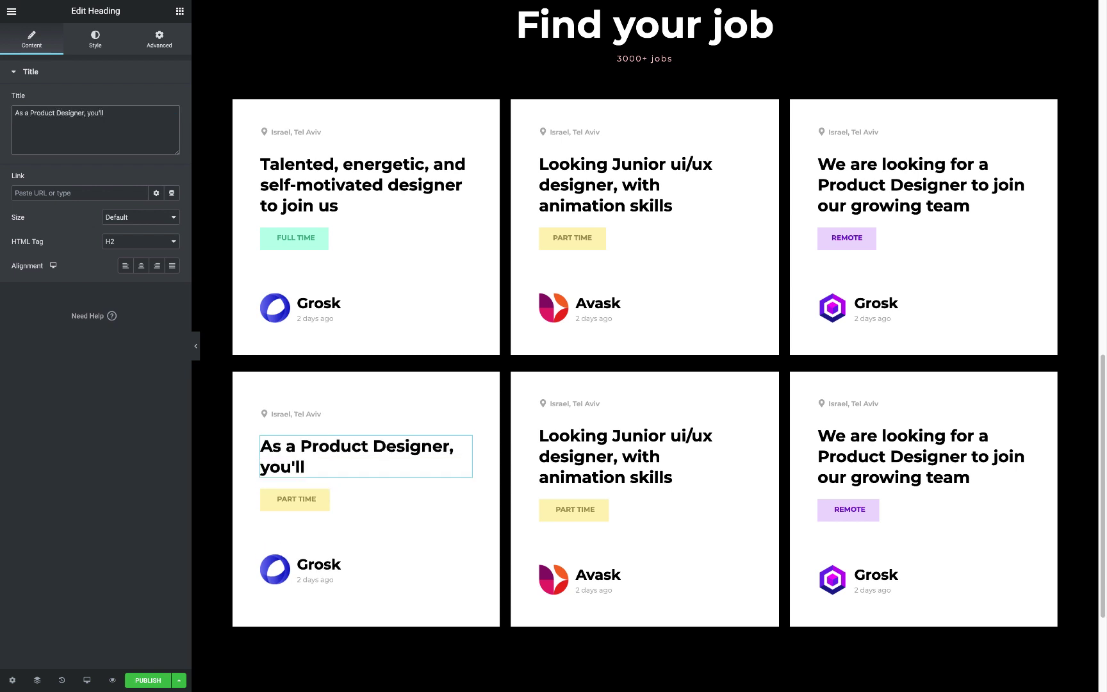
type("te-first")
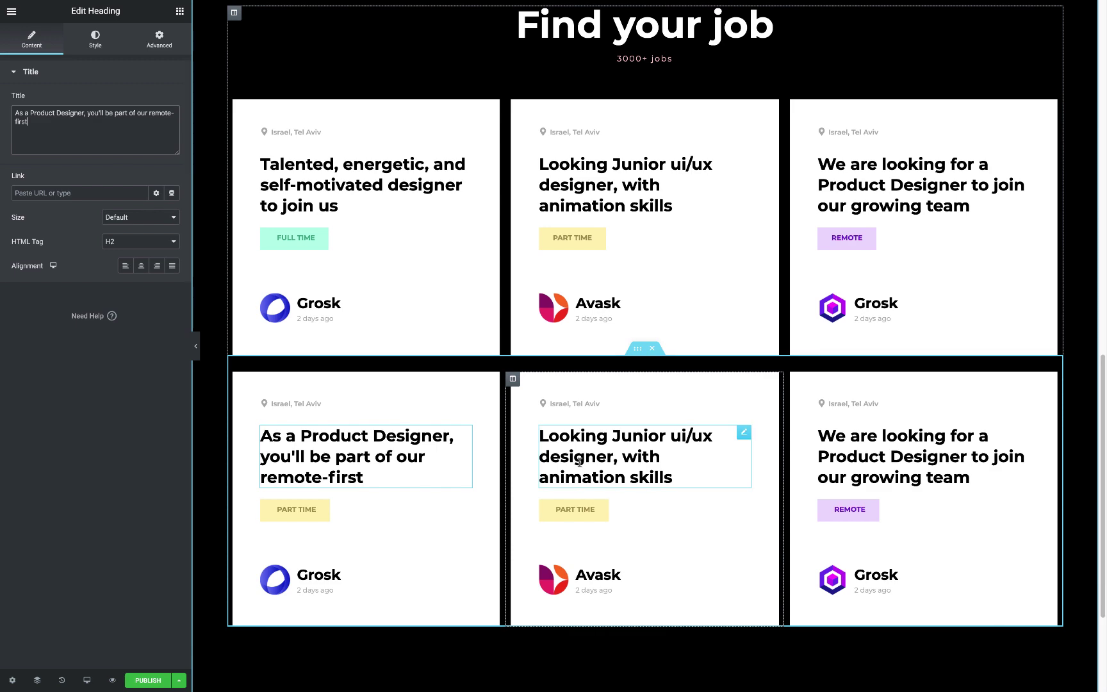
left_click(359, 577)
double_click(88, 233)
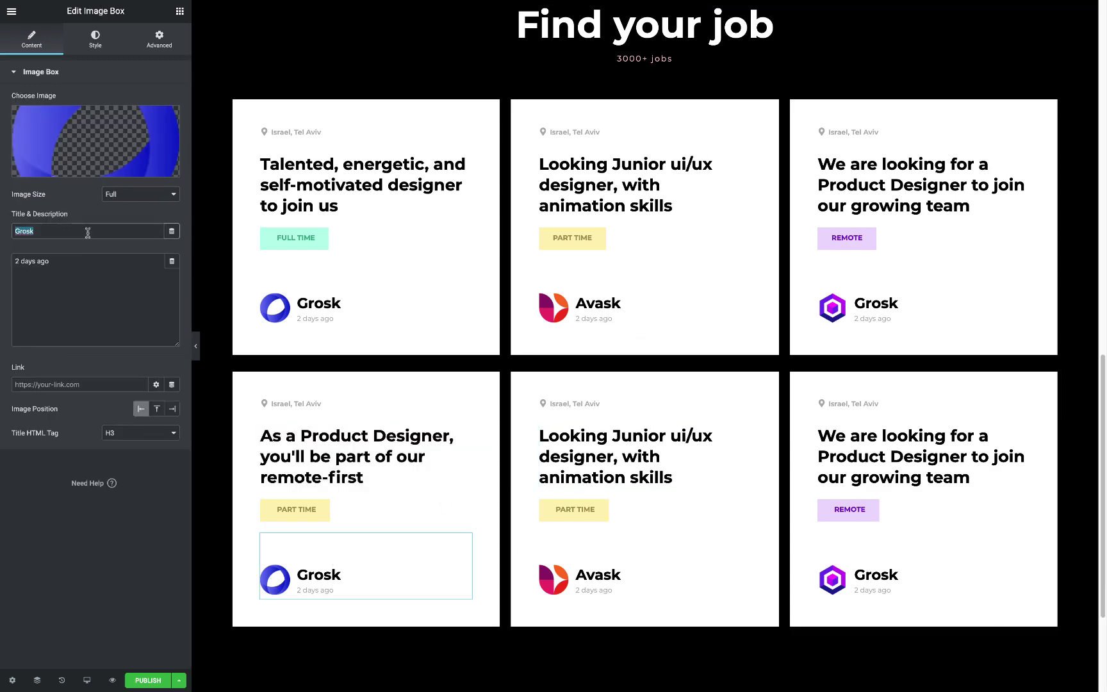
left_click(95, 141)
left_click(682, 203)
left_click(1055, 658)
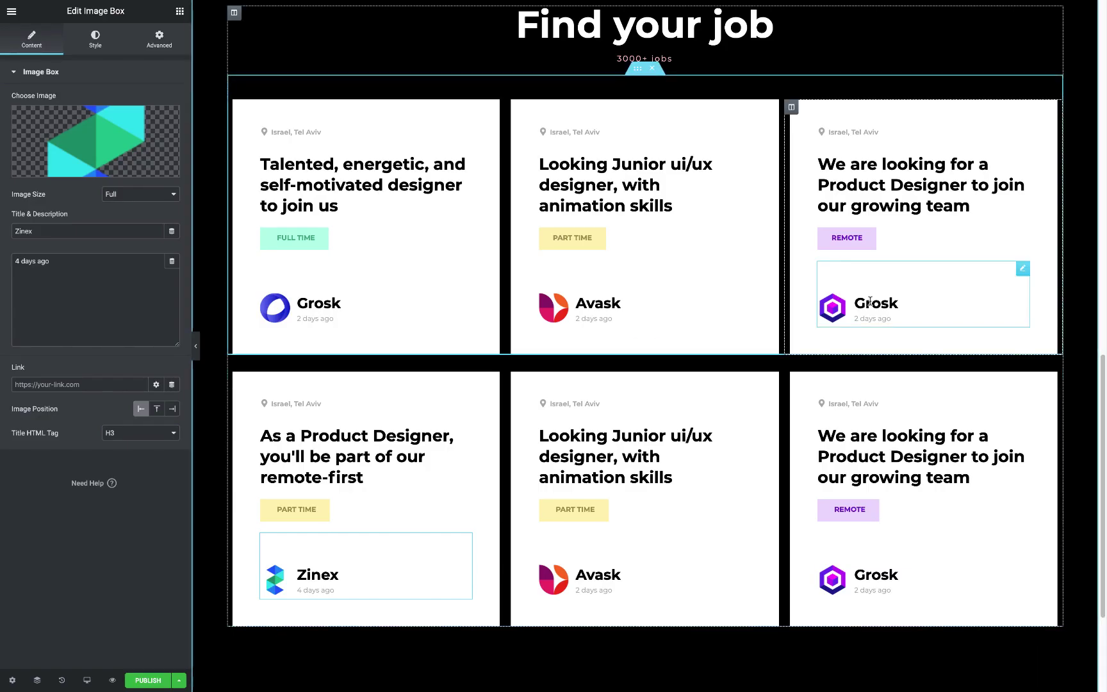
Retitle the middle second-row card, make its tag FULL TIME, and insert the round blue Ordao logo.
left_click(922, 295)
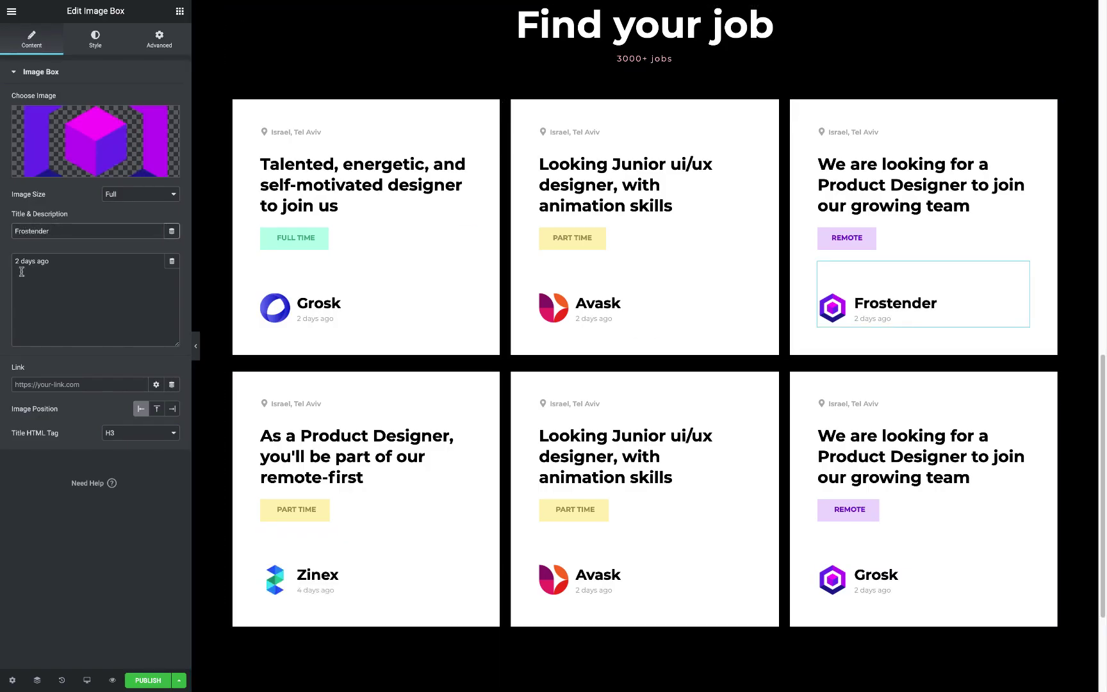
left_click(605, 456)
key("ctrl+a")
type("We;")
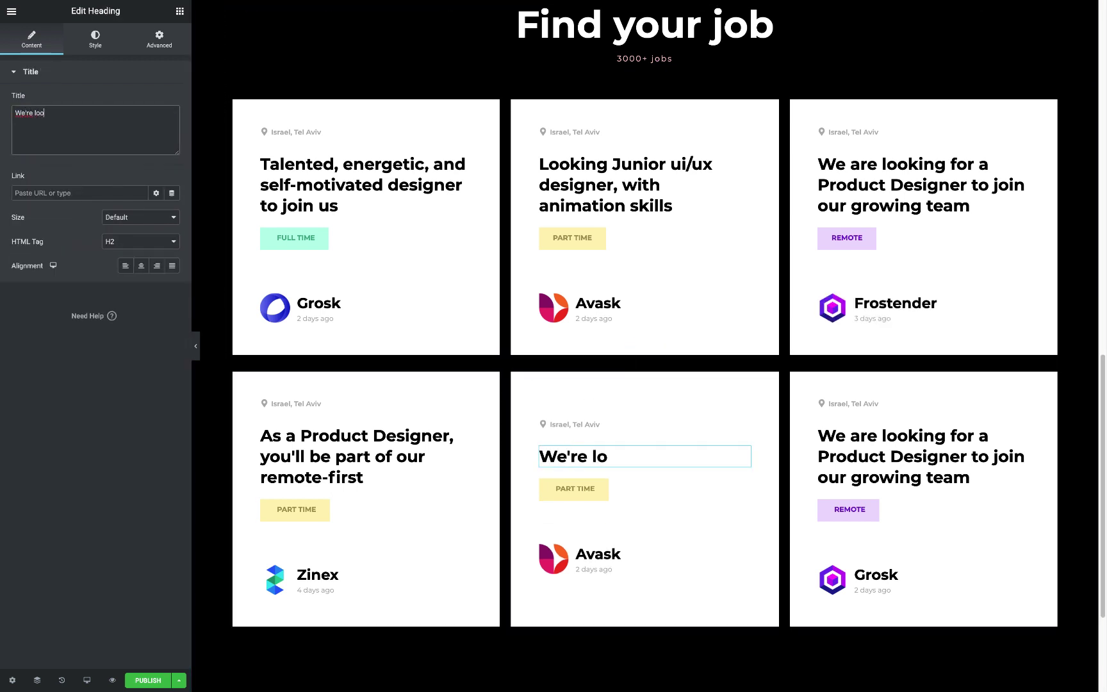
type("d a talented and creative")
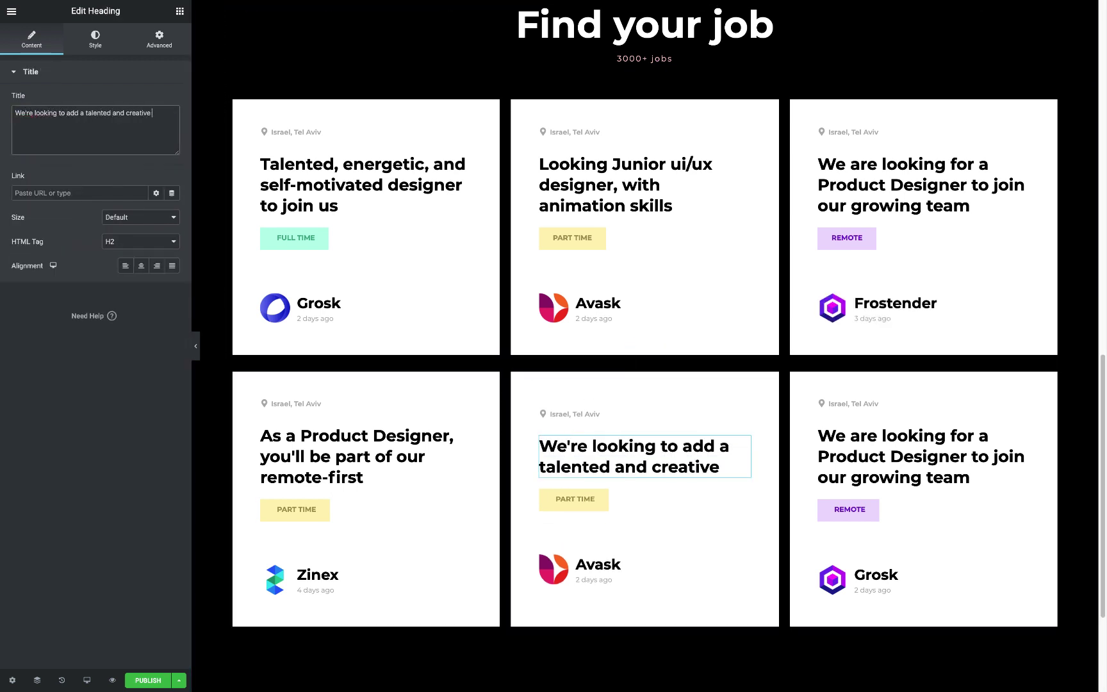
type(" designer to our team")
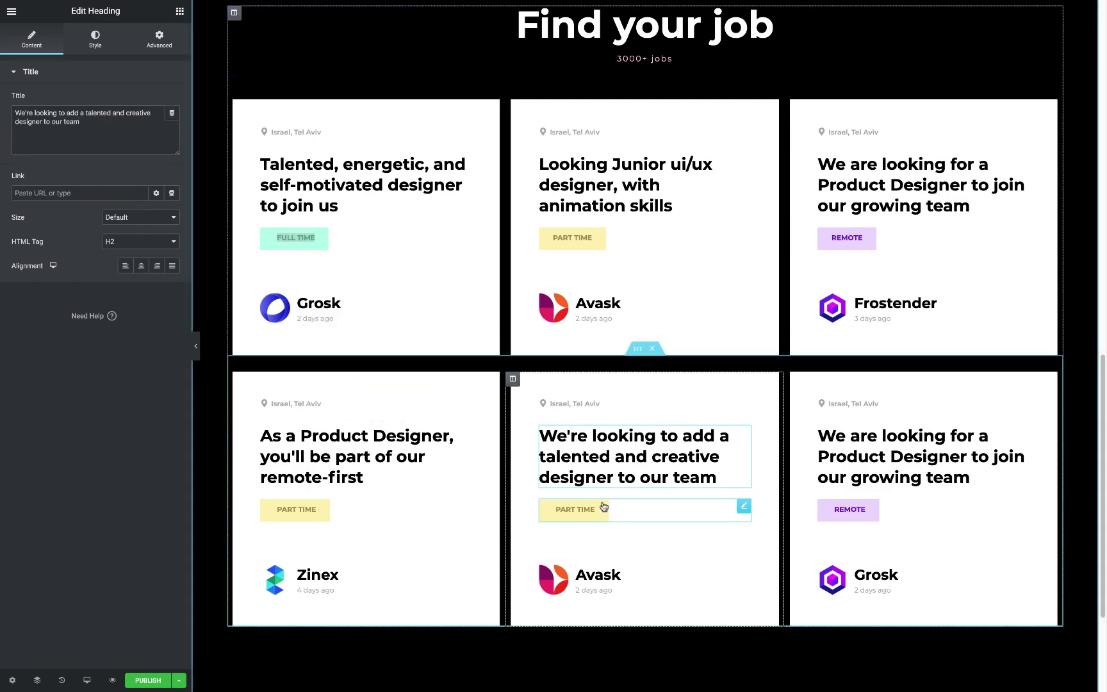
left_click(576, 509)
key("ctrl+v")
left_click(559, 590)
left_click(69, 324)
left_click(1050, 657)
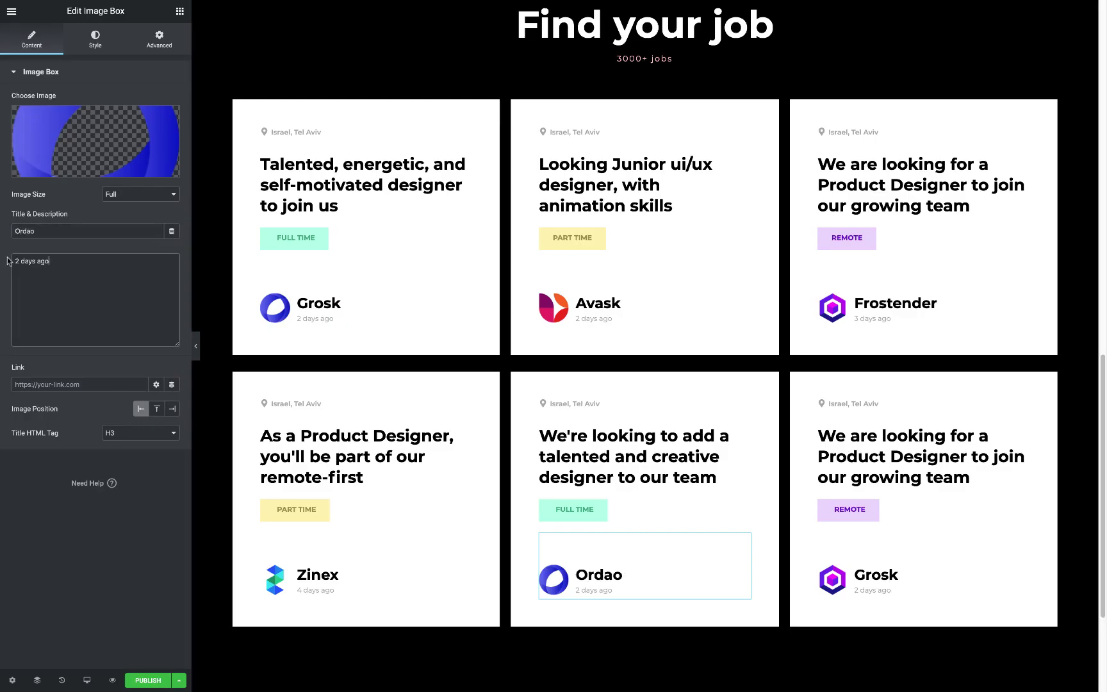
Retitle the last card, paste in a FULL TIME tag, and set the red-orange Arkan logo and name.
left_click(923, 456)
key("ctrl+a")
type("W")
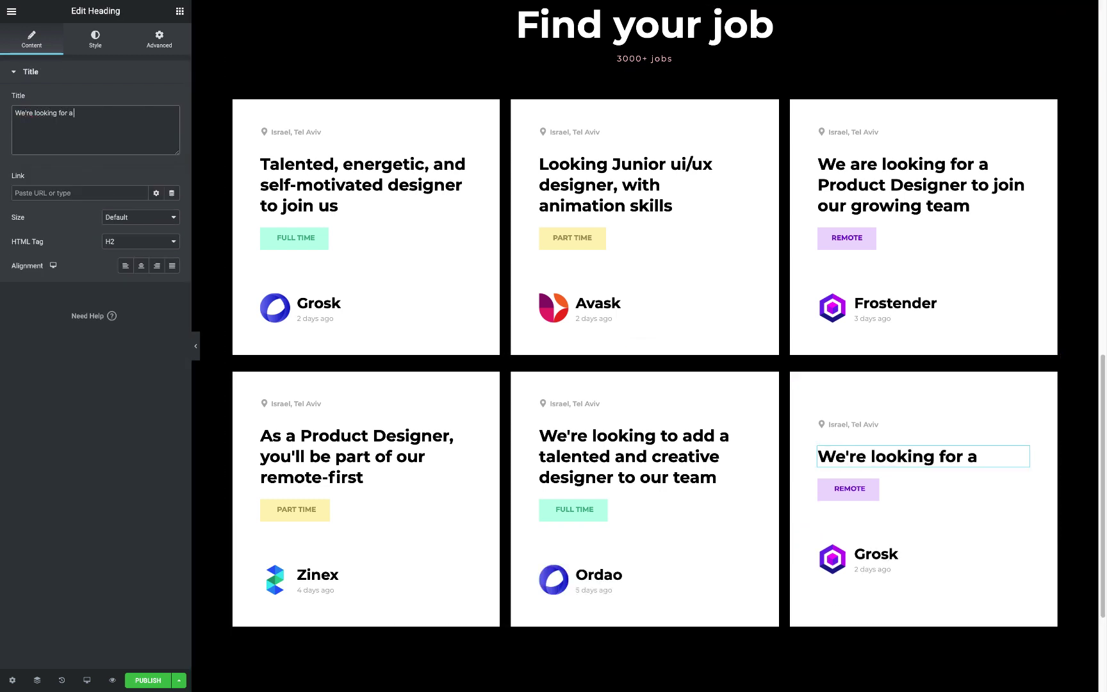
type("nted, product des")
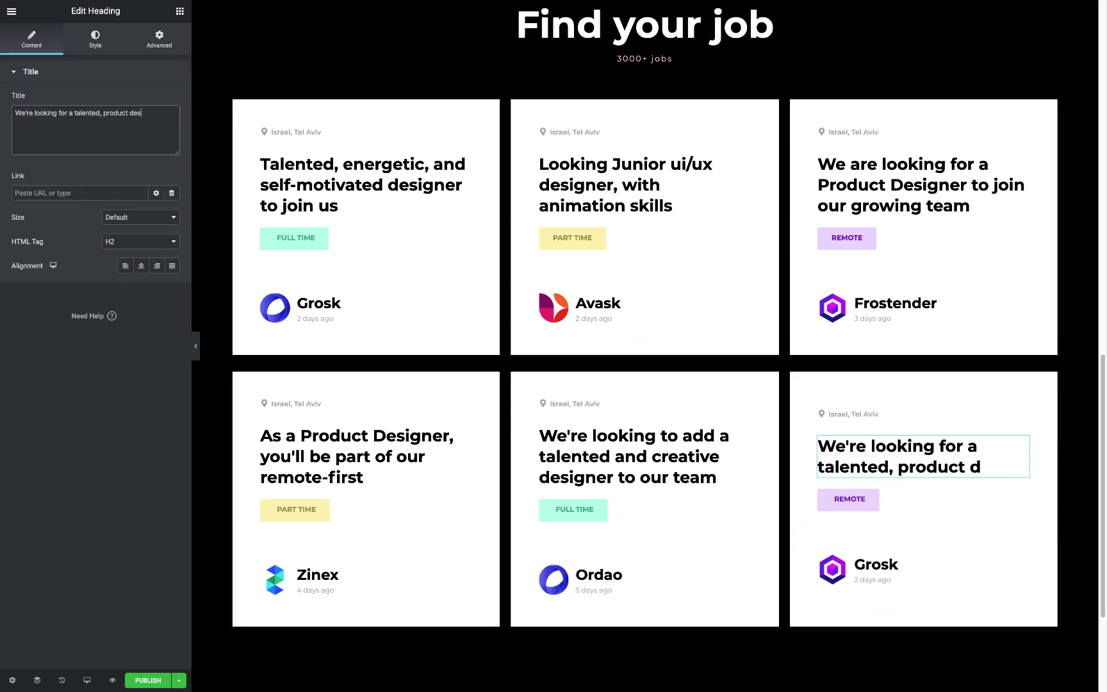
type("igner to join us")
right_click(570, 511)
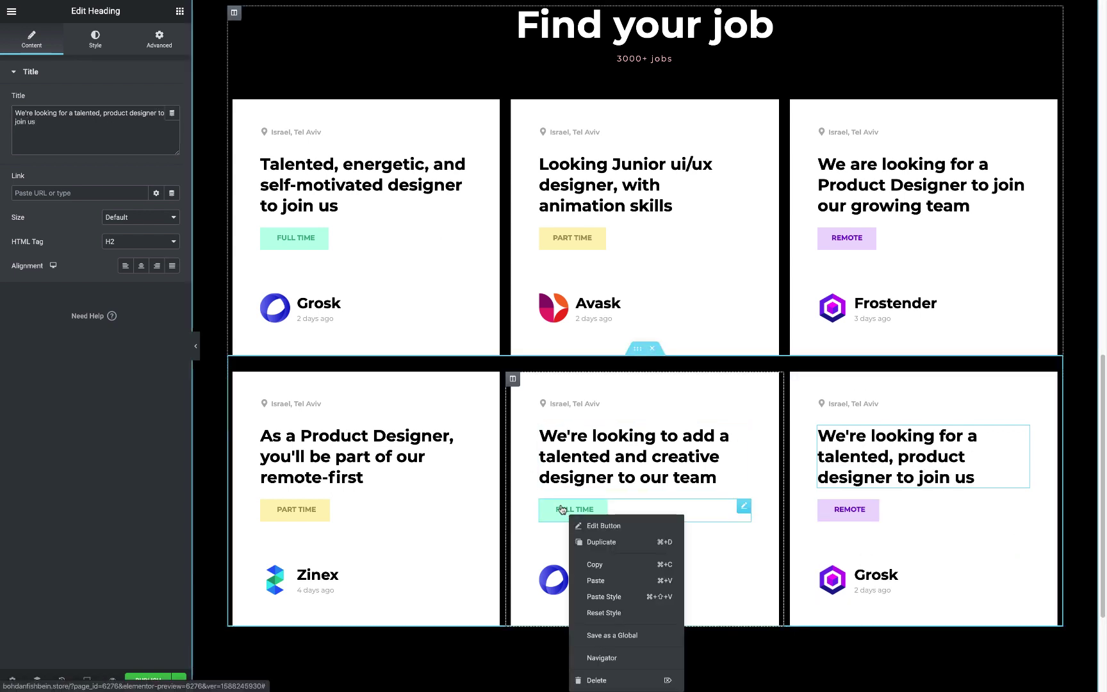
left_click(588, 558)
right_click(865, 478)
left_click(893, 541)
left_click(833, 580)
left_click(95, 139)
left_click(862, 244)
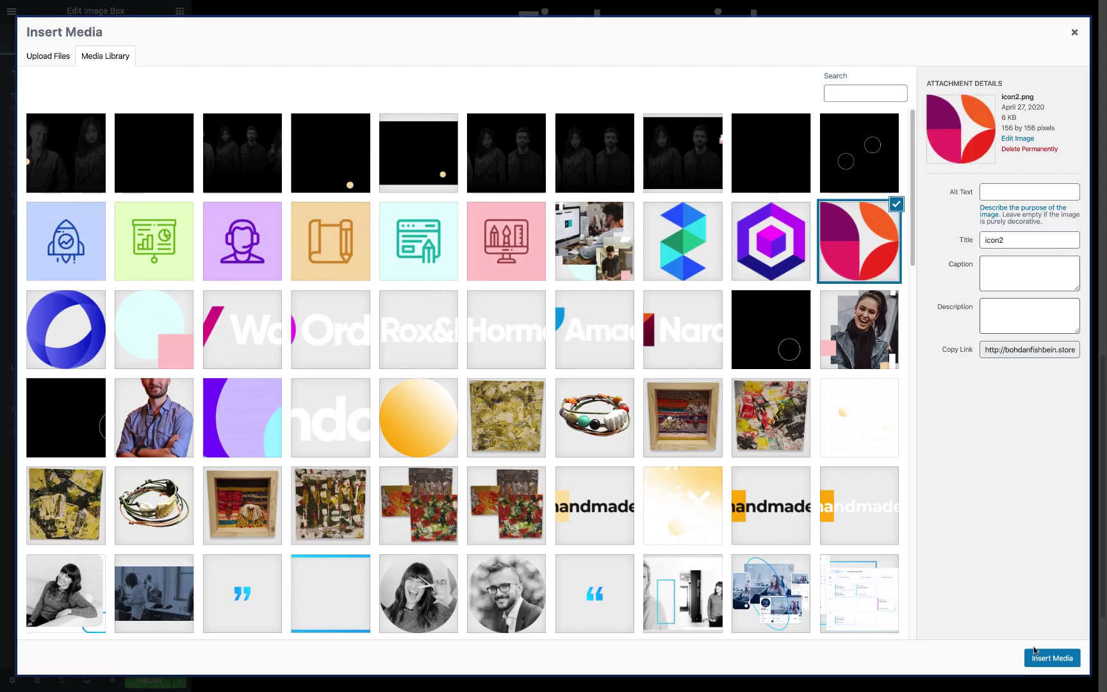
left_click(1051, 658)
double_click(74, 232)
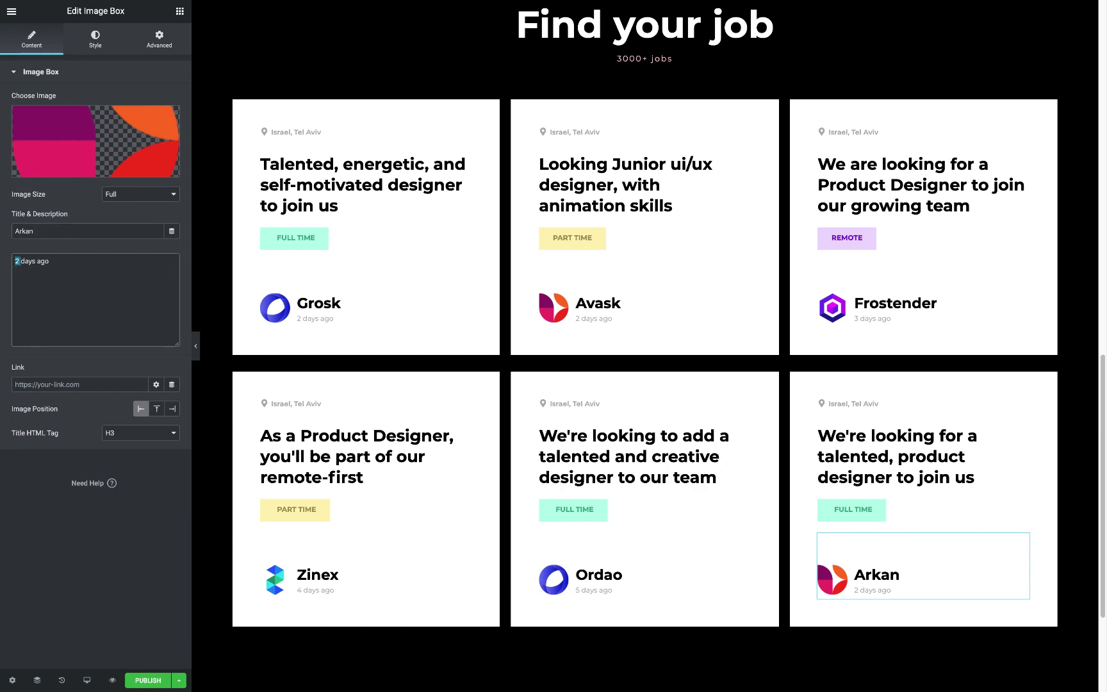
Give the Find your job section the bg4-2 circles background image, sized to Cover.
type("5")
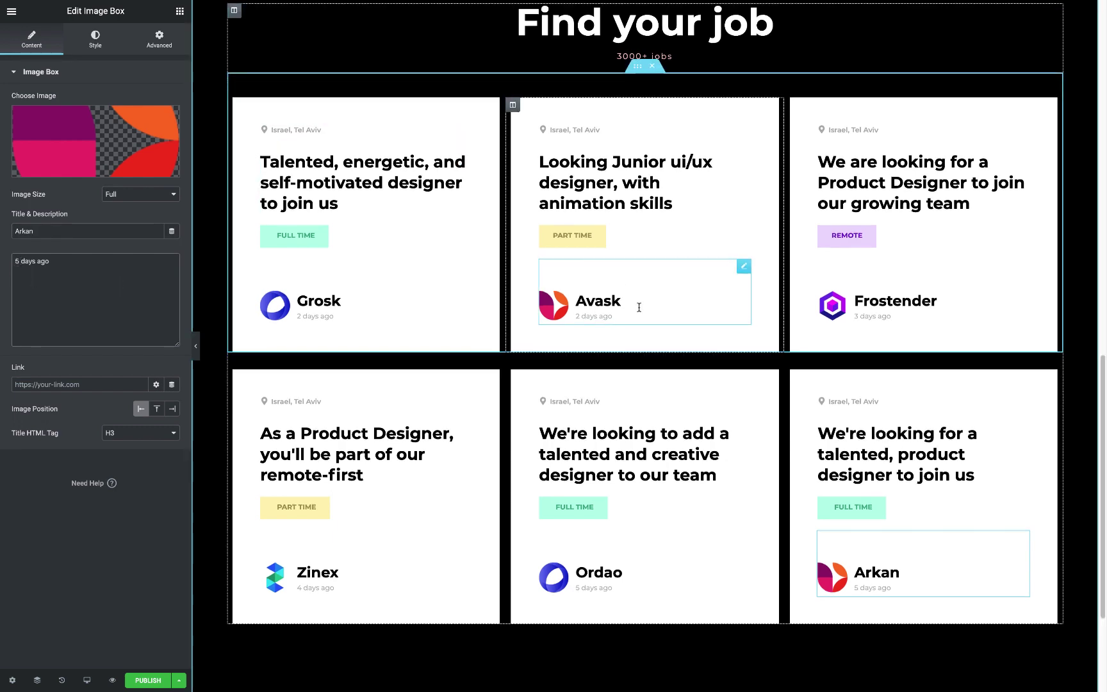
scroll(637, 309, "down", 1)
scroll(577, 192, "up", 3)
left_click(470, 92)
left_click(61, 199)
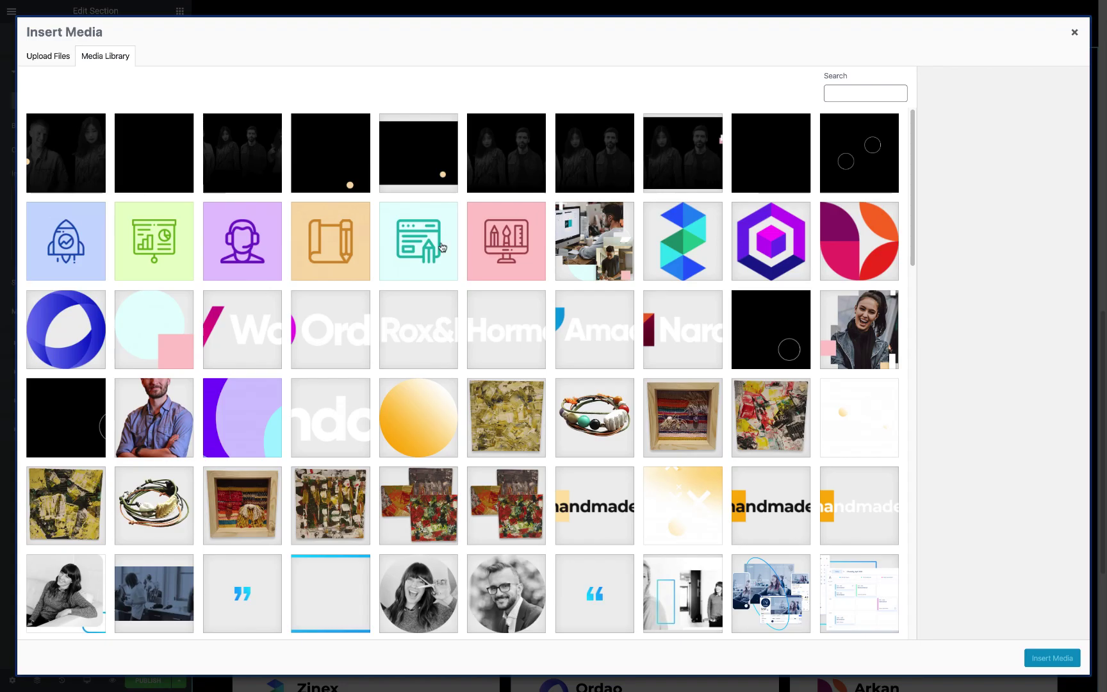
left_click(847, 163)
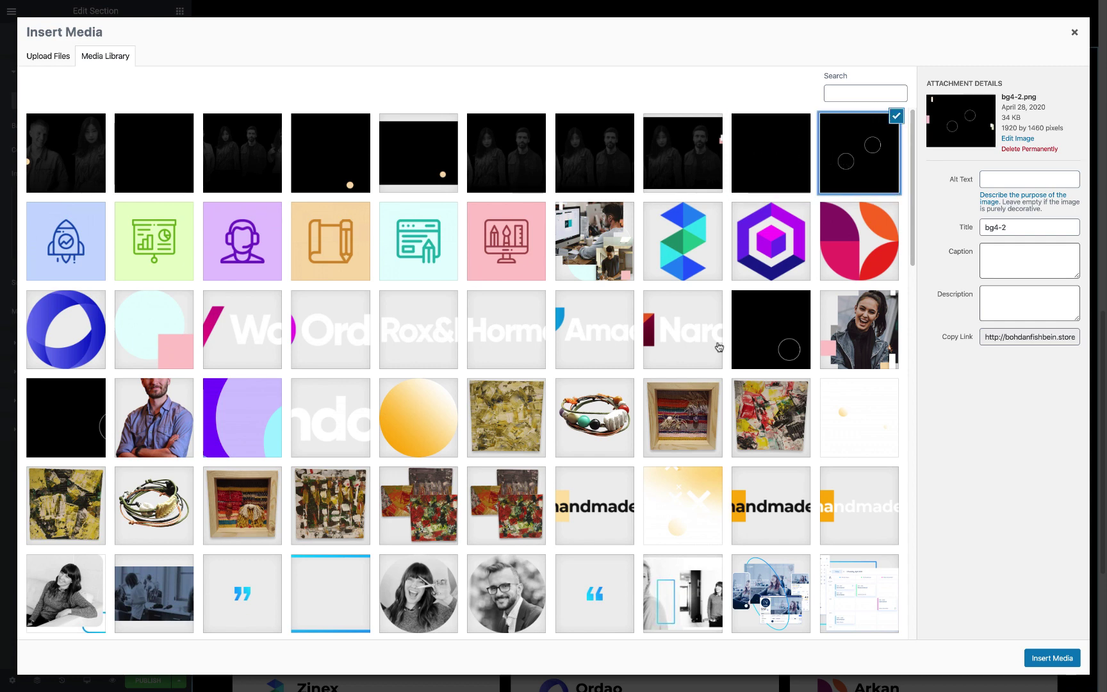
left_click(59, 410)
left_click(868, 180)
left_click(1052, 658)
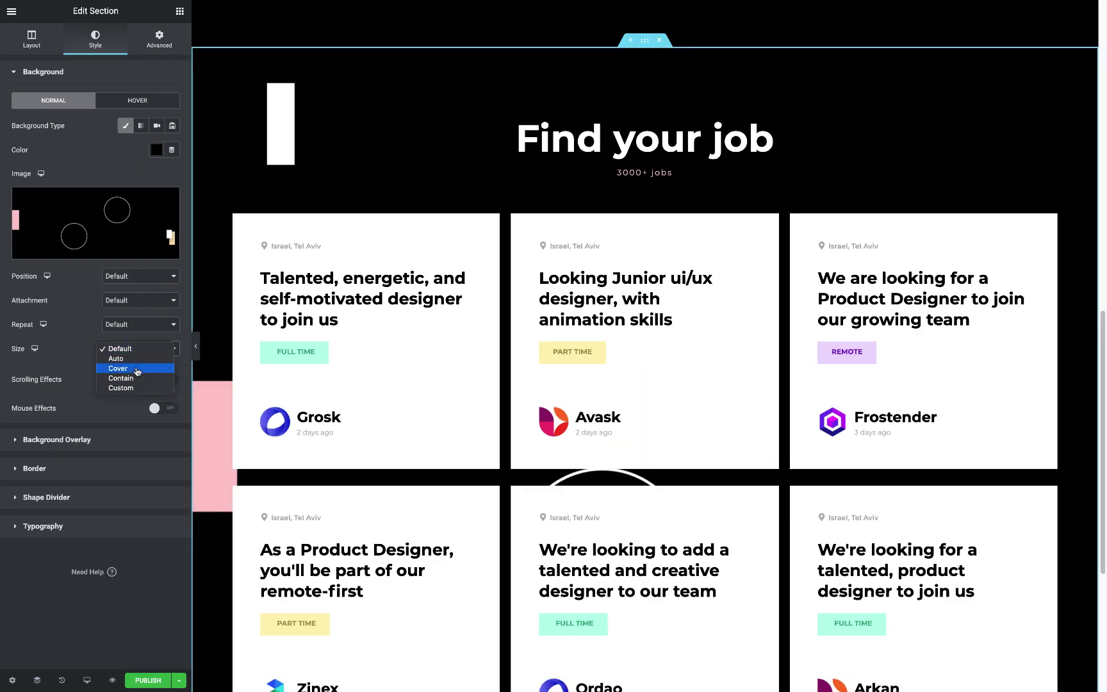
left_click(128, 314)
left_click(192, 346)
Align the job card contents to the top and add a new section below the job cards.
scroll(406, 358, "down", 3)
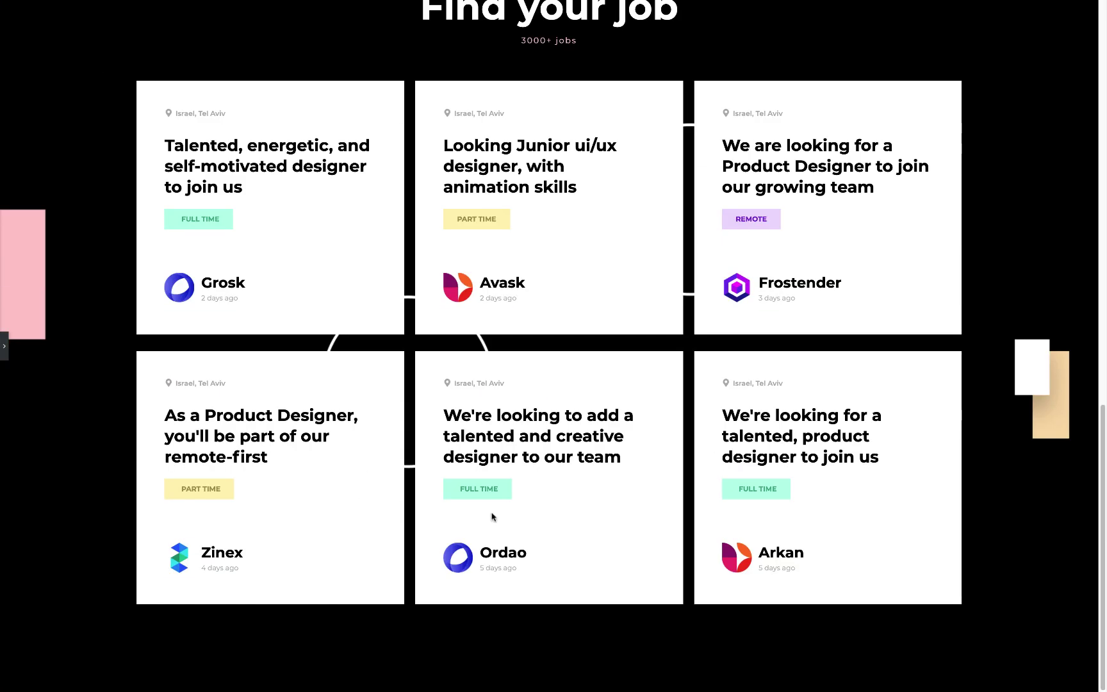
scroll(512, 507, "up", 1)
left_click(3, 349)
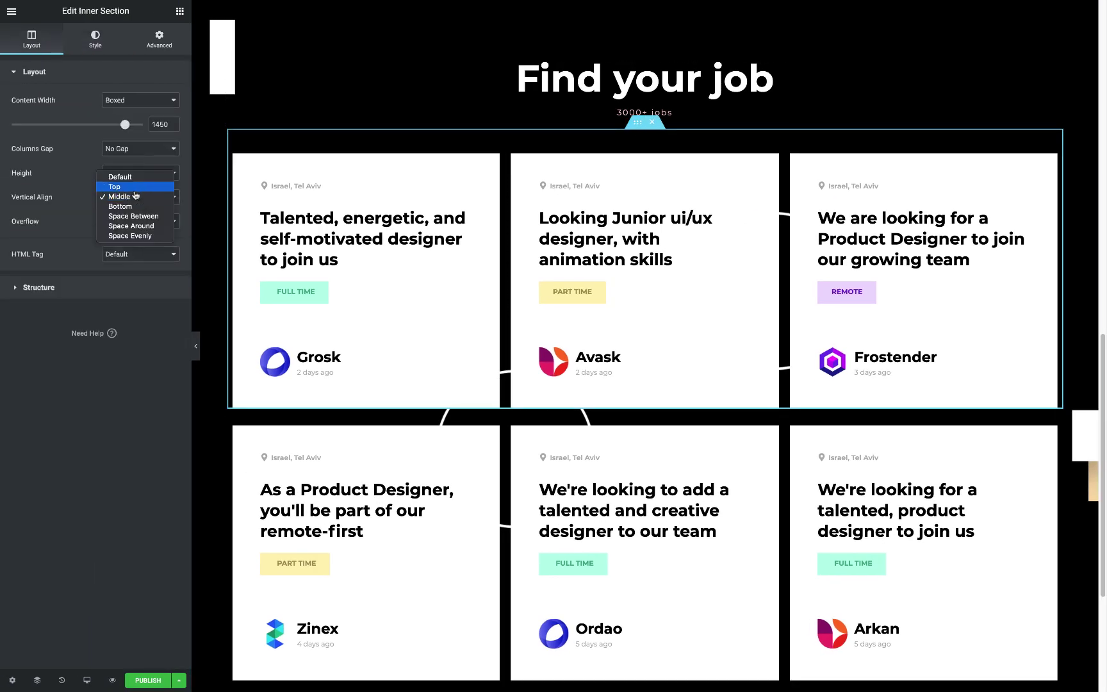
left_click(180, 11)
left_click(195, 346)
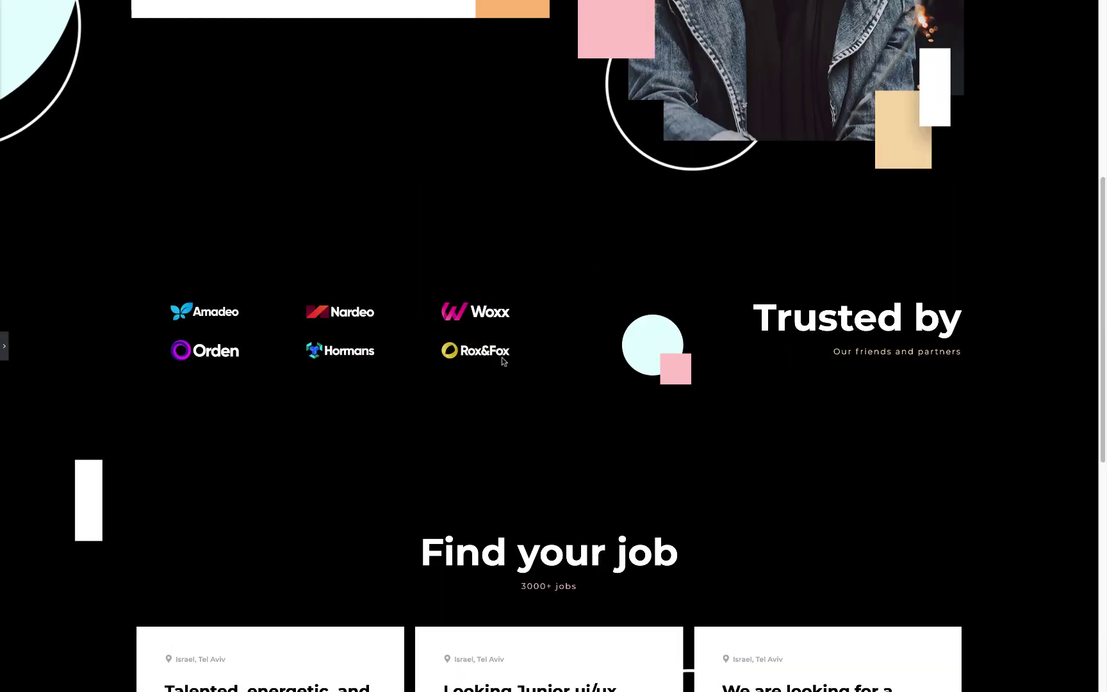
scroll(502, 356, "down", 10)
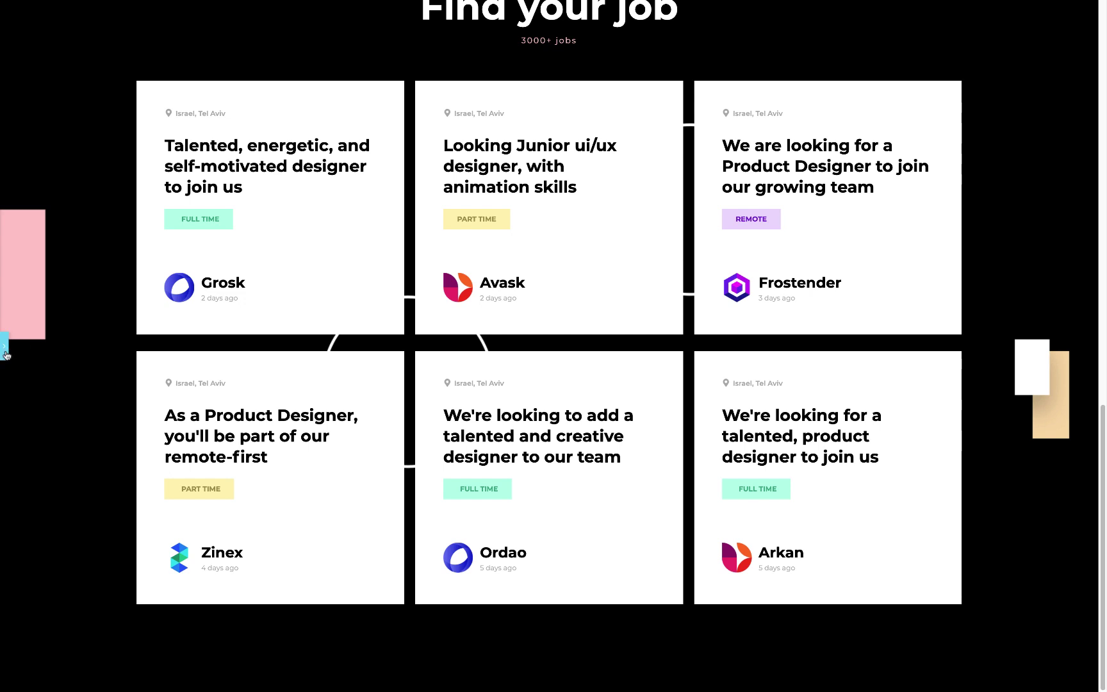
left_click(6, 354)
scroll(513, 448, "down", 3)
left_click(626, 658)
Make the new section two-column with 100 padding and a solid black background.
left_click(549, 628)
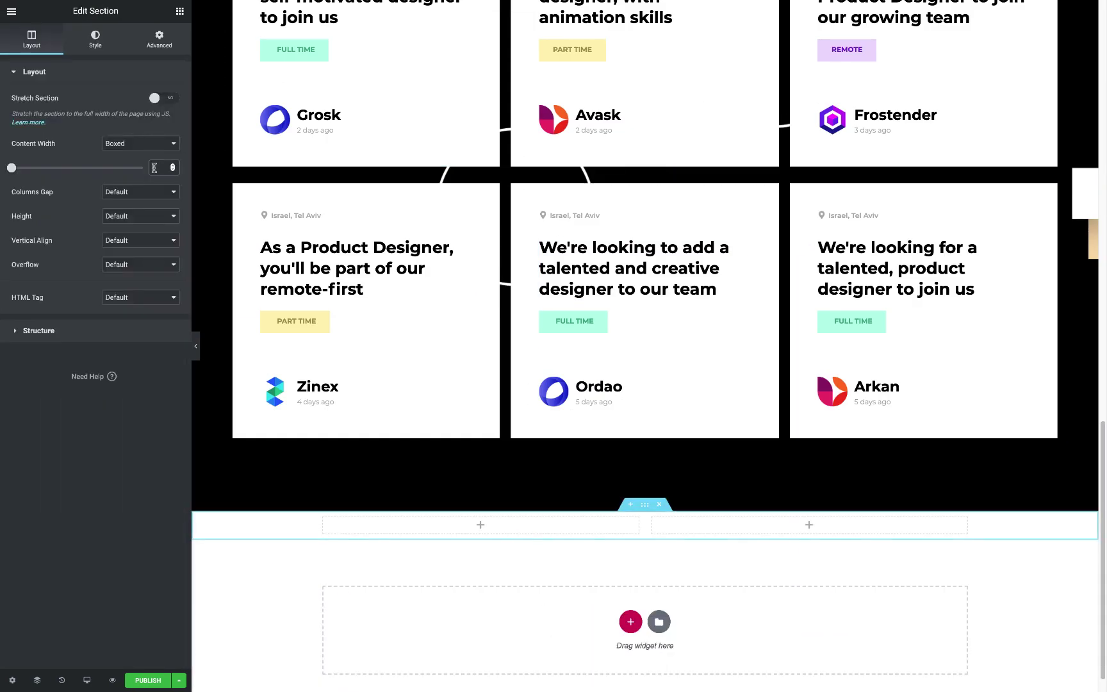
left_click(159, 38)
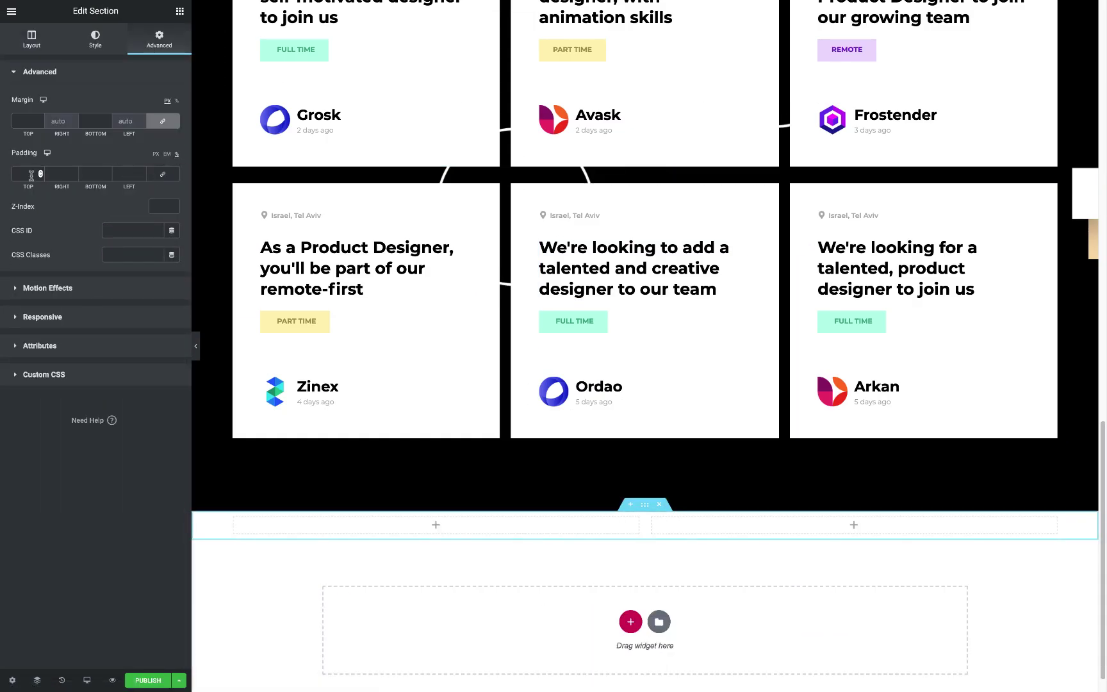
type("100")
left_click(95, 38)
left_click(125, 126)
left_click(157, 149)
left_click(44, 177)
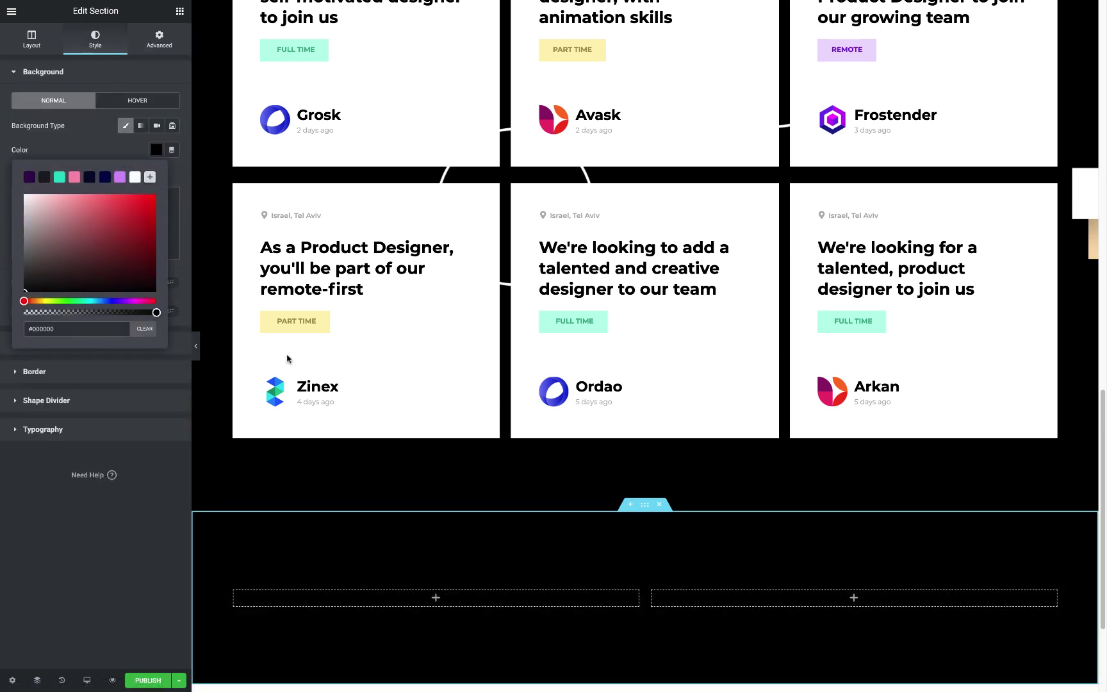
Place an Image widget placeholder in the section's left column.
scroll(595, 444, "down", 2)
left_click(435, 487)
left_click_drag(52, 187, 364, 505)
left_click(128, 195)
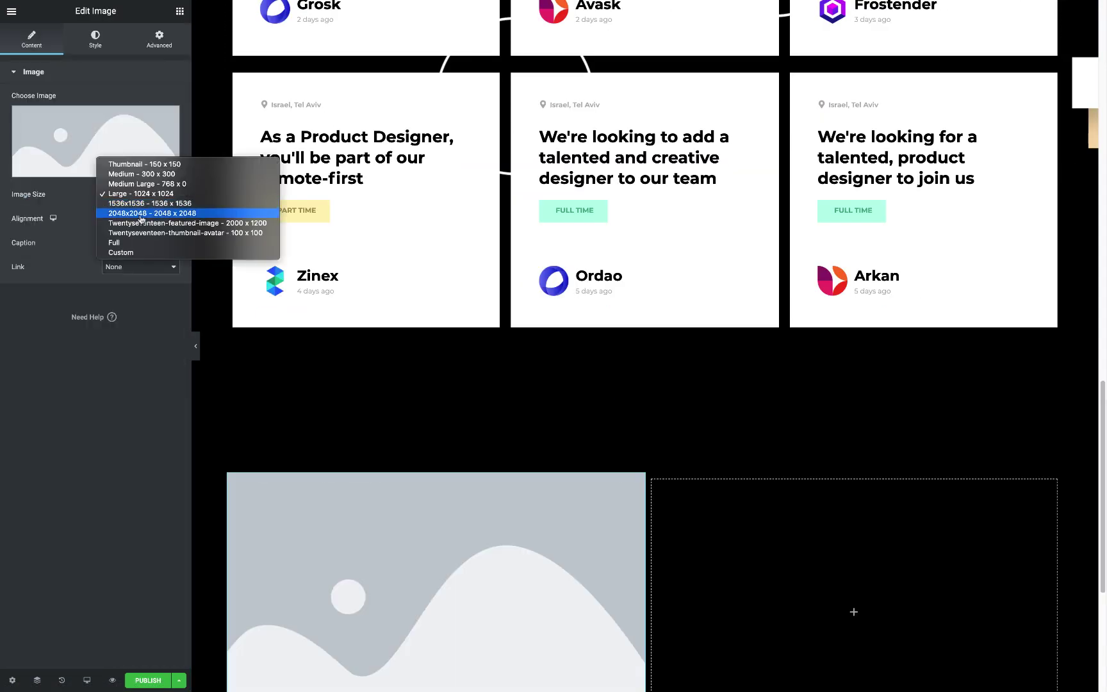
left_click(159, 39)
scroll(533, 413, "up", 8)
Copy the Find your job heading into the right column and left-align it.
right_click(638, 223)
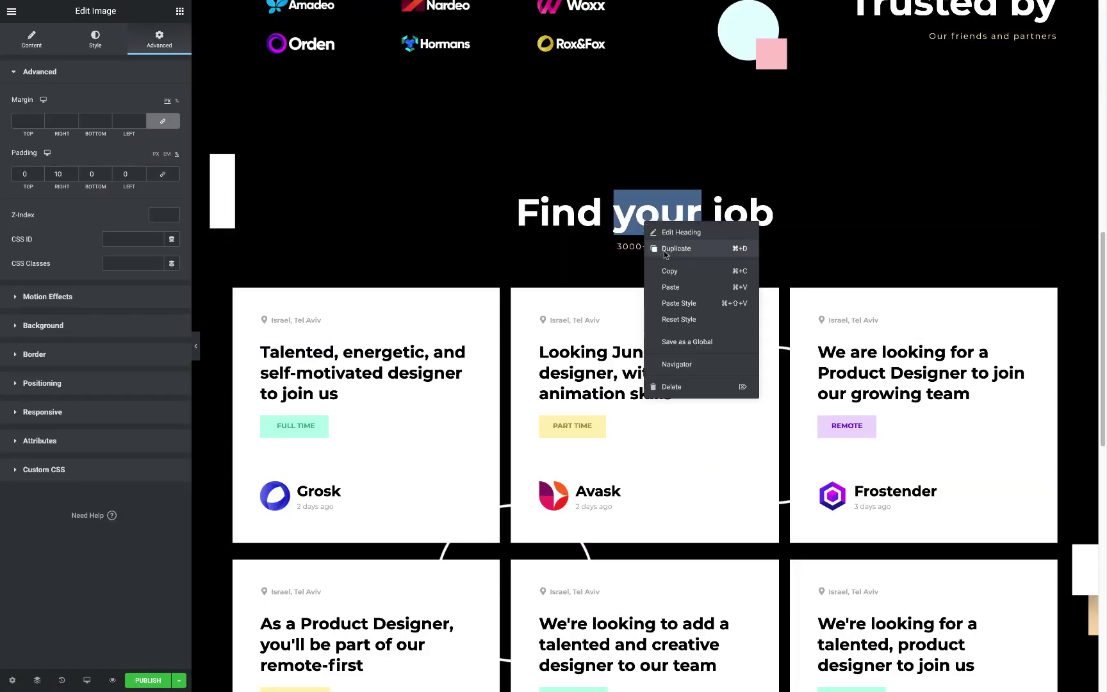
left_click(673, 271)
scroll(672, 272, "down", 7)
right_click(715, 470)
left_click(742, 556)
left_click(126, 265)
Paste the 3000+ jobs subtitle below the new heading and start retyping the heading text.
scroll(533, 385, "up", 8)
right_click(662, 218)
scroll(663, 384, "down", 7)
right_click(655, 445)
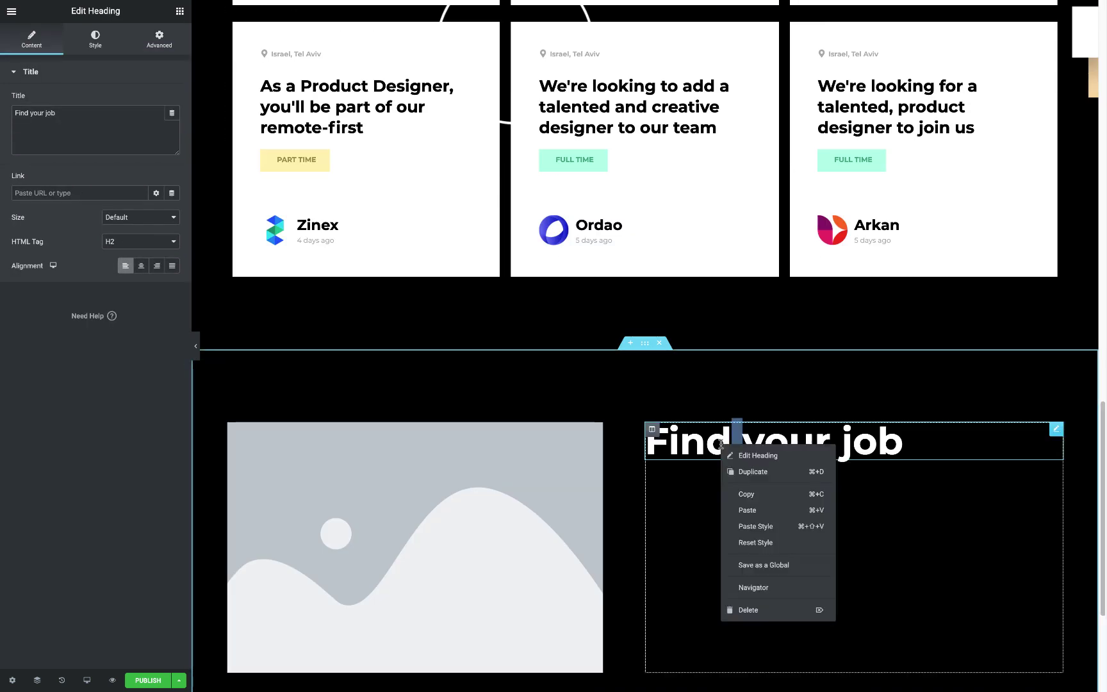
left_click(679, 507)
Change the heading to 'Get work in over 400+ categories' and give the reworded subheading a light grey colour.
type("Get work")
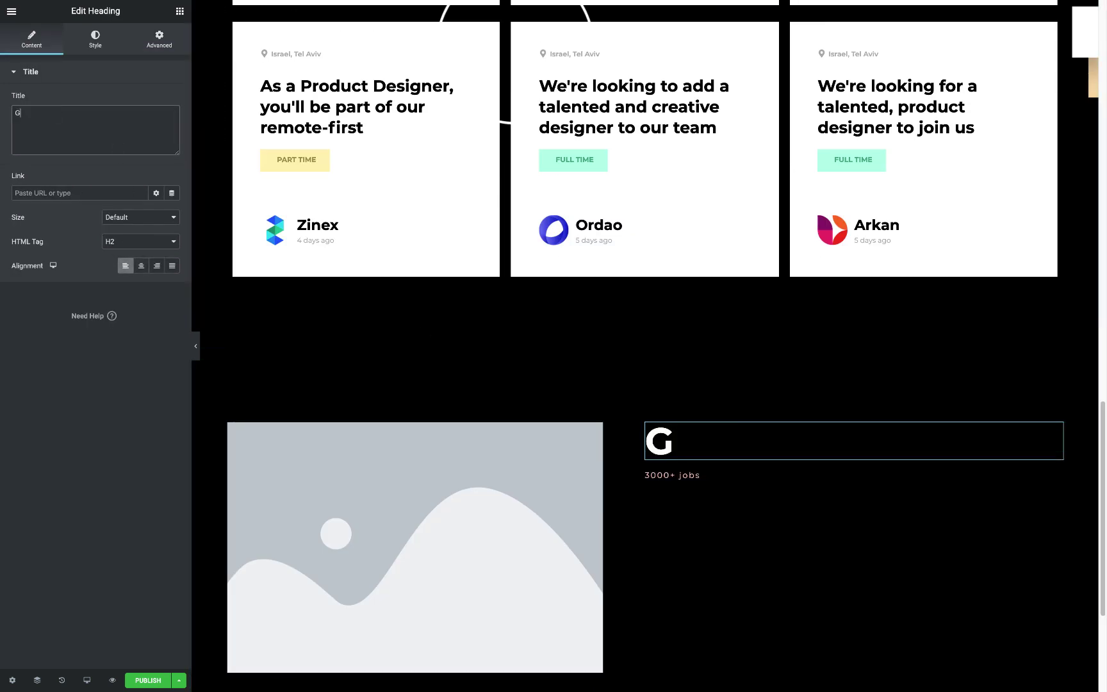
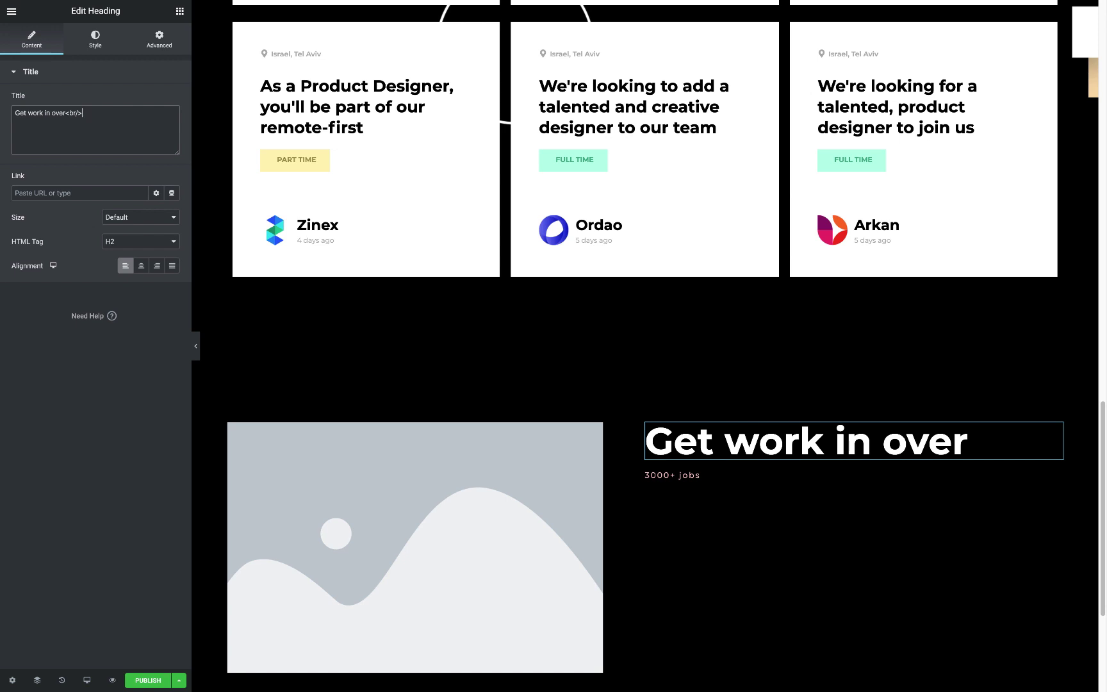
Paste the 3000+ jobs subtitle below the new heading and start retyping the heading text.
Change the heading to 'Get work in over 400+ categories' and give the reworded subheading a light grey colour.
type("400+ categories")
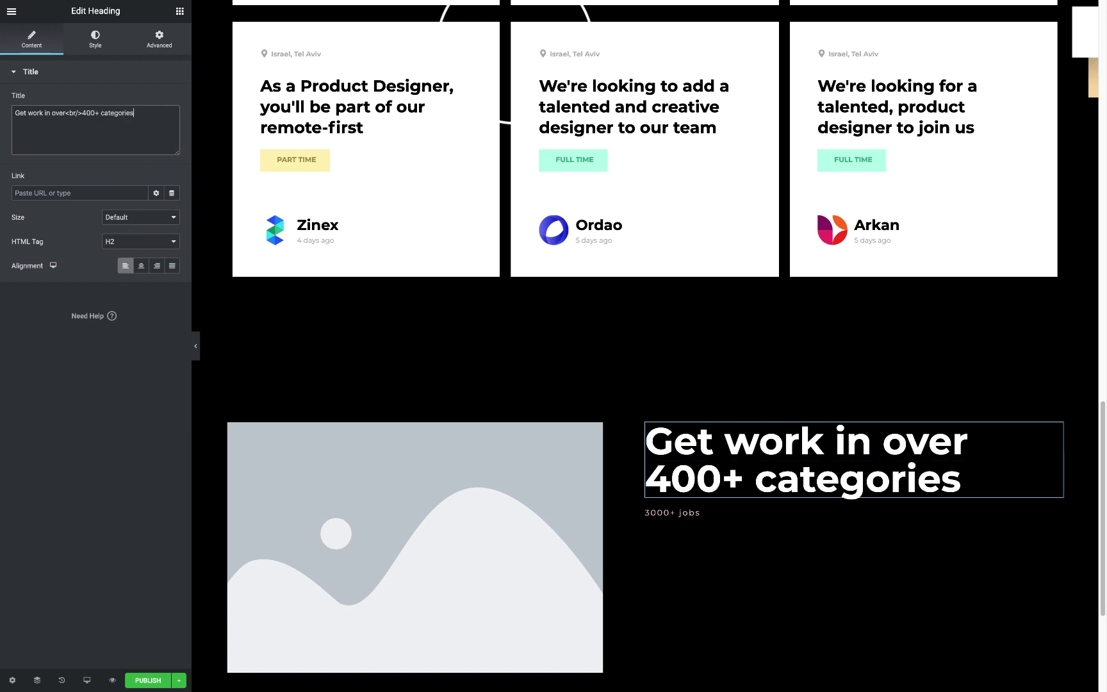
left_click(671, 512)
triple_click(102, 126)
type("Many options to find a dream job for you")
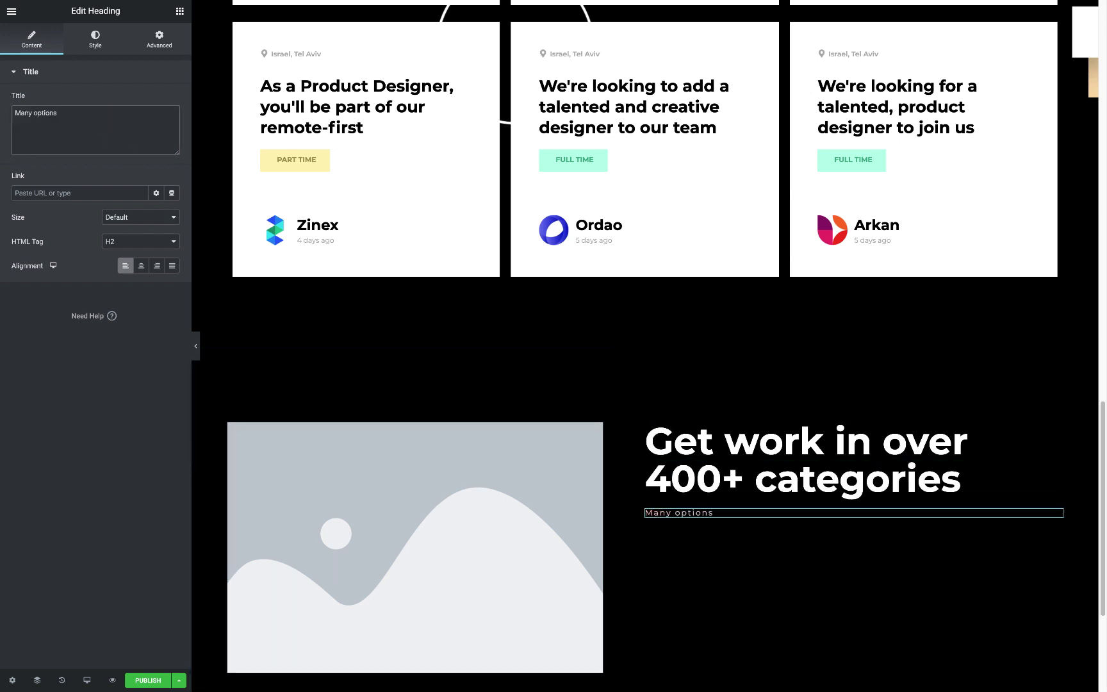
left_click(84, 47)
left_click(156, 100)
type("e3e3")
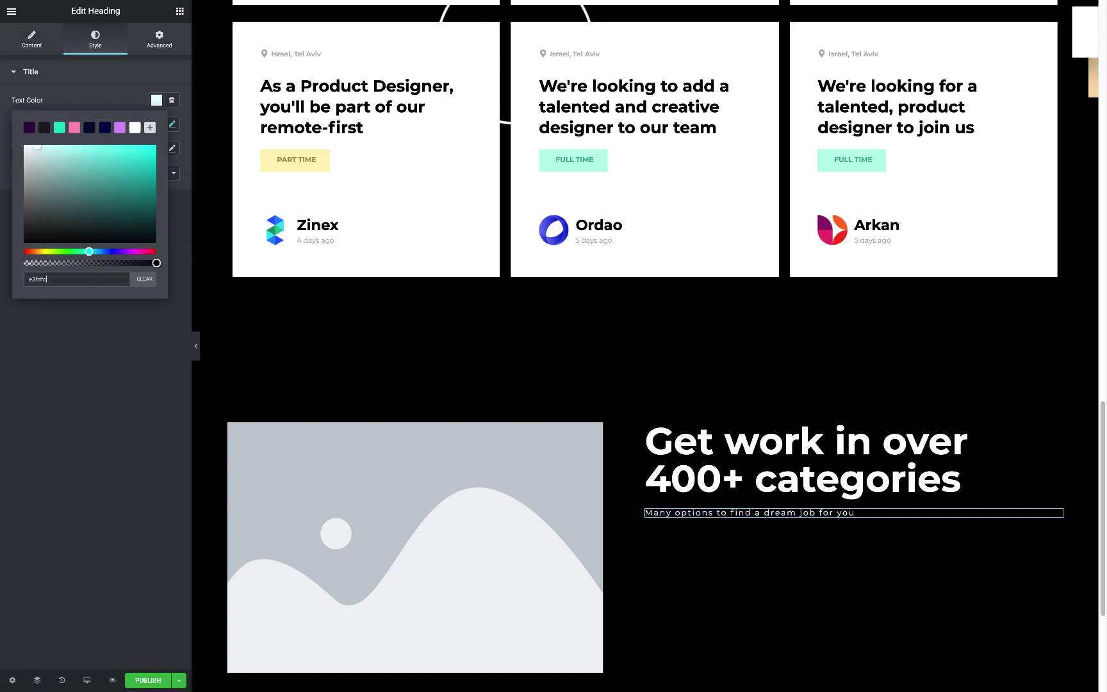
left_click(473, 381)
Add an inner section below the subheading and give it a third column.
left_click(179, 11)
mouse_move(49, 122)
left_mouse_down()
mouse_move(185, 242)
mouse_move(686, 497)
left_mouse_up()
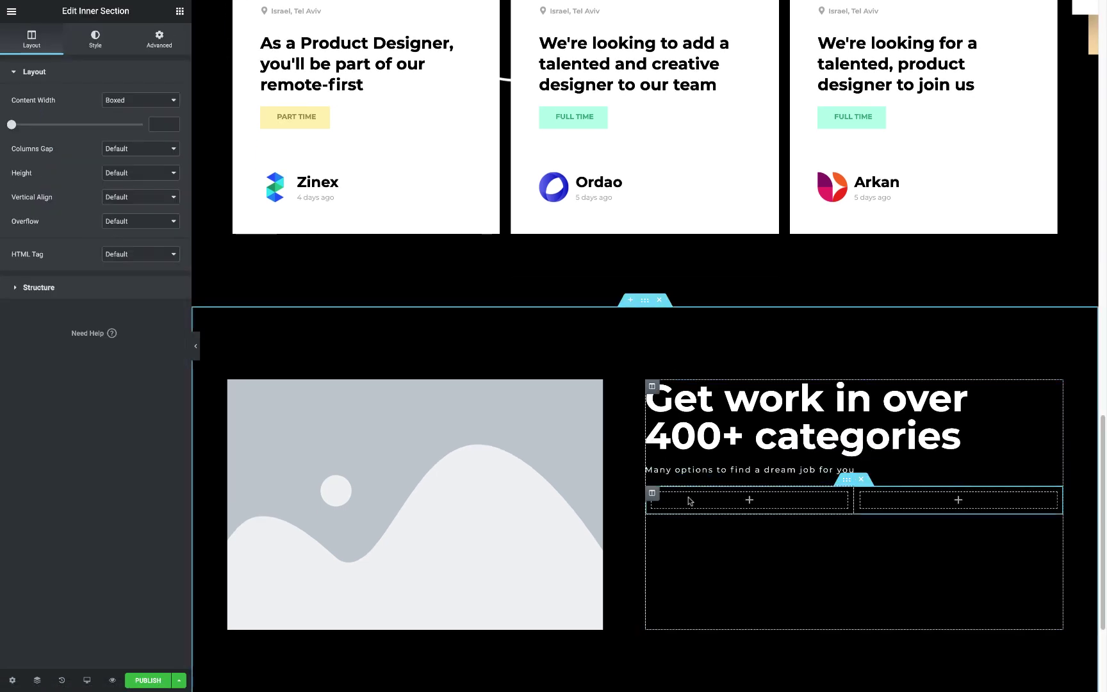
right_click(651, 505)
left_click(671, 522)
Set the inner section's top padding to 5.
left_click(847, 480)
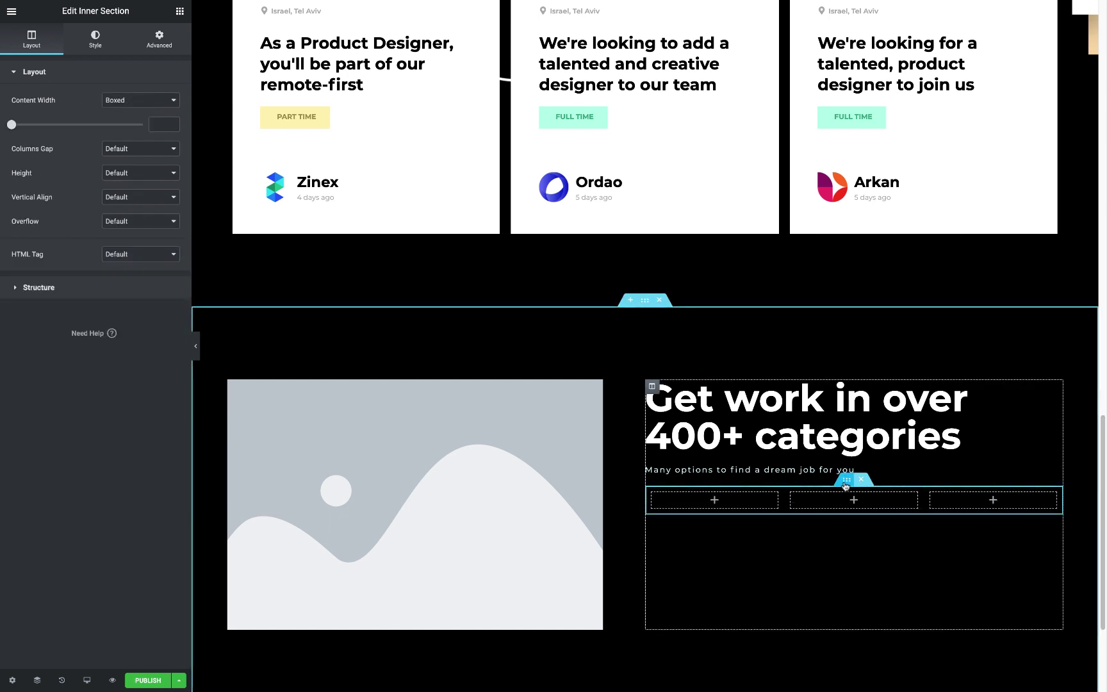
left_click(159, 40)
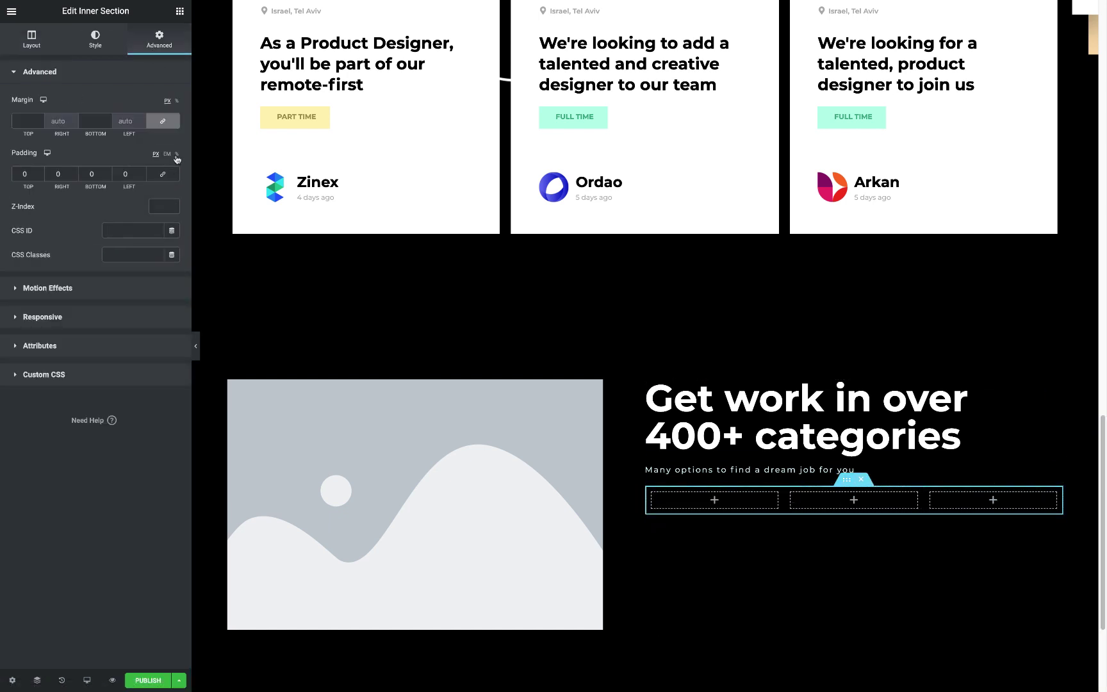
left_click(26, 174)
type("5")
scroll(253, 67, "down", 1)
left_click(180, 11)
Place an Image Box in the first column using the pink design icon, trimming the placeholder description.
type("im")
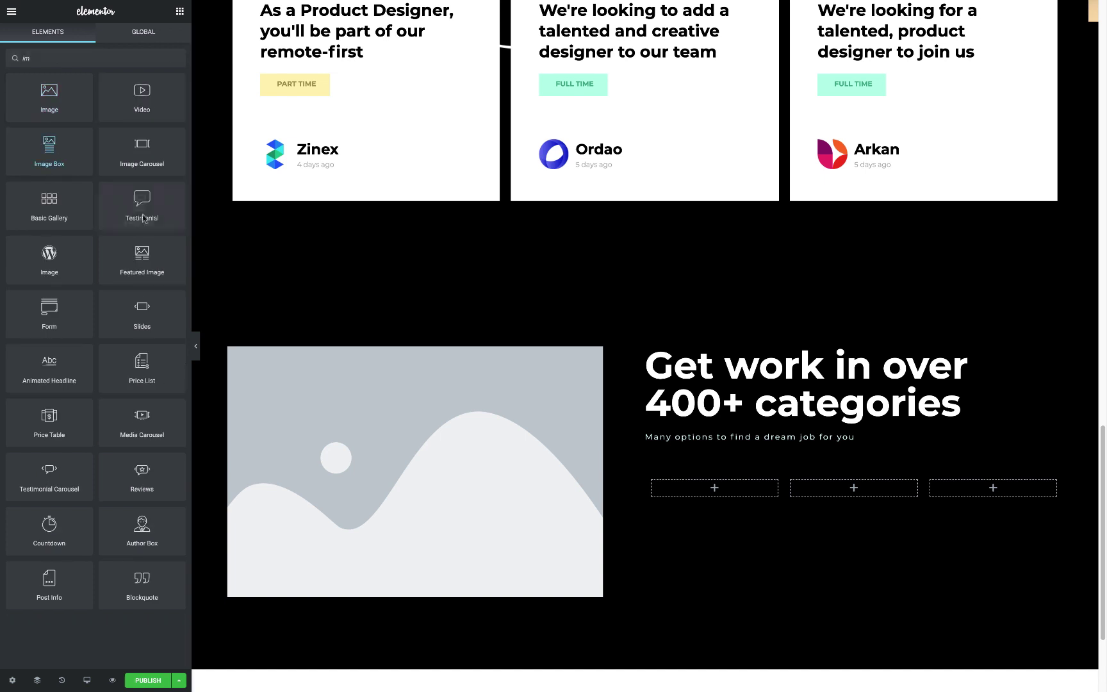
mouse_move(49, 151)
left_mouse_down()
mouse_move(562, 349)
mouse_move(715, 488)
left_mouse_up()
left_click(95, 38)
left_click(33, 358)
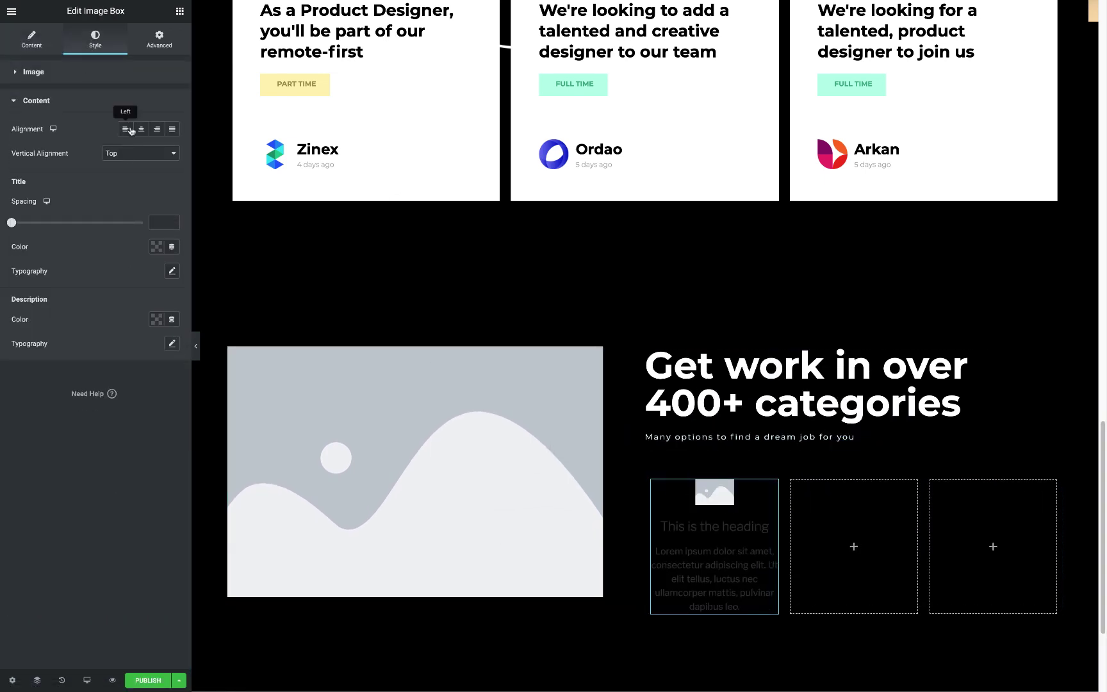
left_click(31, 38)
left_click(96, 141)
double_click(487, 257)
type("Design & Creative")
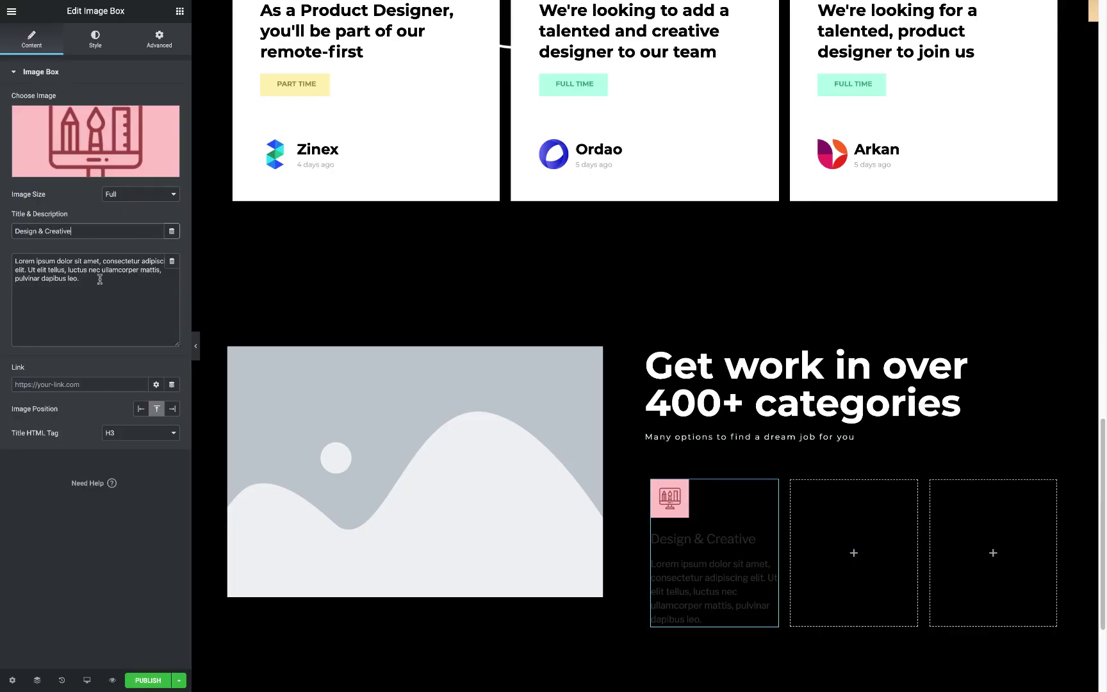
left_click_drag(99, 269, 77, 279)
key("BackSpace")
Set the image width to 22% with the Sink hover animation.
left_click(94, 38)
left_click(160, 166)
type("2")
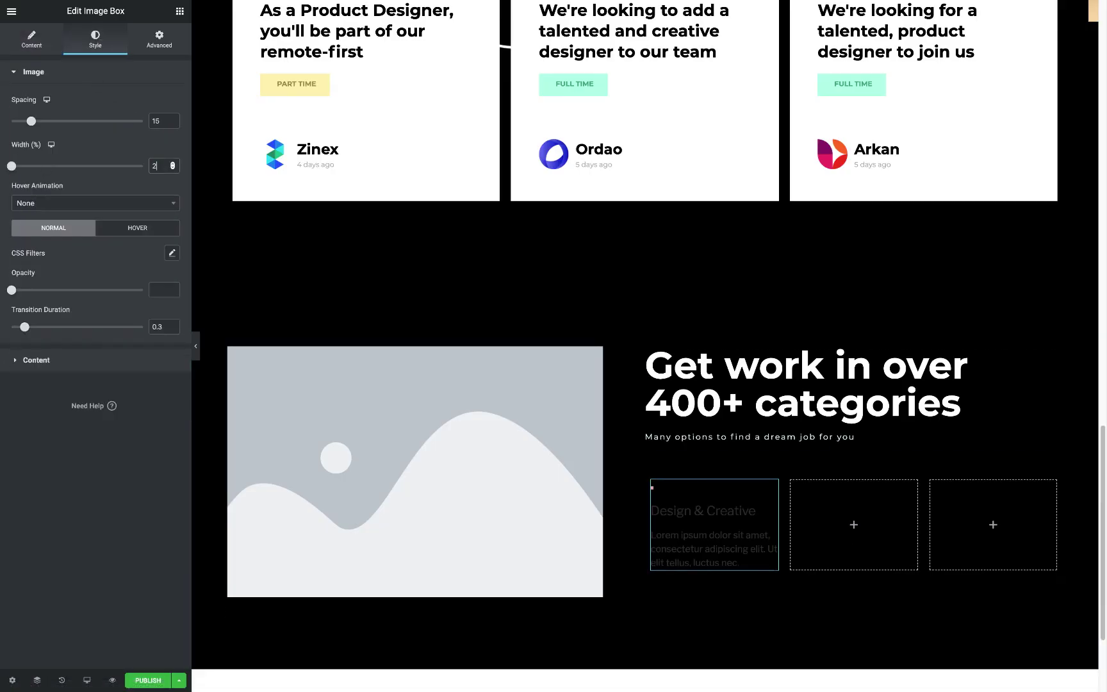
type("2")
left_click(94, 204)
left_click(132, 311)
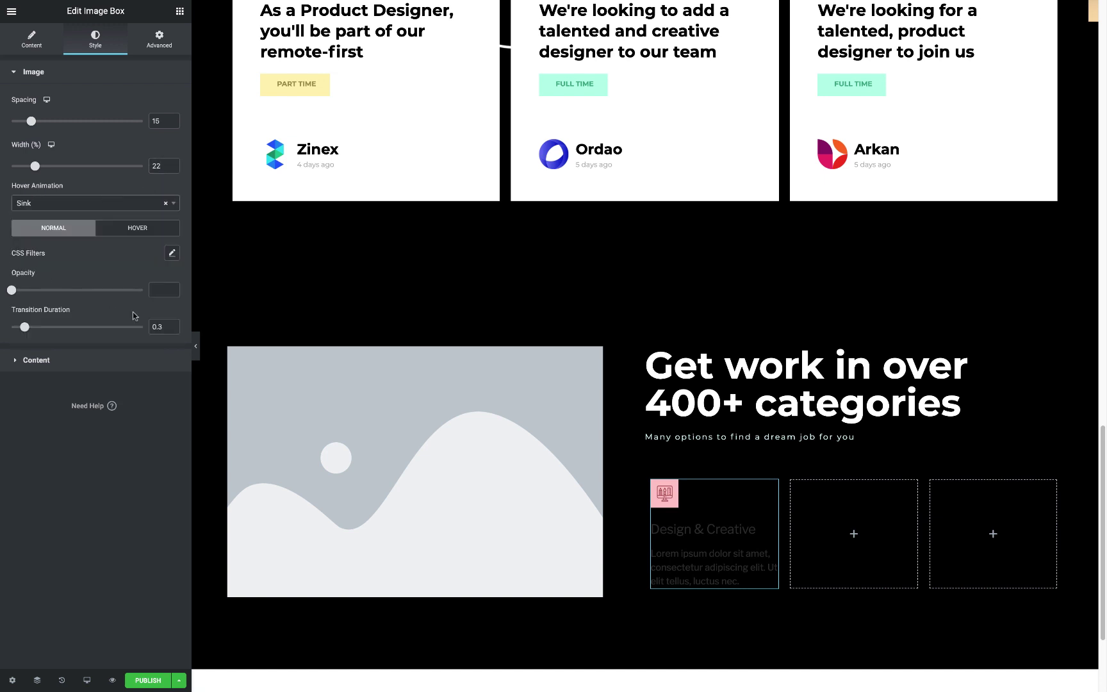
Style the title white Montserrat, size 20, weight 600, with spacing 8 below.
left_click(128, 360)
left_click_drag(12, 224, 21, 222)
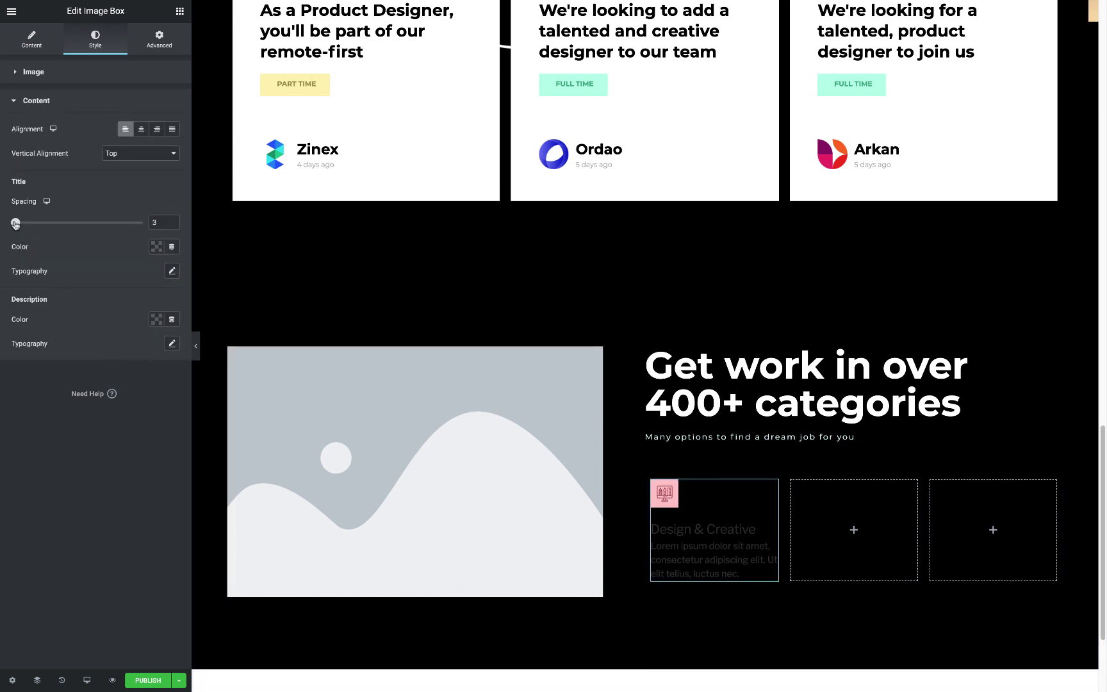
left_click(156, 247)
left_click(122, 273)
left_click(172, 271)
left_click(104, 307)
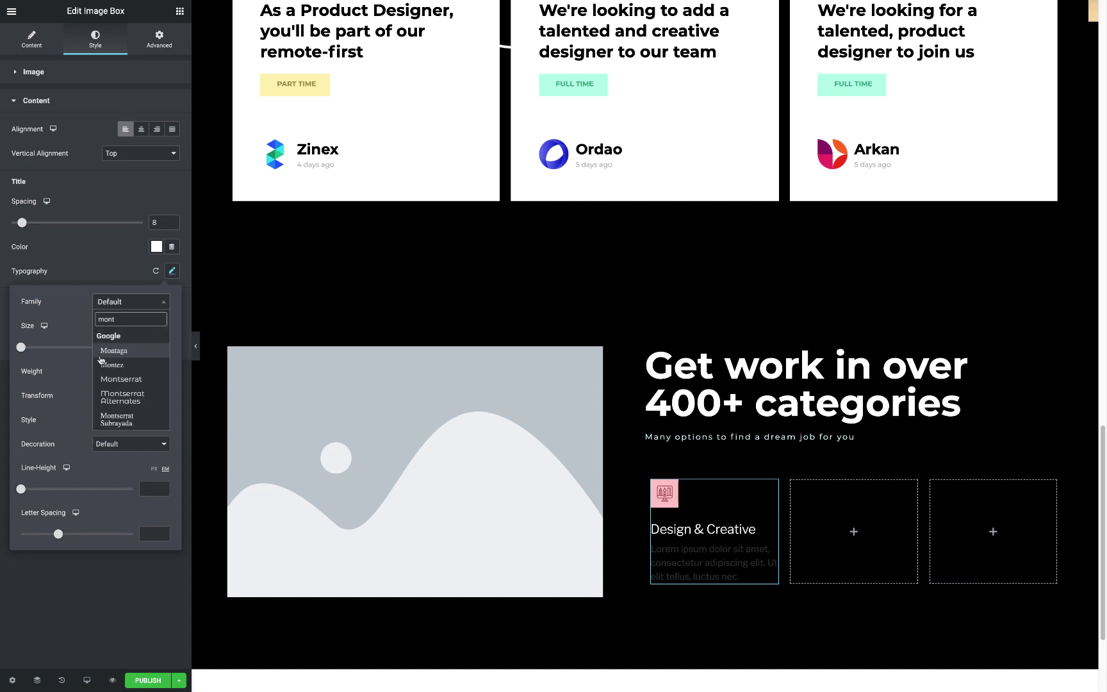
left_click(109, 349)
left_click(154, 347)
type("20")
left_click(130, 371)
left_click(106, 351)
left_click(122, 271)
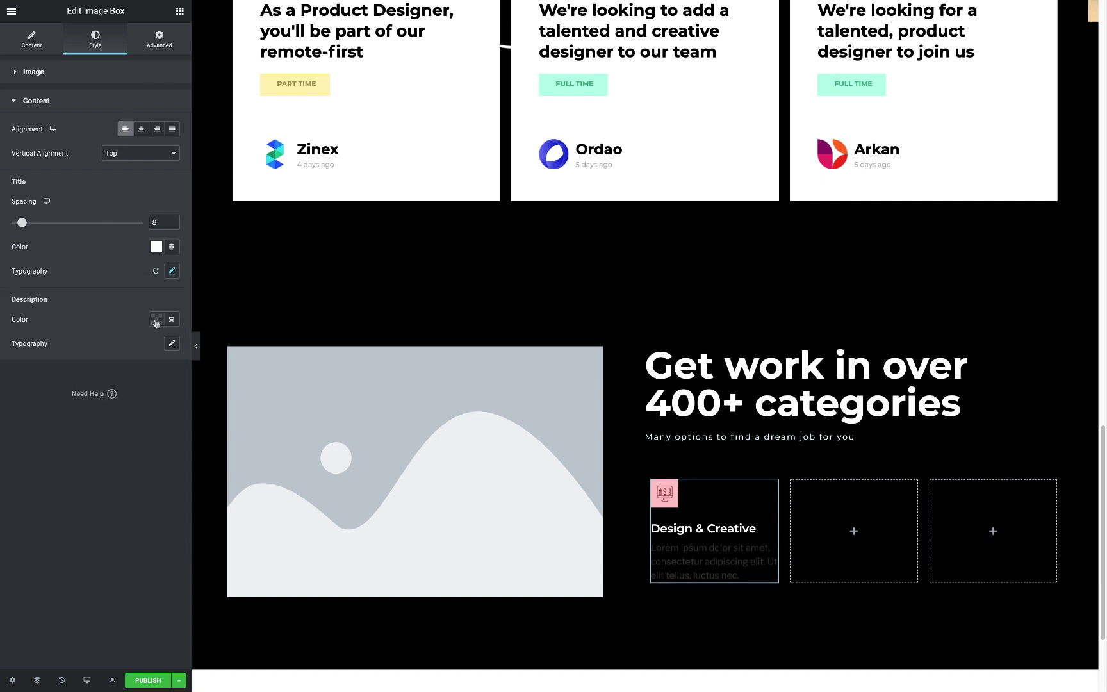
Style the description in a lighter colour, Montserrat size 14, weight 400.
left_click(156, 320)
left_click(141, 347)
left_click(172, 343)
left_click(145, 381)
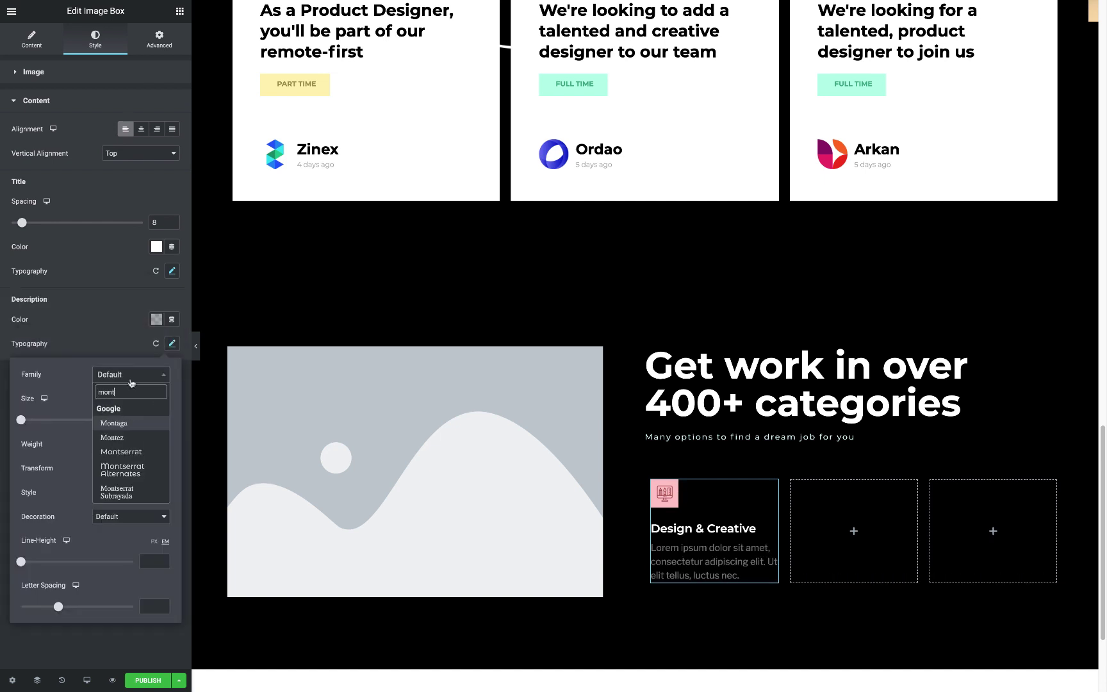
left_click(115, 417)
left_click(155, 420)
type("14")
left_click(130, 443)
left_click(136, 405)
left_click(408, 408)
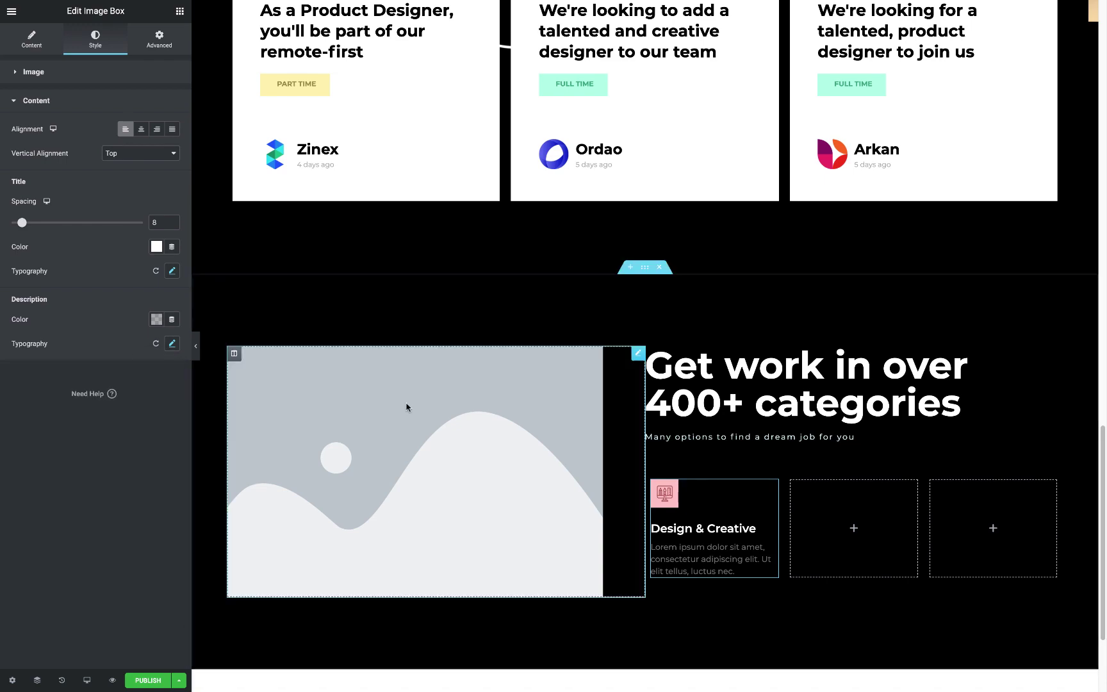
scroll(655, 303, "up", 5)
Add a centred button below the job cards with top padding 50.
scroll(654, 309, "down", 2)
scroll(738, 239, "up", 15)
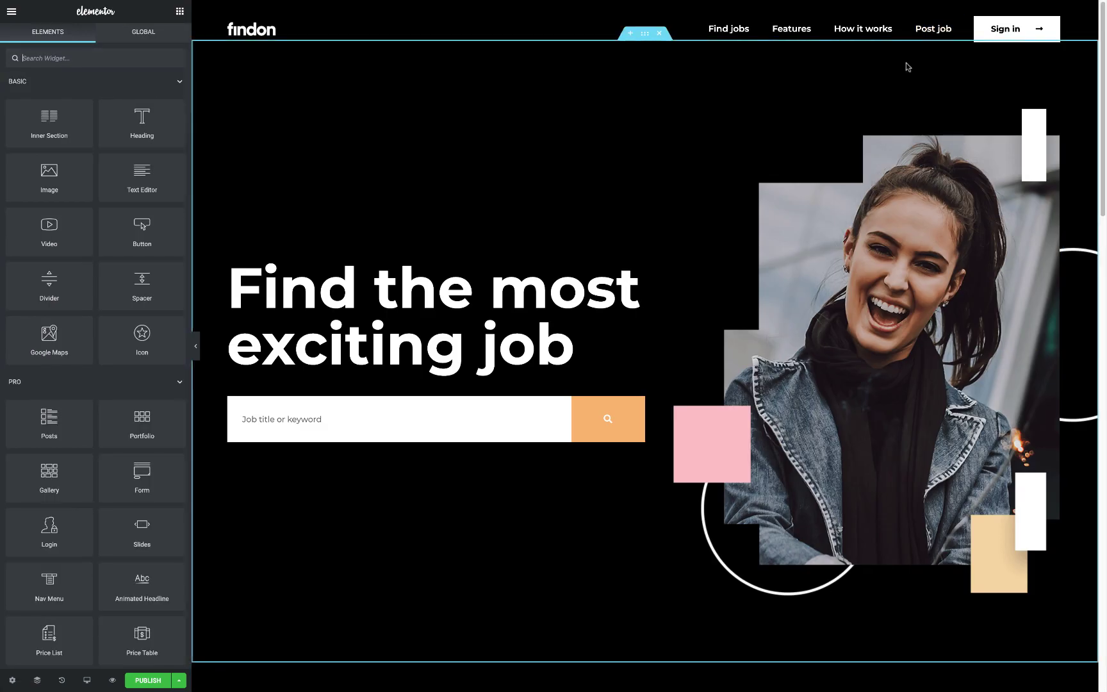
left_click_drag(1009, 29, 647, 436)
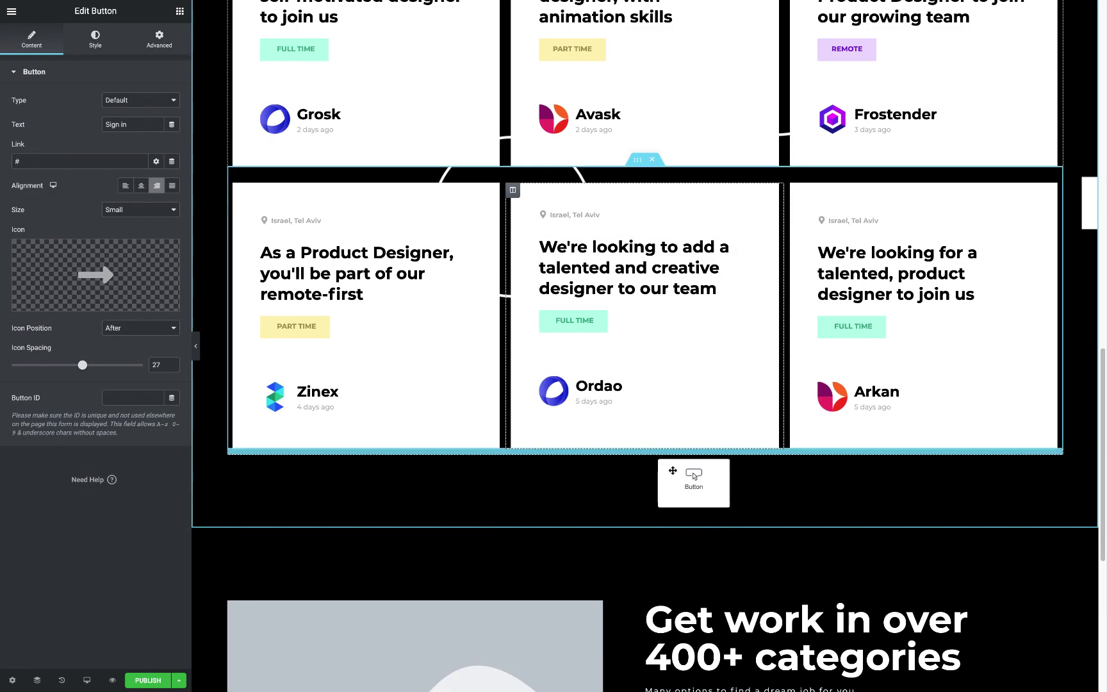
left_click(140, 185)
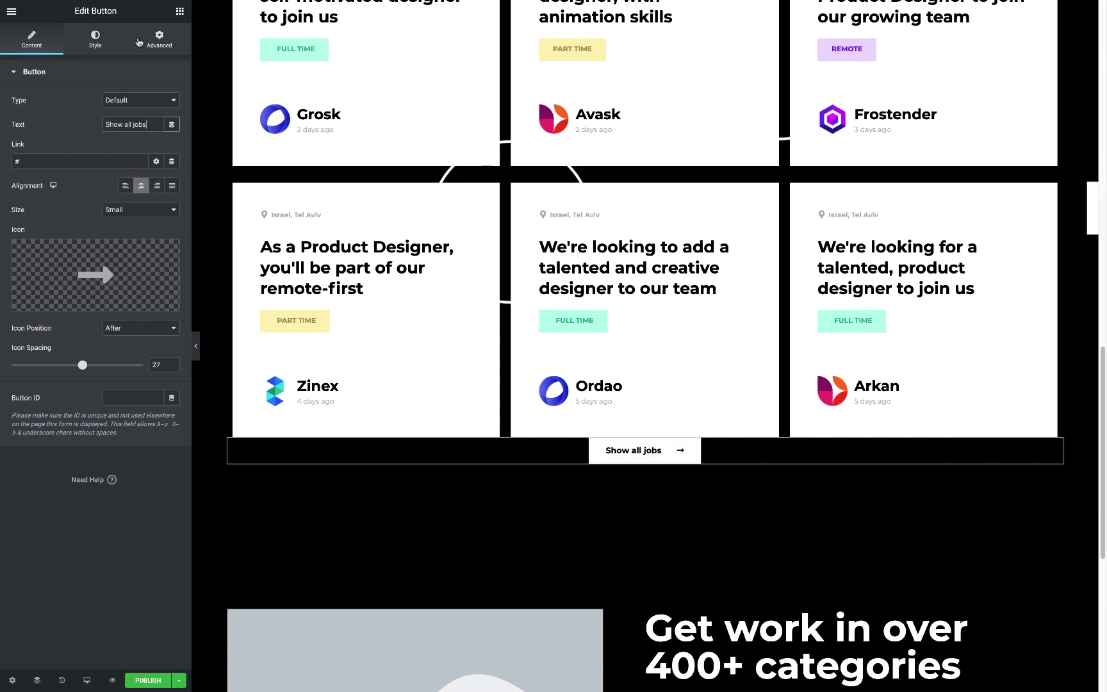
left_click(138, 43)
left_click(21, 174)
type("50")
left_click(31, 38)
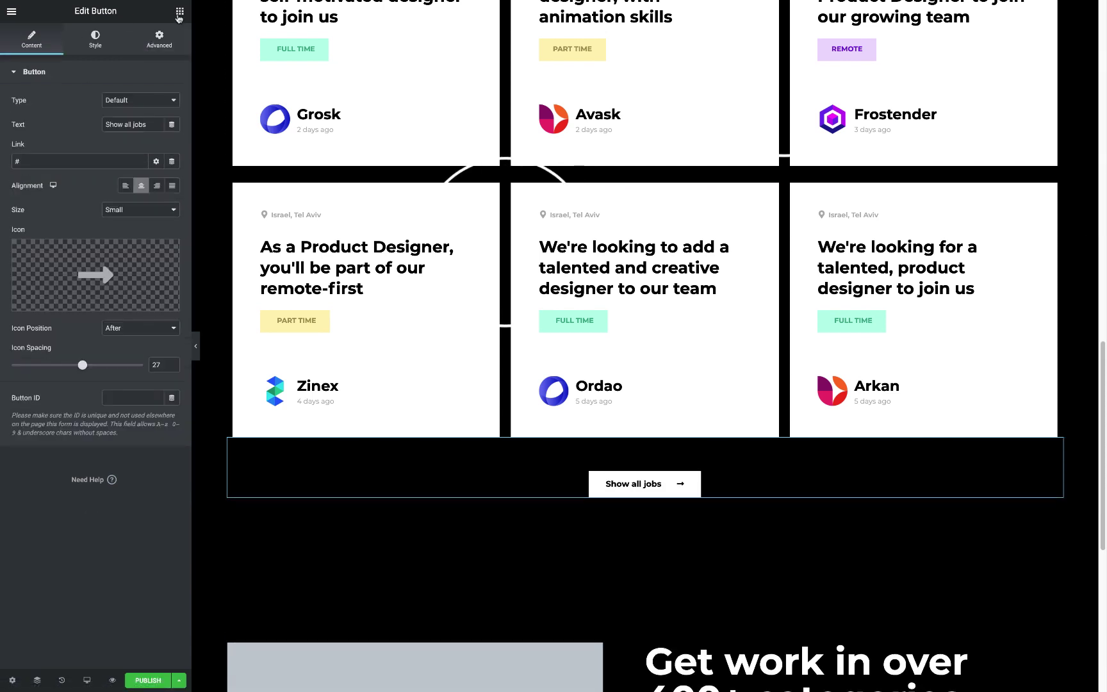
Copy the Show all jobs button into the Design & Creative column, relabelled 'Learn more' without extra padding.
left_click(179, 11)
right_click(635, 484)
left_click(682, 527)
scroll(641, 385, "down", 5)
key("ctrl+v")
left_click(159, 38)
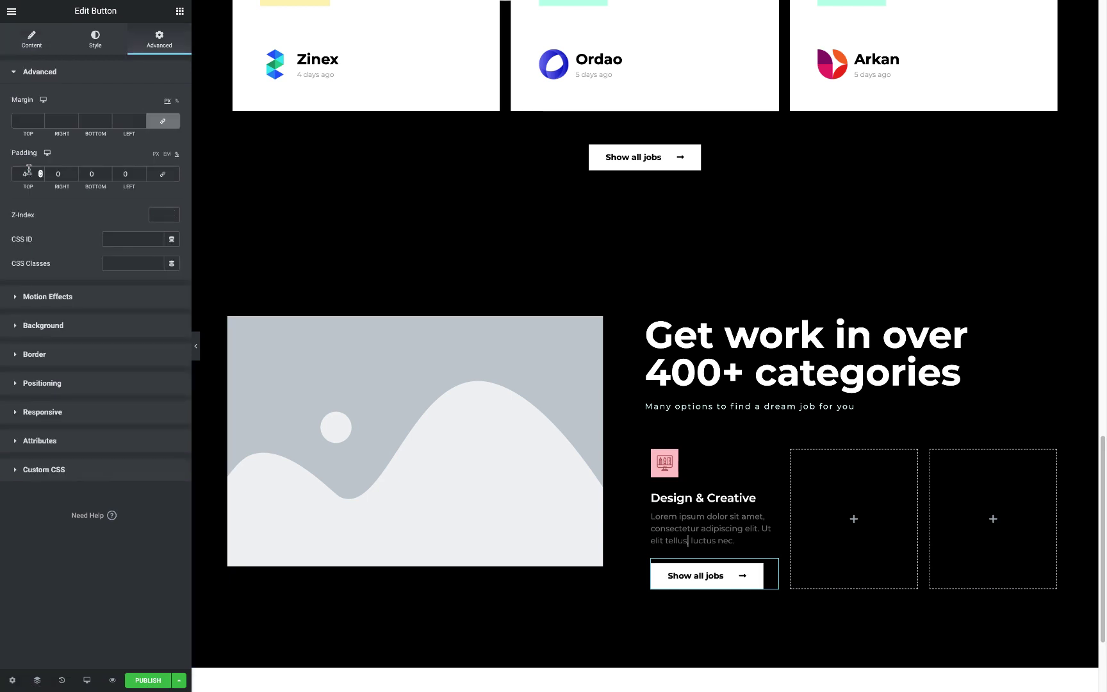
key("BackSpace")
left_click(32, 38)
triple_click(132, 124)
type("Learn more")
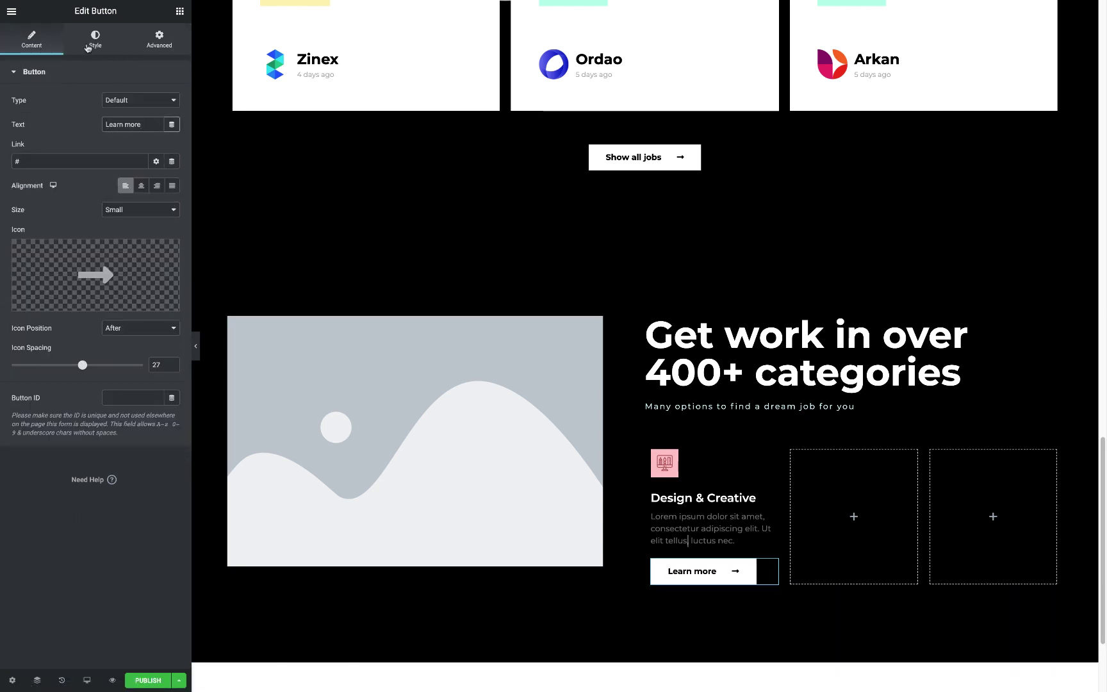
Give the Learn more button white text on a dark background.
left_click(89, 48)
left_click(156, 173)
left_click(134, 201)
left_click(156, 198)
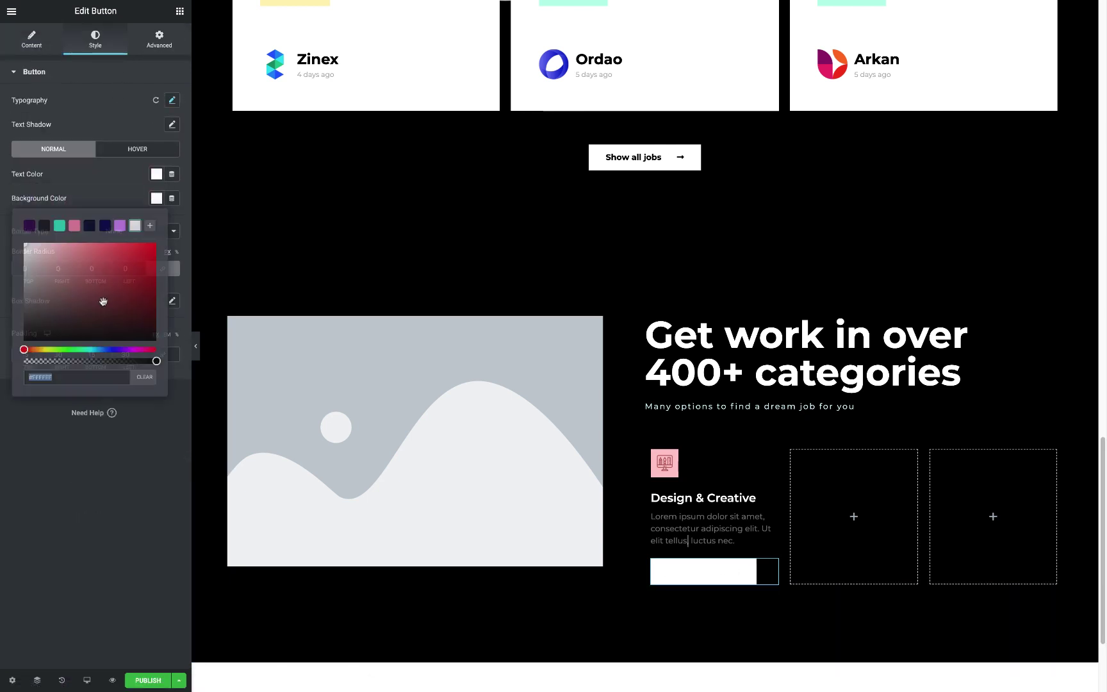
left_click(82, 333)
left_click(157, 198)
Make the hover text orange, button padding 0 and top margin -2.
left_click(137, 149)
left_click(156, 174)
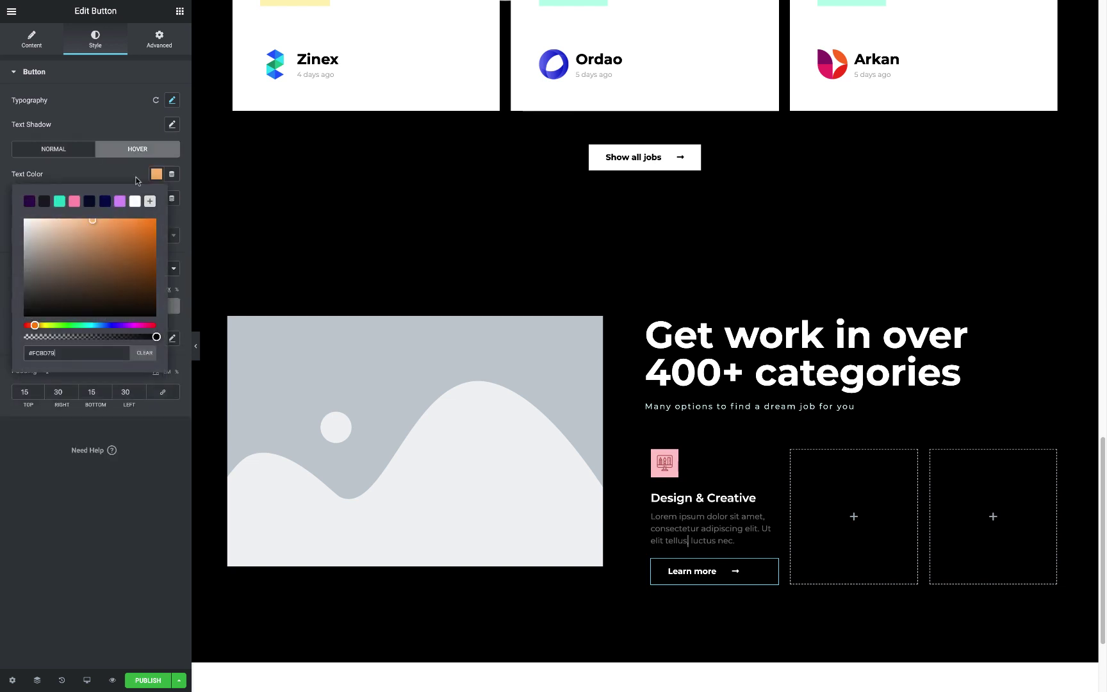
left_click(156, 198)
left_click(2, 361)
left_click(125, 391)
type("0")
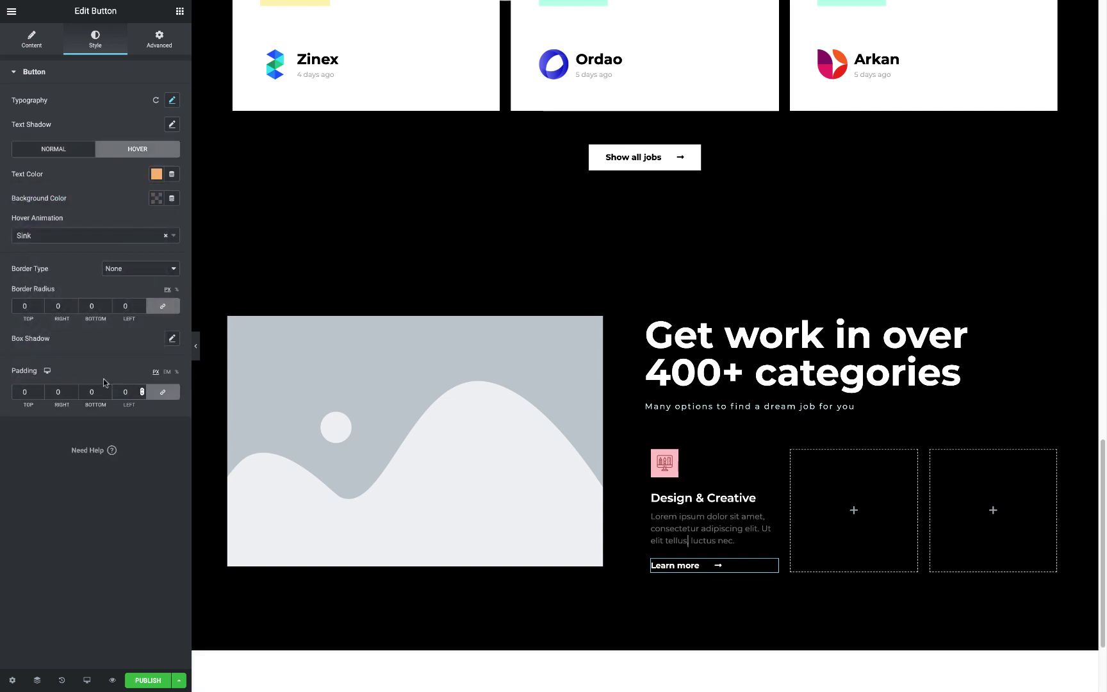
left_click(159, 40)
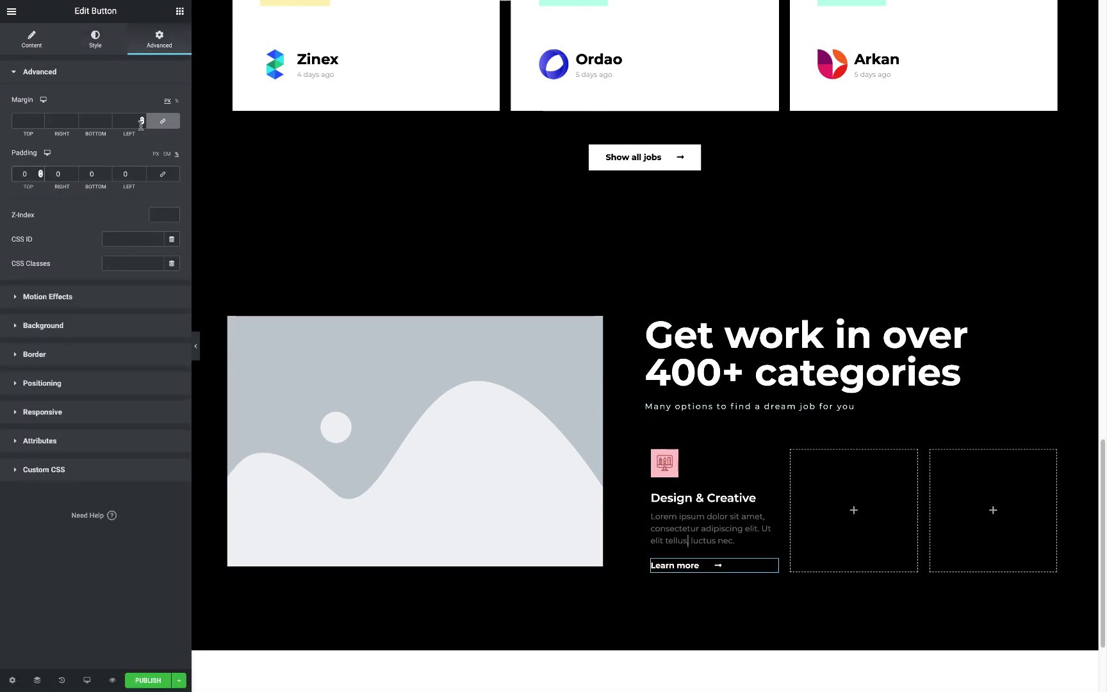
left_click(28, 120)
type("-2")
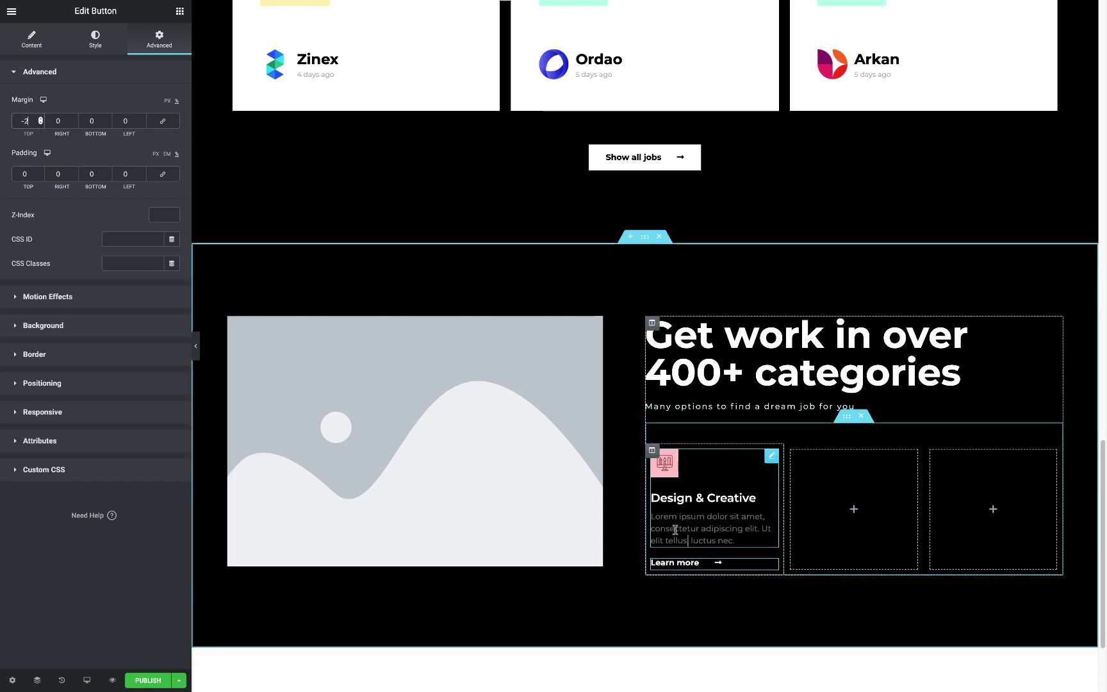
Duplicate the Design & Creative column twice.
left_click(676, 529)
left_click(652, 450)
key("ctrl+d")
key("ctrl+d")
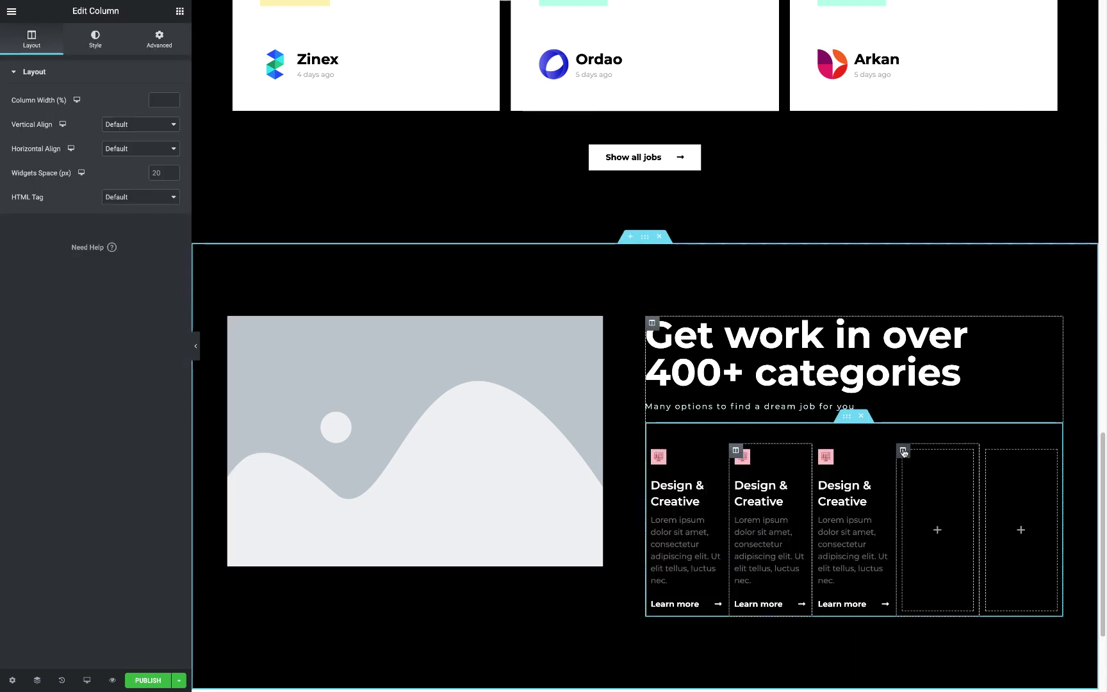
Delete the empty leftover columns and make the middle box Content Writing with the teal icon.
left_click(904, 452)
key("Delete")
key("Delete")
left_click(852, 498)
triple_click(144, 231)
type("Content Writing")
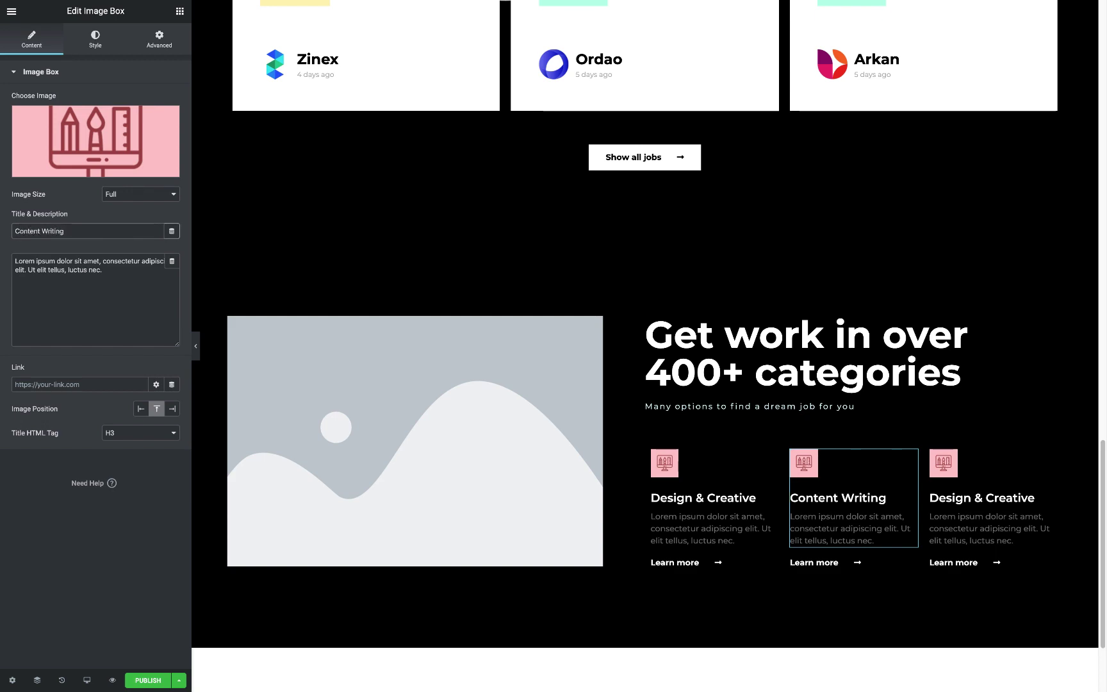
left_click(95, 141)
left_click(408, 240)
left_click(1063, 657)
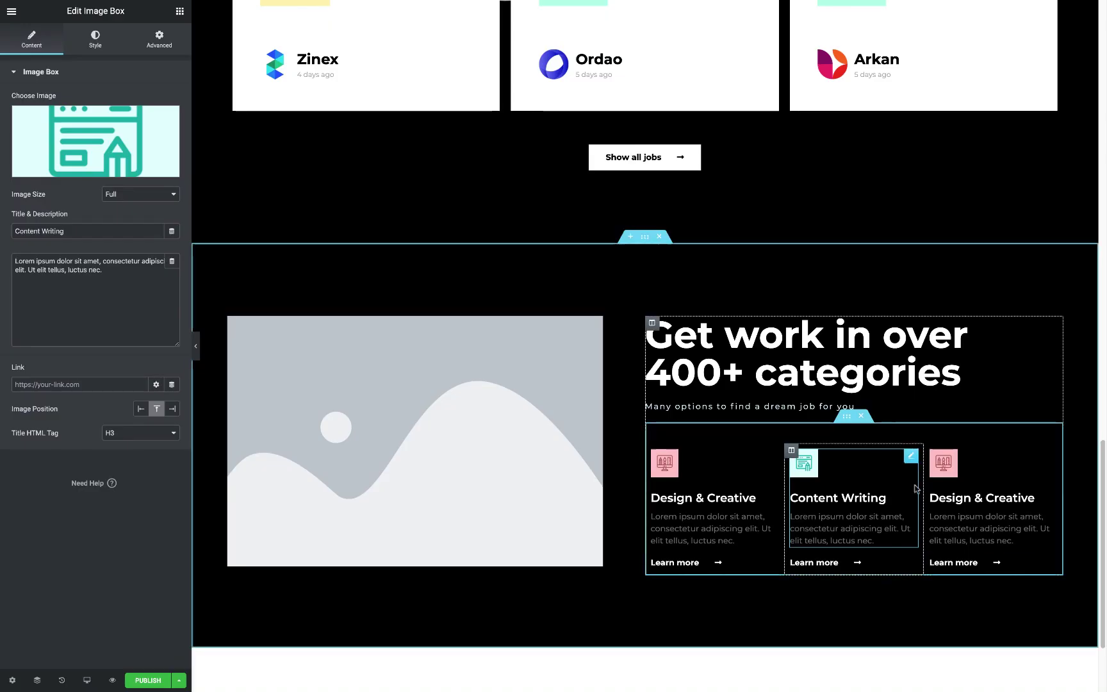
Retitle the third box Art & Illustration with the orange art icon.
left_click(987, 498)
triple_click(90, 230)
type("Art & Illustration")
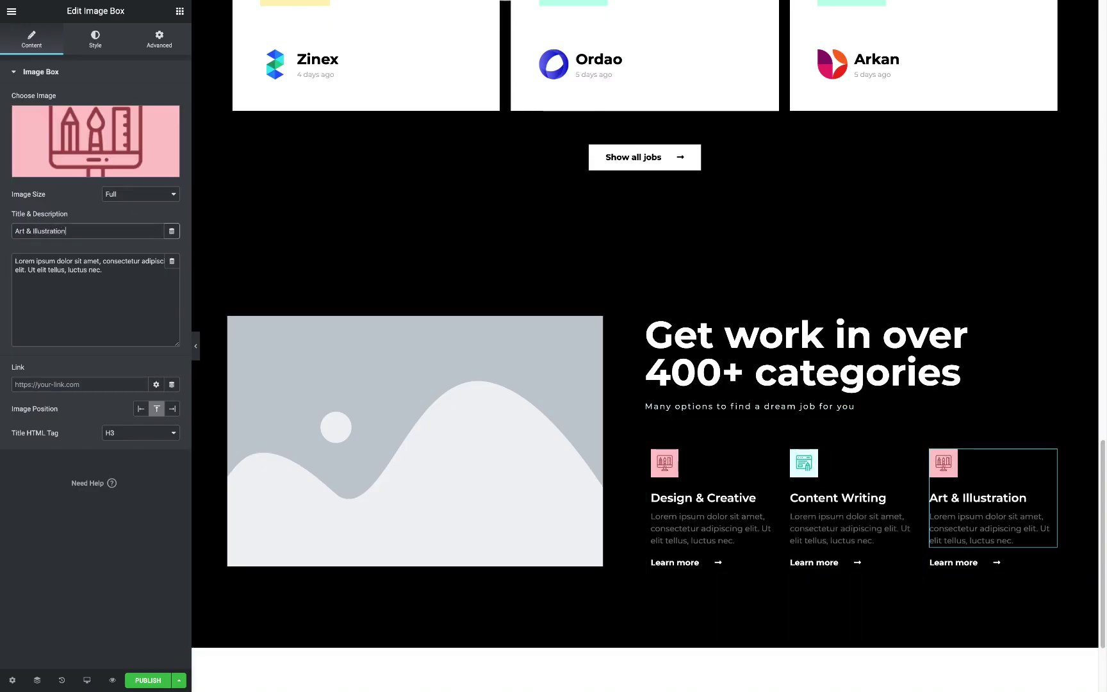
left_click(96, 141)
Duplicate the category row and make its first box Support with the purple icon.
right_click(871, 453)
key("ctrl+d")
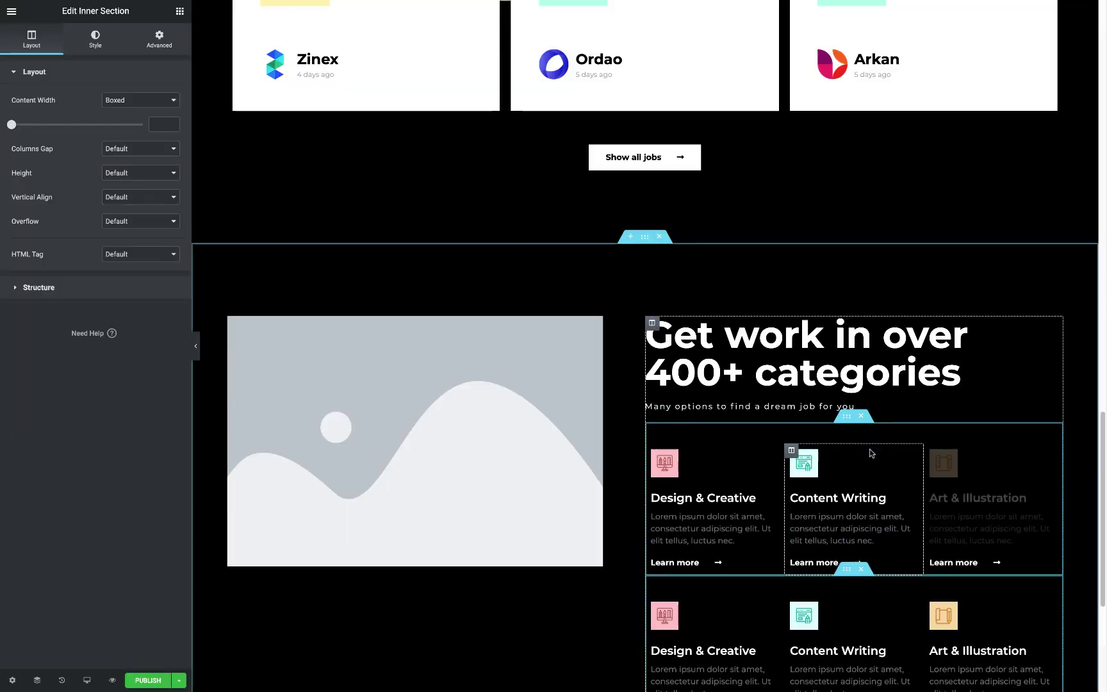
scroll(872, 453, "down", 3)
left_click(711, 544)
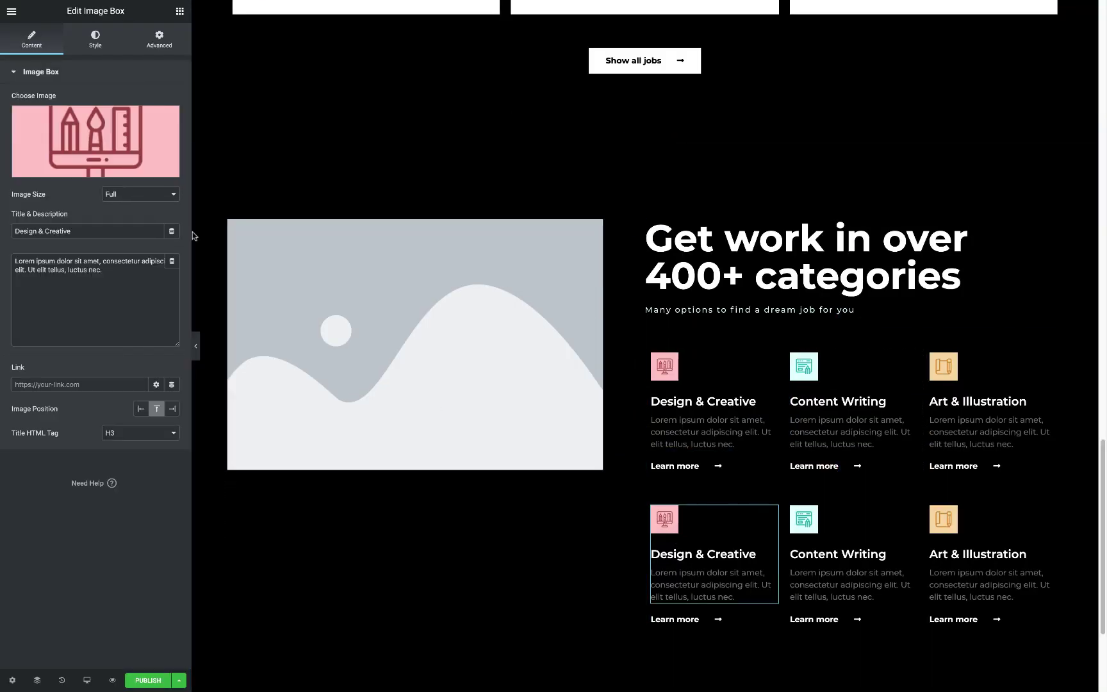
triple_click(90, 230)
type("Support")
left_click(95, 141)
left_click(240, 235)
left_click(1048, 658)
Make the remaining boxes Data Analytics with the green chart icon and Project Management with the blue rocket.
left_click(852, 551)
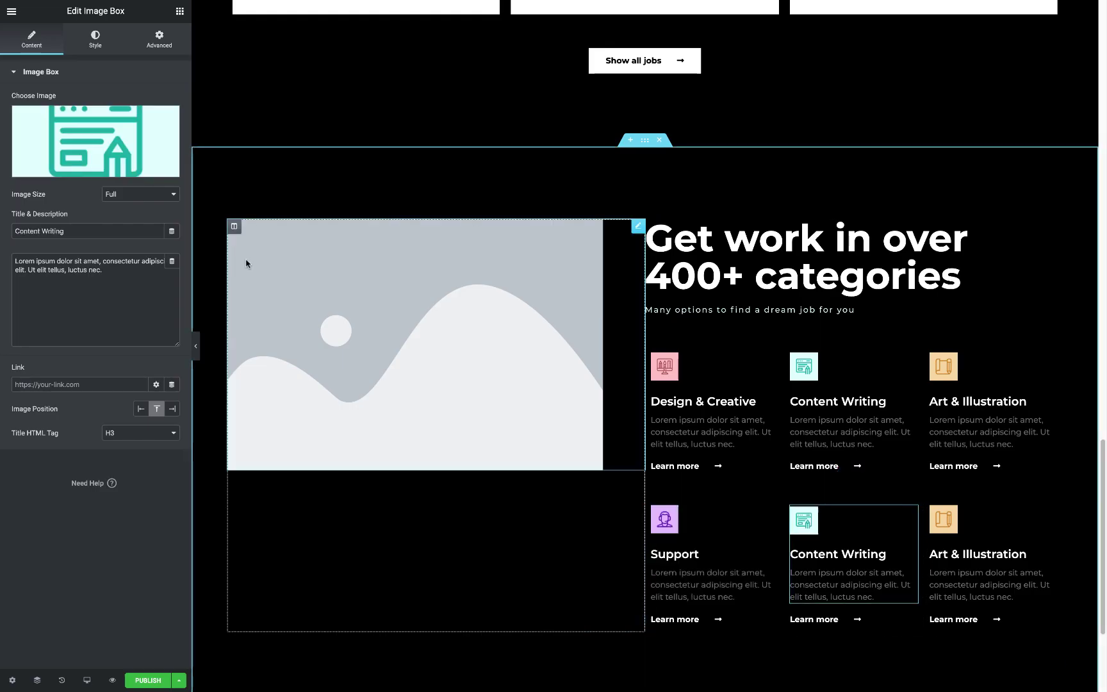
triple_click(120, 225)
type("Data Analyt")
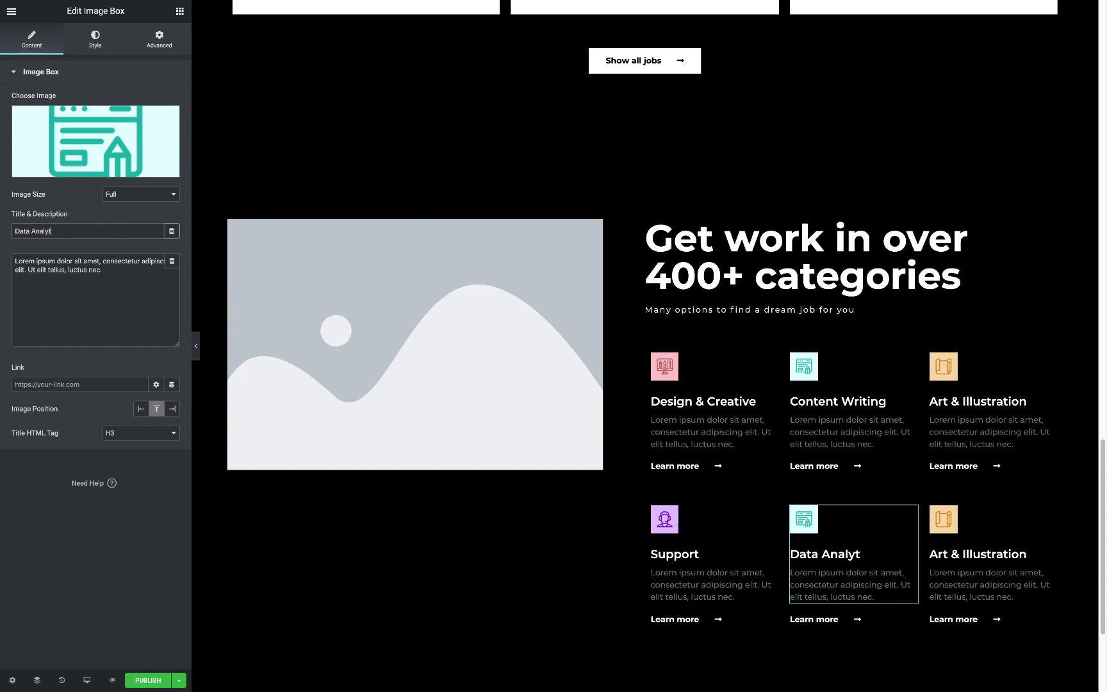
type("ics")
left_click(95, 141)
left_click(153, 168)
left_click(1063, 657)
left_click(993, 551)
left_click(67, 230)
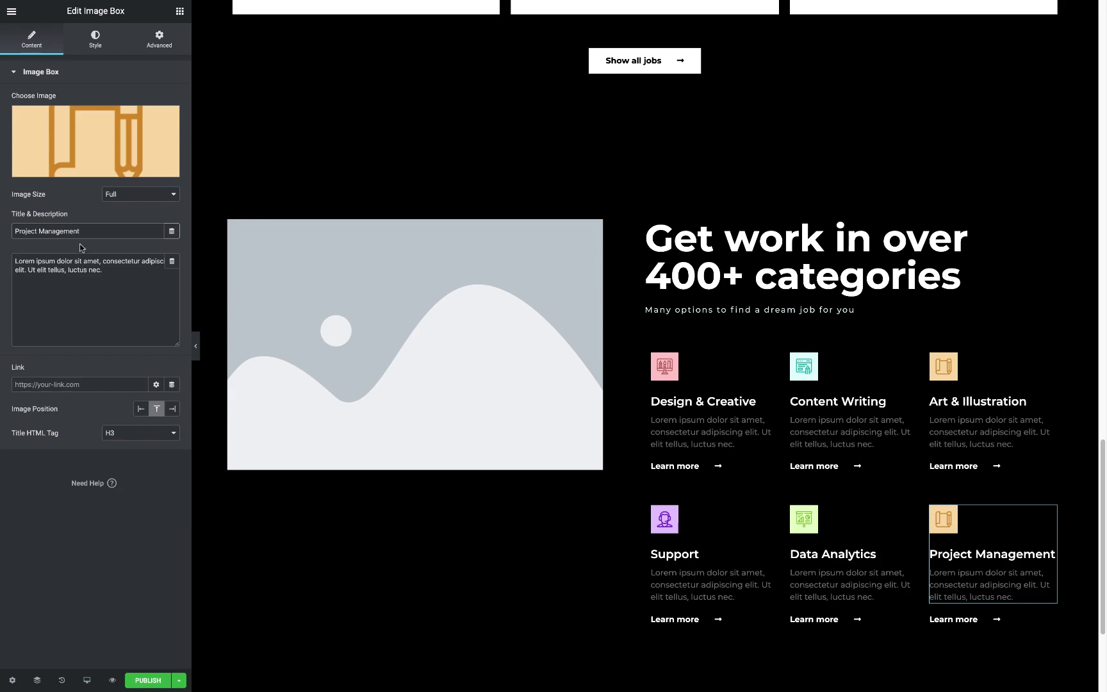
left_click(95, 141)
left_click(64, 235)
left_click(1055, 657)
Give the categories section the bg5-2 shapes background image, sized Cover and positioned Center Center.
right_click(524, 186)
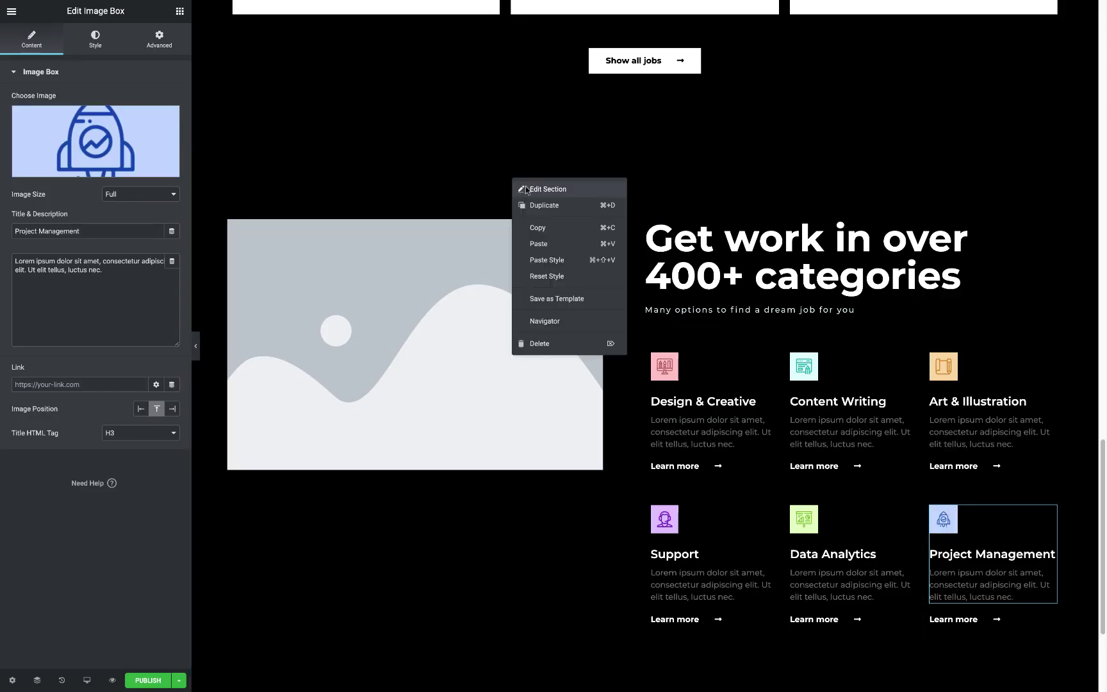
left_click(548, 189)
left_click(1051, 658)
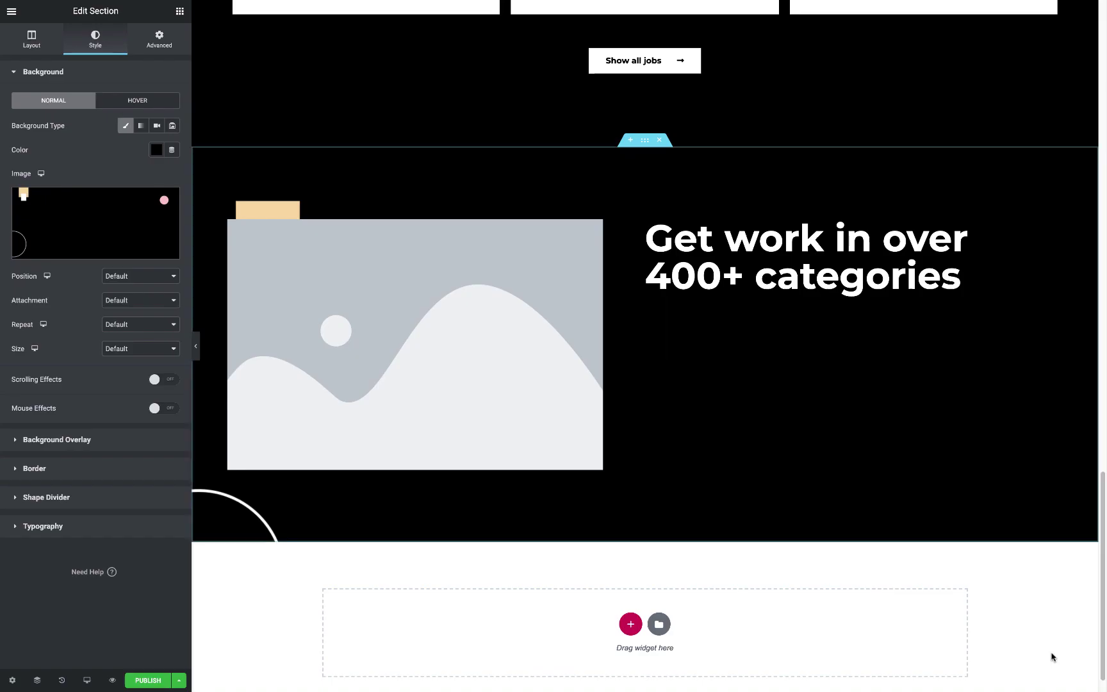
left_click(140, 349)
left_click(125, 373)
left_click(140, 276)
left_click(125, 288)
Preview the page, then pick the bg2 image from the media library.
left_click(196, 340)
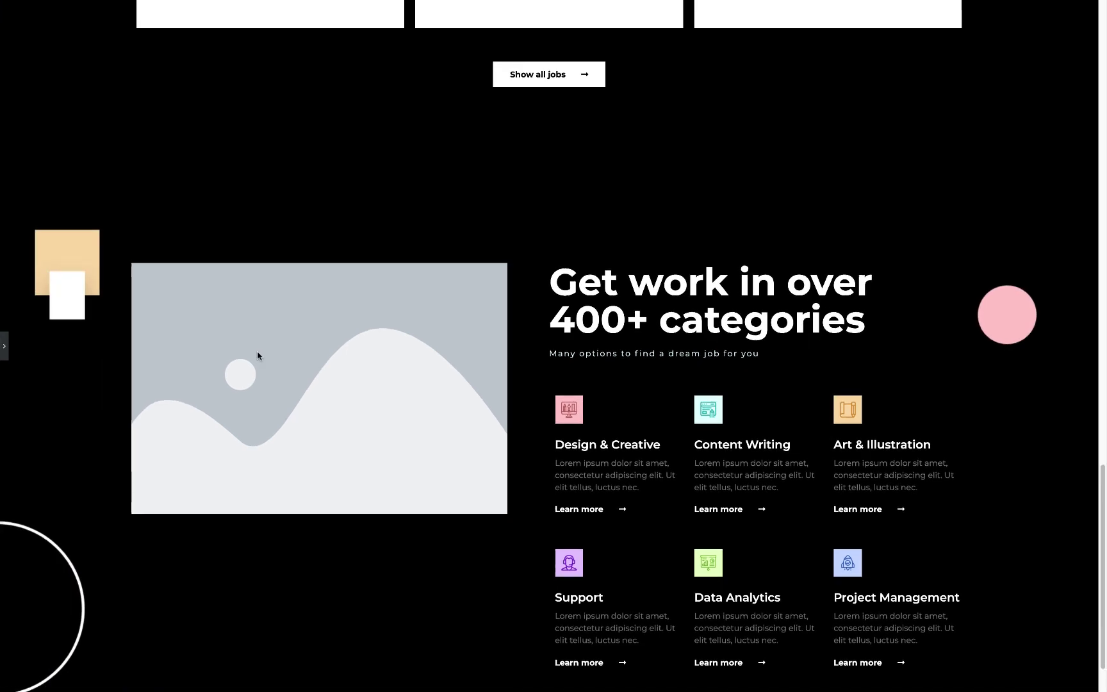
scroll(257, 358, "down", 1)
left_click(5, 346)
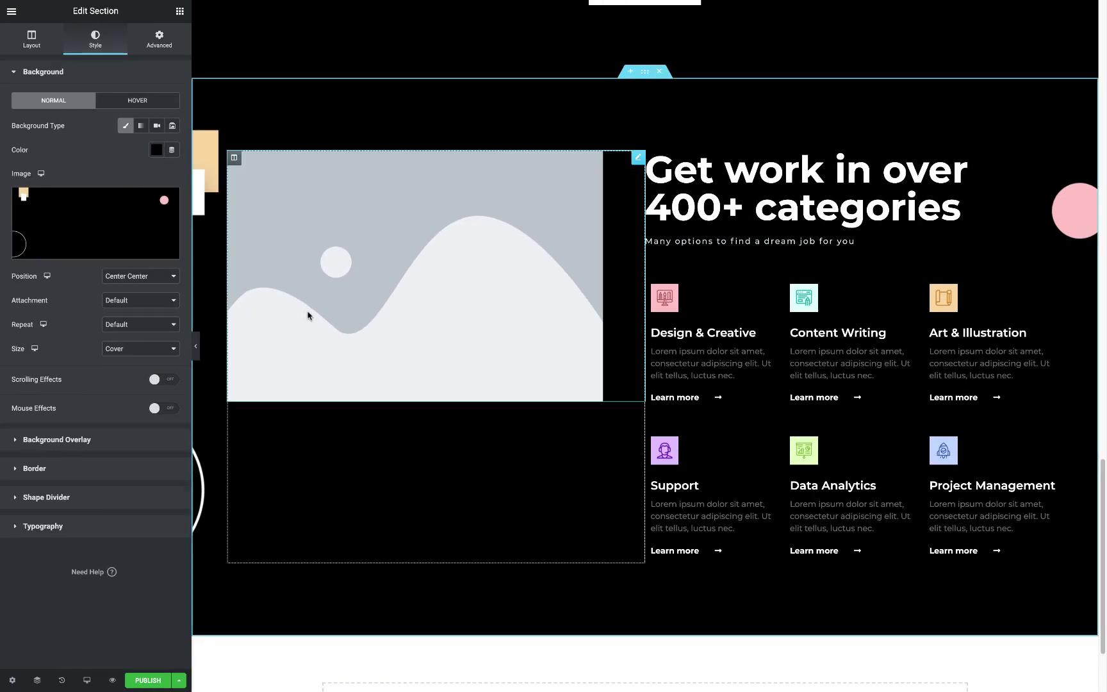
left_click(96, 223)
left_click(748, 307)
left_click(54, 395)
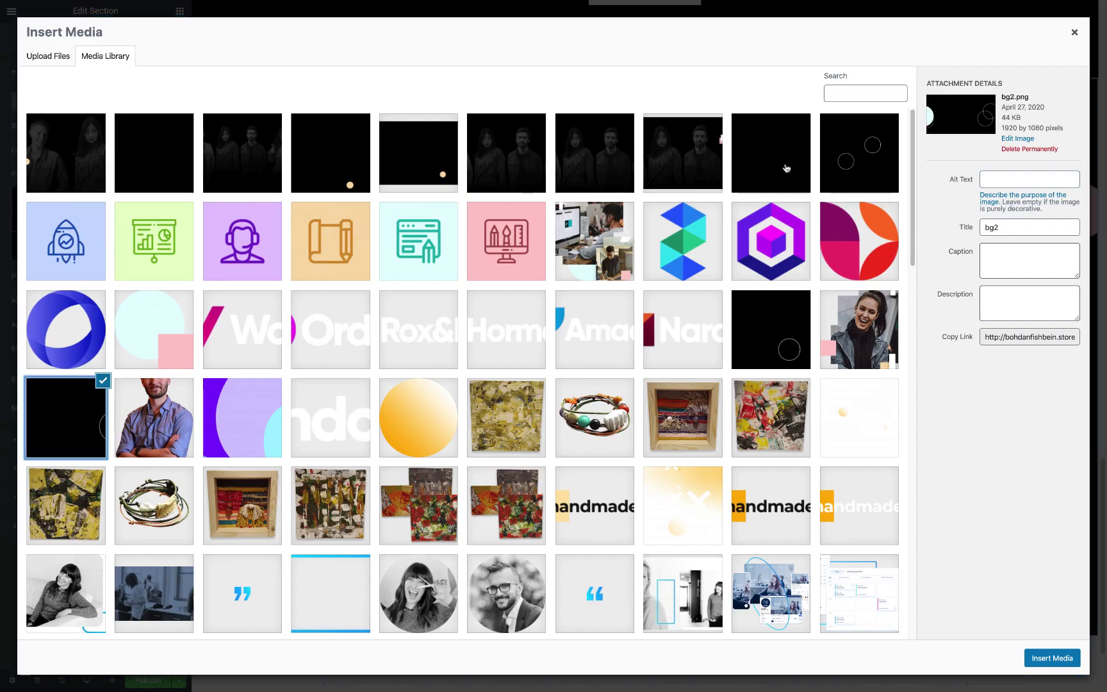
left_click(786, 168)
Try a different width on the placeholder photo, then switch over to Photoshop.
left_click(1052, 658)
left_click(462, 297)
left_click(95, 39)
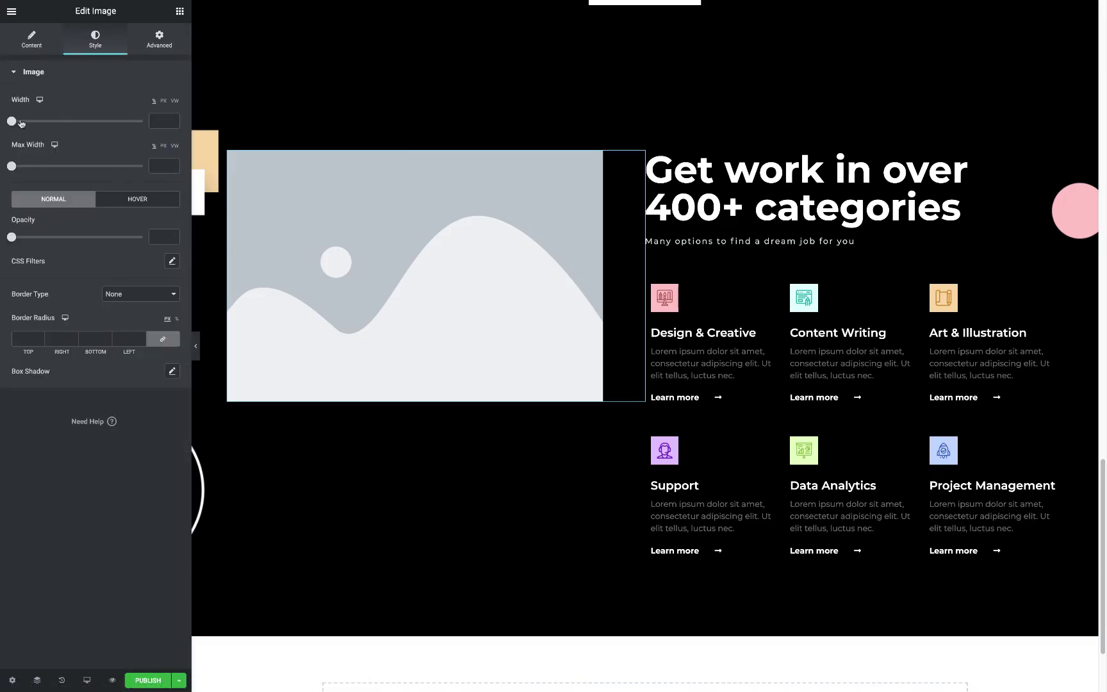
left_click_drag(21, 123, 141, 121)
left_click(449, 289)
key("super+Tab")
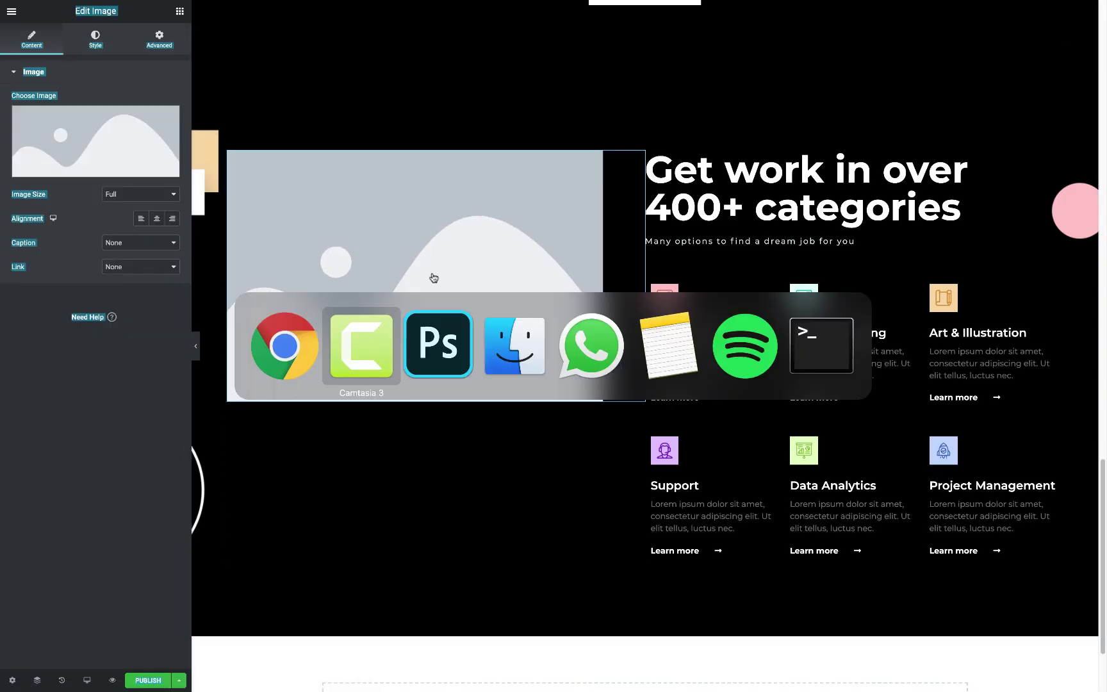
key("super+Tab")
Hide layer group 2, show and expand group 1, and shift the lower photo right.
left_click(970, 481)
left_click(956, 469)
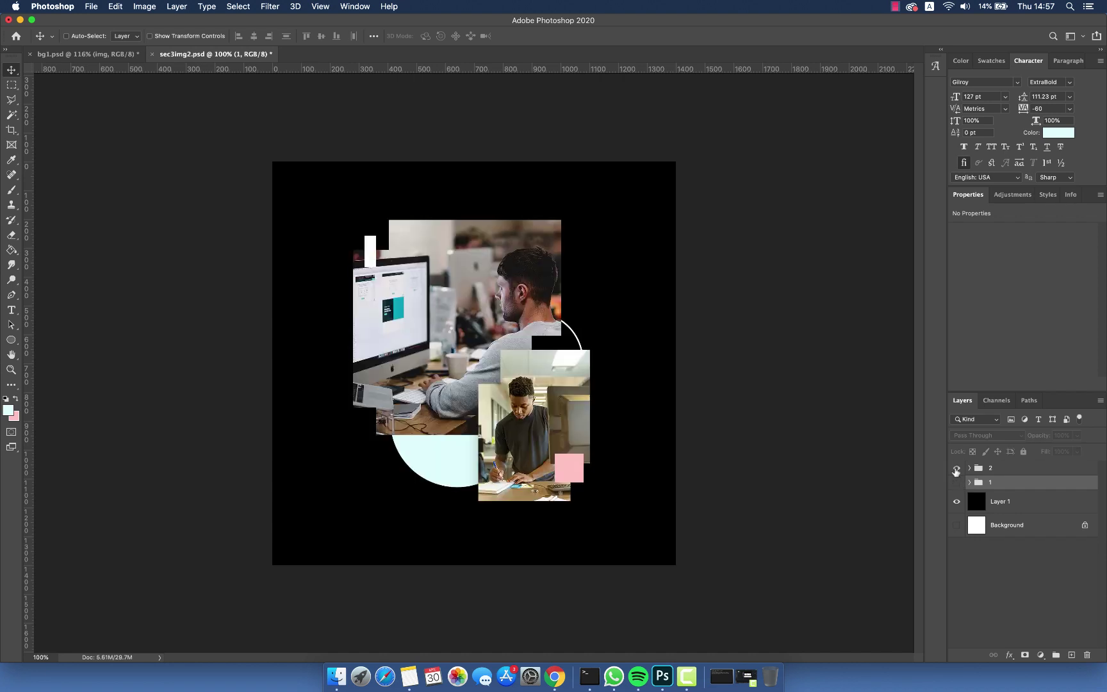
left_click(957, 468)
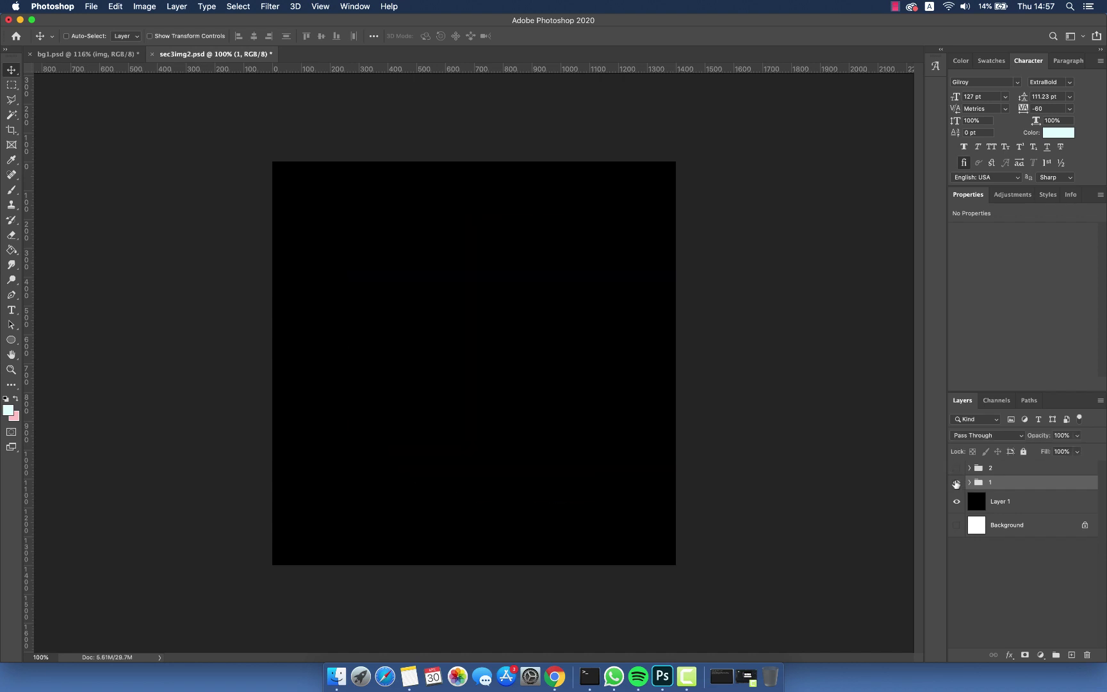
left_click(956, 481)
left_click(969, 482)
left_click(1001, 525)
mouse_move(631, 435)
left_mouse_down()
mouse_move(677, 429)
mouse_move(346, 410)
mouse_move(568, 407)
mouse_move(515, 388)
left_mouse_up()
Convert the img1 and shape layers into a single Smart Object.
right_click(1027, 505)
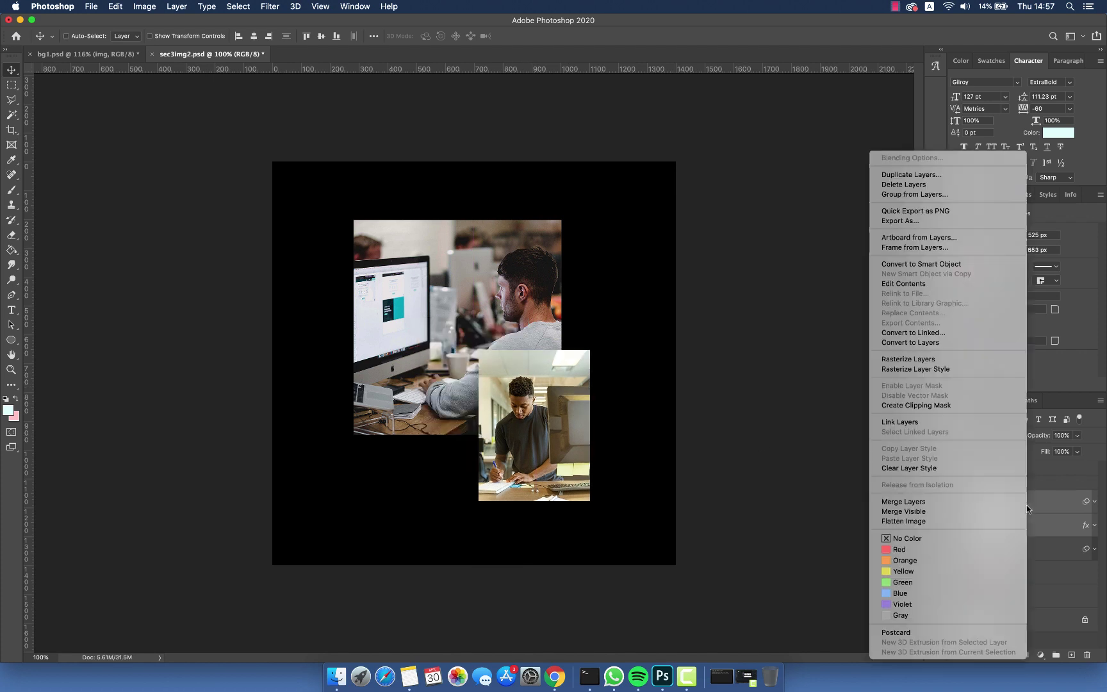
left_click(907, 265)
right_click(1025, 524)
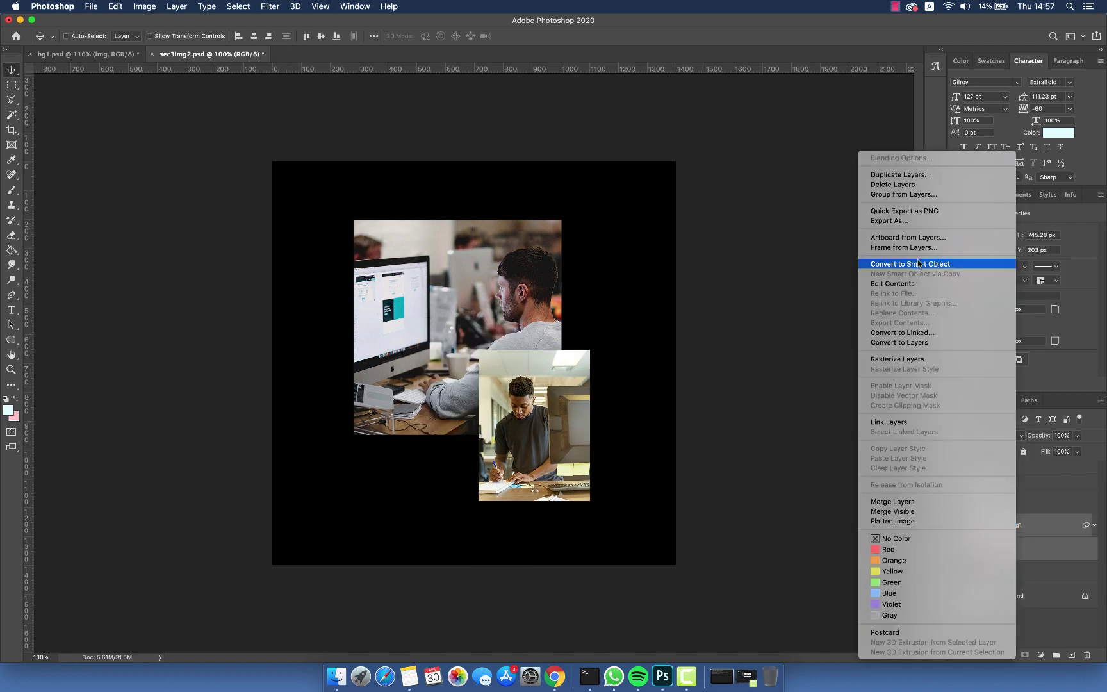
left_click(906, 264)
Rasterize the img1 smart object and the img2 layer by starting the Eraser on each.
left_click(12, 235)
left_click(551, 197)
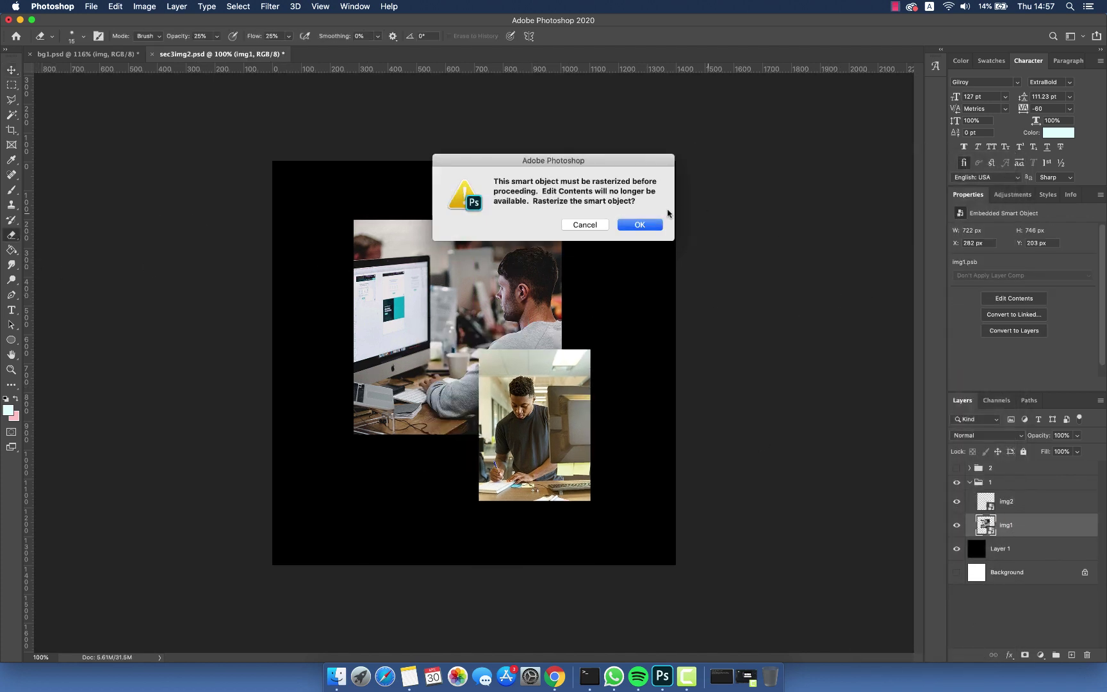
left_click(638, 224)
left_click(977, 498)
left_click(567, 215)
key("Return")
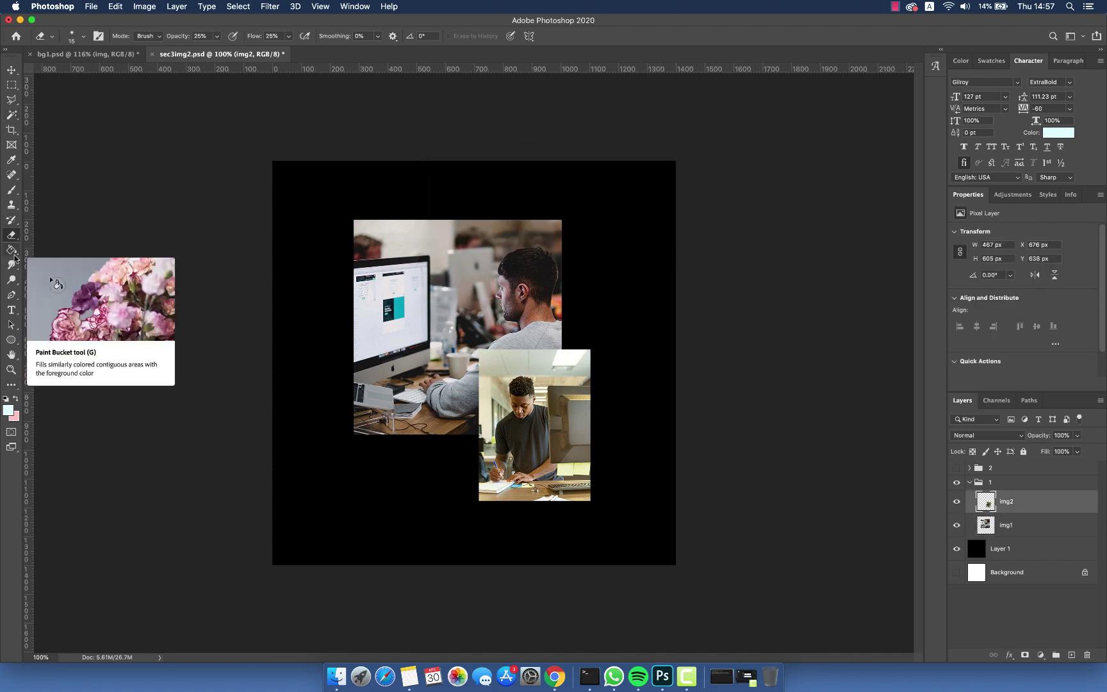
left_click(17, 341)
Add a layer above the black background and draw a circle tucked under the photos' lower edge.
left_click(1022, 550)
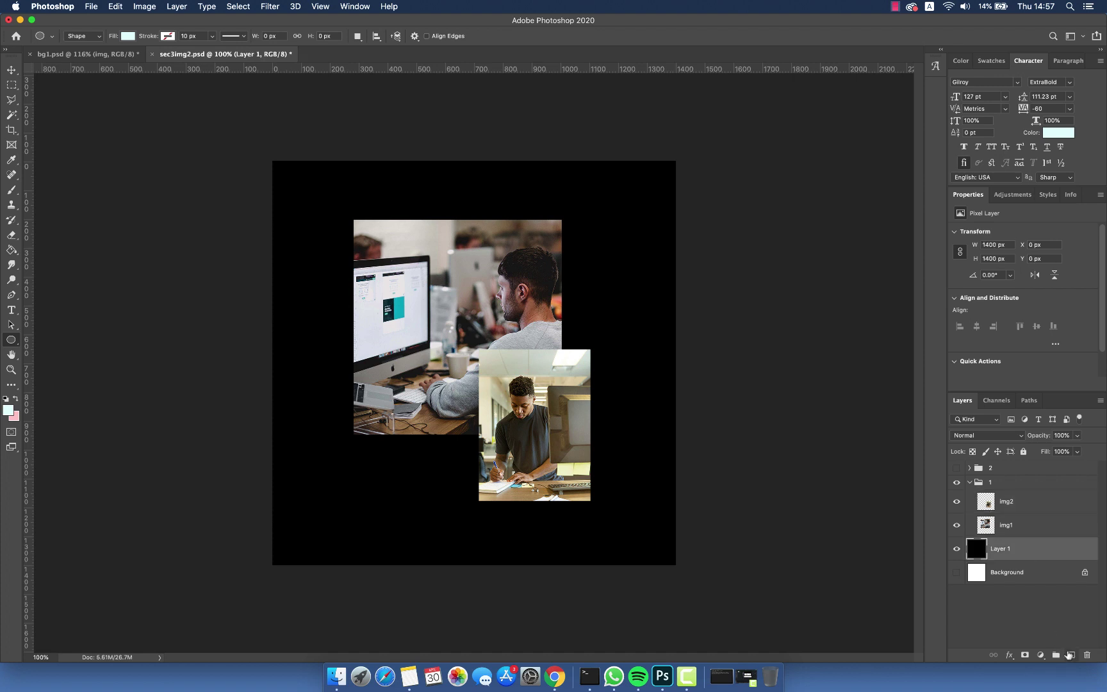
left_click(1071, 655)
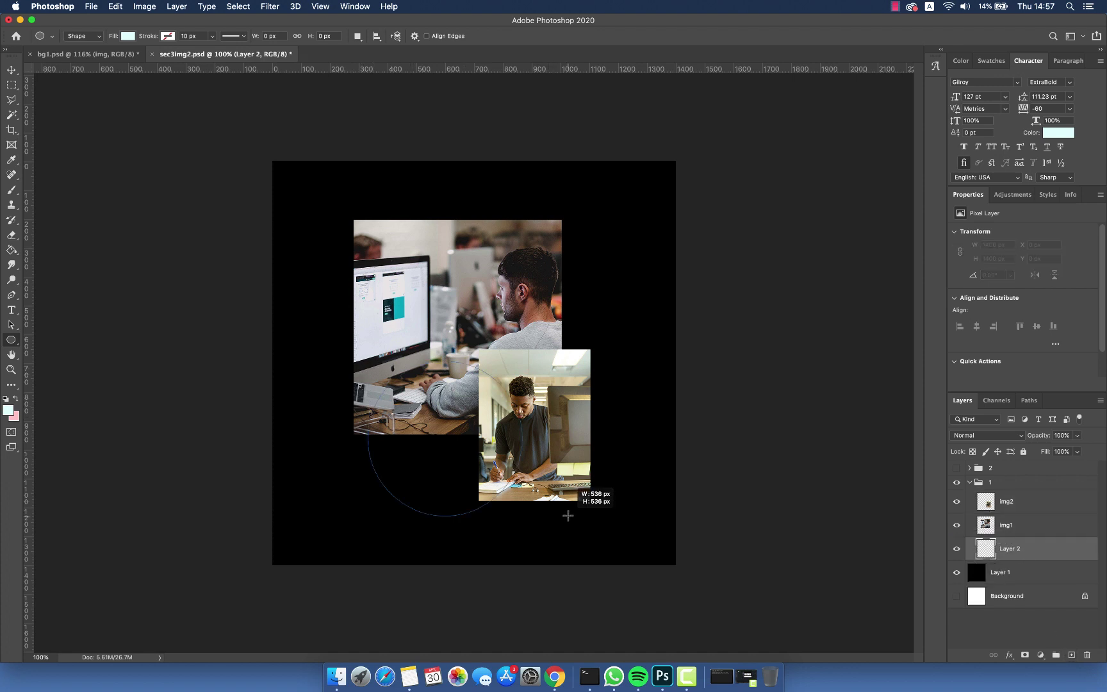
left_click_drag(568, 516, 566, 515)
key("v")
mouse_move(395, 380)
left_mouse_down()
mouse_move(407, 364)
mouse_move(422, 388)
left_mouse_up()
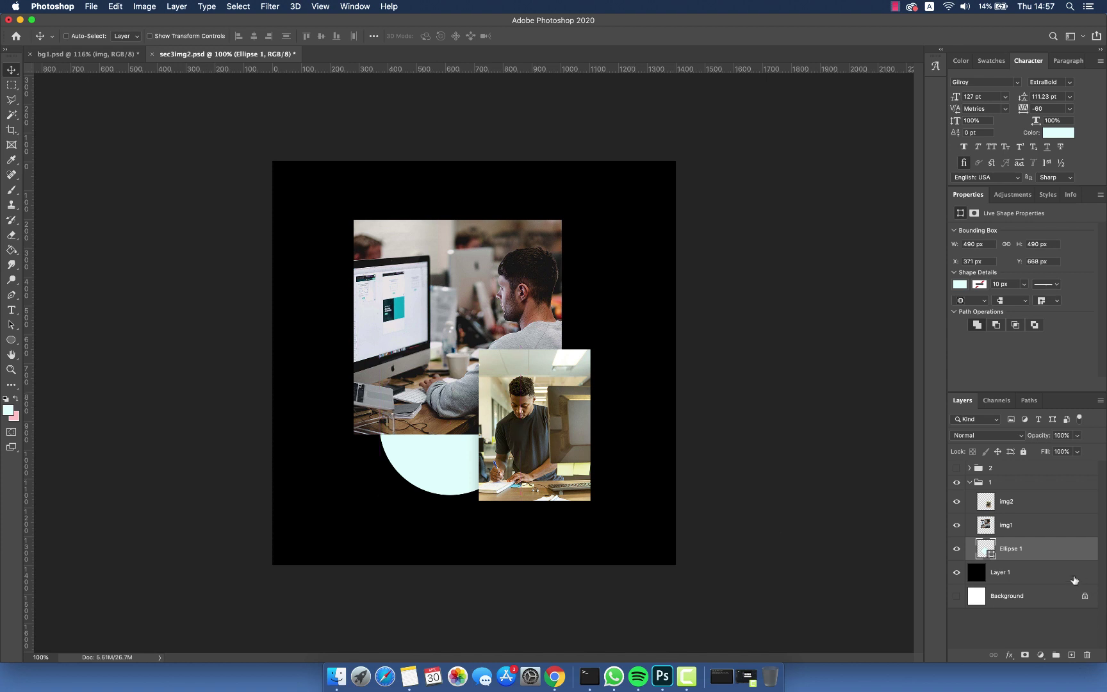
Duplicate the circle with 0% fill and a white Stroke style, moved up to the photos' right.
right_click(1034, 552)
left_click(987, 221)
key("Return")
key("shift+0")
key("shift+0")
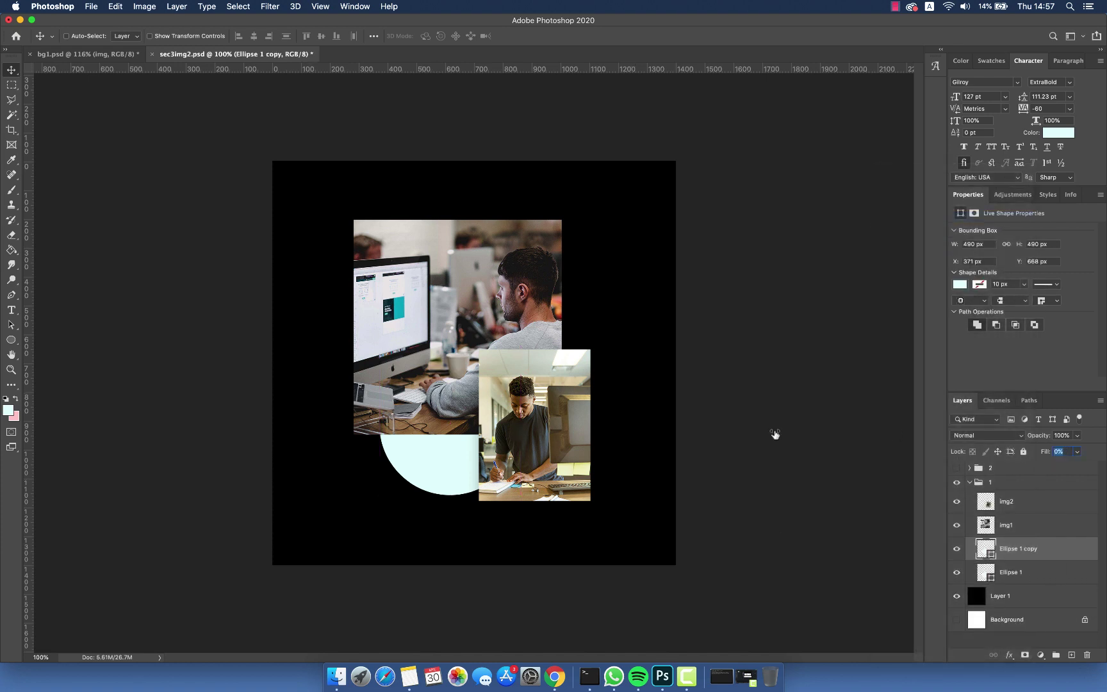
left_click(175, 7)
left_click(373, 154)
left_click(753, 169)
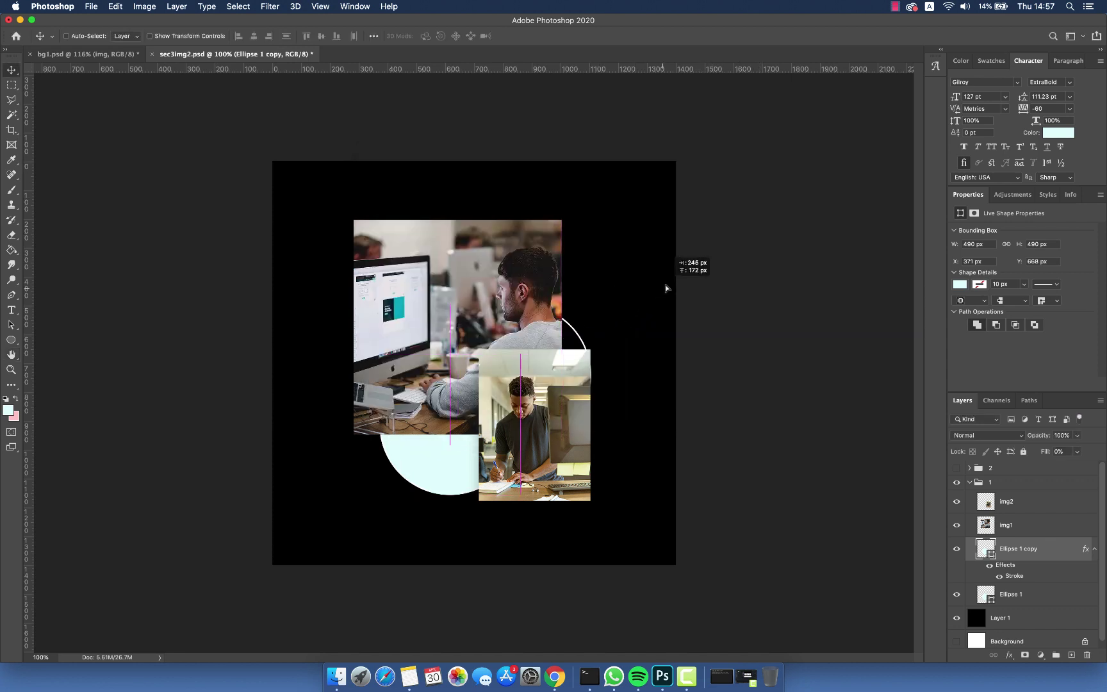
left_click_drag(662, 286, 653, 278)
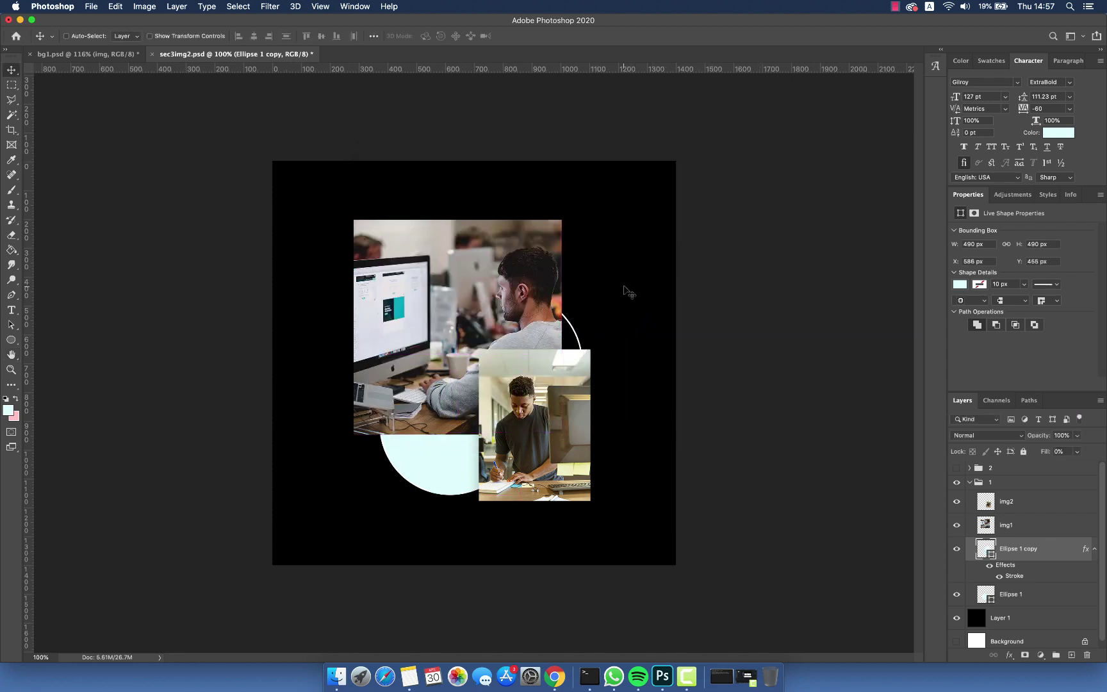
left_click(1070, 655)
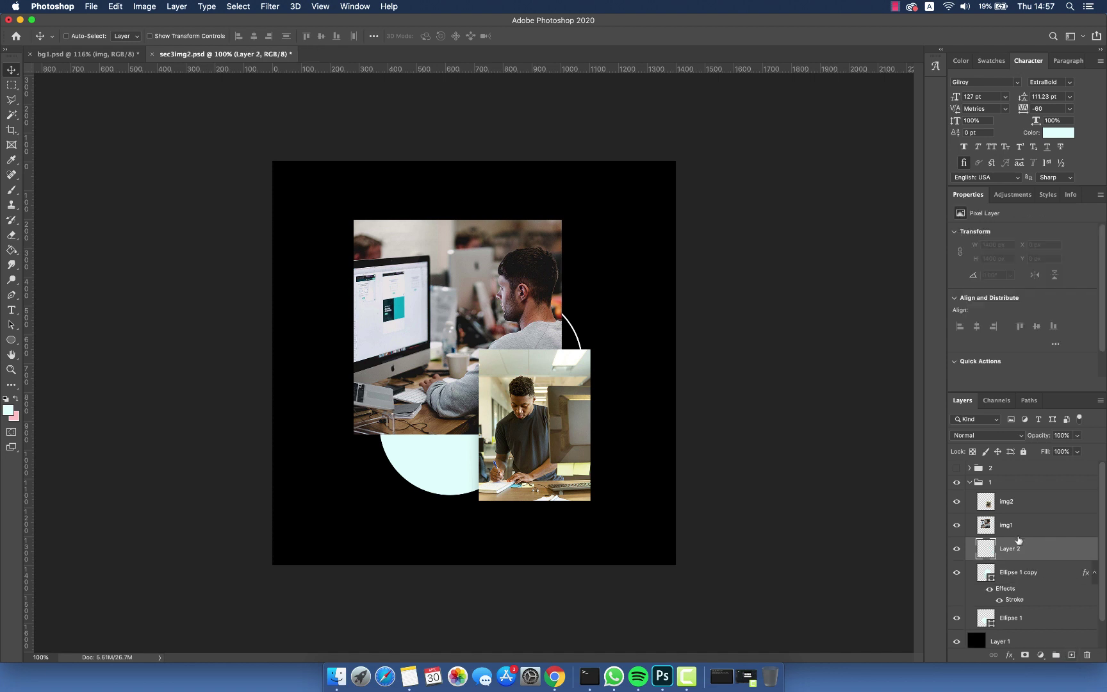
left_click(11, 341)
Draw a thin #ffffff bar at the photo's top-left corner and give it a drop shadow.
left_click(37, 339)
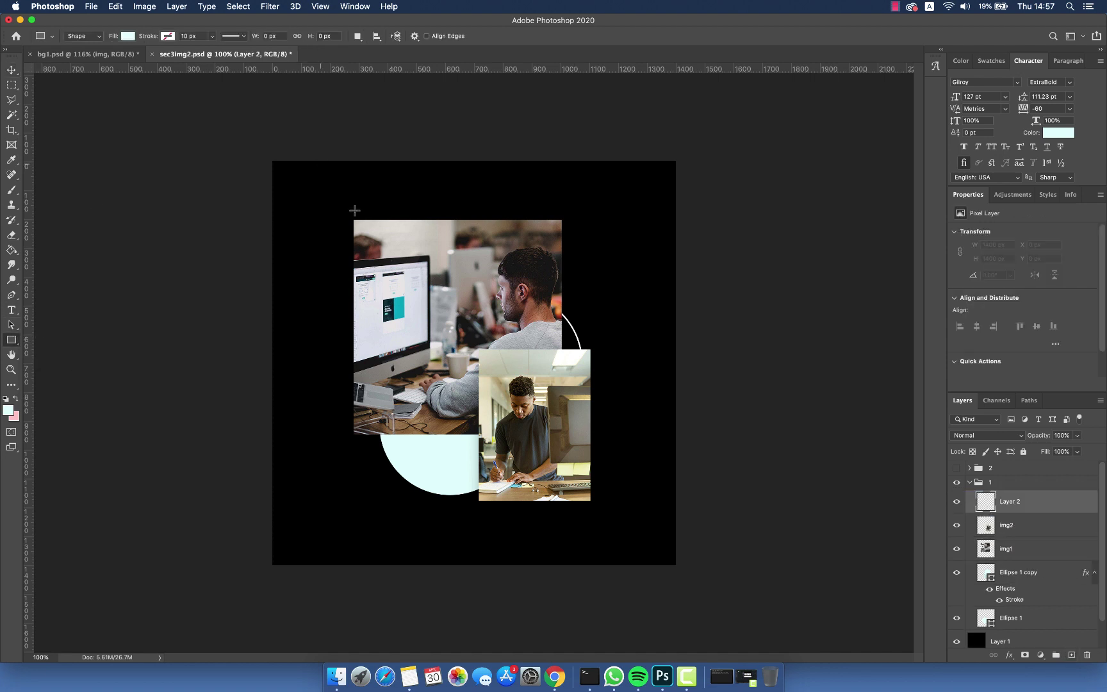
left_click_drag(386, 248, 383, 248)
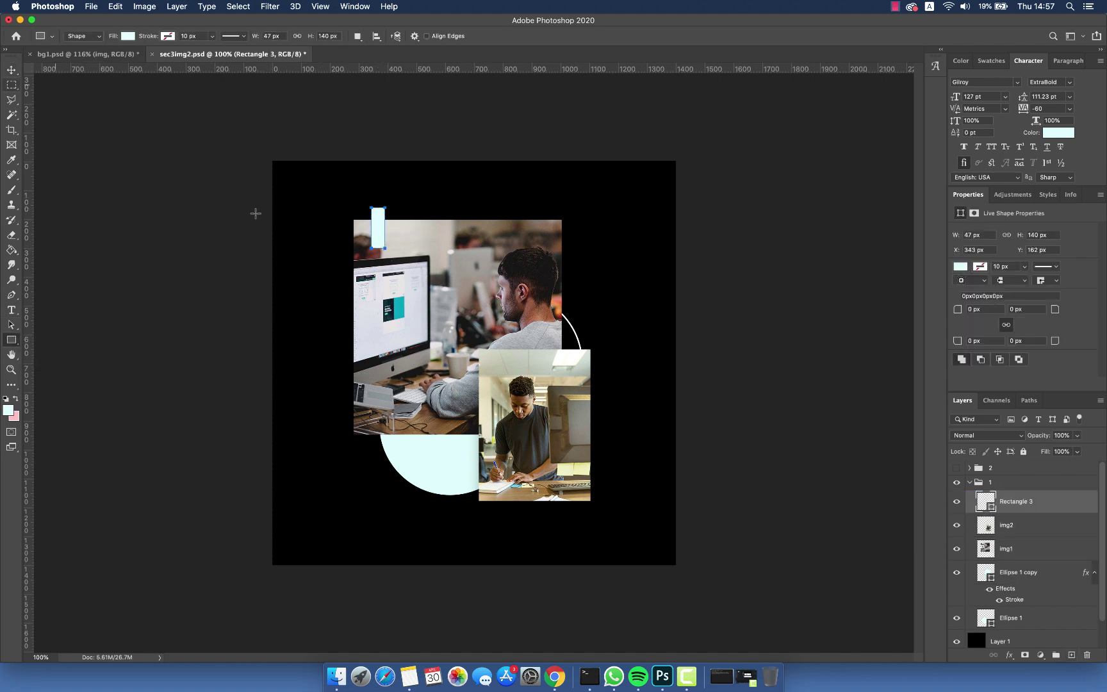
double_click(987, 506)
type("ffffff")
key("Return")
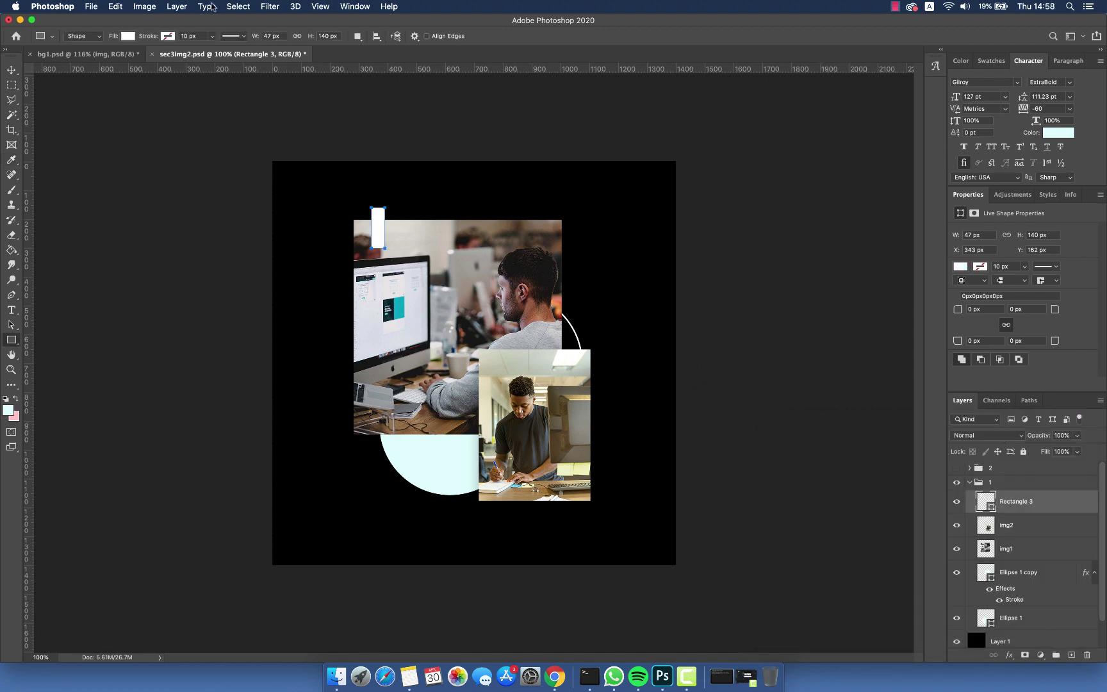
left_click(177, 7)
mouse_move(256, 122)
left_click(377, 238)
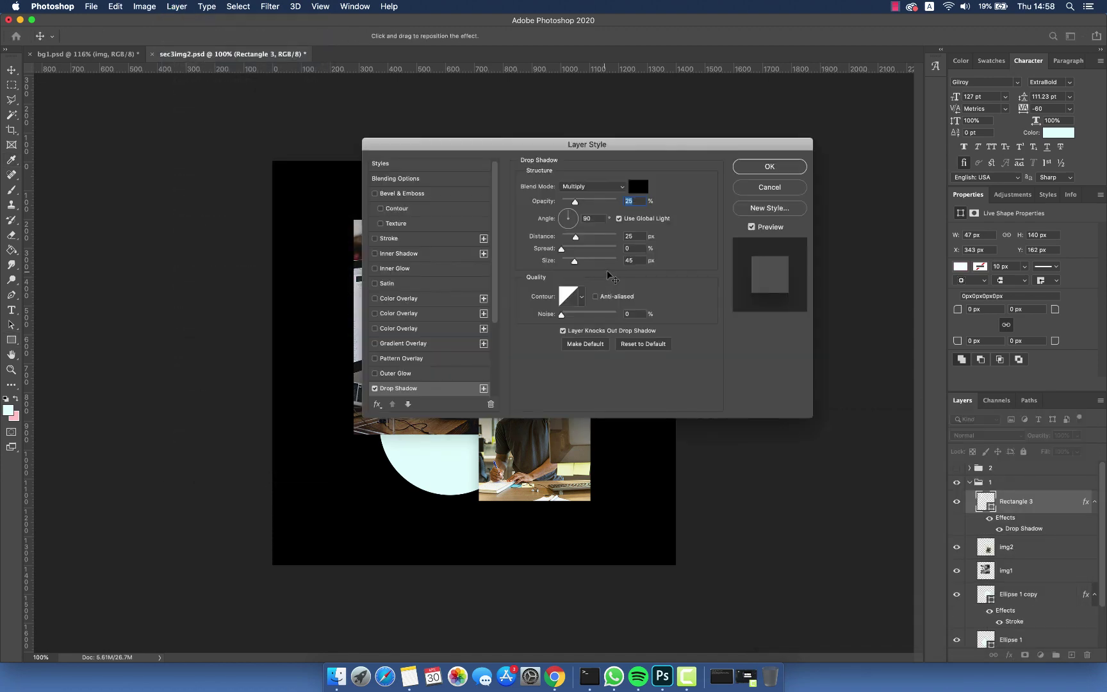
left_click(762, 168)
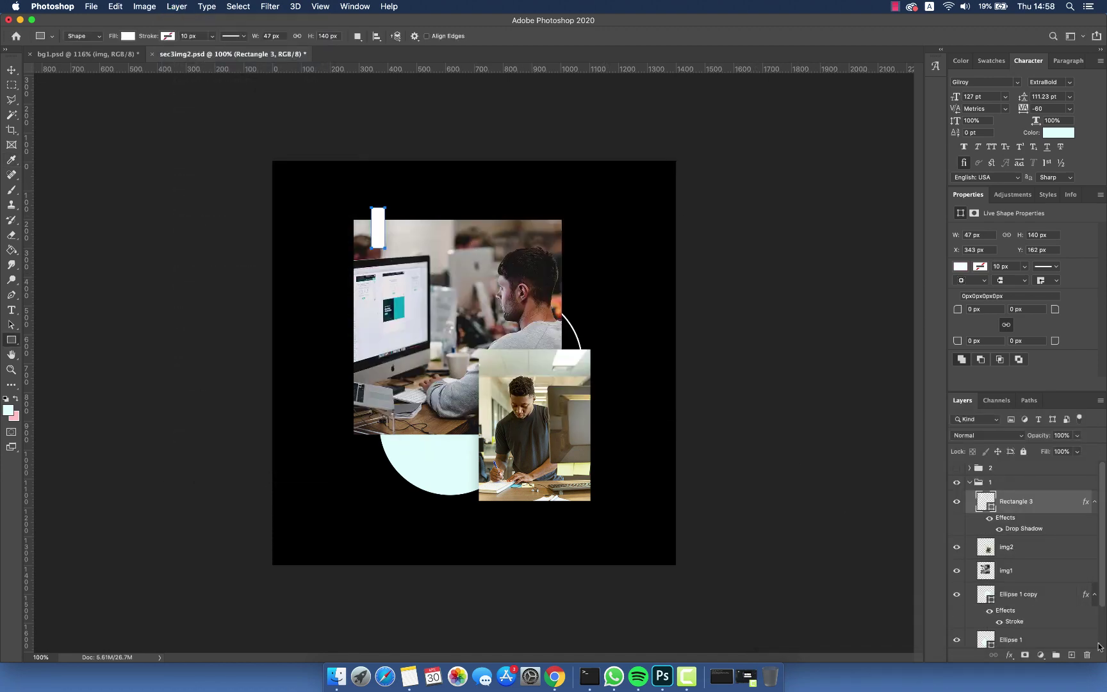
Draw a pink square, place it on the smaller photo's lower-right, and scale it to about 106 px.
left_click(1071, 655)
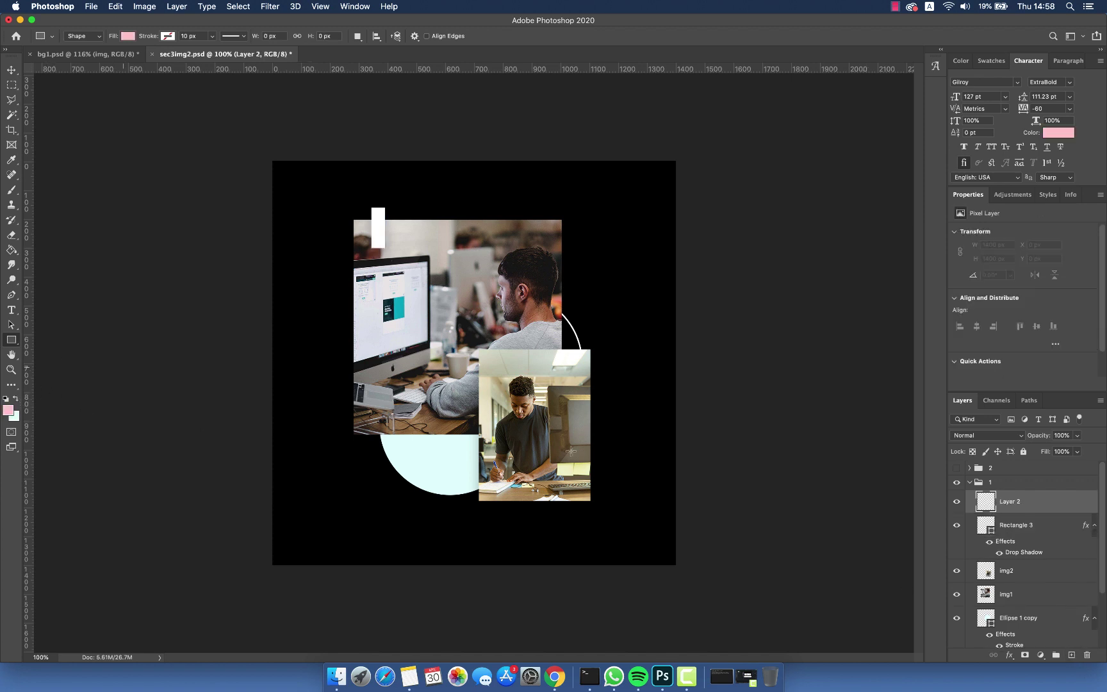
left_click_drag(587, 453, 611, 482)
key("v")
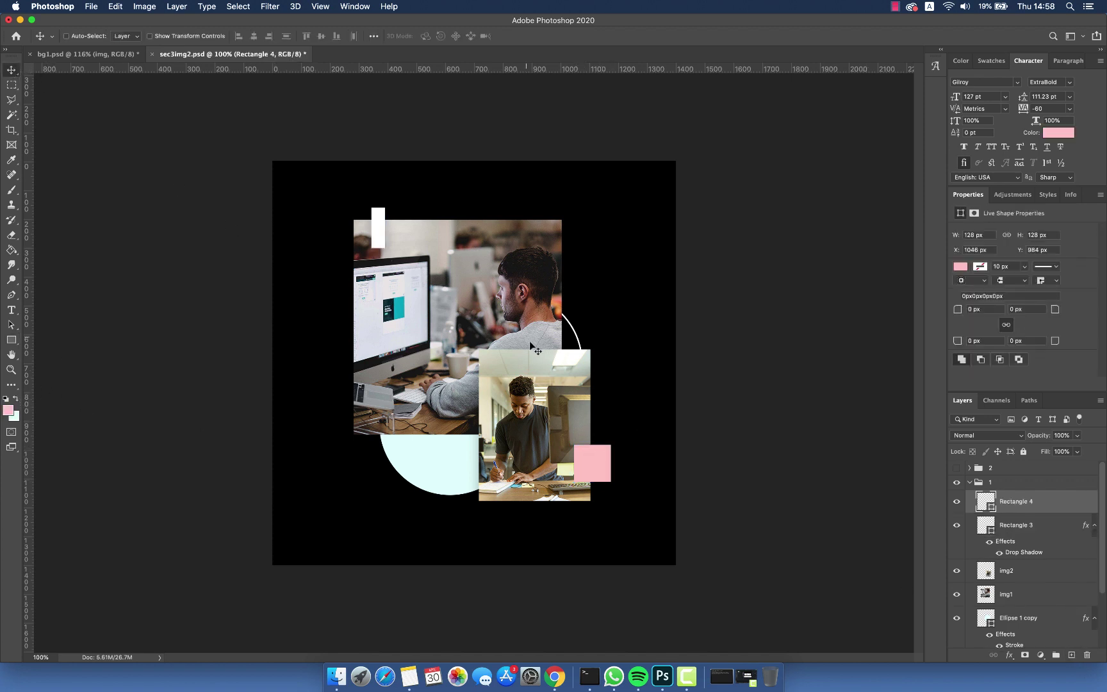
mouse_move(567, 373)
left_mouse_down()
mouse_move(551, 380)
mouse_move(551, 364)
left_mouse_up()
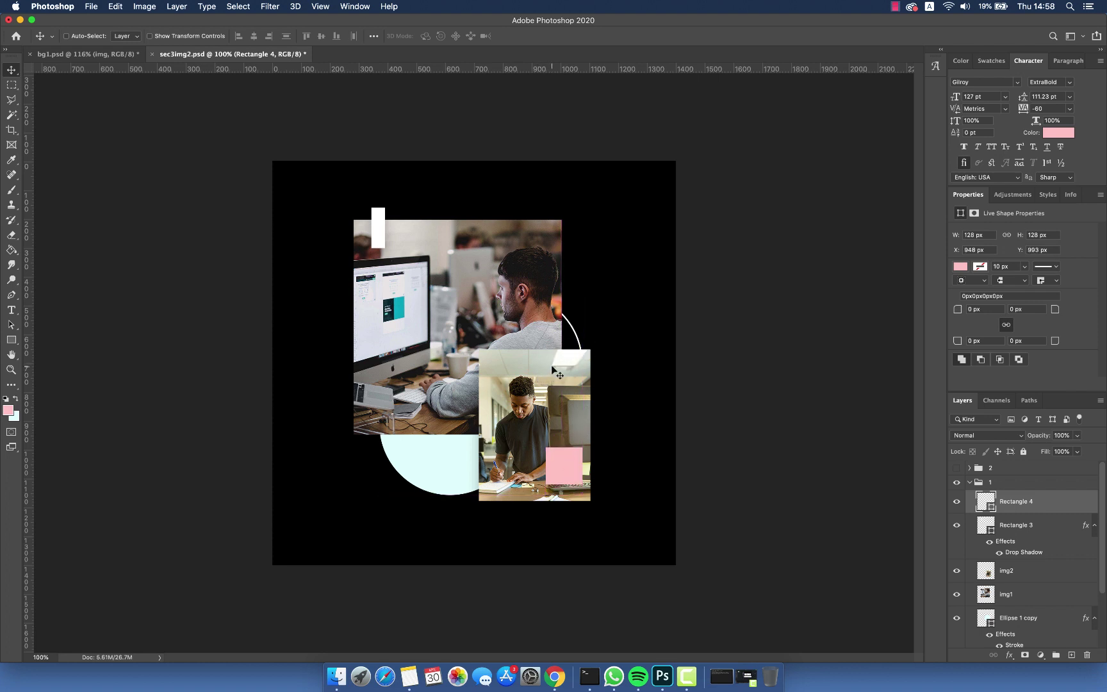
left_click_drag(588, 399, 581, 398)
key("ctrl+t")
left_click_drag(545, 447, 553, 454)
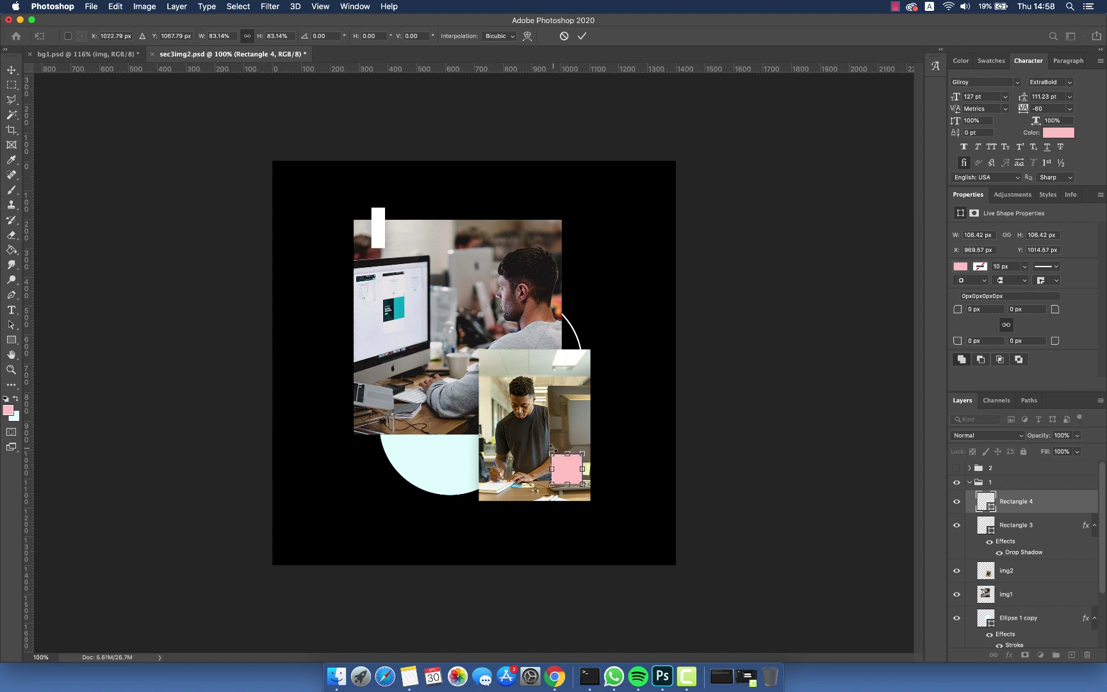
key("Return")
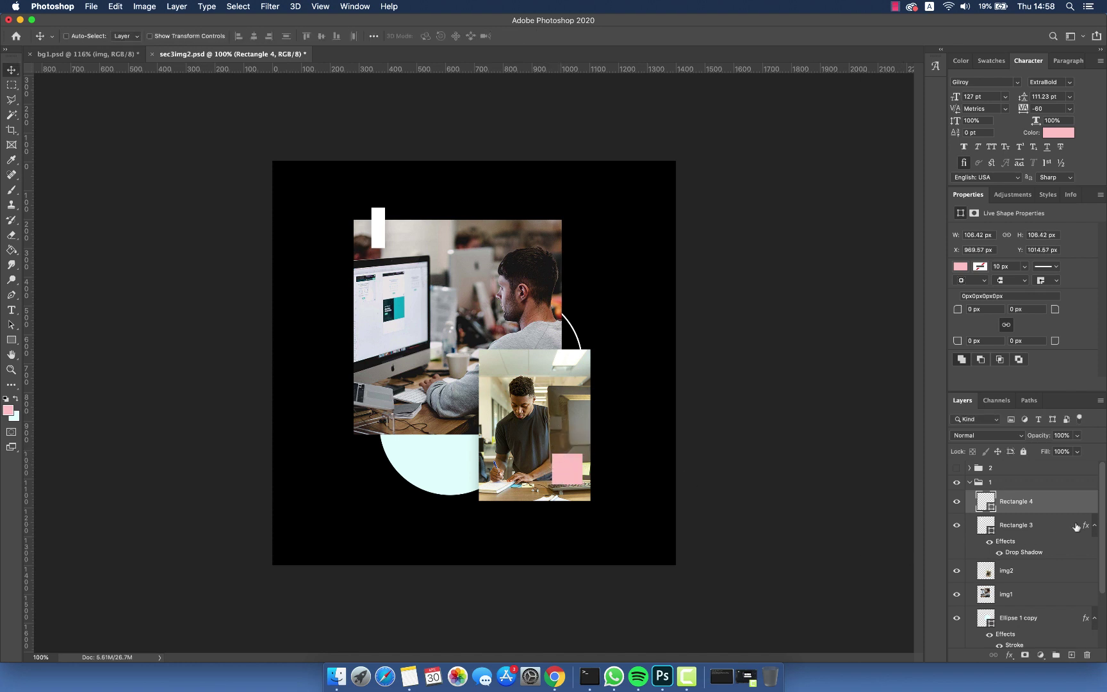
left_click(1094, 526)
left_click(1009, 549)
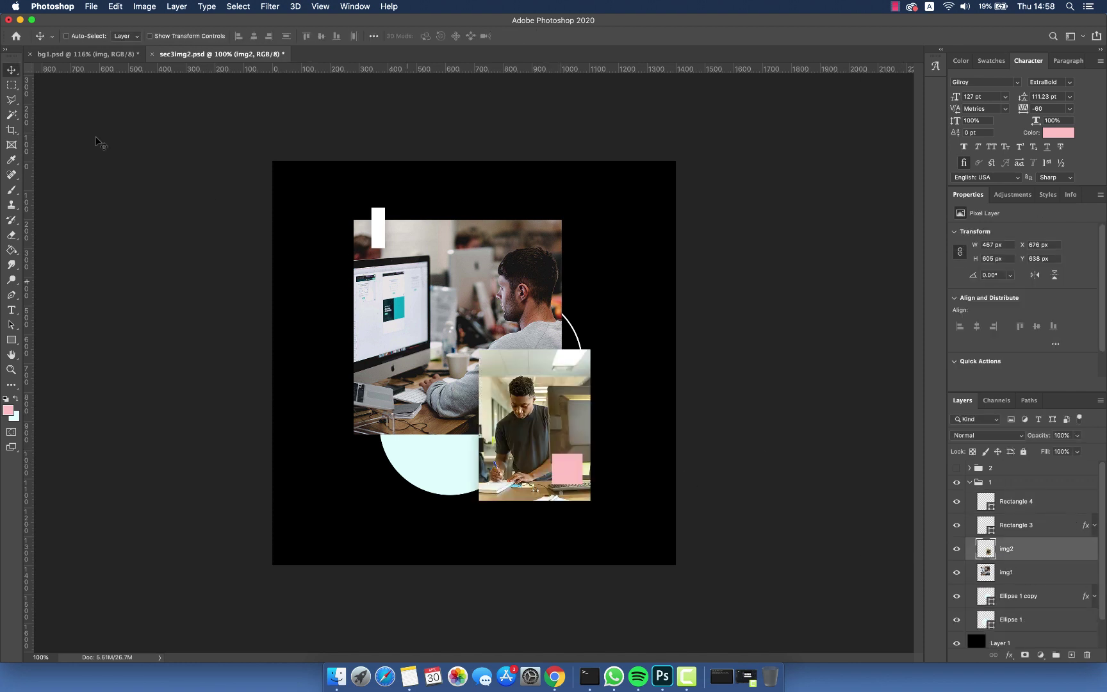
Cut the top-left corners out of the smaller img2 photo and the larger img1 photo.
left_click(11, 86)
left_click_drag(569, 467, 609, 511)
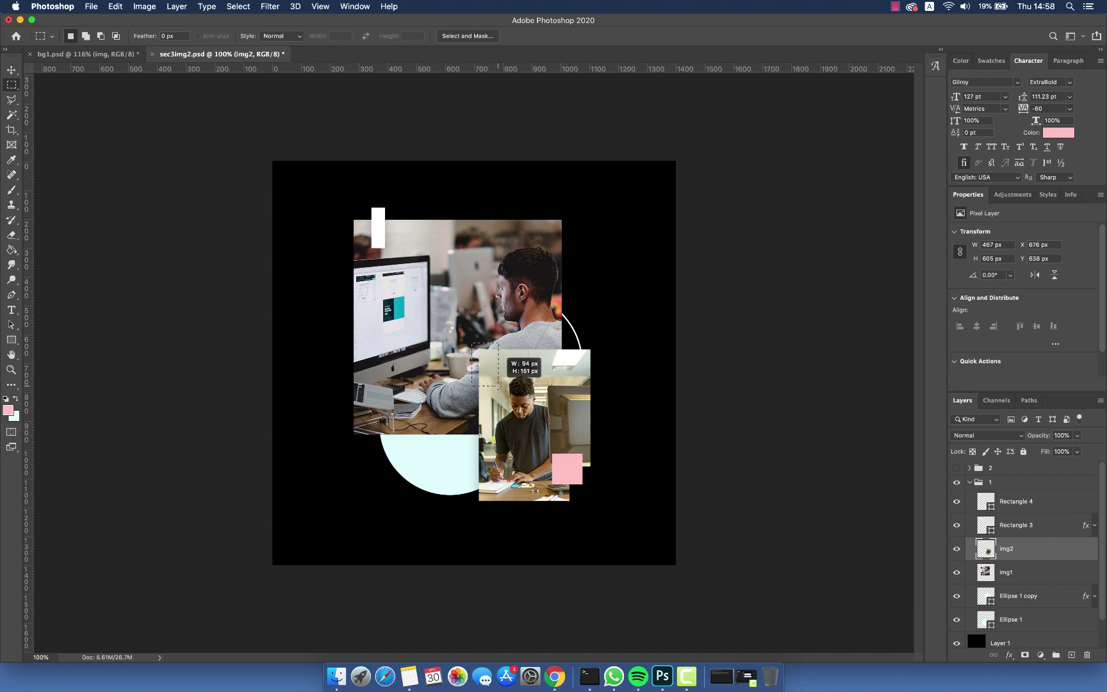
key("Delete")
left_click(375, 250, "super")
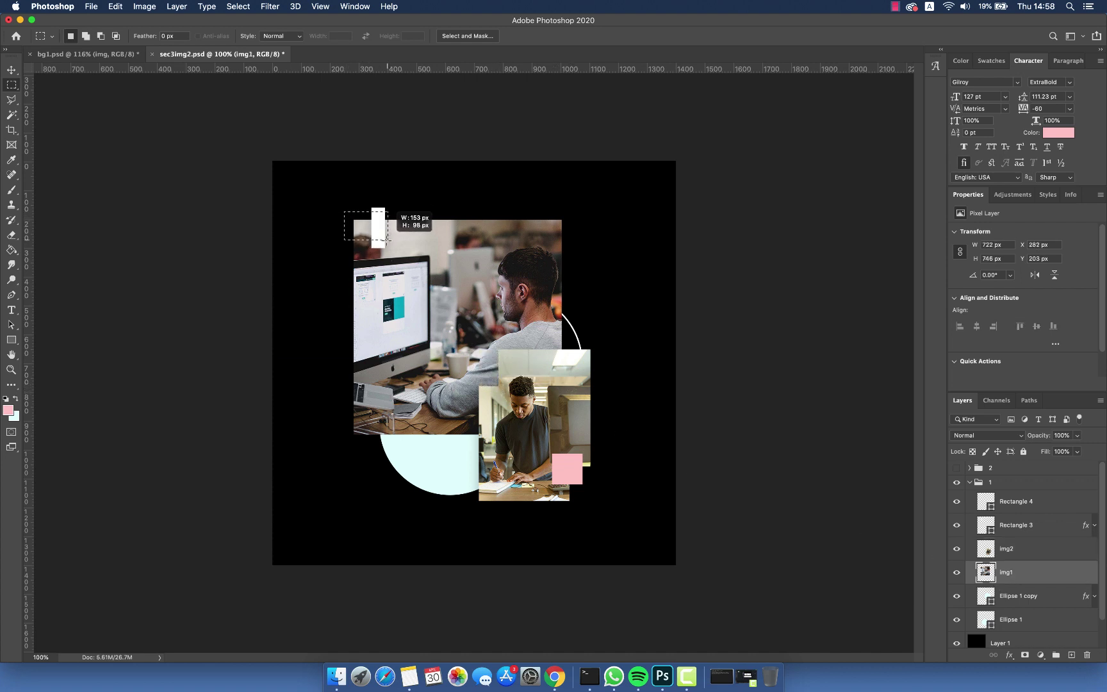
left_click_drag(388, 241, 387, 240)
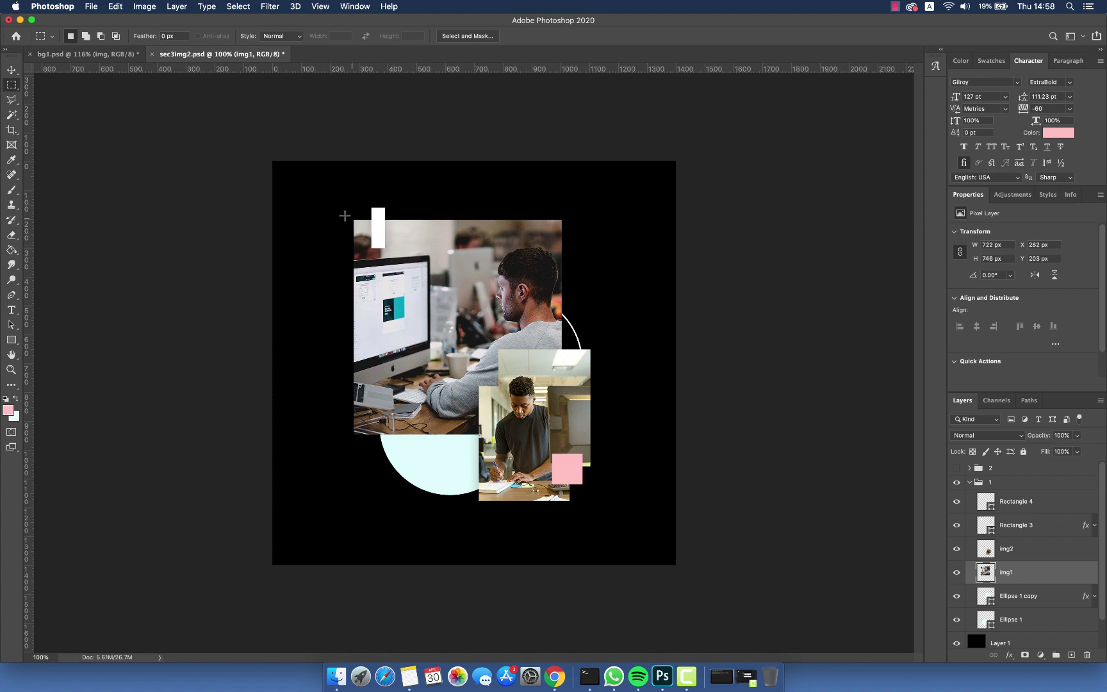
left_click_drag(344, 215, 397, 245)
key("Delete")
Move the white bar (Rectangle 3) down about 70 px.
left_click(1003, 501)
left_click(958, 525)
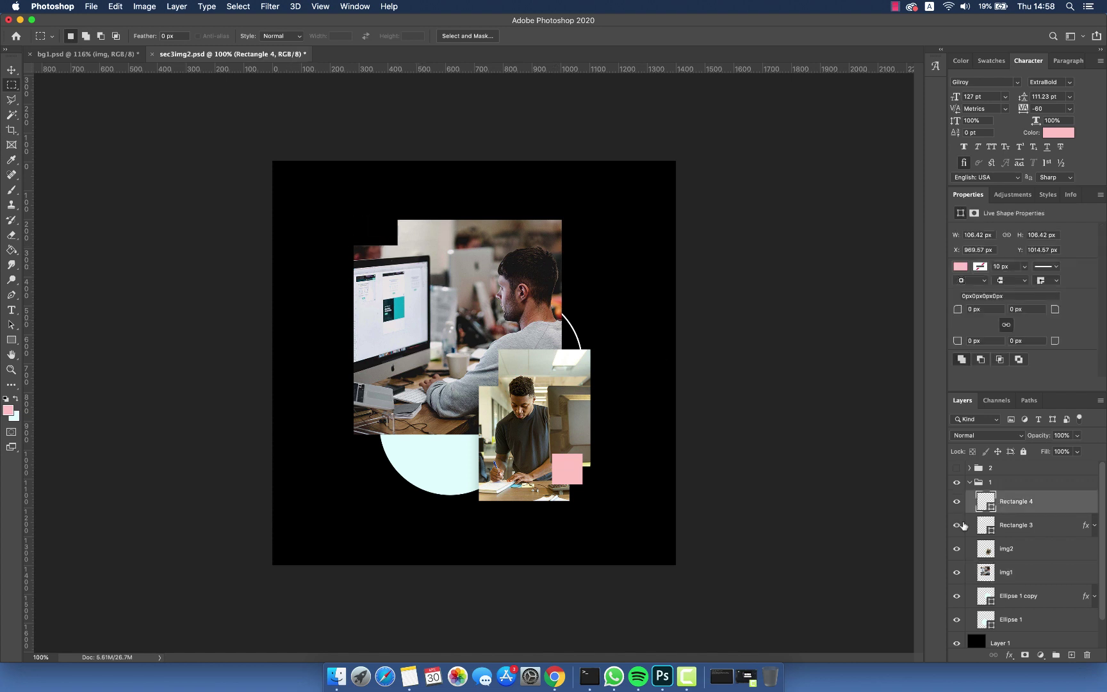
left_click(964, 525)
key("v")
left_click_drag(452, 264, 452, 285)
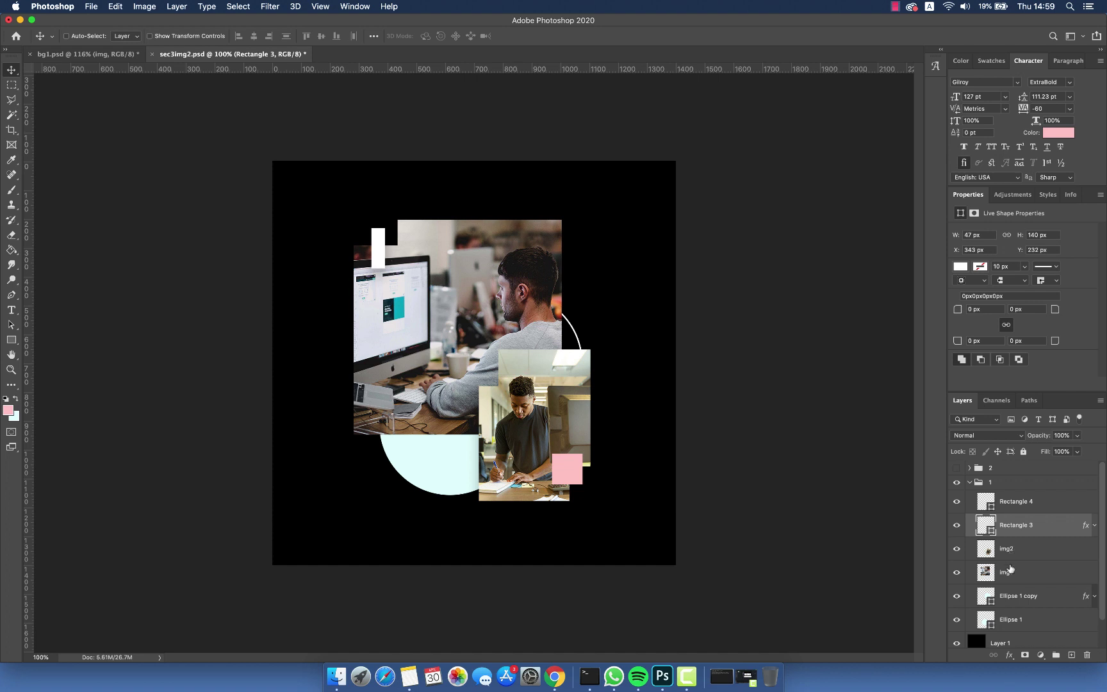
Delete a notch at the larger photo's lower left, then return to the Elementor page.
left_click(1010, 571)
key("m")
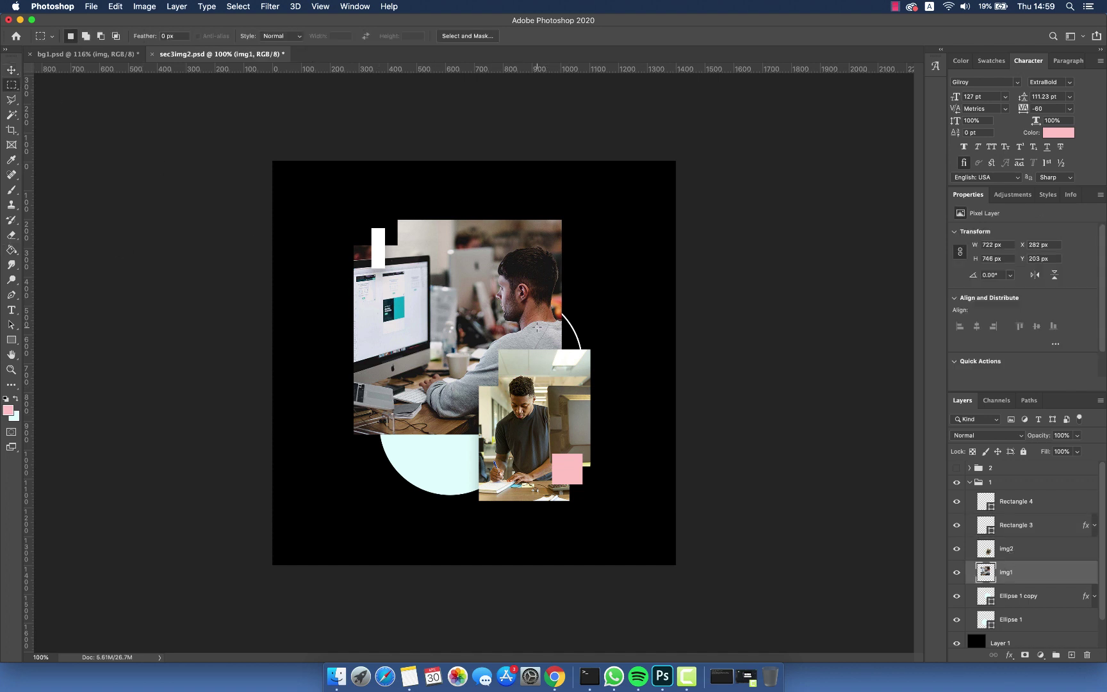
left_click_drag(557, 373, 576, 450)
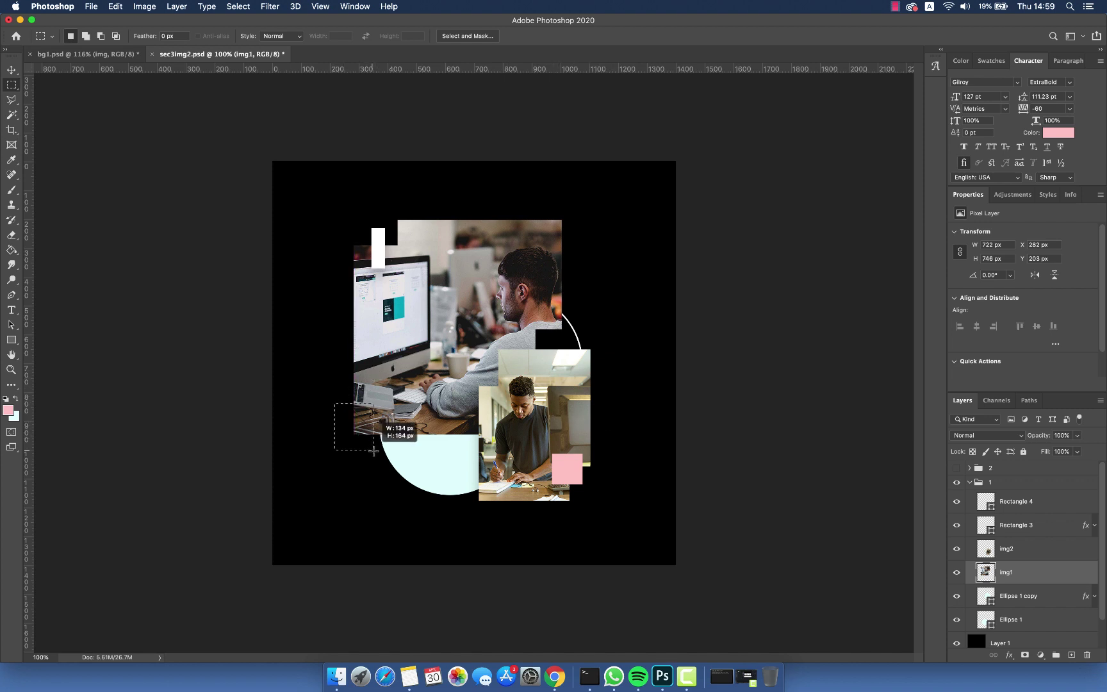
left_click_drag(373, 451, 373, 451)
key("Delete")
key("ctrl+d")
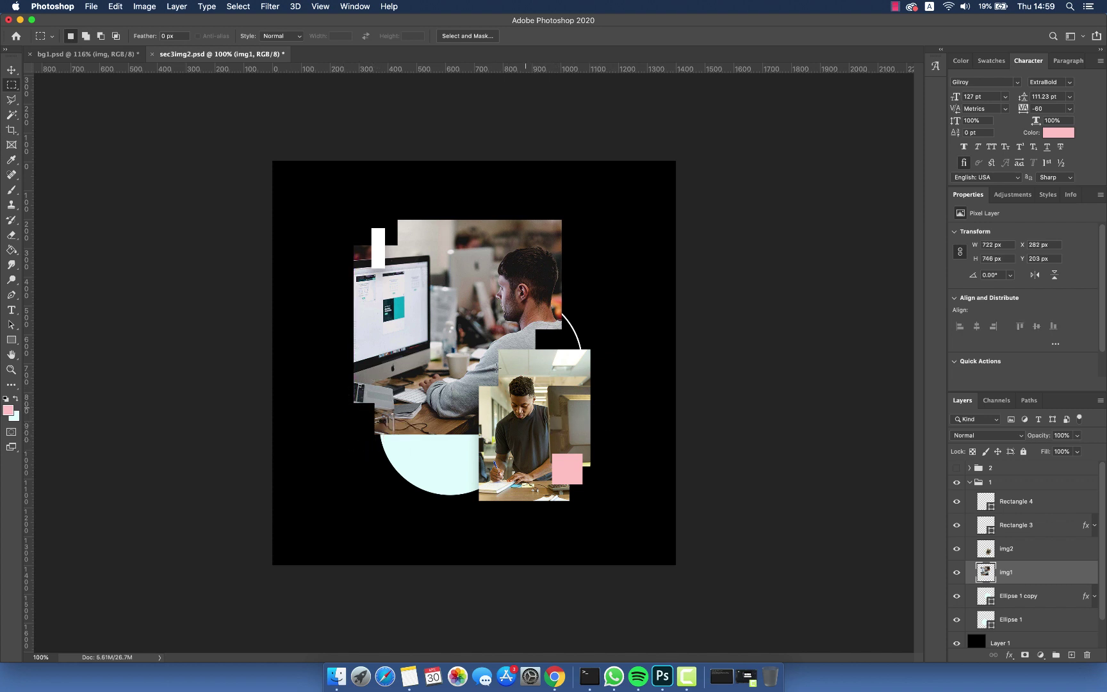
key("super+Tab")
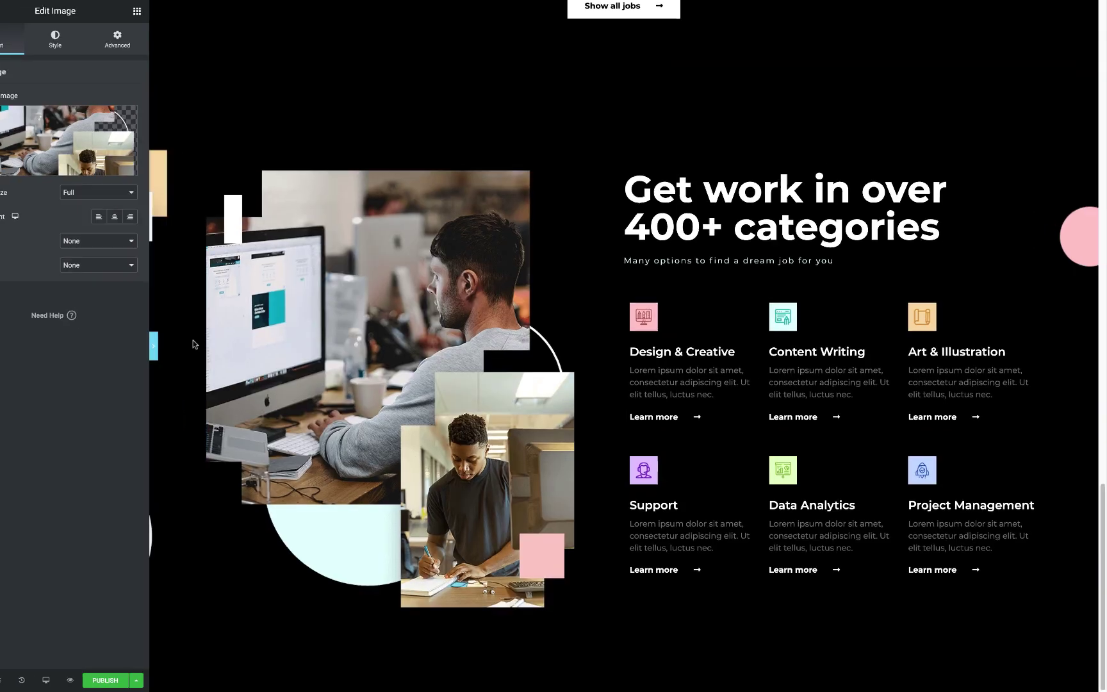
Preview the page without the editing panel, scrolling through it, then restore the panel.
left_click(153, 346)
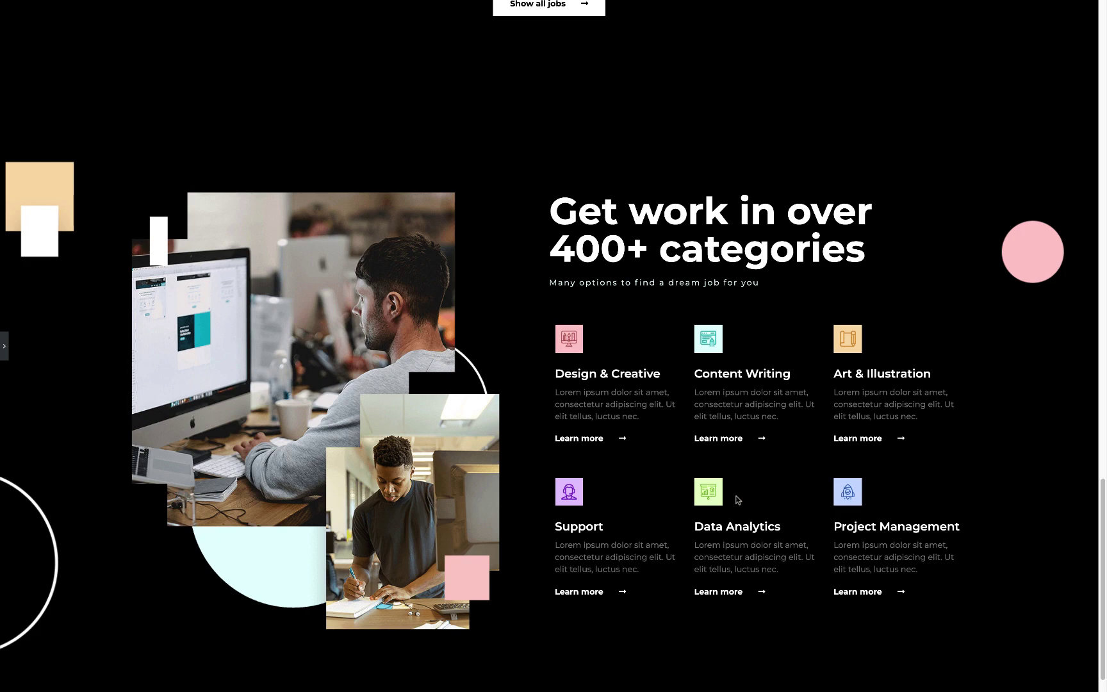
scroll(612, 601, "up", 2)
scroll(577, 384, "up", 4)
scroll(554, 229, "up", 10)
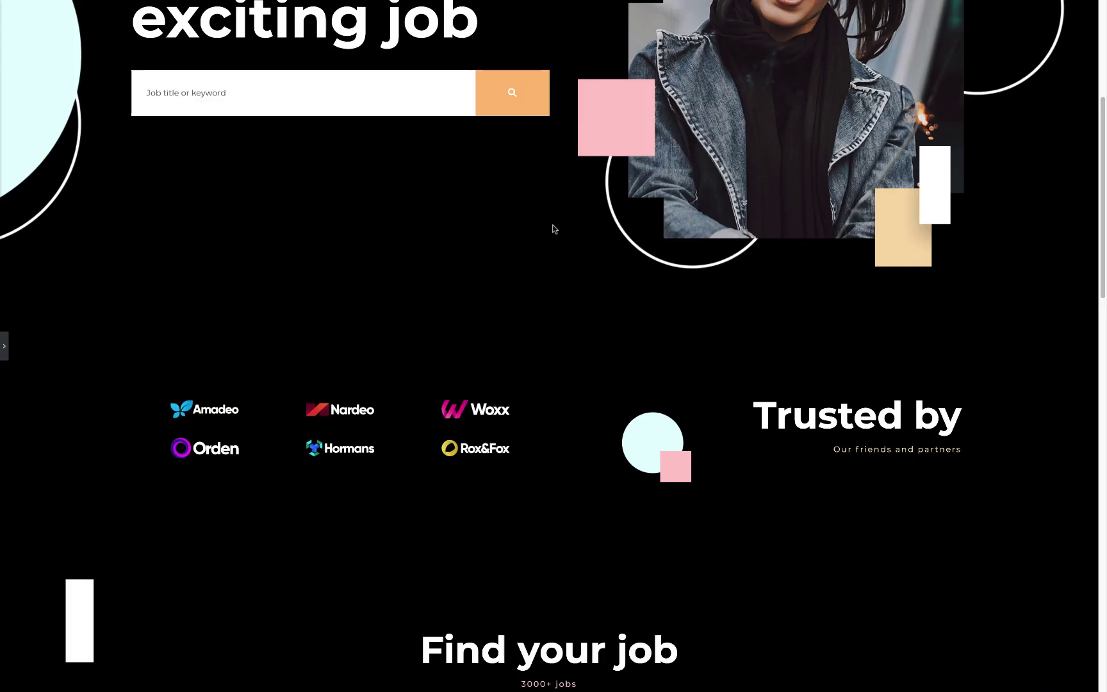
scroll(554, 229, "down", 15)
scroll(553, 229, "down", 3)
left_click(7, 346)
scroll(630, 600, "down", 2)
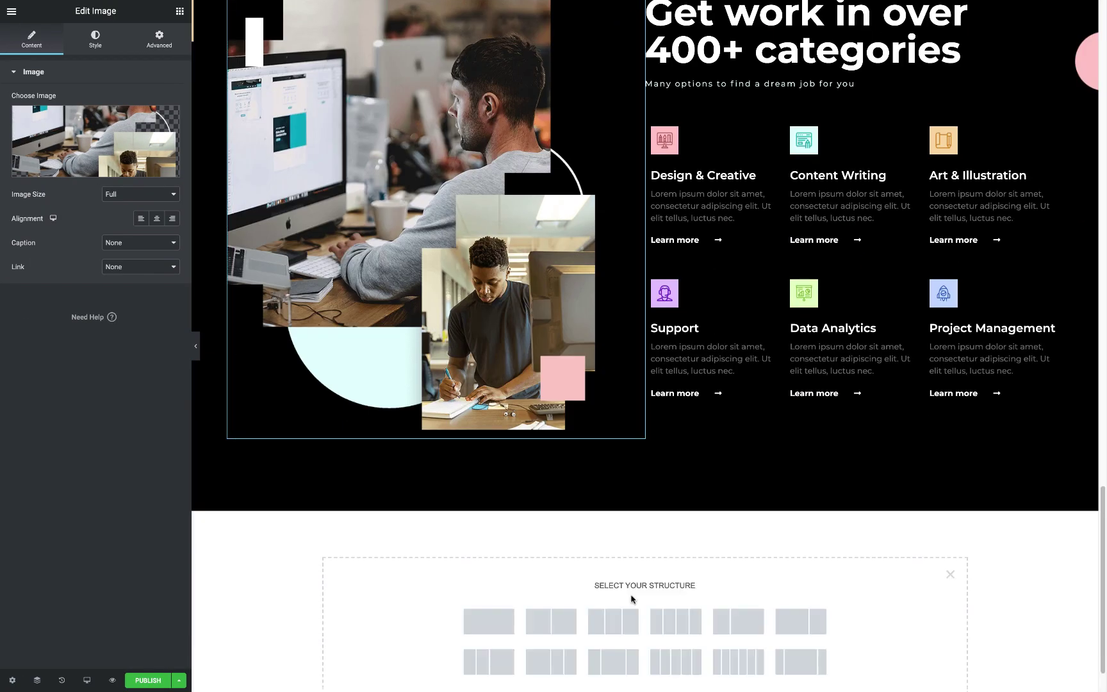
Add a one-column section at the bottom with 100 padding and a plain colour background.
left_click(499, 621)
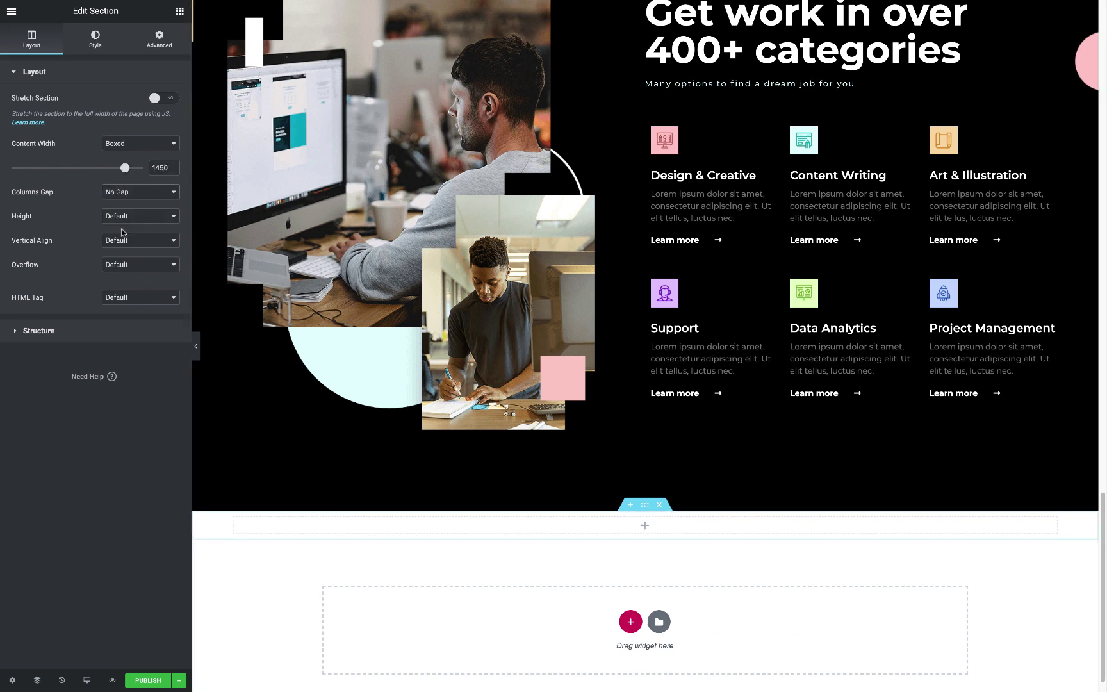
left_click(159, 39)
left_click(28, 174)
type("100")
left_click(95, 39)
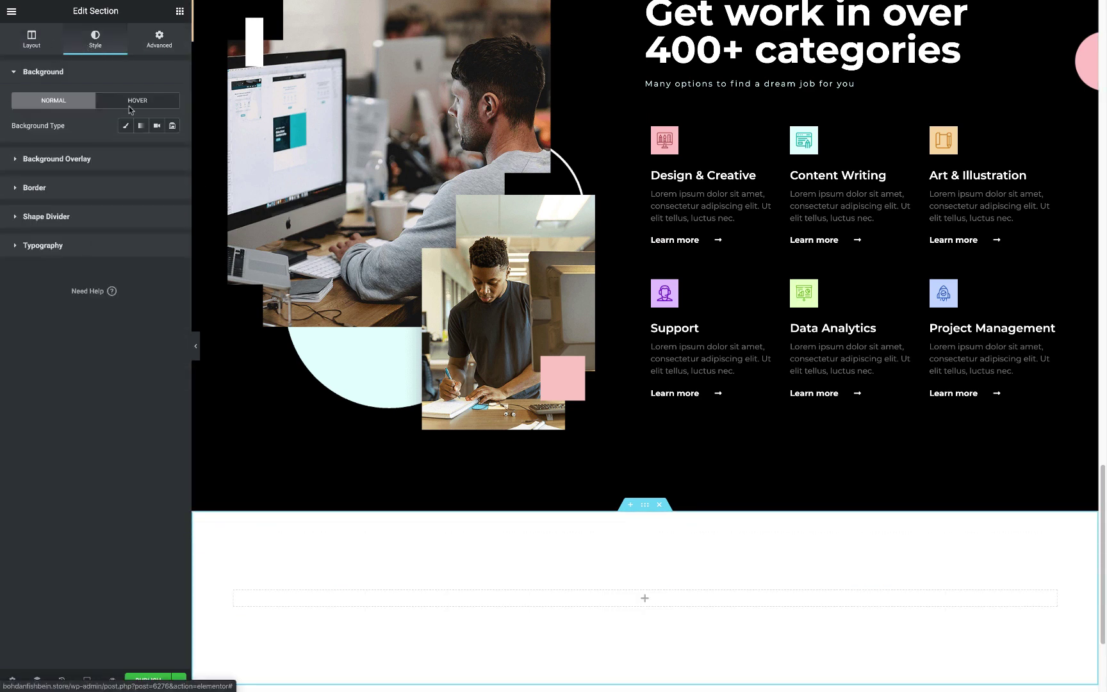
left_click(157, 149)
Make the section black, copy the heading and subtitle into it, and change the subtitle to 'Our testimonials'.
left_click(180, 11)
left_click_drag(734, 104, 578, 542)
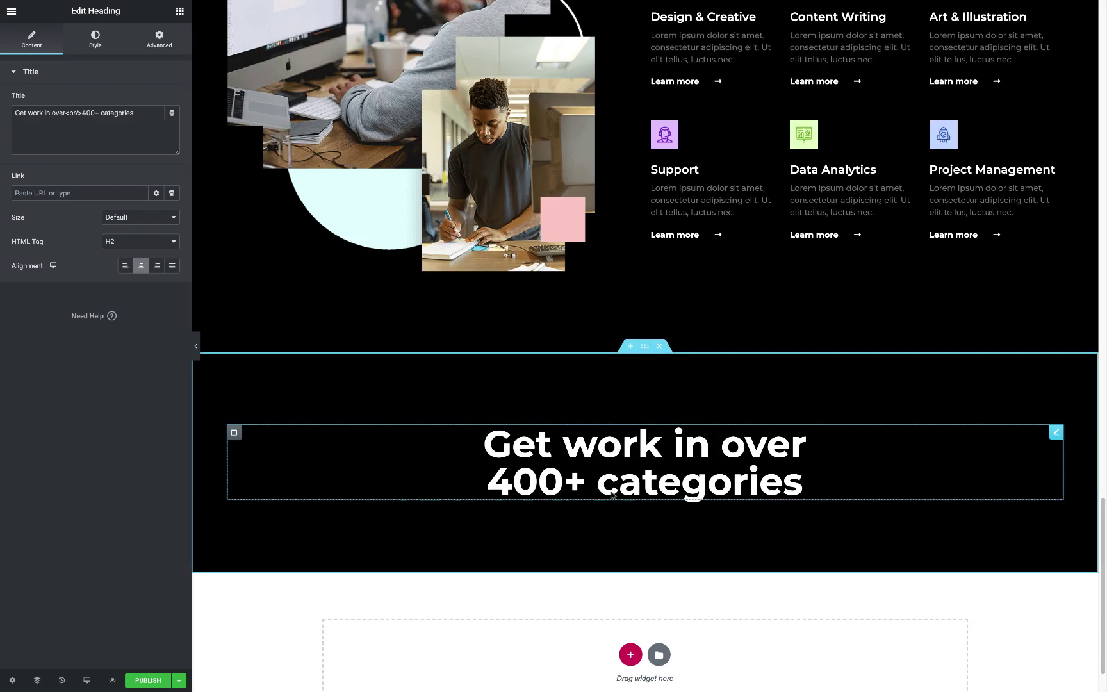
left_click_drag(757, 86, 644, 516)
triple_click(106, 133)
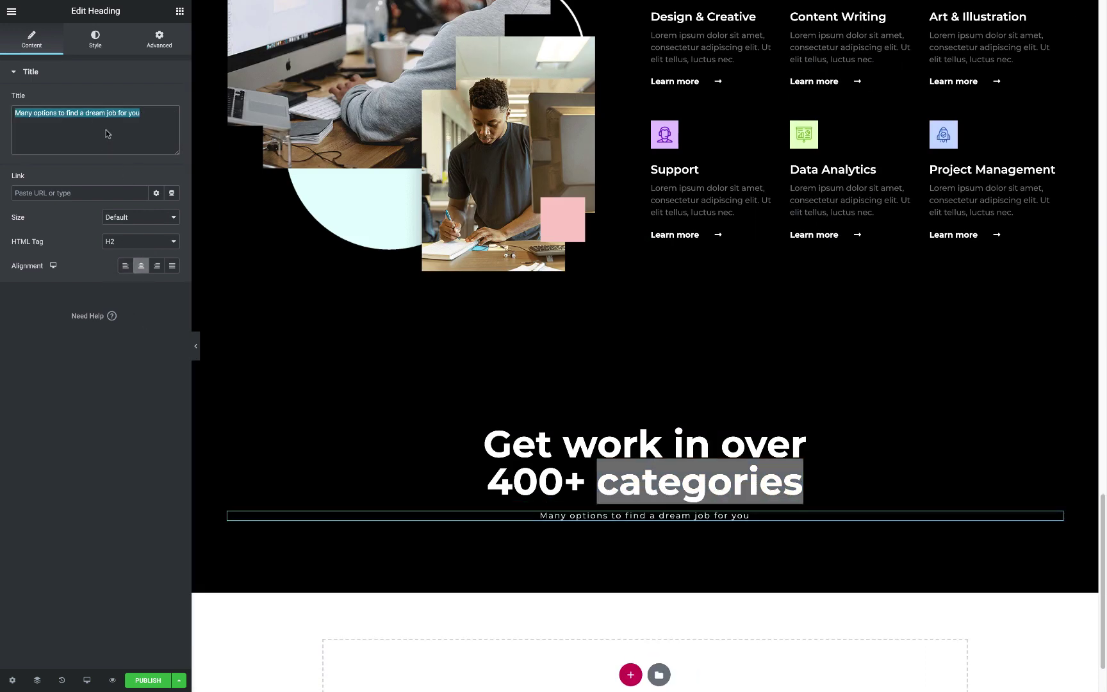
type("Our testimonials")
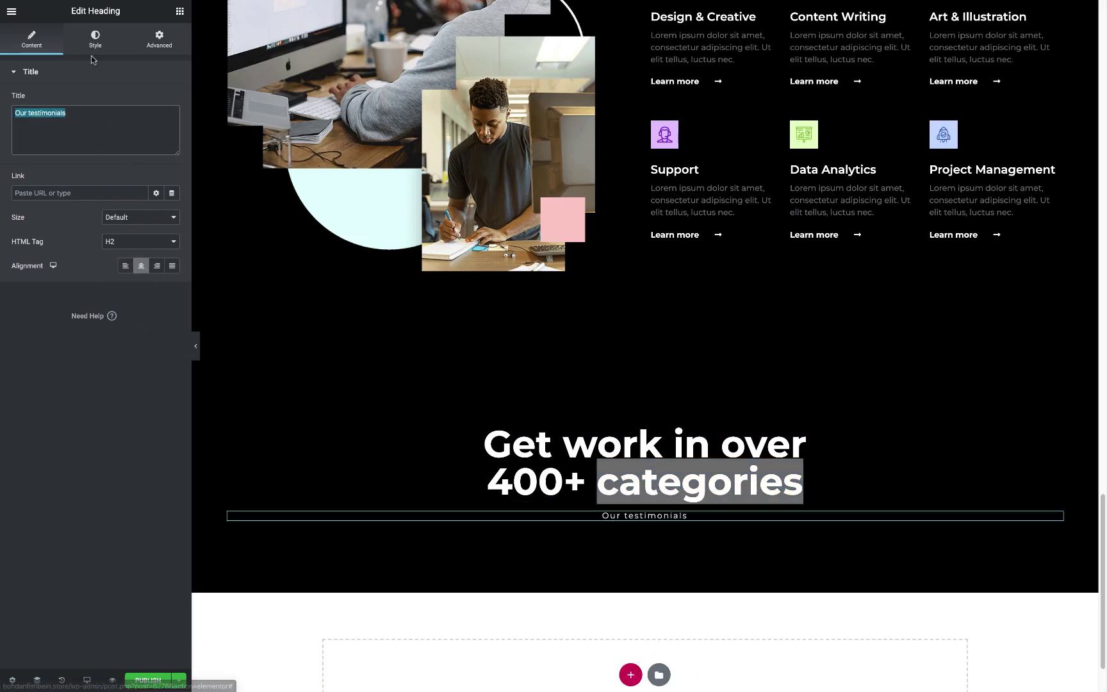
left_click(95, 40)
left_click(157, 100)
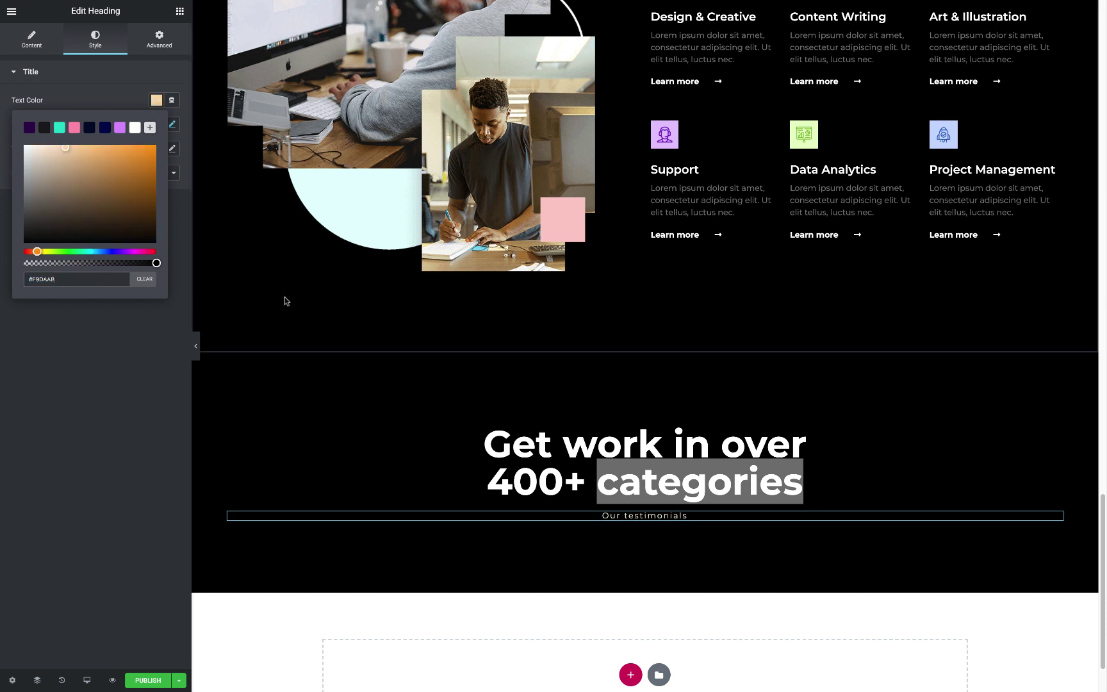
Change the heading to 'Read unbiased feedback', fixing the 'unbiaded' typo.
left_click(644, 461)
triple_click(64, 144)
type("Read unbia")
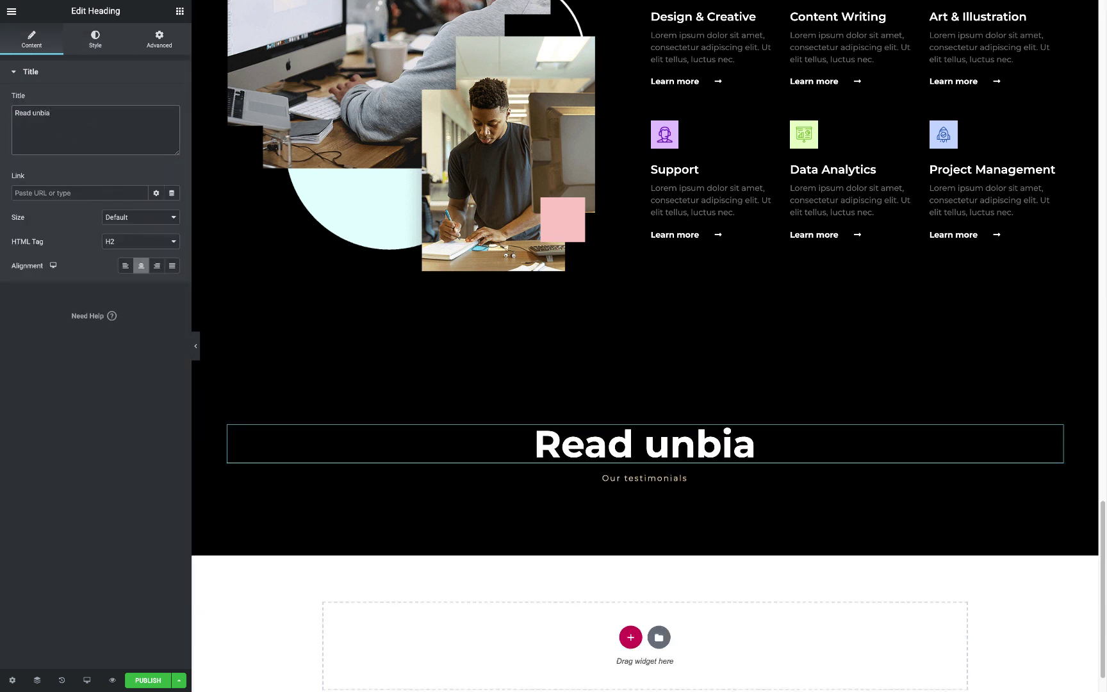
type("ded feedback")
left_click(52, 112)
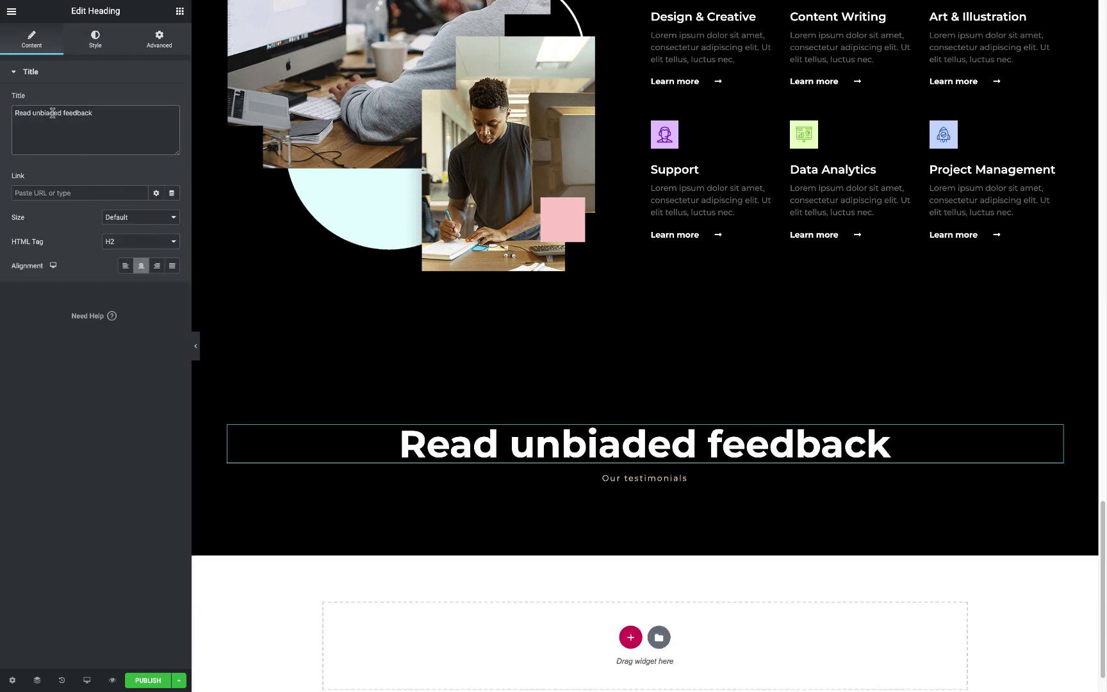
key("BackSpace")
type("s")
key("Escape")
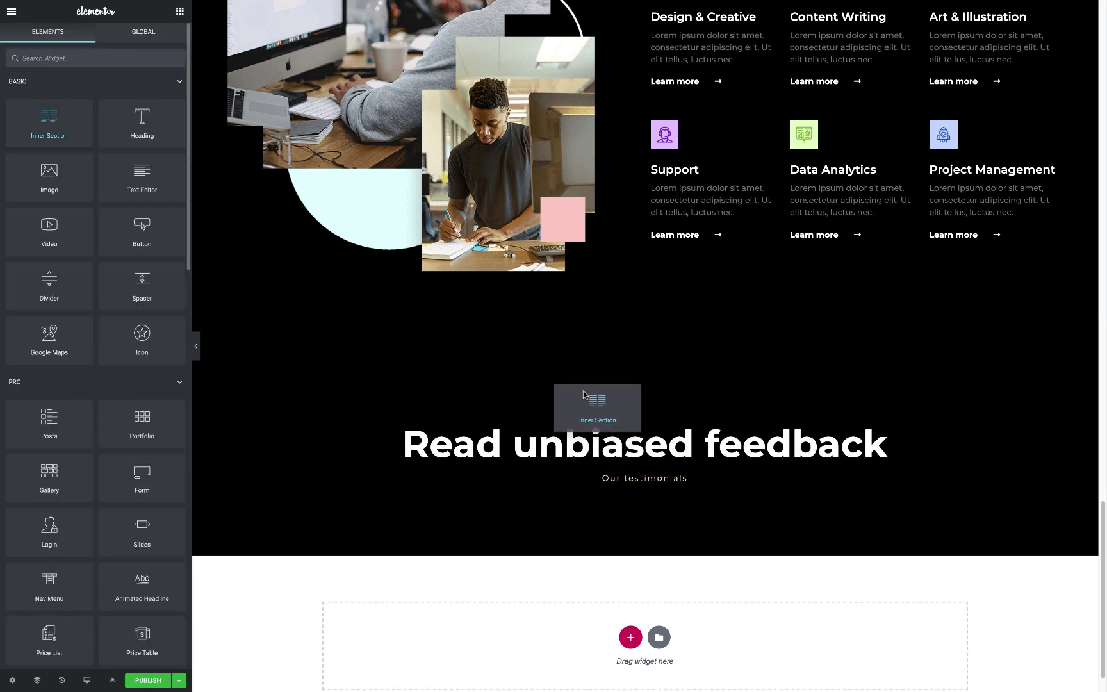
Add a three-column inner section with No Gap and 40 top padding below 'Our testimonials'.
left_click_drag(51, 119, 578, 471)
left_click(140, 149)
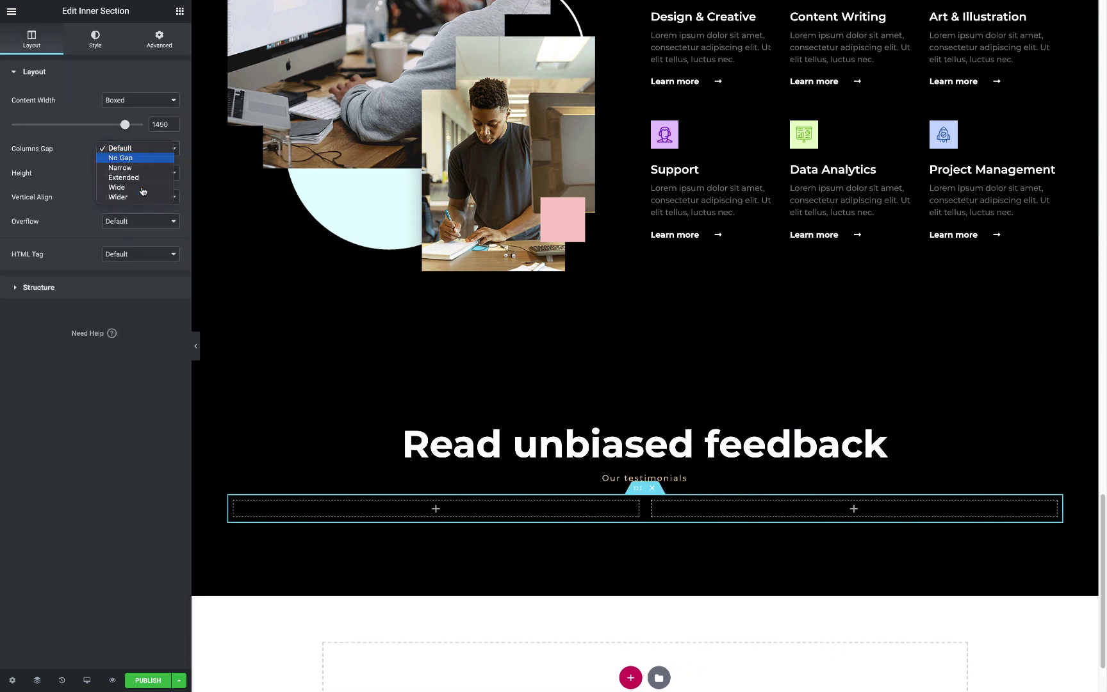
left_click(135, 159)
left_click(159, 39)
left_click(162, 174)
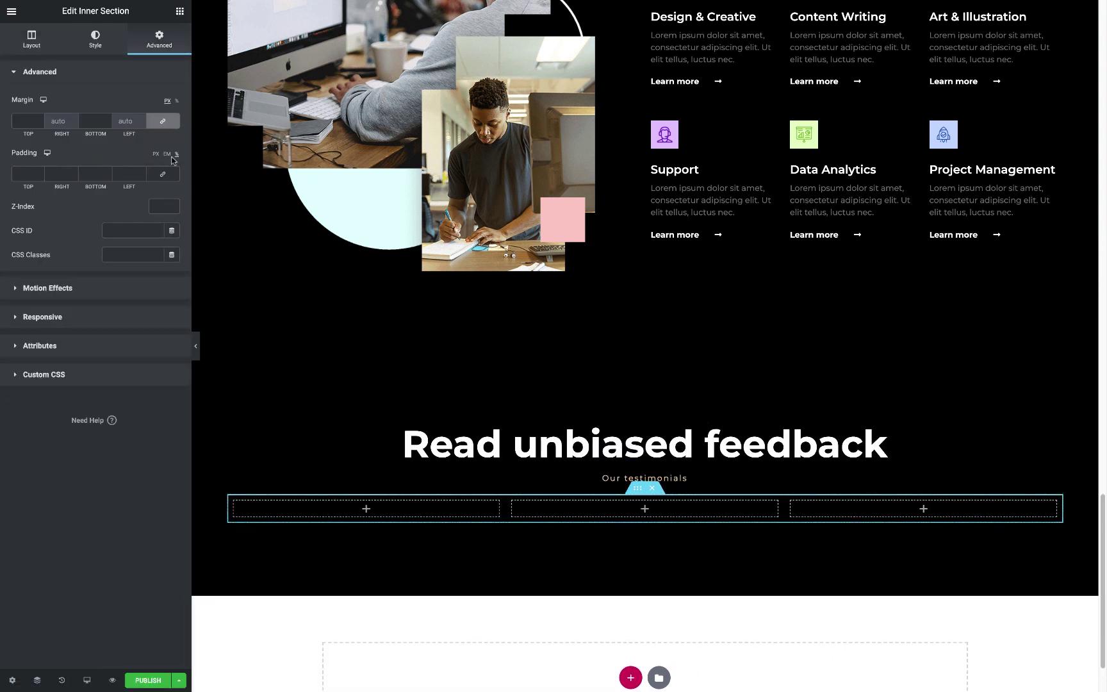
left_click(29, 174)
type("40")
Place a white (#ffffff) divider and a Testimonial Carousel in the first column.
left_click(180, 11)
type("i")
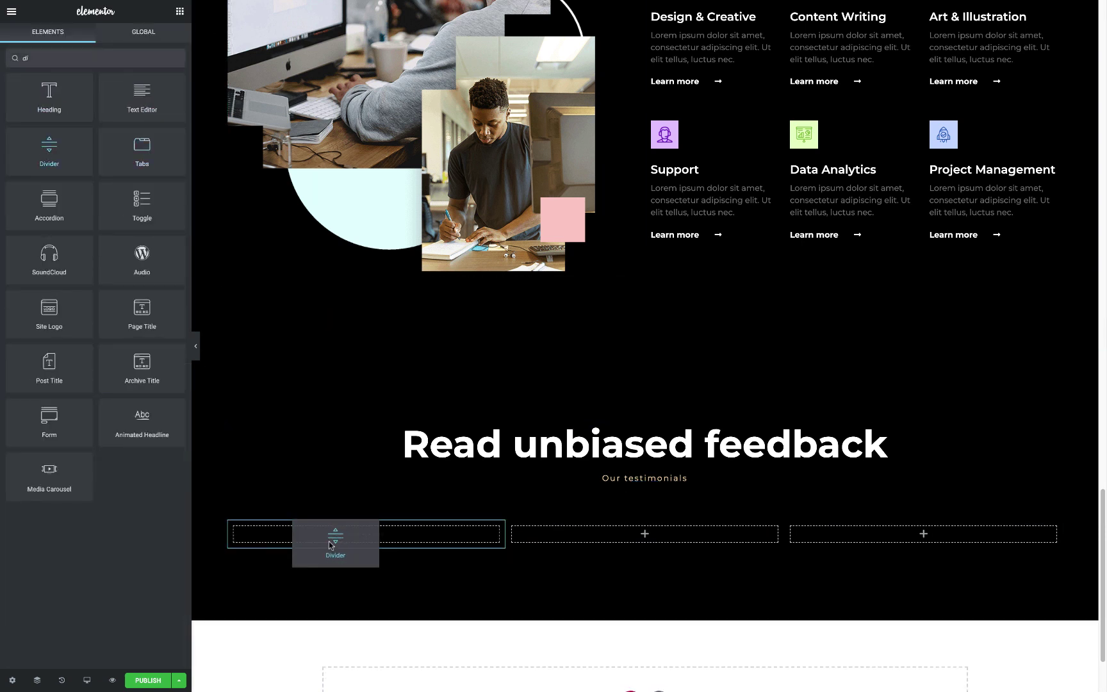
left_click_drag(49, 147, 334, 534)
left_click(95, 39)
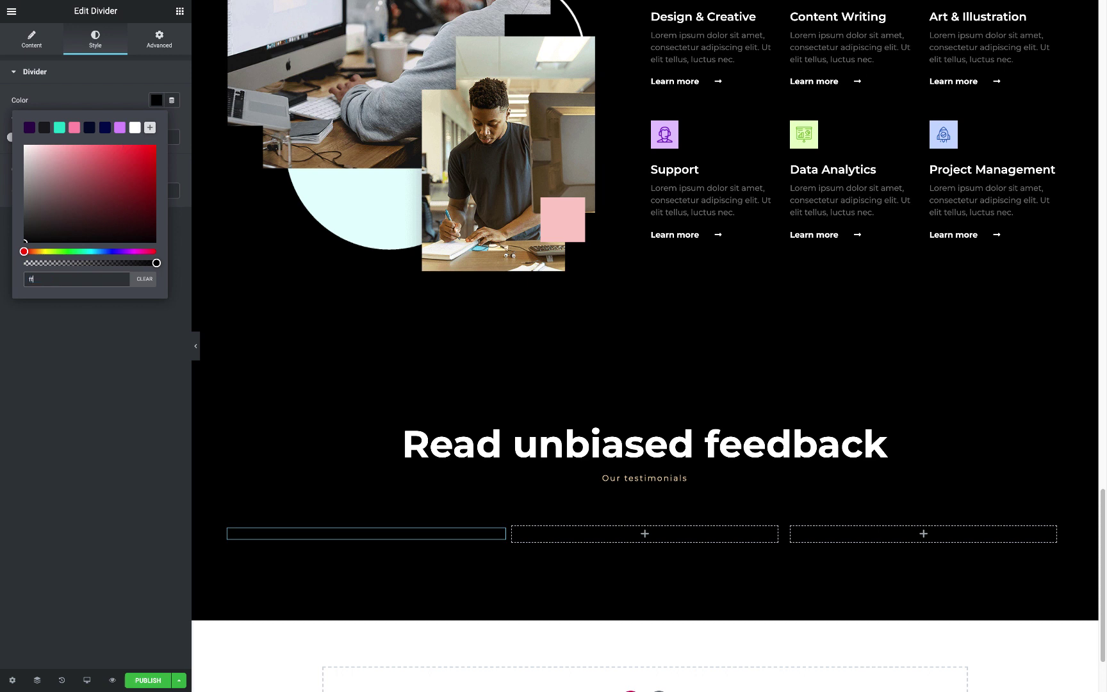
type("ffff")
left_click(122, 184)
left_click(180, 11)
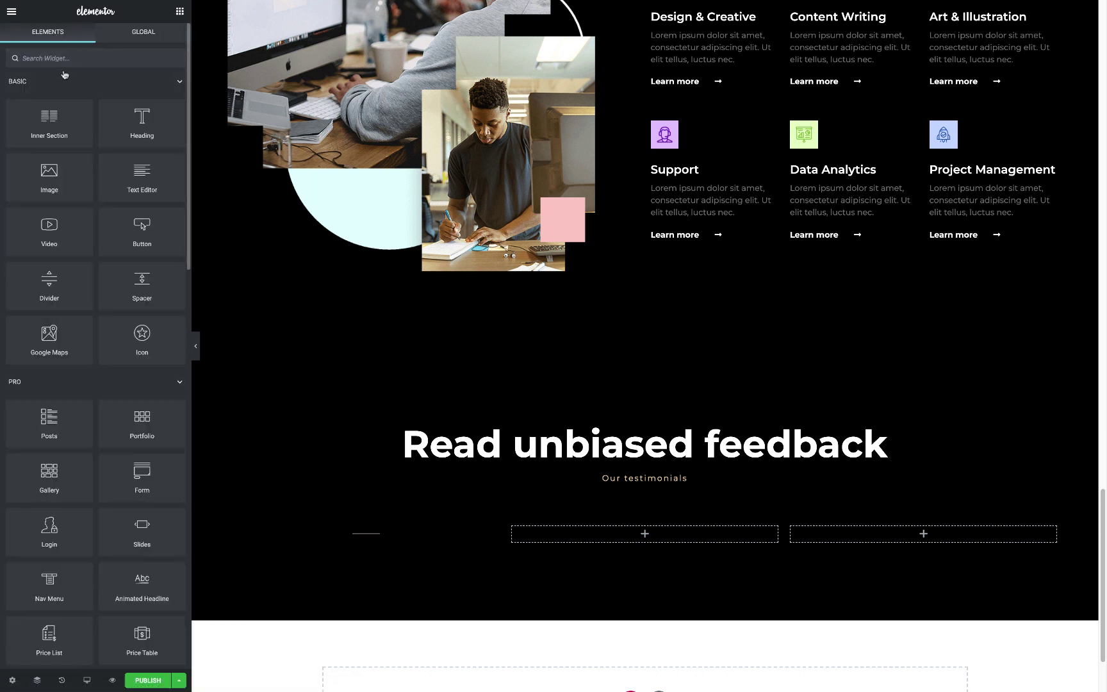
type("tes")
left_click_drag(143, 105, 359, 542)
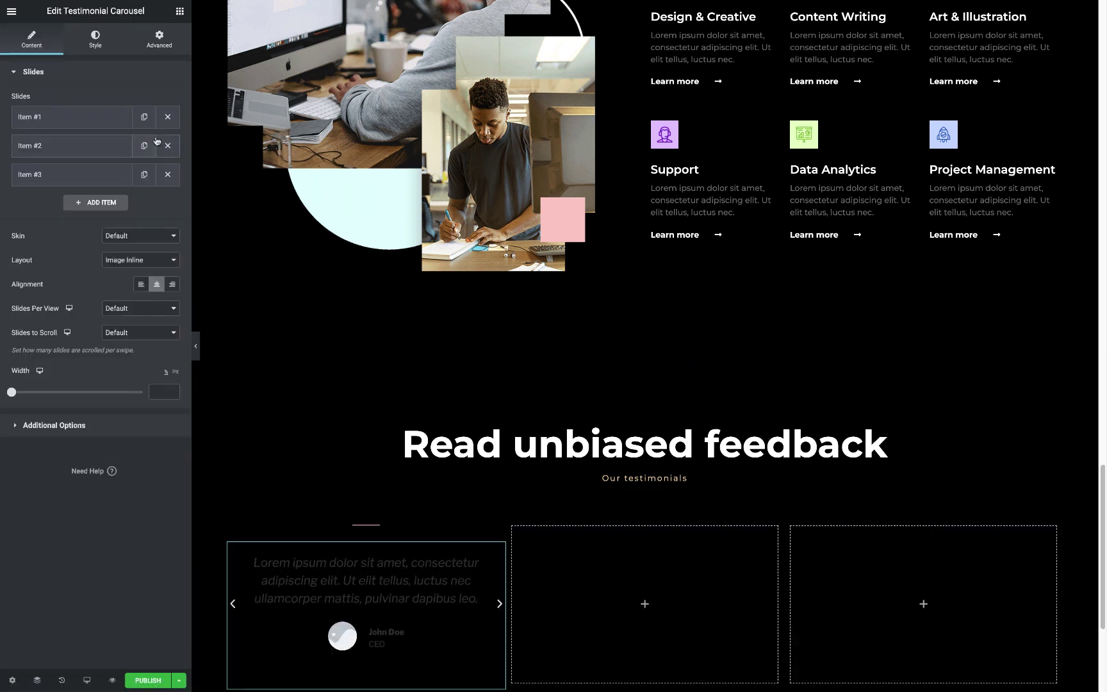
Delete the extra carousel slides, set width to 90% and edit the remaining reviewer's name.
left_click(167, 146)
left_click(168, 145)
type("90")
scroll(300, 342, "down", 3)
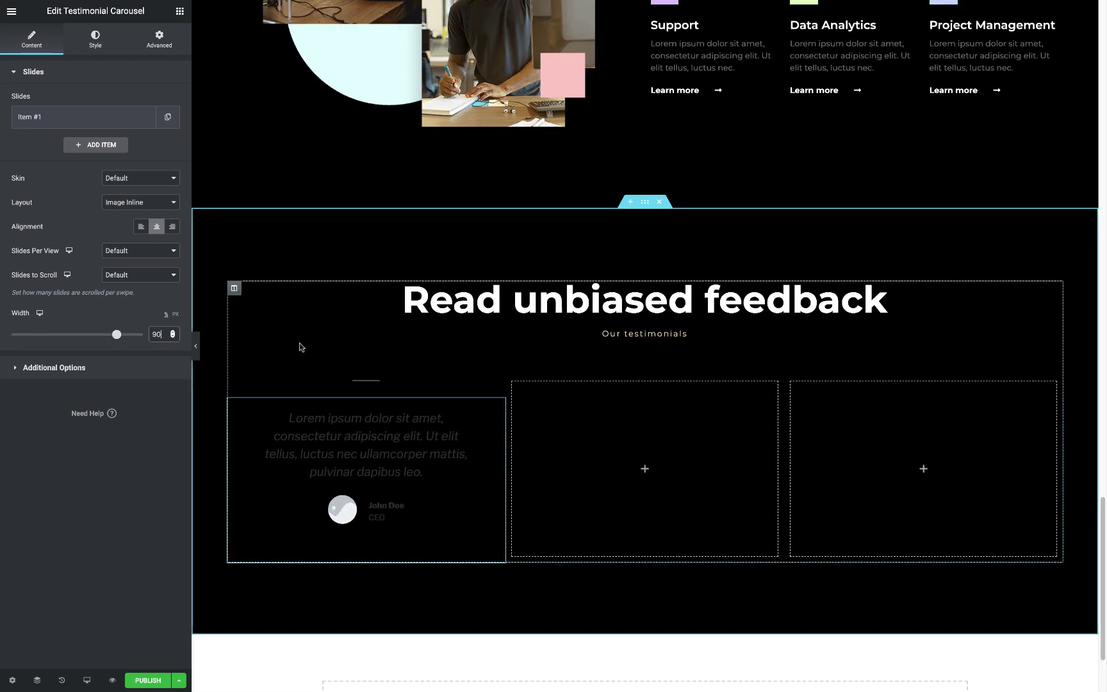
left_click(84, 117)
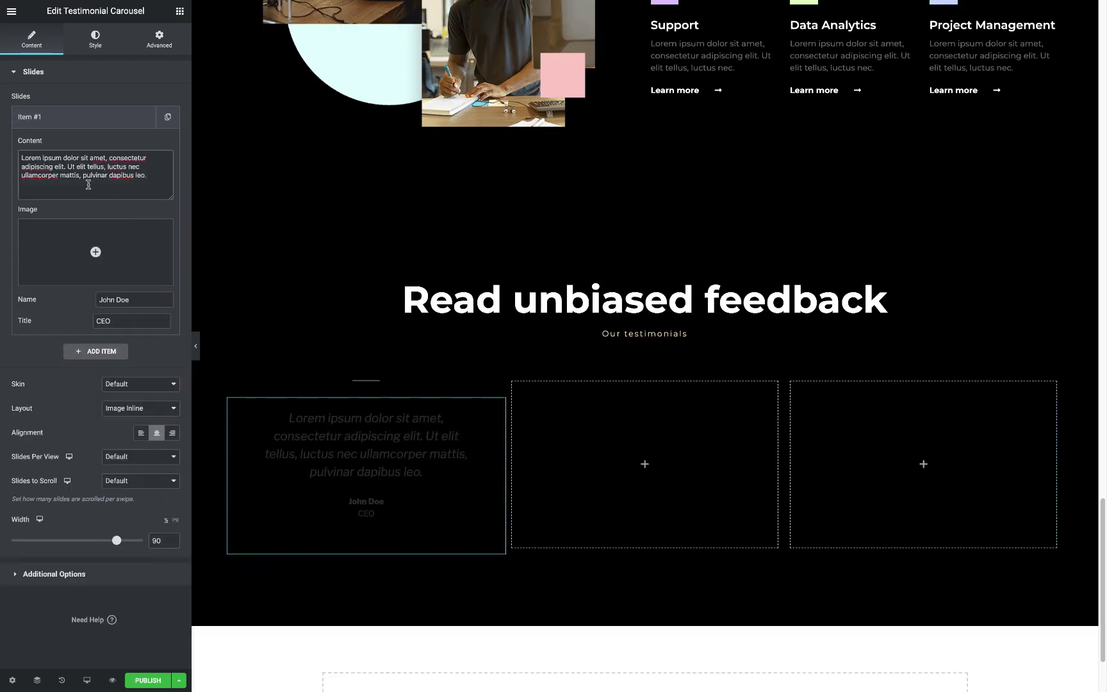
left_click(122, 300)
type("Head of Abraak")
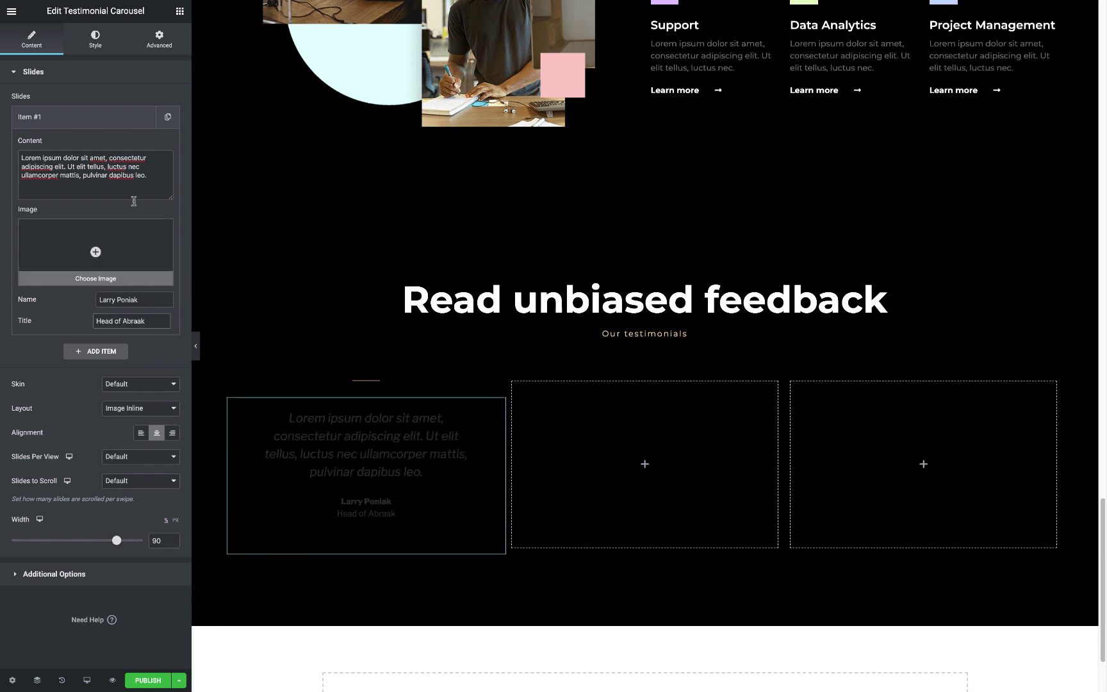
Set the carousel slide padding to 0.
left_click(96, 39)
type("0")
left_click(31, 296)
type("0")
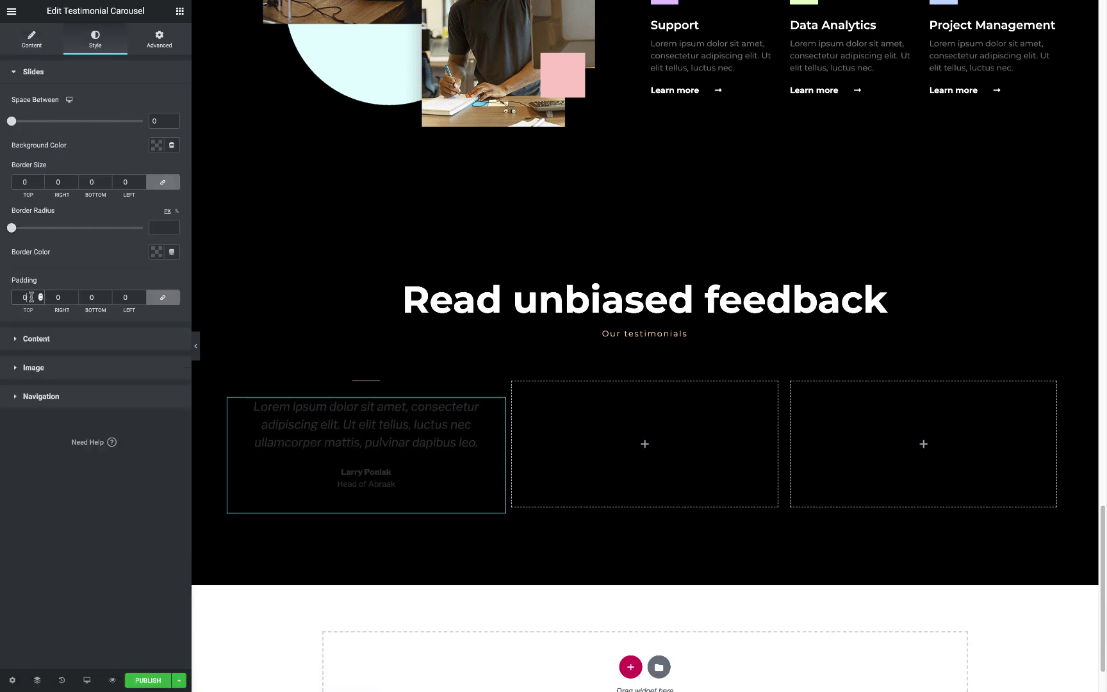
Style the quote text white in Montserrat, size 16.
left_click(98, 341)
left_click(156, 174)
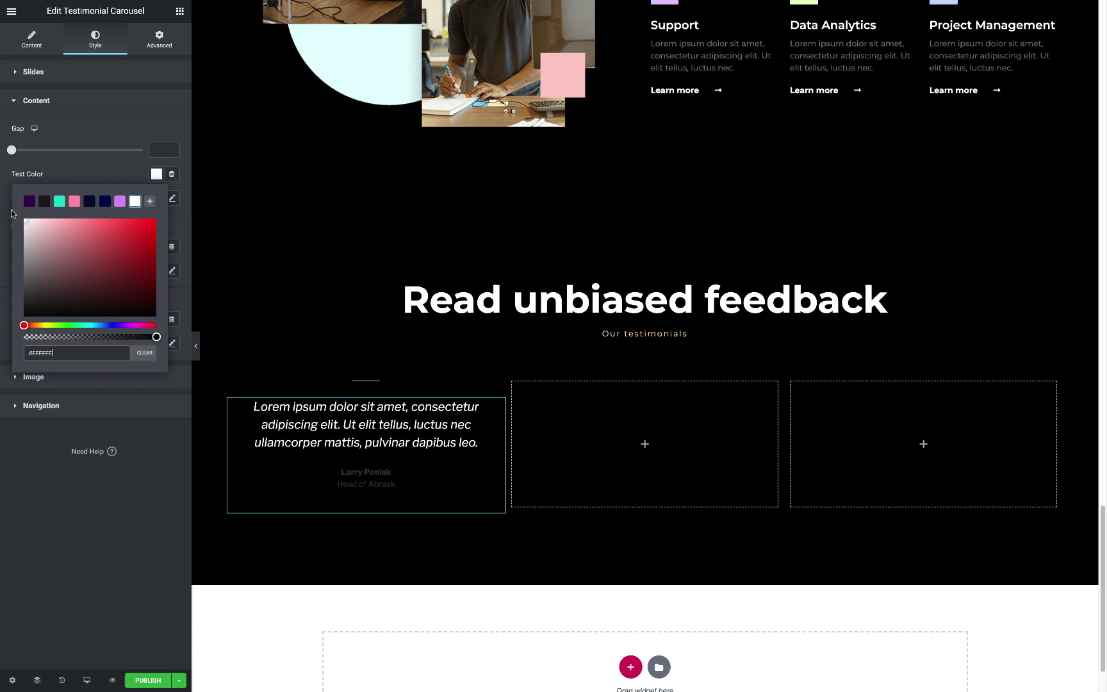
left_click(156, 174)
left_click(171, 198)
left_click(130, 230)
left_click(122, 269)
left_click(151, 274)
type("16")
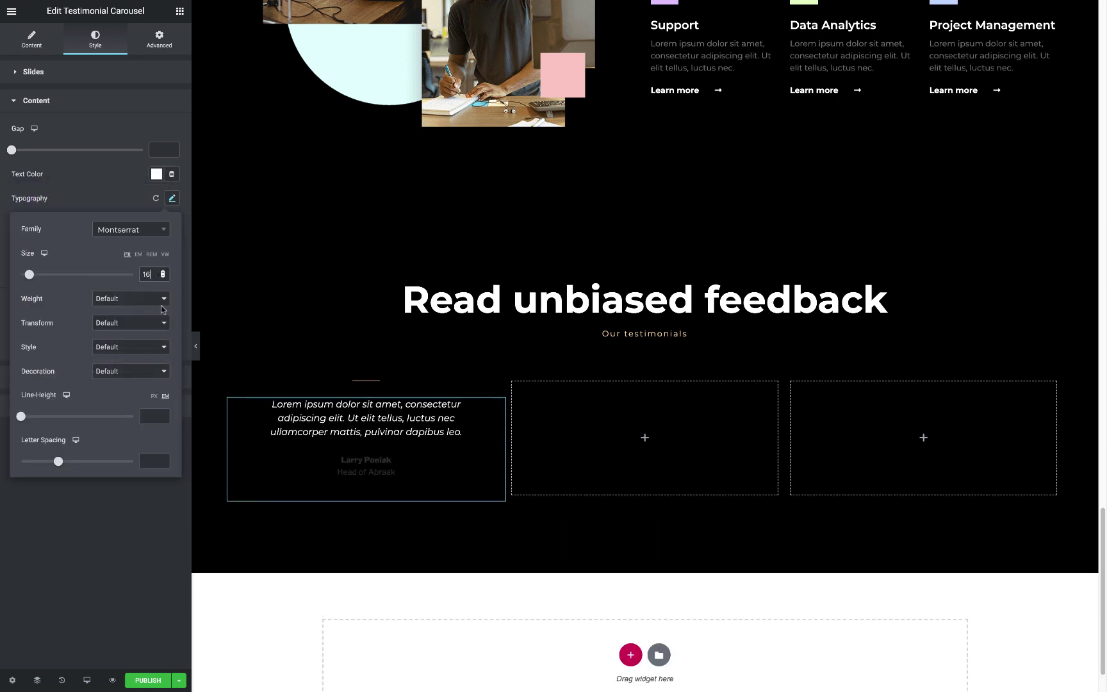
left_click(162, 298)
left_click(122, 250)
left_click(128, 200)
Make the reviewer name orange in a heavier Montserrat, size 18.
left_click(156, 246)
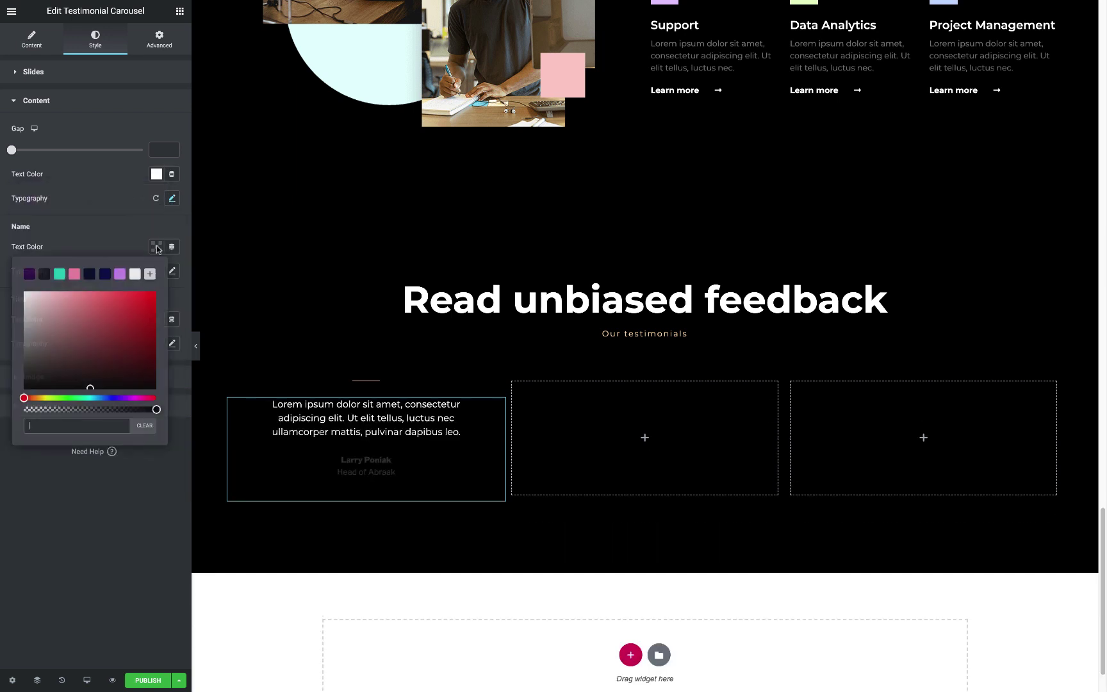
type("fcbd7f")
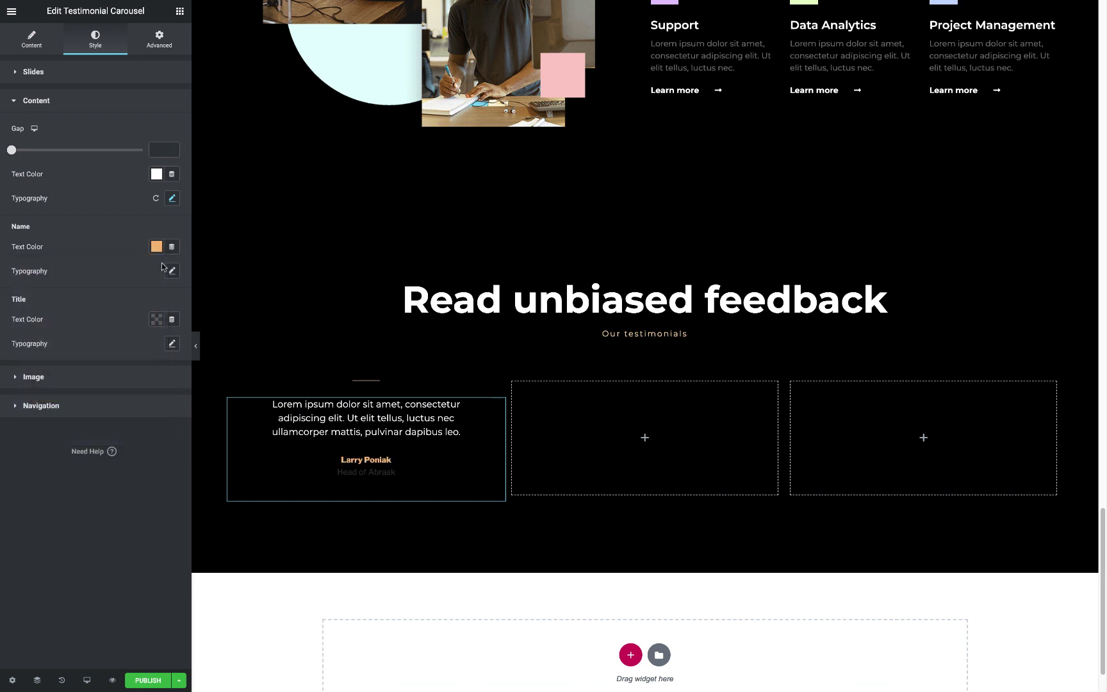
left_click(171, 270)
left_click(131, 301)
left_click(121, 359)
left_click(152, 346)
type("18")
left_click(131, 371)
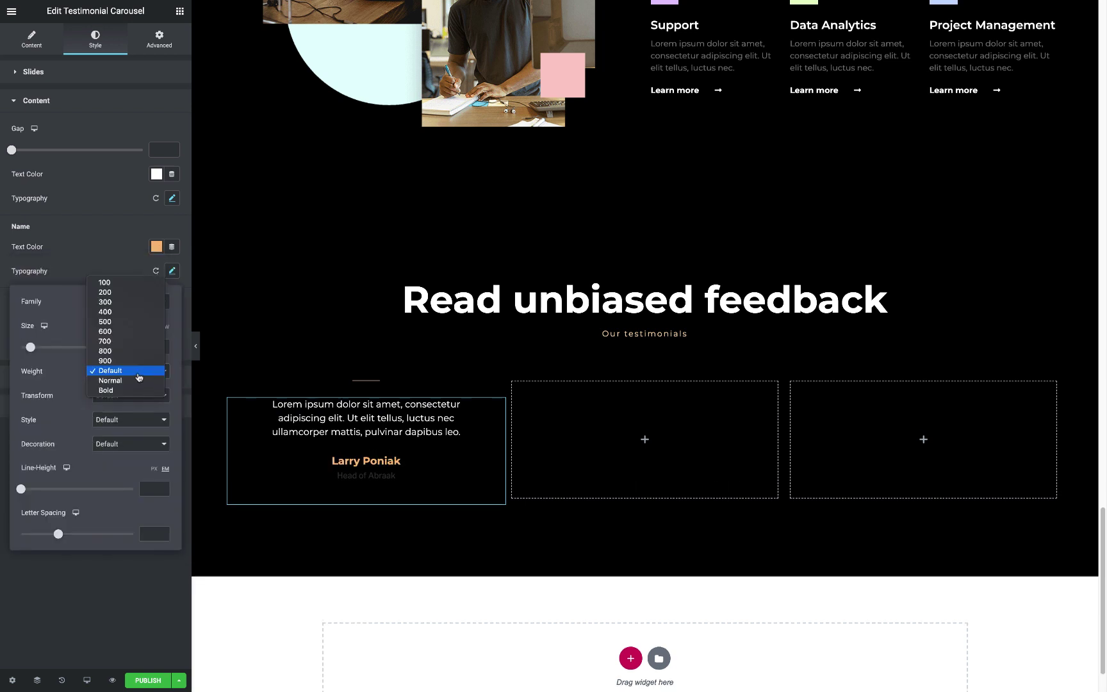
left_click(122, 365)
left_click(171, 271)
Make the job title white Montserrat 400 with letter spacing 2, then duplicate the testimonial column.
left_click(156, 319)
left_click(172, 343)
left_click(172, 343)
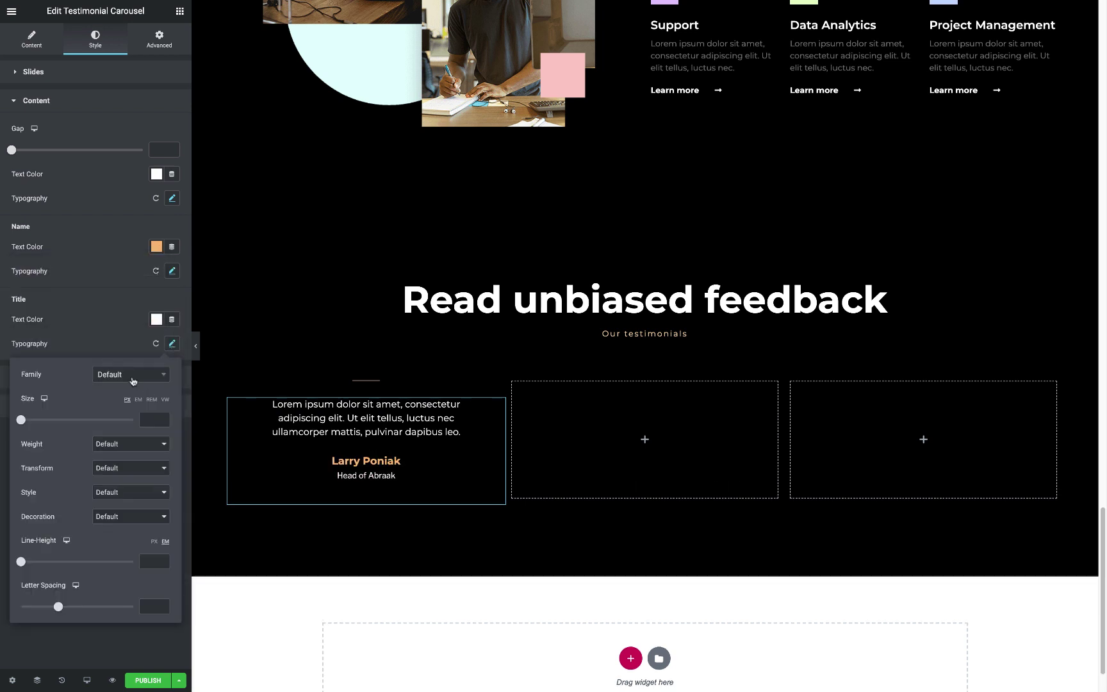
left_click(131, 374)
type("mont")
left_click(121, 452)
left_click(131, 443)
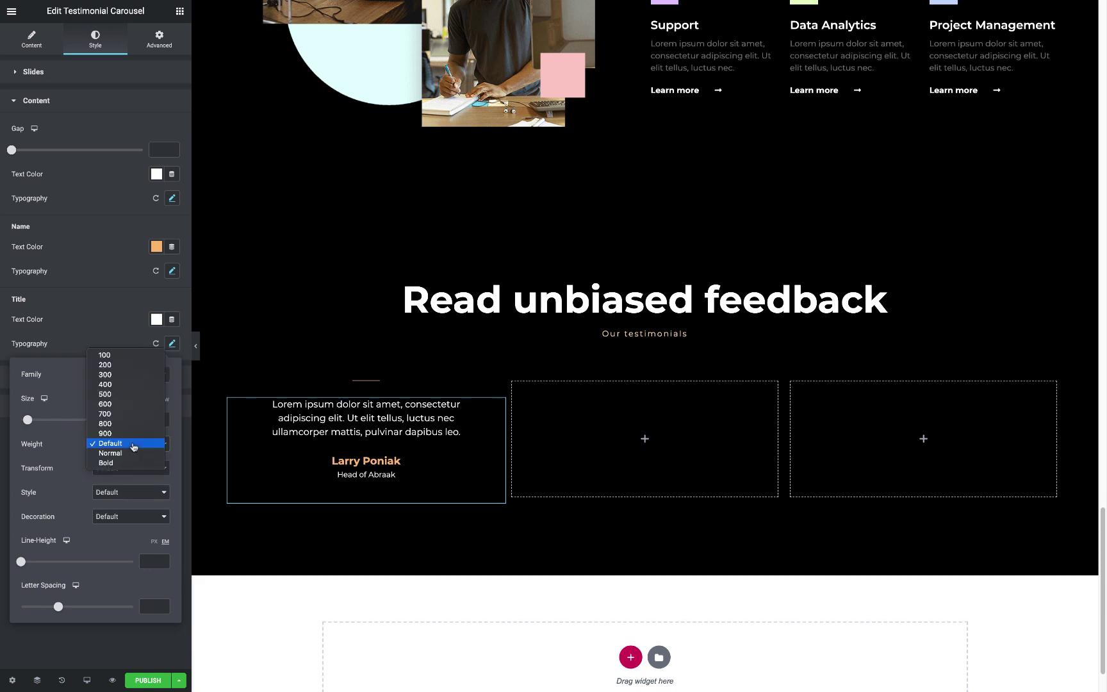
left_click(129, 386)
left_click(73, 606)
left_click(234, 382)
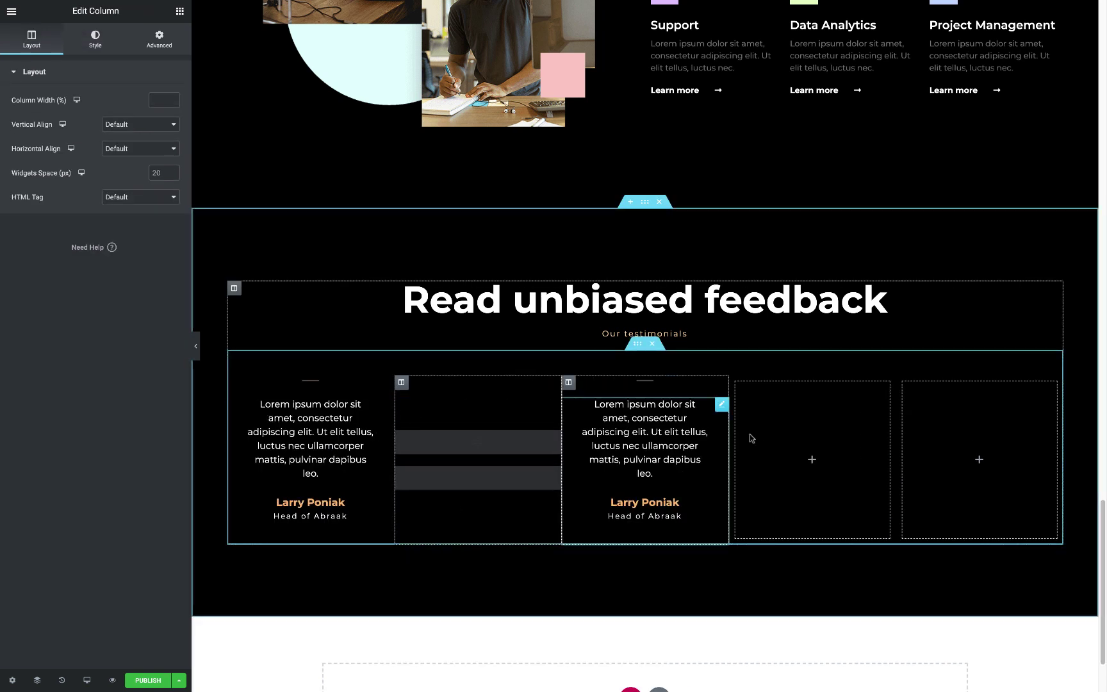
Delete the empty columns beside the duplicated testimonials.
right_click(751, 384)
left_click(779, 547)
right_click(863, 384)
left_click(890, 548)
left_click(645, 381)
Recolour the middle testimonial's divider and replace the middle reviewer's name.
left_click(95, 38)
left_click(156, 100)
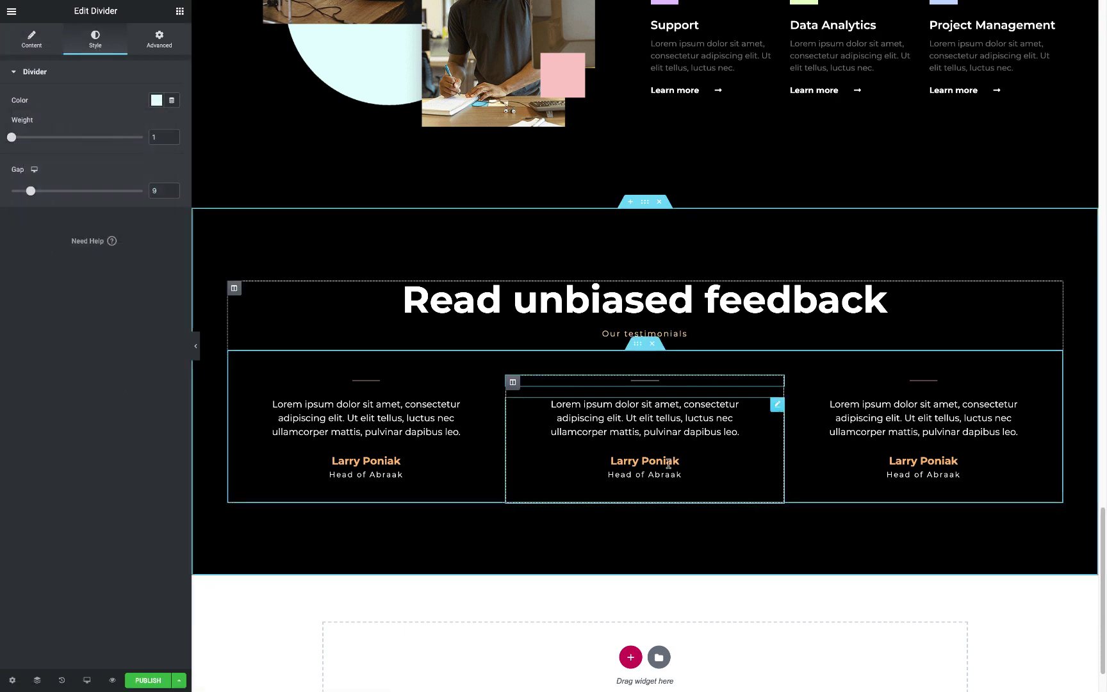
left_click(644, 449)
triple_click(134, 298)
type("Amanda Fox")
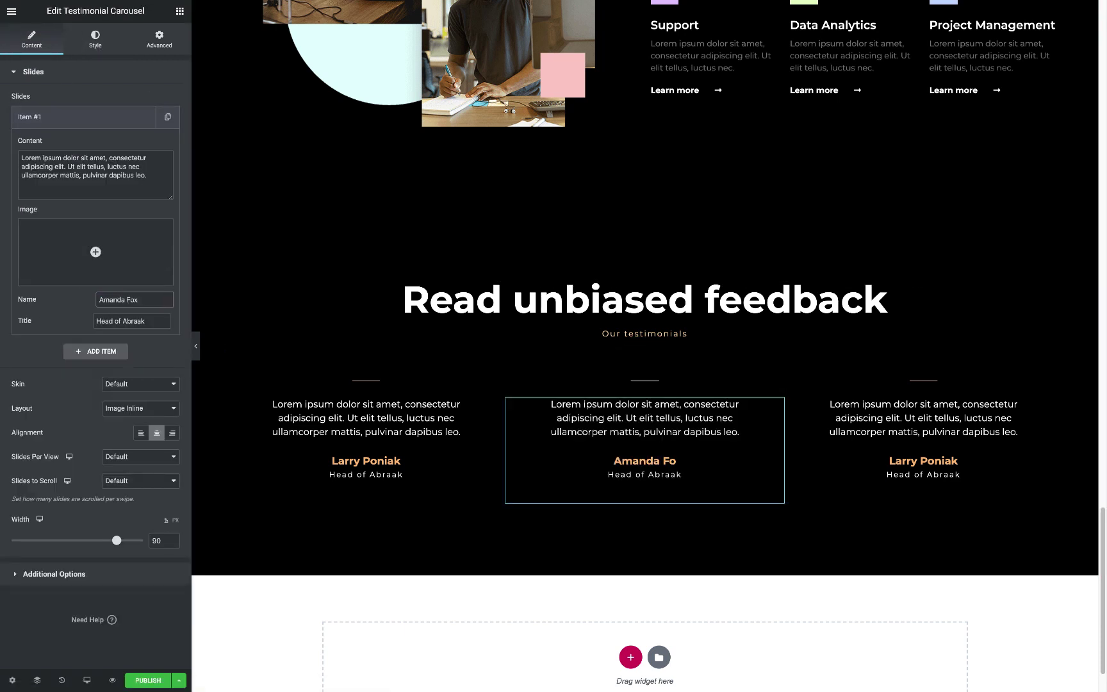
type(" UX Designer")
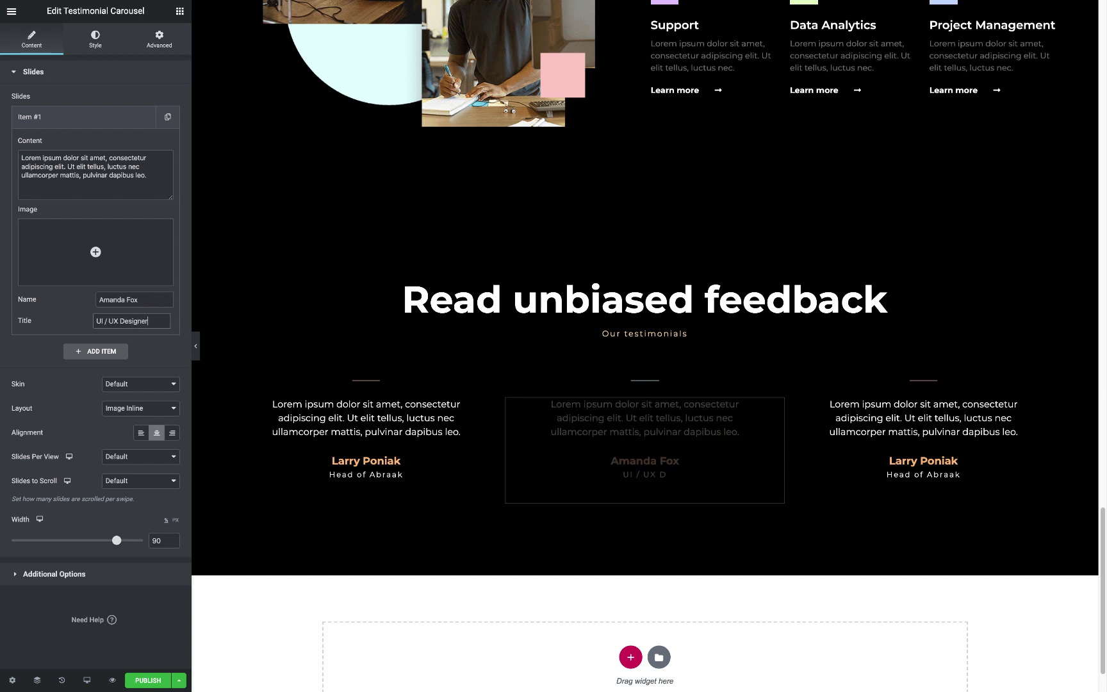
Set the third divider to #e7a87c and give the third reviewer a new name and title 'Founder of Chips'.
left_click(923, 381)
left_click(95, 39)
left_click(156, 100)
type("e7")
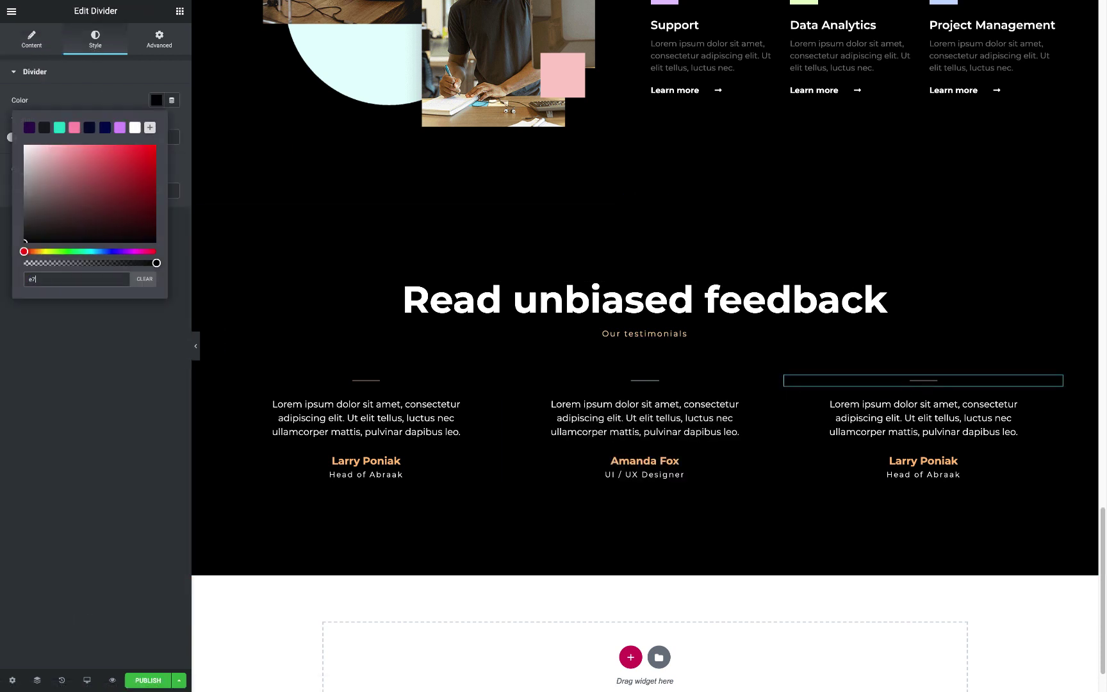
type("a87c")
left_click(923, 449)
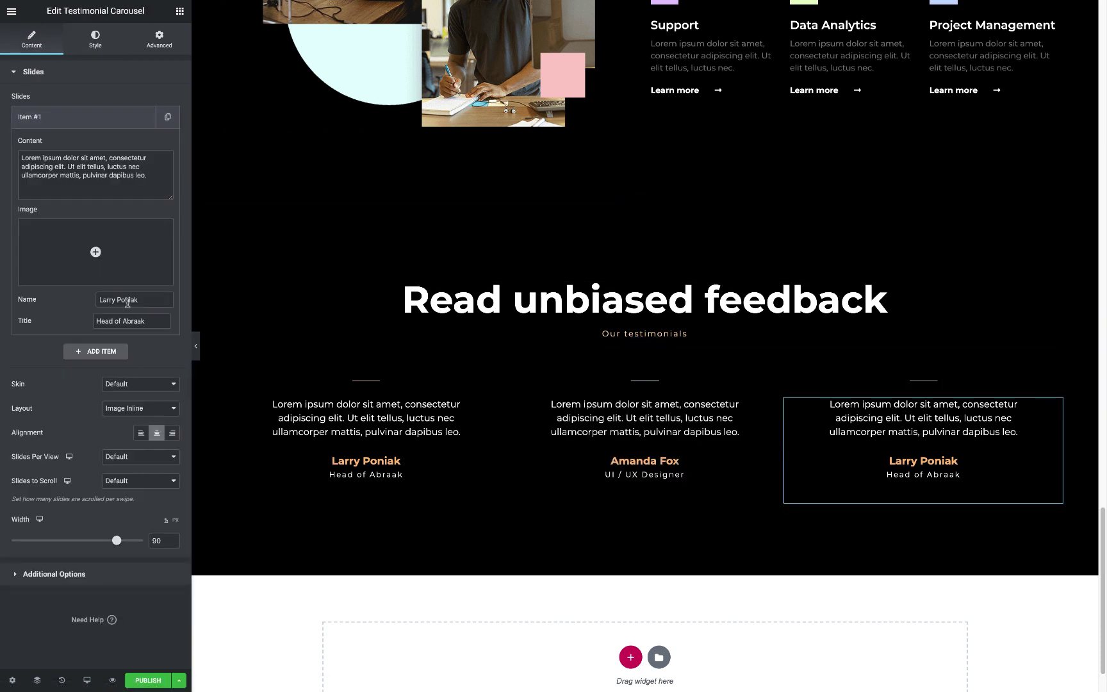
triple_click(128, 301)
type("Adam Drax")
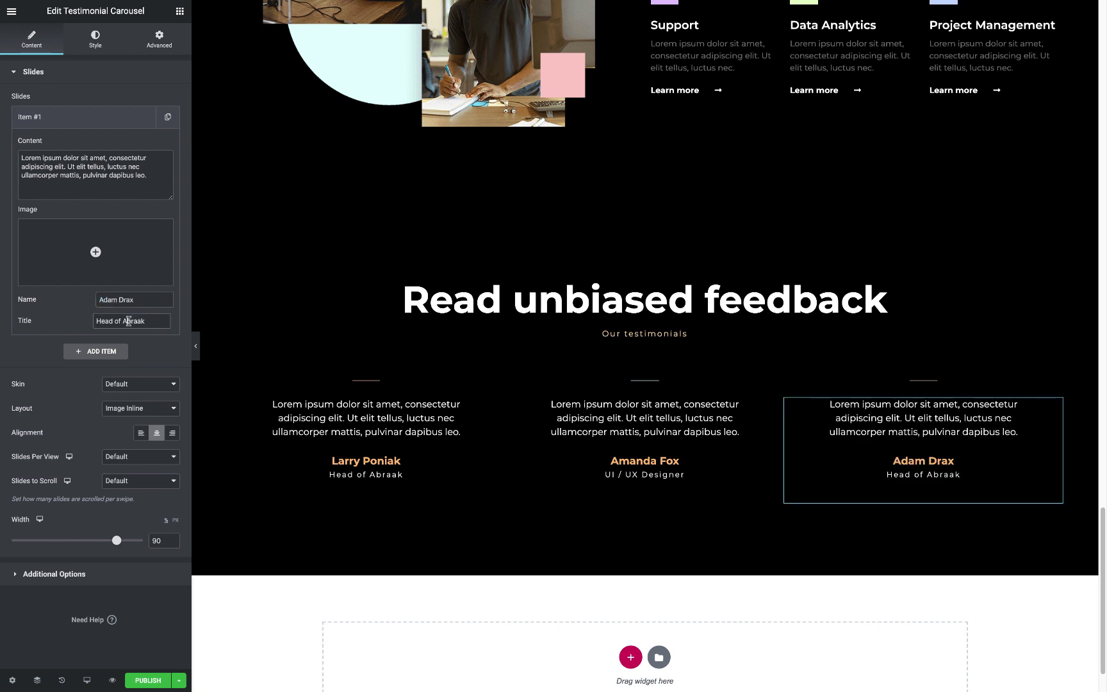
key("Tab")
type("Founder of Chips")
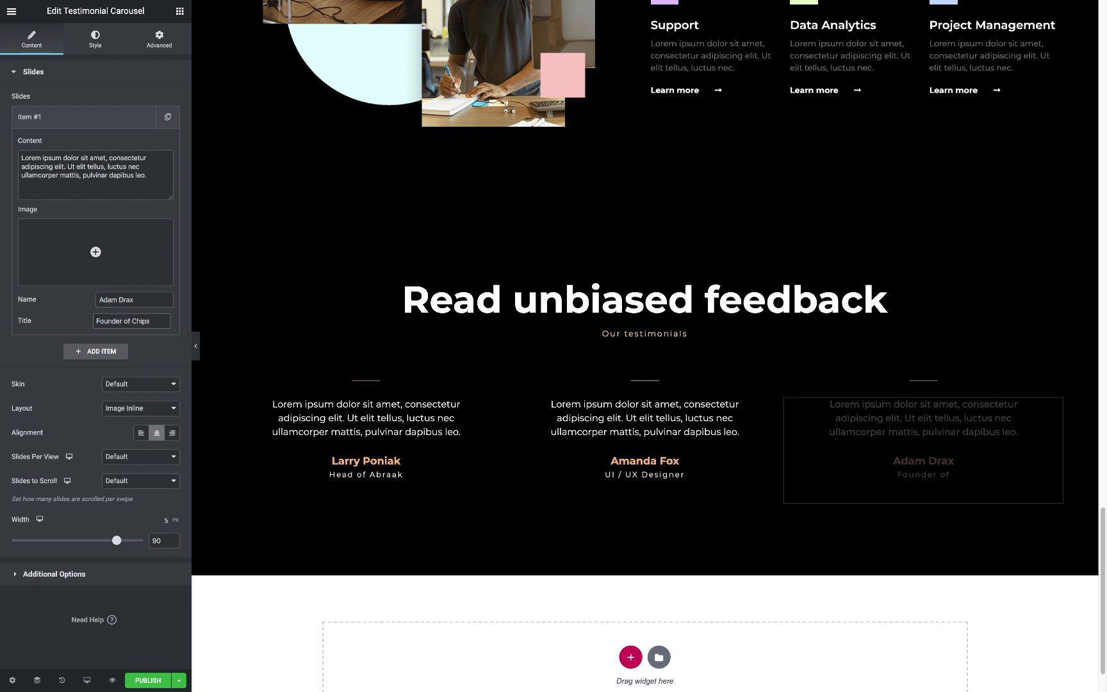
Set the decorative shapes image as the section background, positioned Center Center.
left_click(645, 201)
left_click(95, 223)
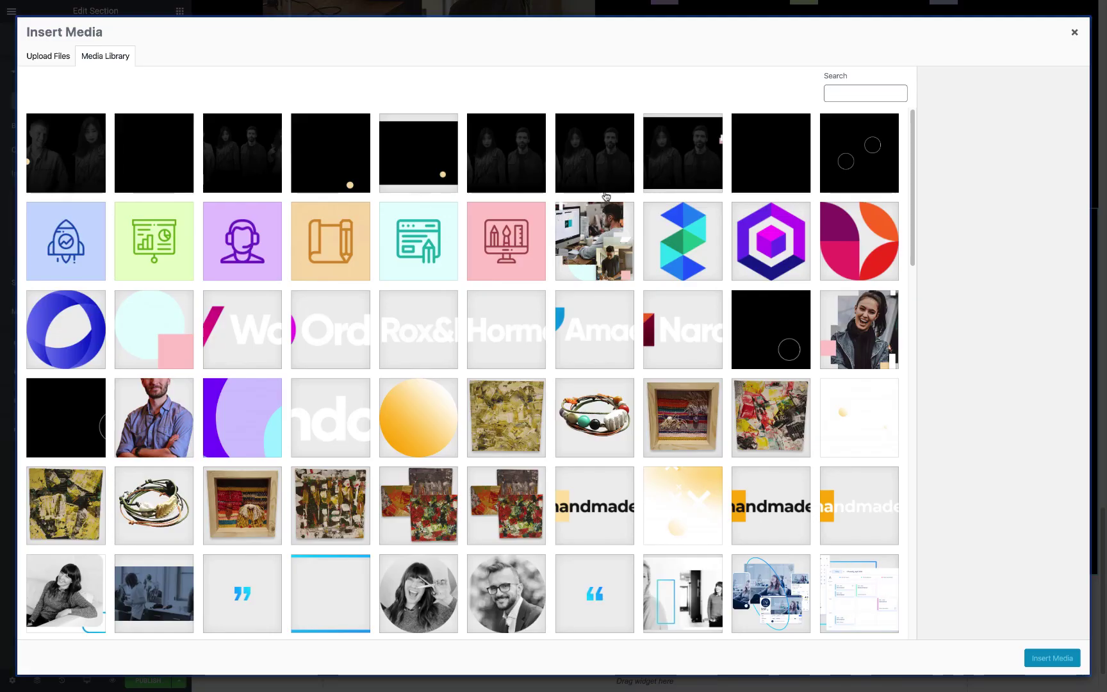
left_click(421, 153)
left_click(1050, 658)
left_click(137, 348)
left_click(137, 277)
left_click(141, 315)
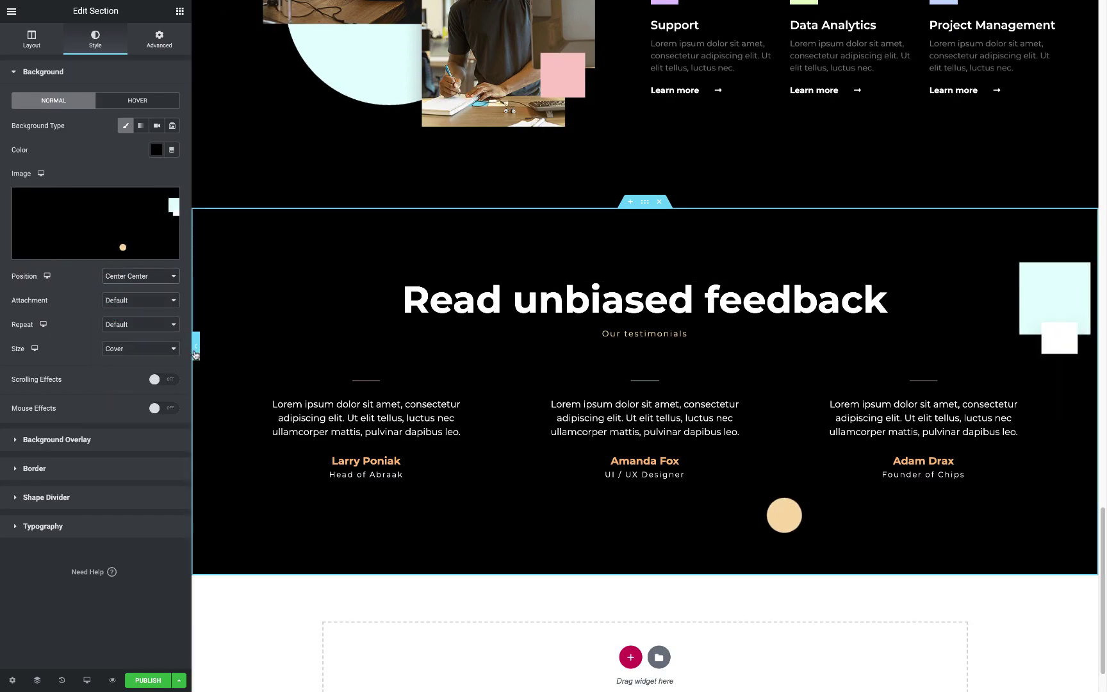
Preview the page, then return to the editor and select the new empty section below.
left_click(196, 346)
scroll(534, 396, "up", 4)
scroll(535, 396, "up", 5)
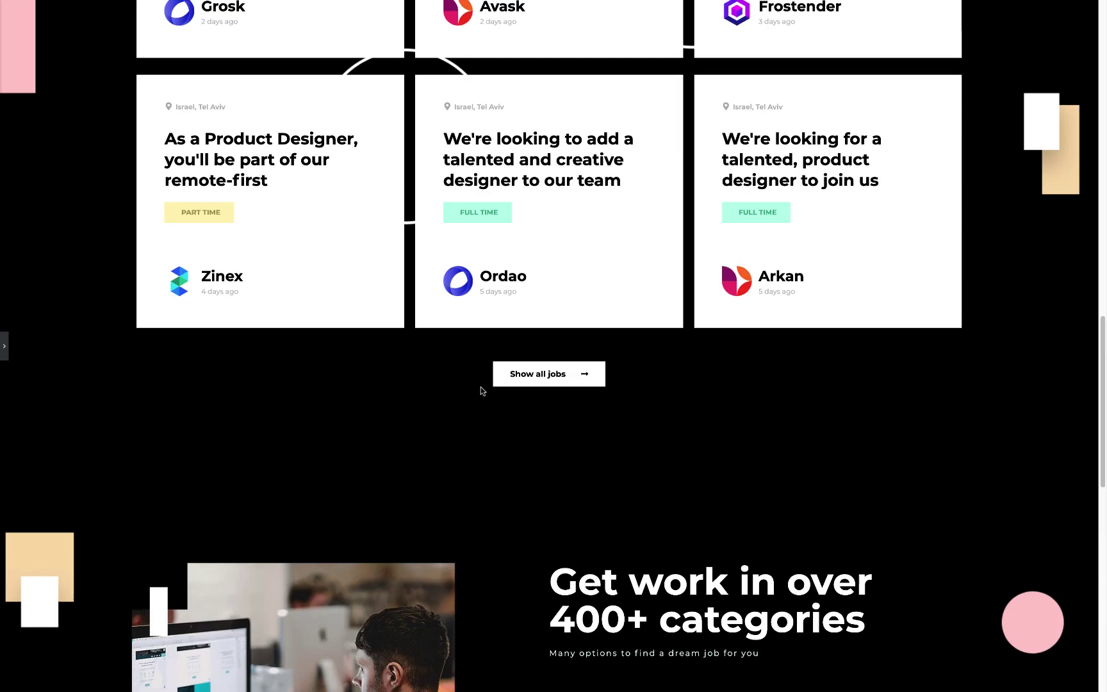
scroll(483, 388, "down", 10)
left_click(5, 349)
left_click(475, 537)
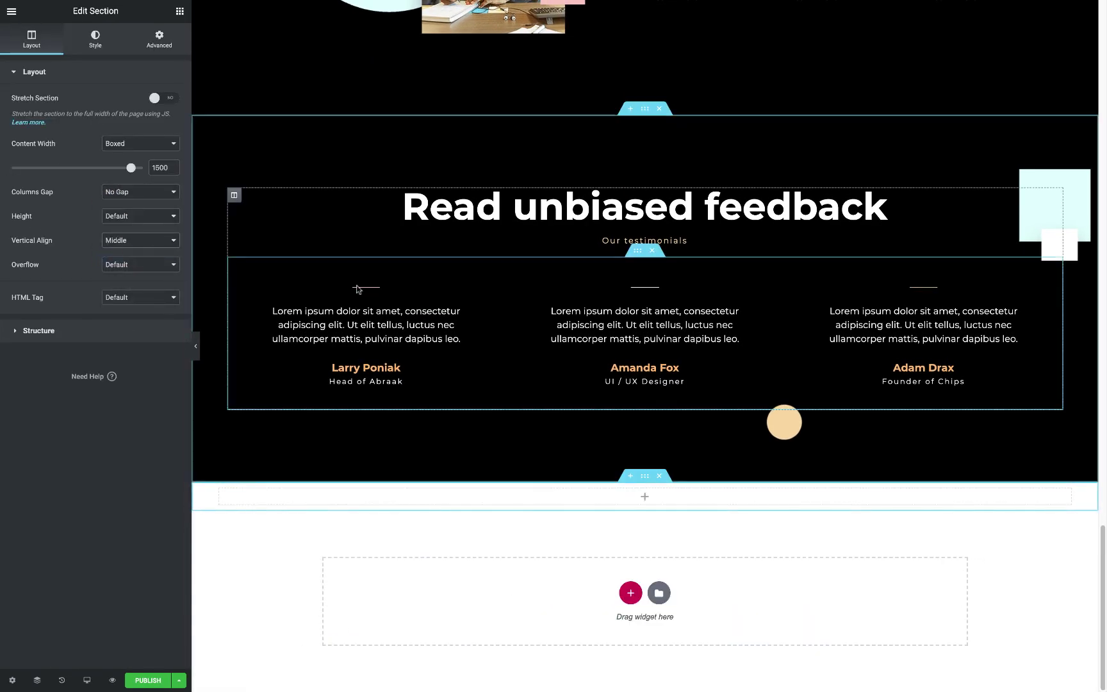
Give the new section an 800 minimum height and a black background.
left_click(140, 216)
left_click(122, 231)
left_click_drag(49, 257, 87, 257)
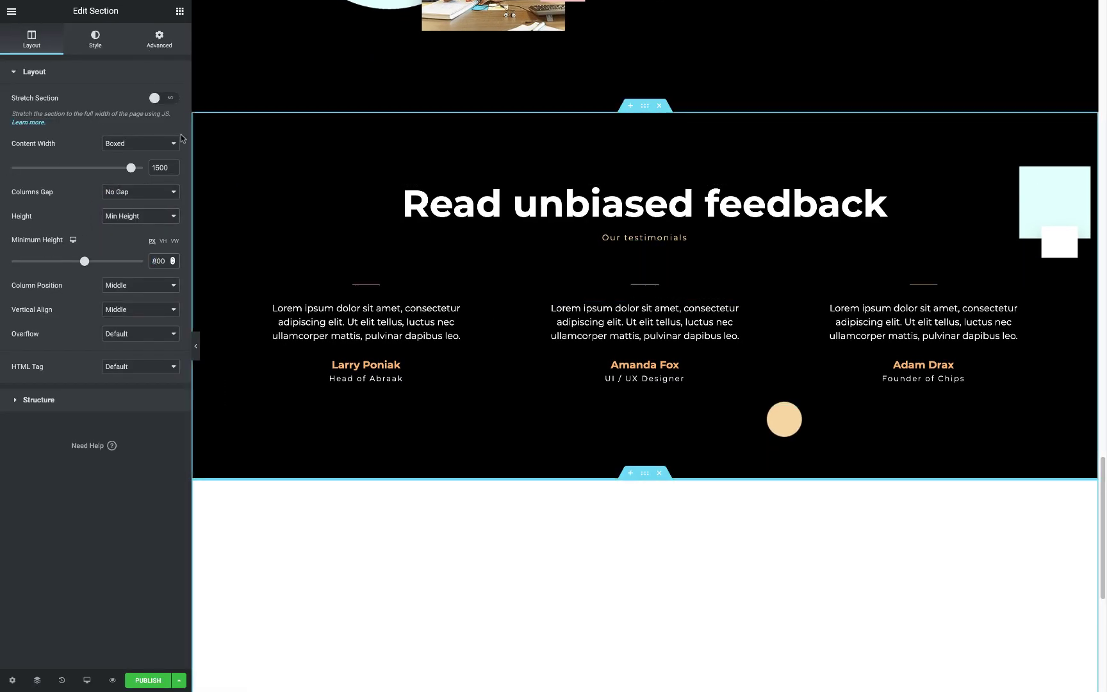
left_click(95, 39)
left_click(125, 126)
left_click(156, 150)
Place a copy of the heading in the new section and paste the testimonials subtitle beneath it.
left_click(180, 11)
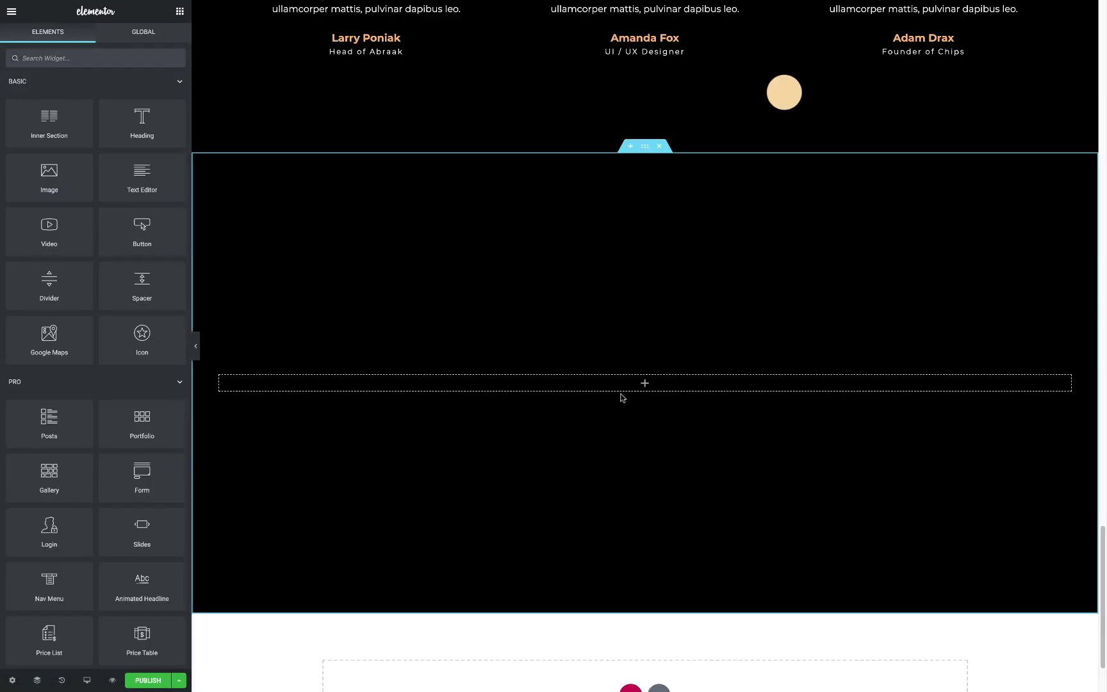
left_click_drag(644, 196, 623, 395)
right_click(616, 160)
left_click(624, 293)
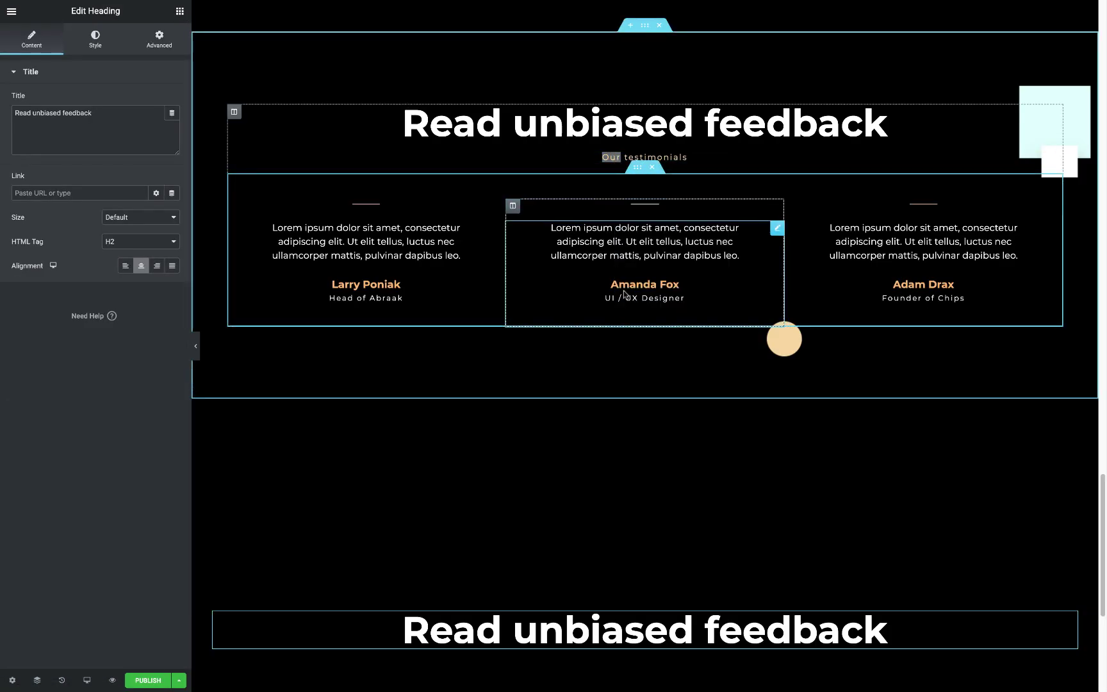
scroll(624, 293, "down", 5)
right_click(625, 359)
left_click(647, 429)
Retitle the heading 'Everyone can find their dream job'.
left_click(82, 124)
key("ctrl+a")
type("E")
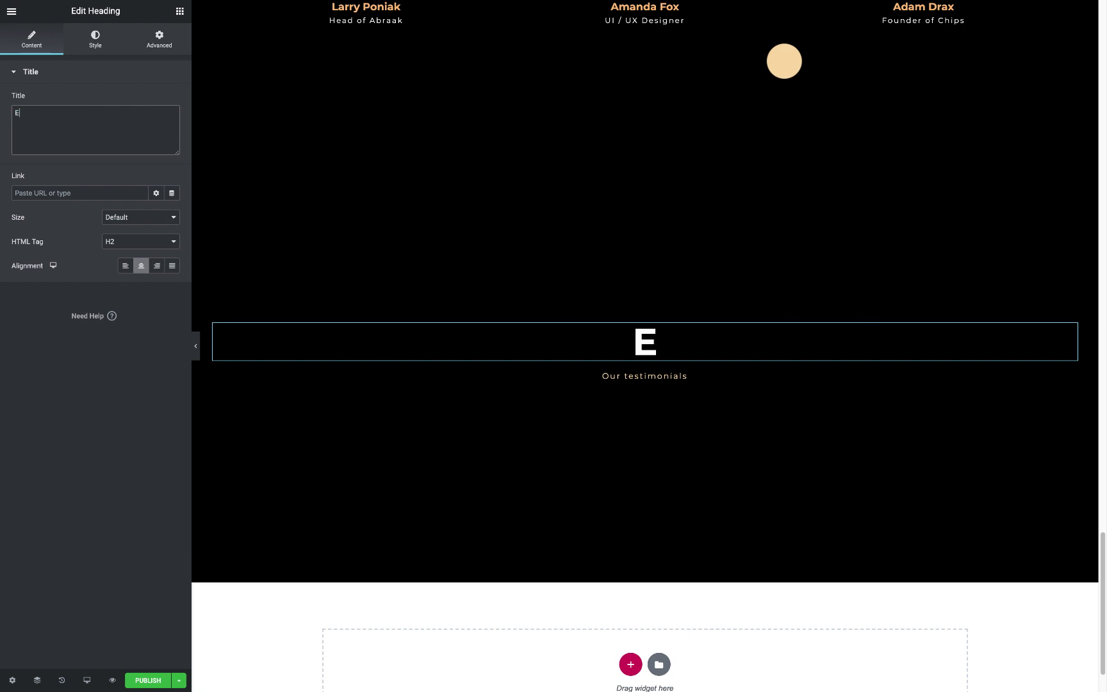
type("veryone can find")
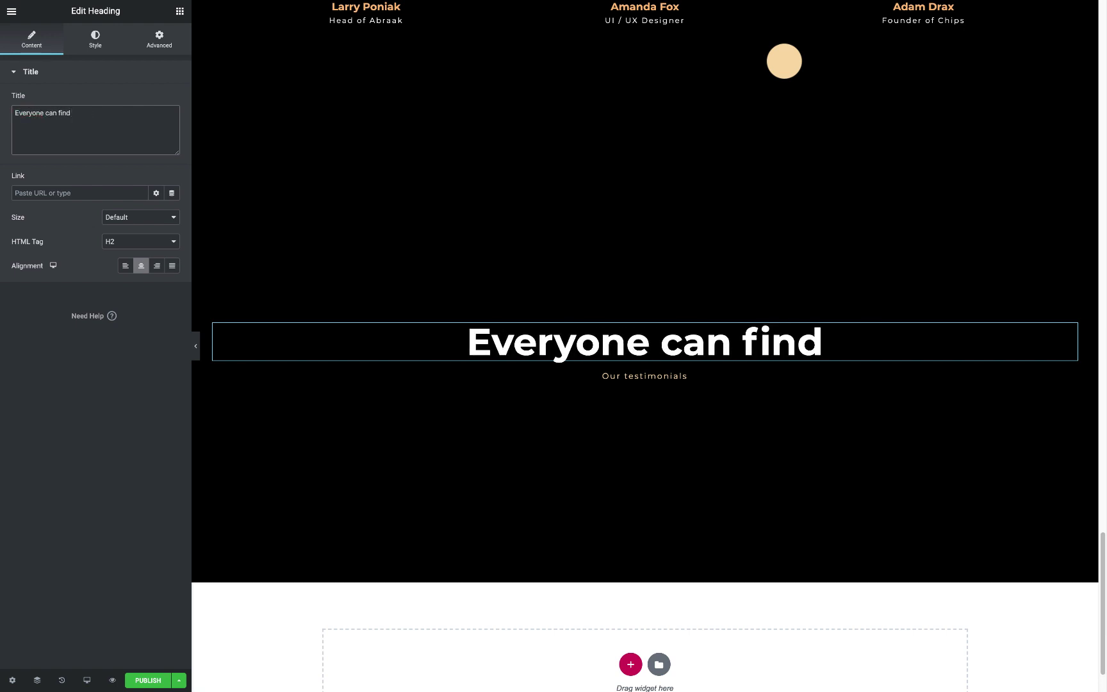
type(" their dream job")
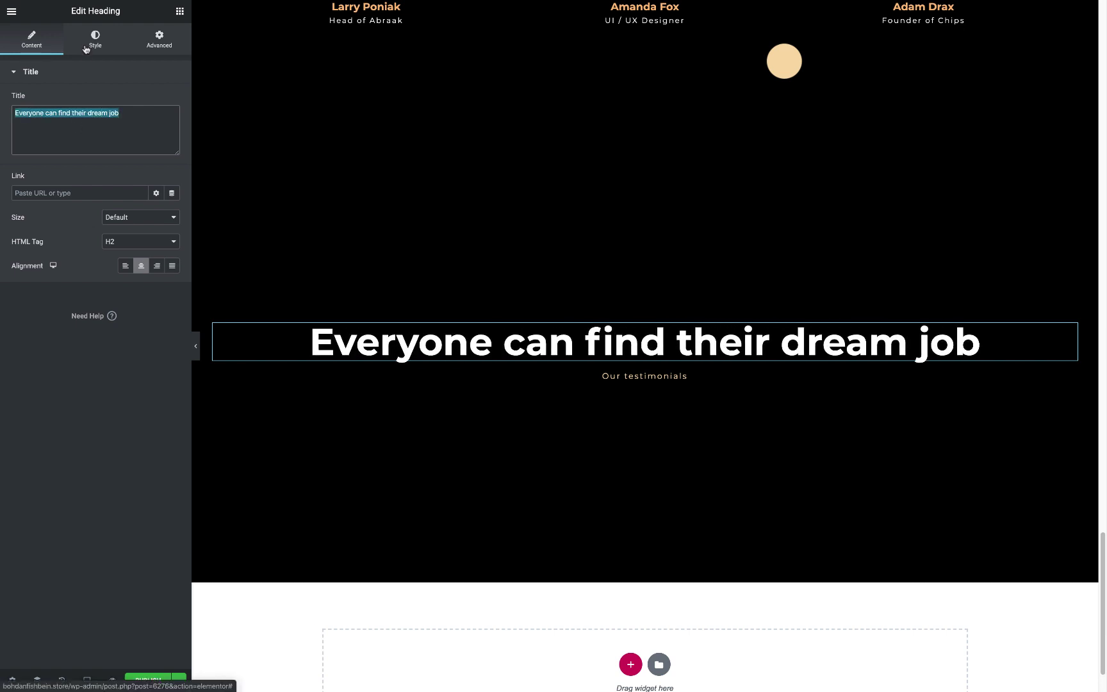
left_click(90, 39)
left_click(171, 125)
Change the subtitle wording to 'We have over 3 000 jobs' and set its text colour.
left_click(666, 375)
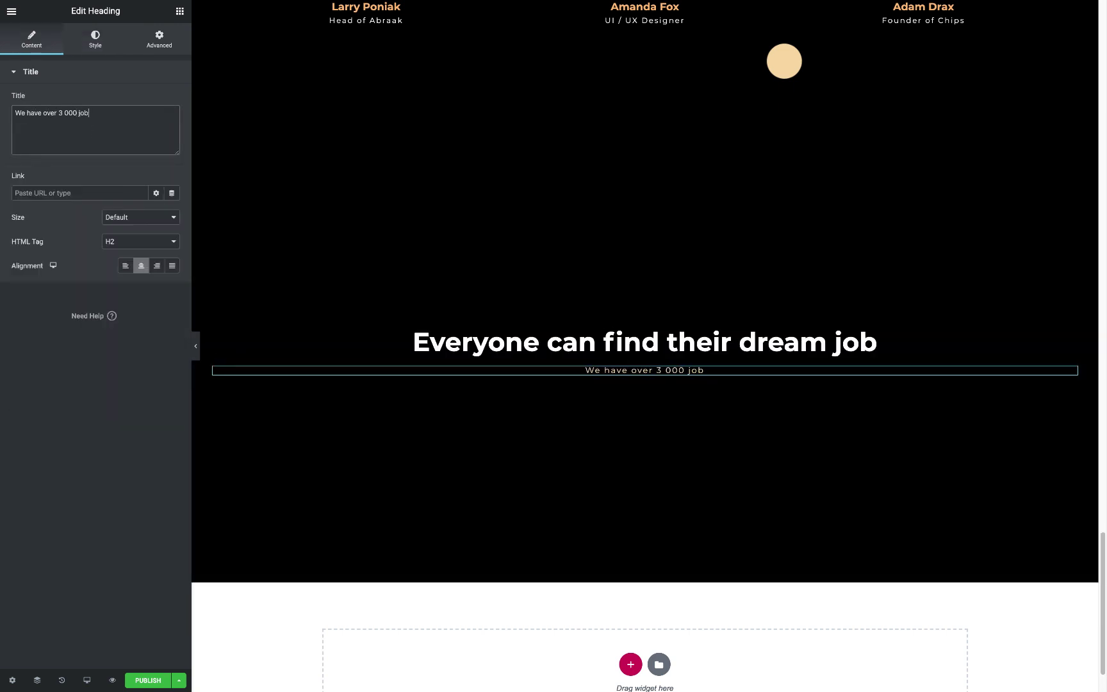
type("s")
left_click(94, 40)
left_click(157, 100)
type("ffc")
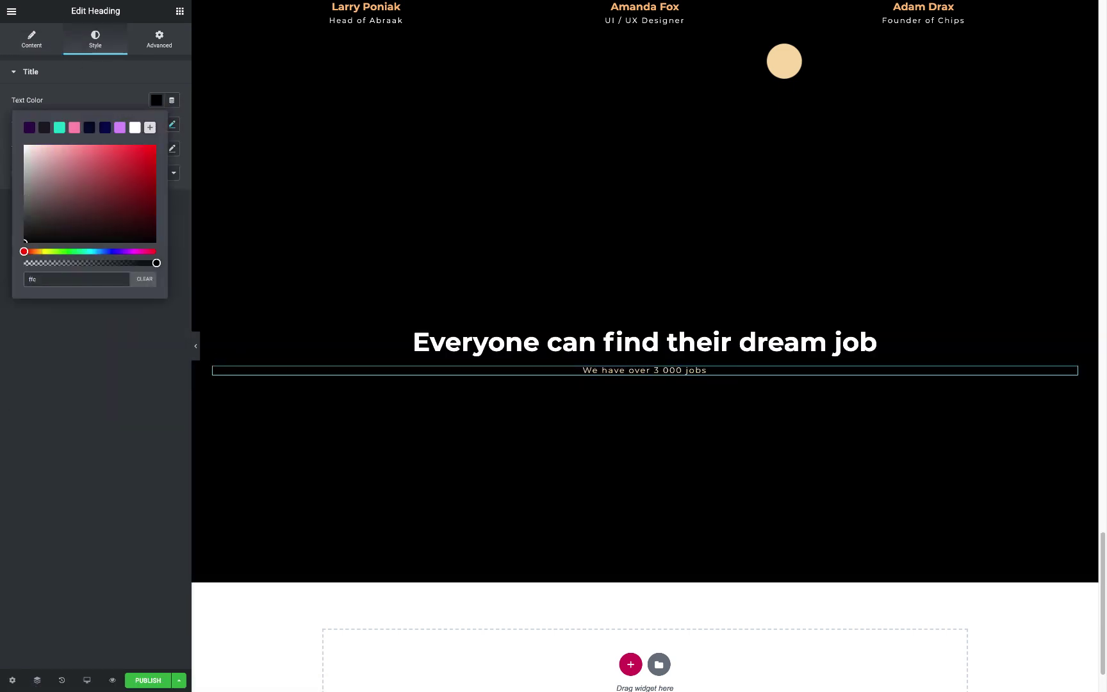
Add a multi-column inner section above the heading with content centred vertically.
left_click(180, 11)
left_click_drag(47, 112, 322, 332)
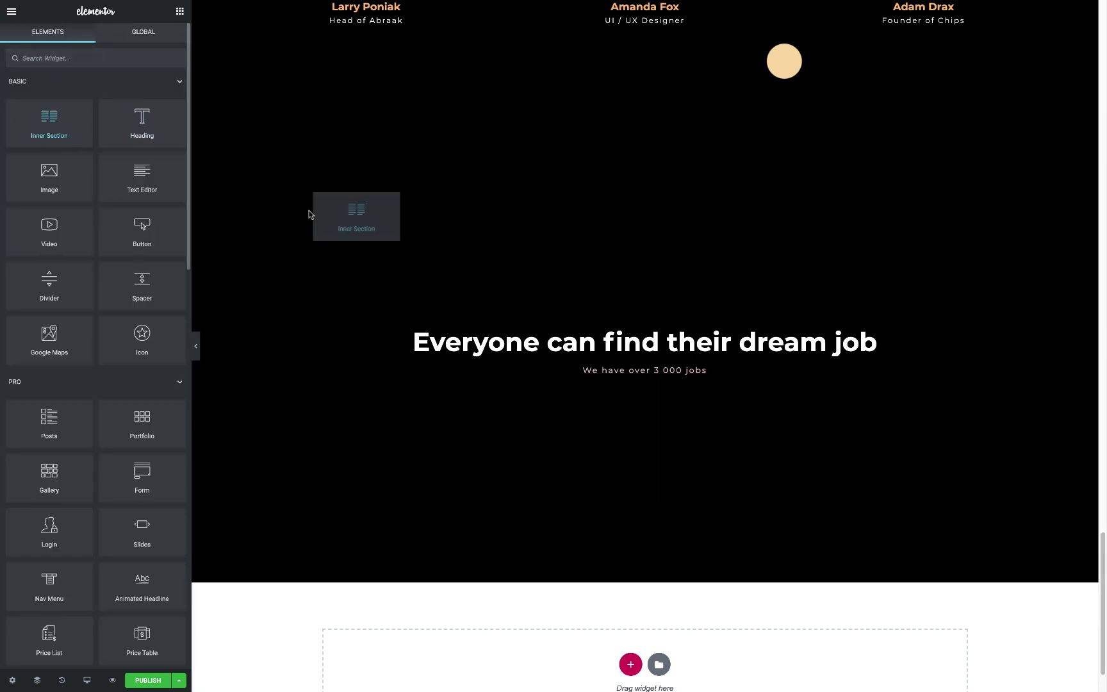
left_click(323, 331)
key("ctrl+d")
key("ctrl+d")
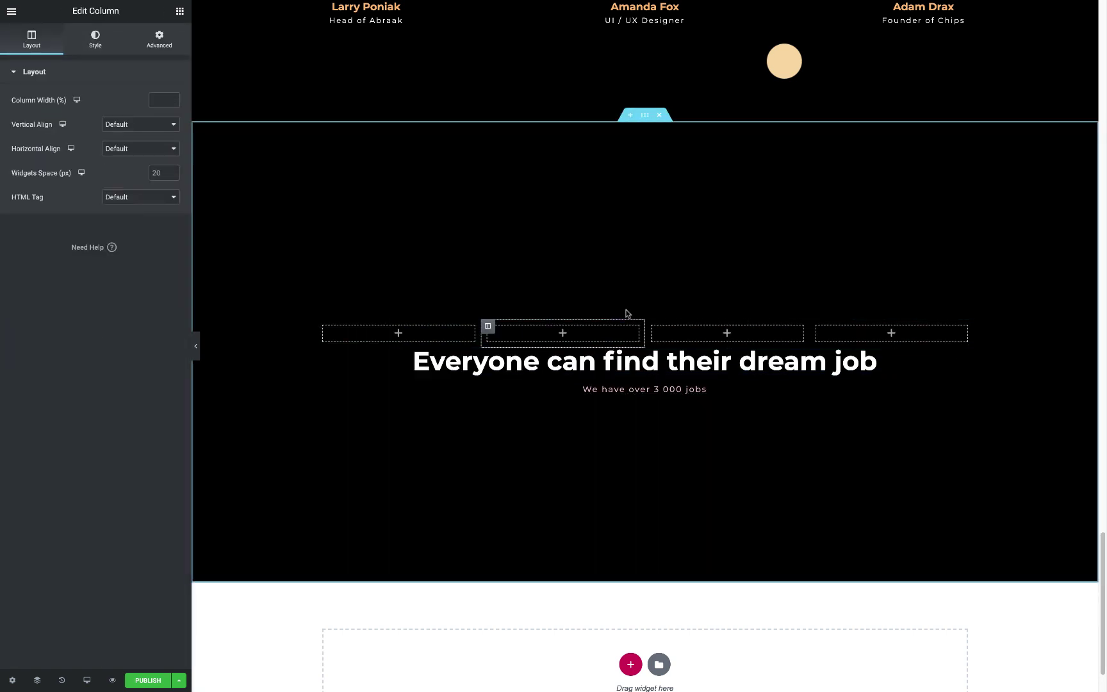
left_click(638, 312)
left_click(137, 216)
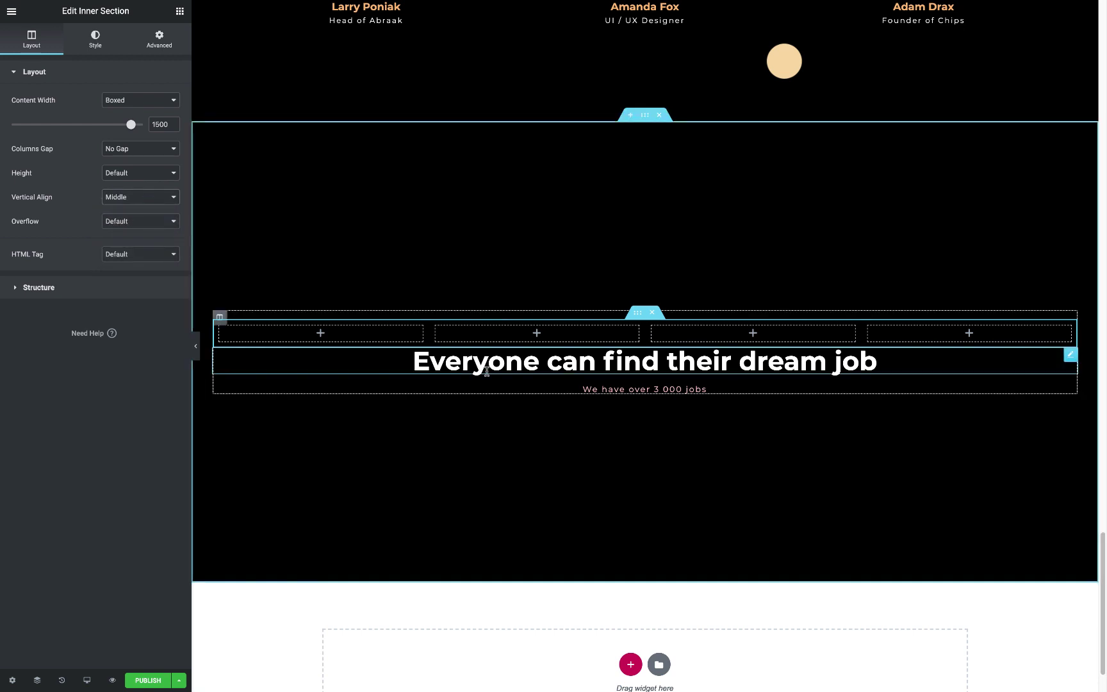
Give the main heading top padding 5 and align the section's content to the bottom.
left_click(512, 359)
left_click(159, 40)
left_click(28, 173)
type("5")
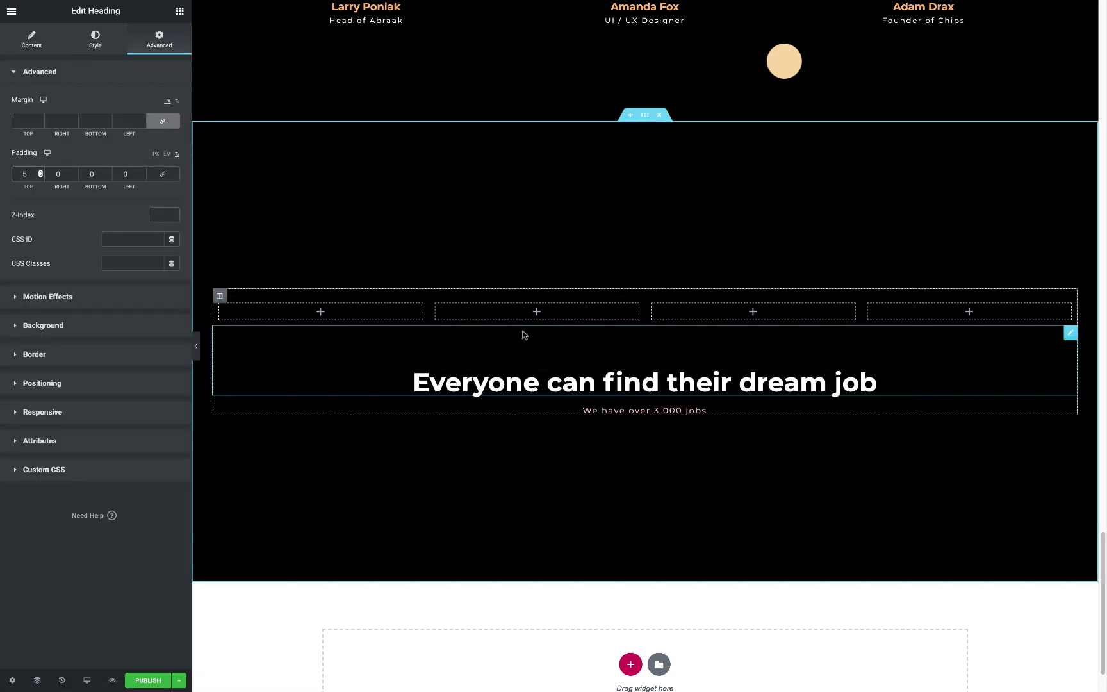
left_click(644, 117)
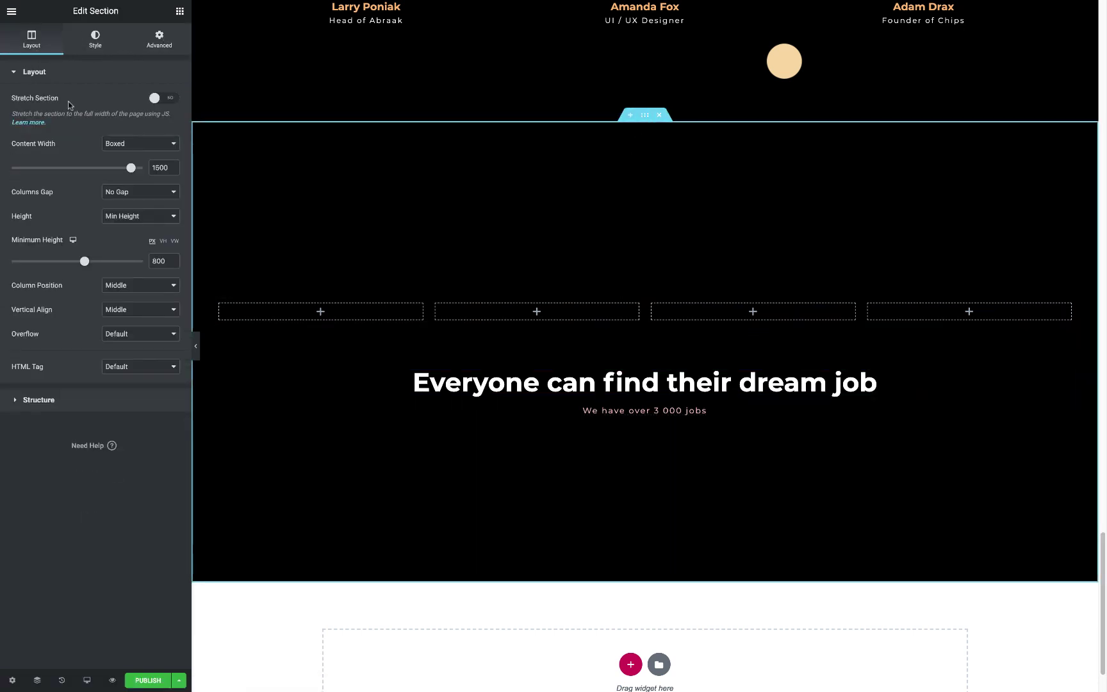
left_click(122, 307)
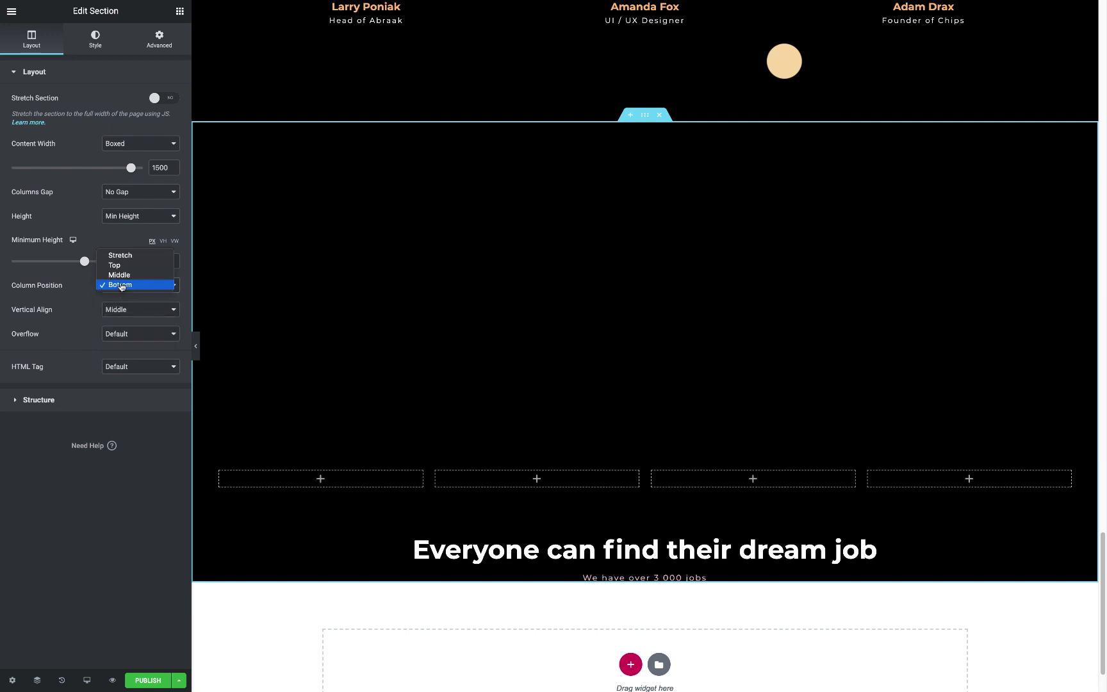
Paste the main heading into the first column and retitle it 'Illustrator'.
right_click(516, 384)
left_click(538, 431)
right_click(288, 308)
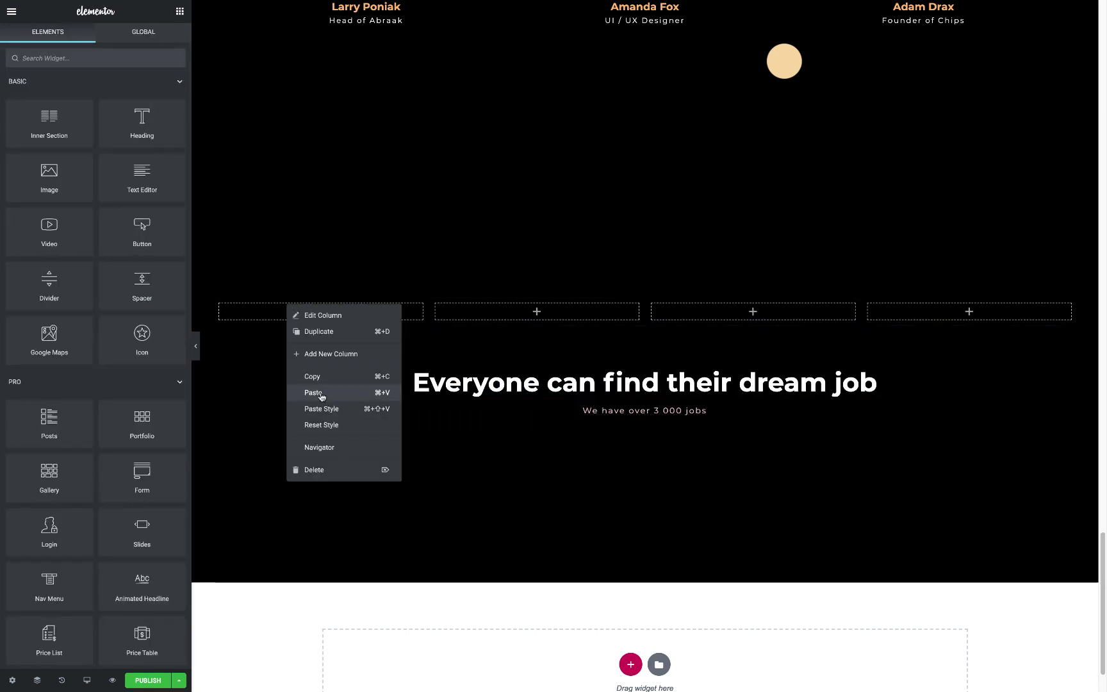
left_click(316, 390)
left_click(147, 51)
left_click(32, 38)
triple_click(98, 123)
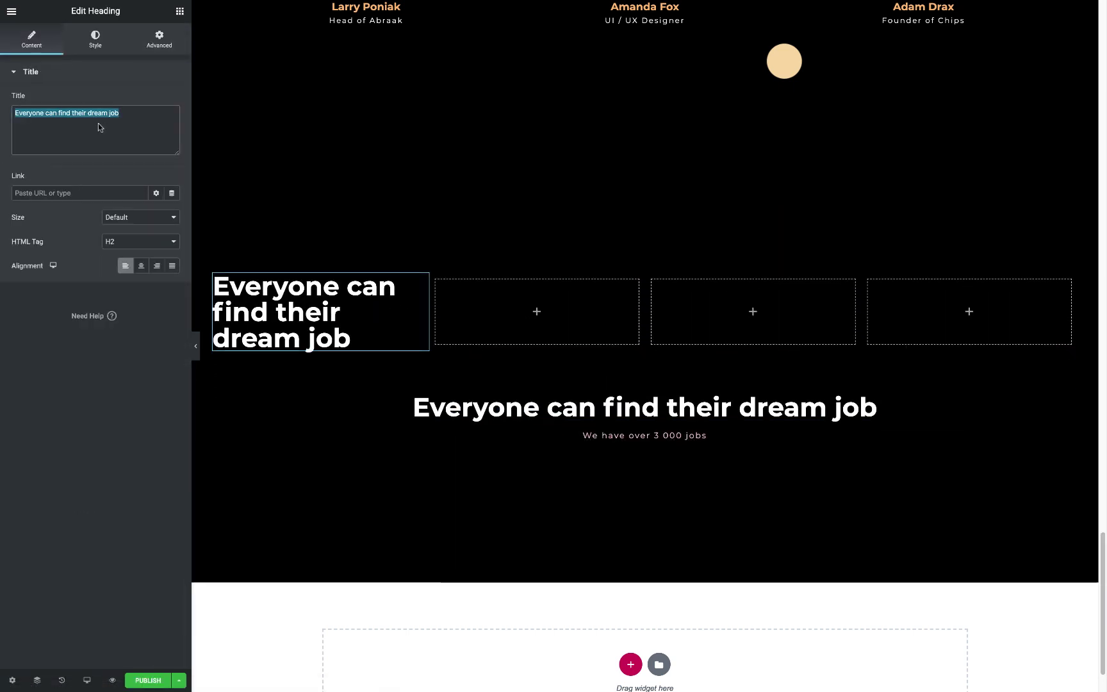
key("BackSpace")
type("Illustrator")
Adjust the Illustrator heading's typography and add a pink divider with a reduced gap beneath it.
left_click(92, 44)
left_click(172, 125)
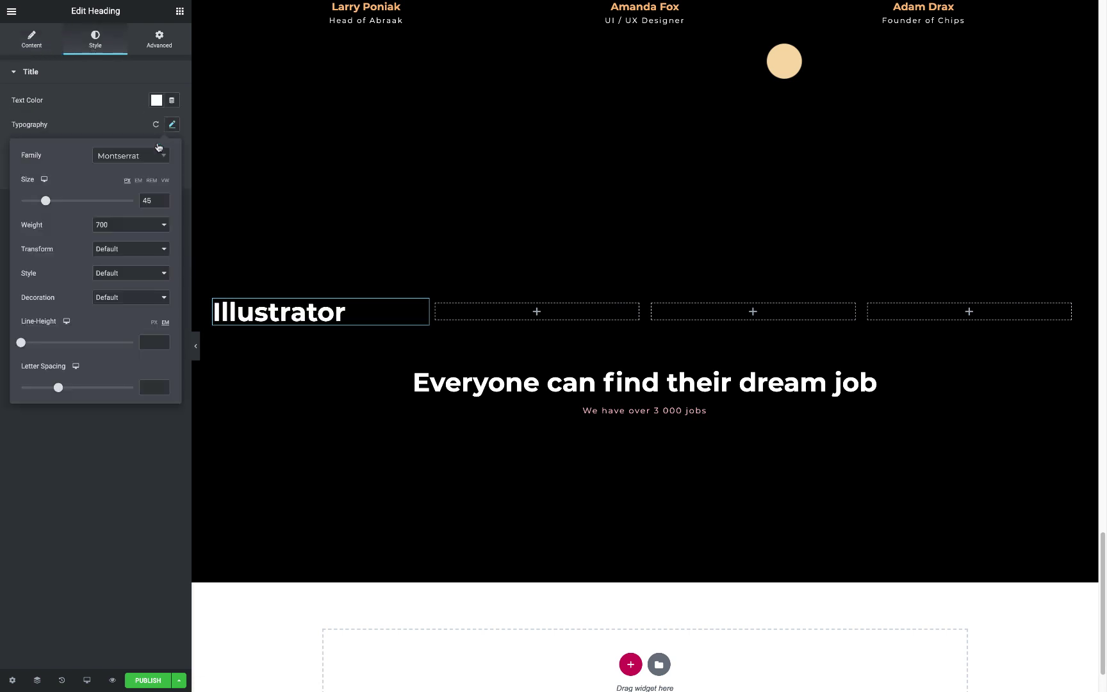
type("0")
left_click(179, 11)
type("div")
left_click_drag(49, 96, 272, 320)
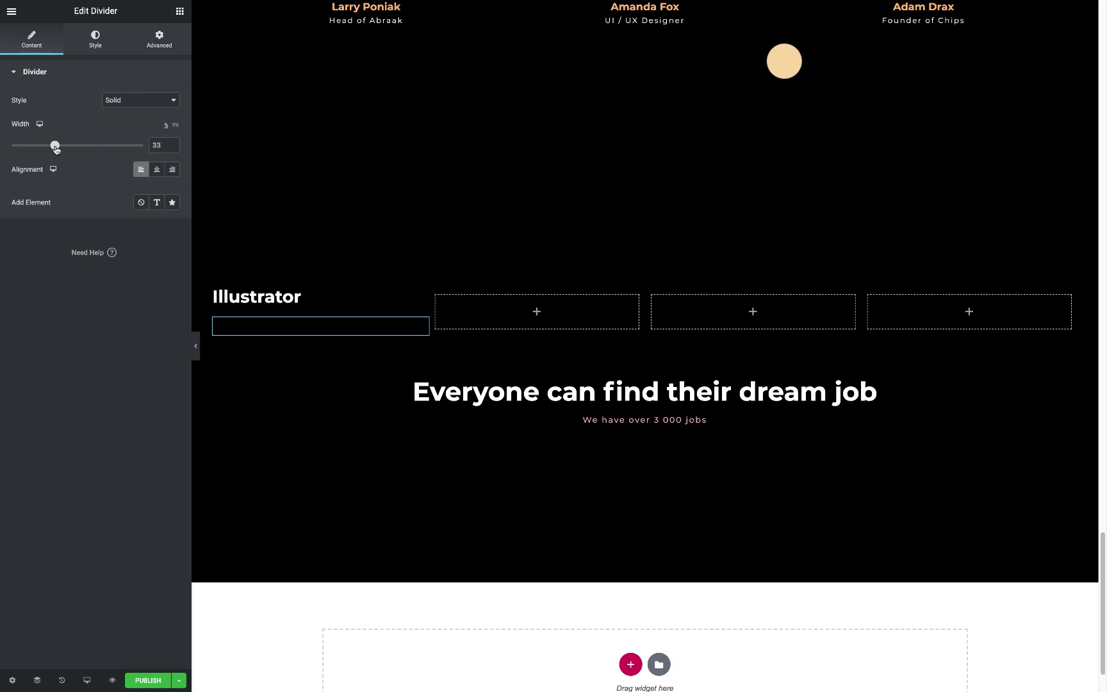
left_click(95, 40)
left_click(157, 100)
left_click(106, 312)
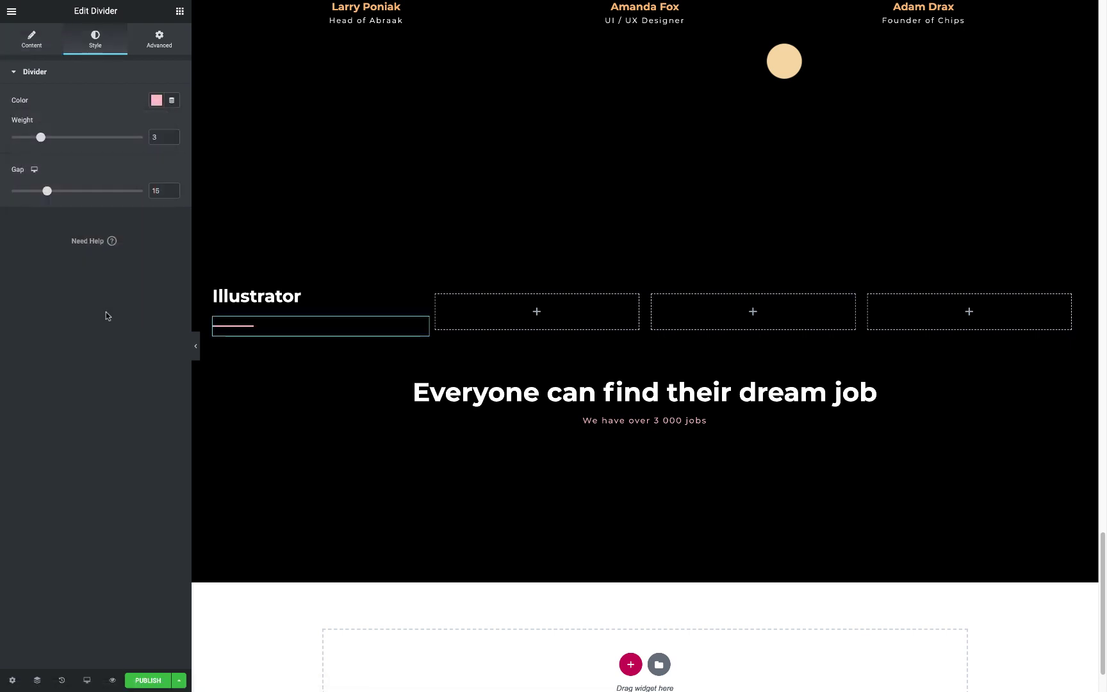
left_click_drag(47, 191, 26, 190)
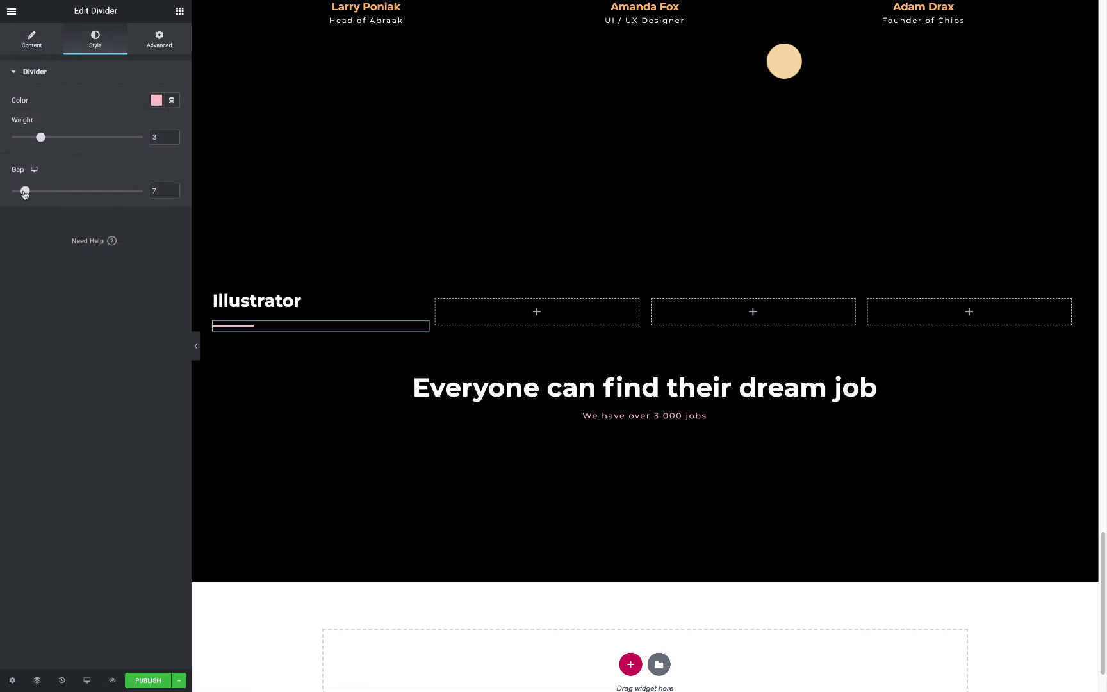
left_click(31, 40)
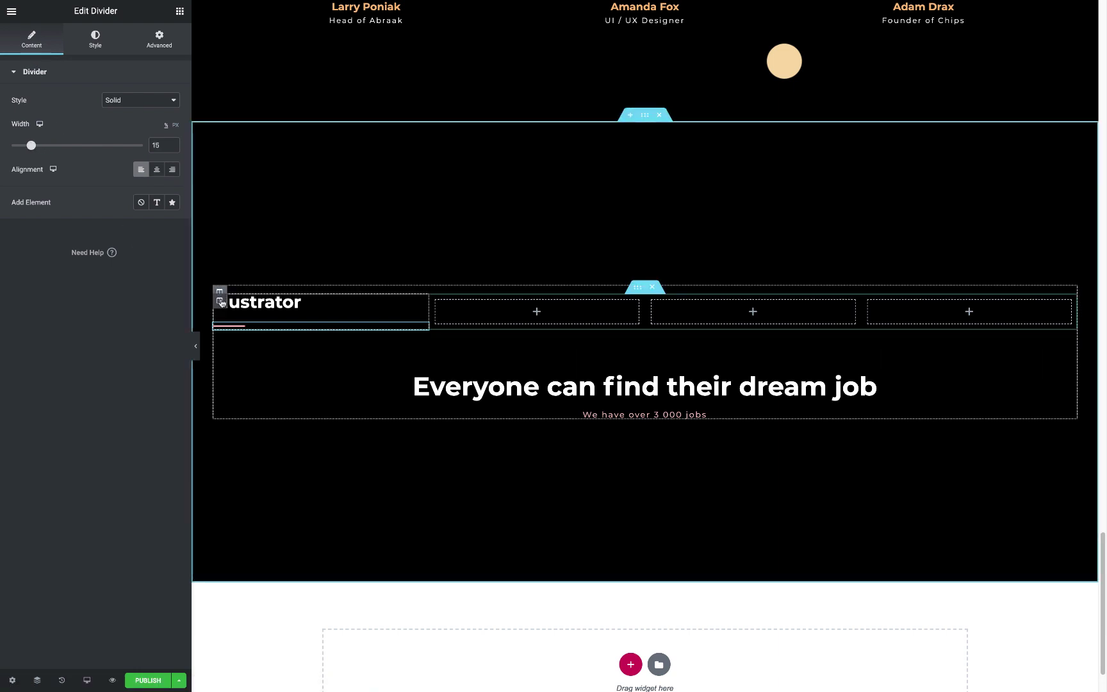
Duplicate the Illustrator column to make four and delete the three empty columns.
right_click(222, 305)
left_click(257, 324)
key("ctrl+d")
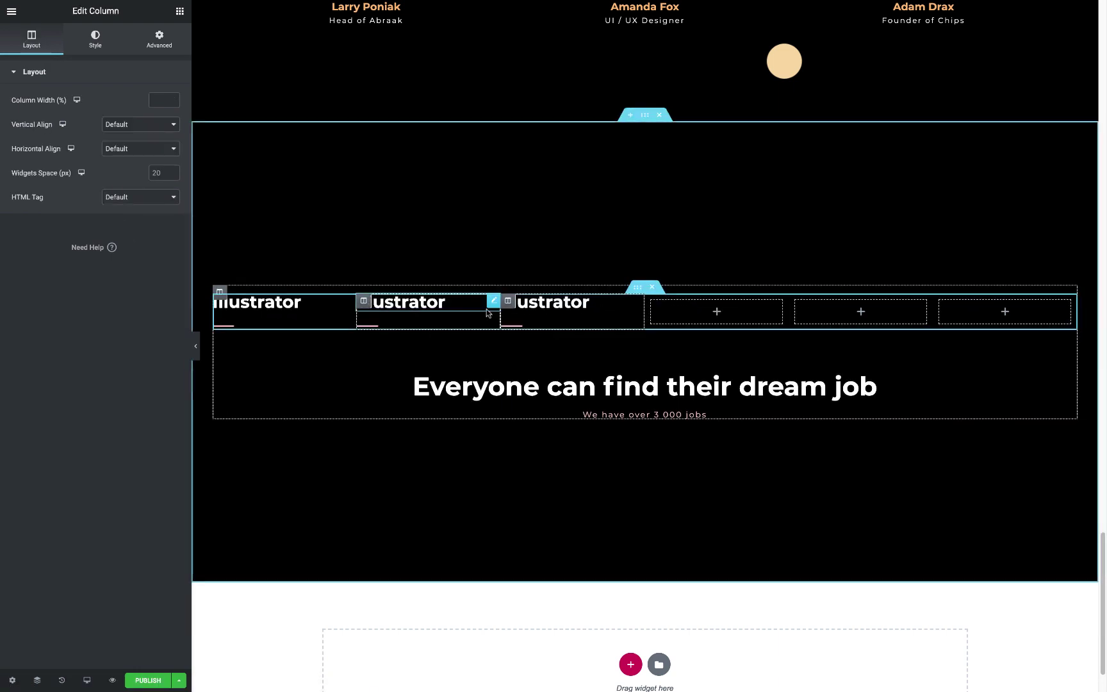
key("ctrl+d")
right_click(761, 328)
left_click(771, 440)
right_click(794, 311)
left_click(817, 482)
right_click(905, 304)
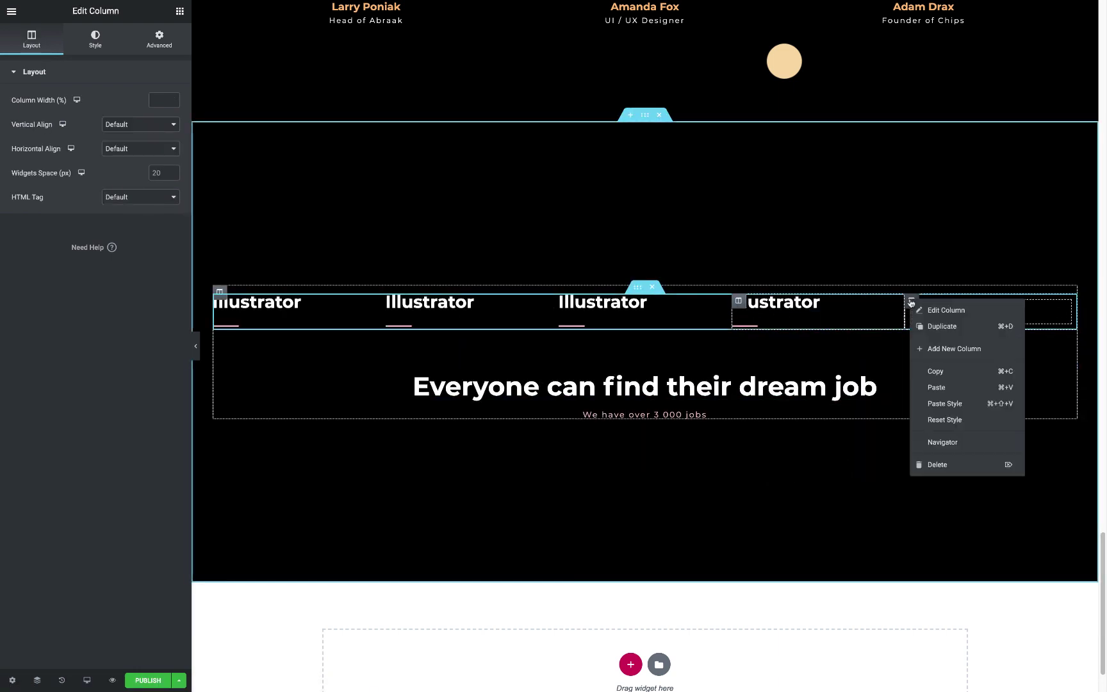
left_click(940, 479)
left_click(637, 287)
Set the inner section's top padding to 20.
left_click(159, 38)
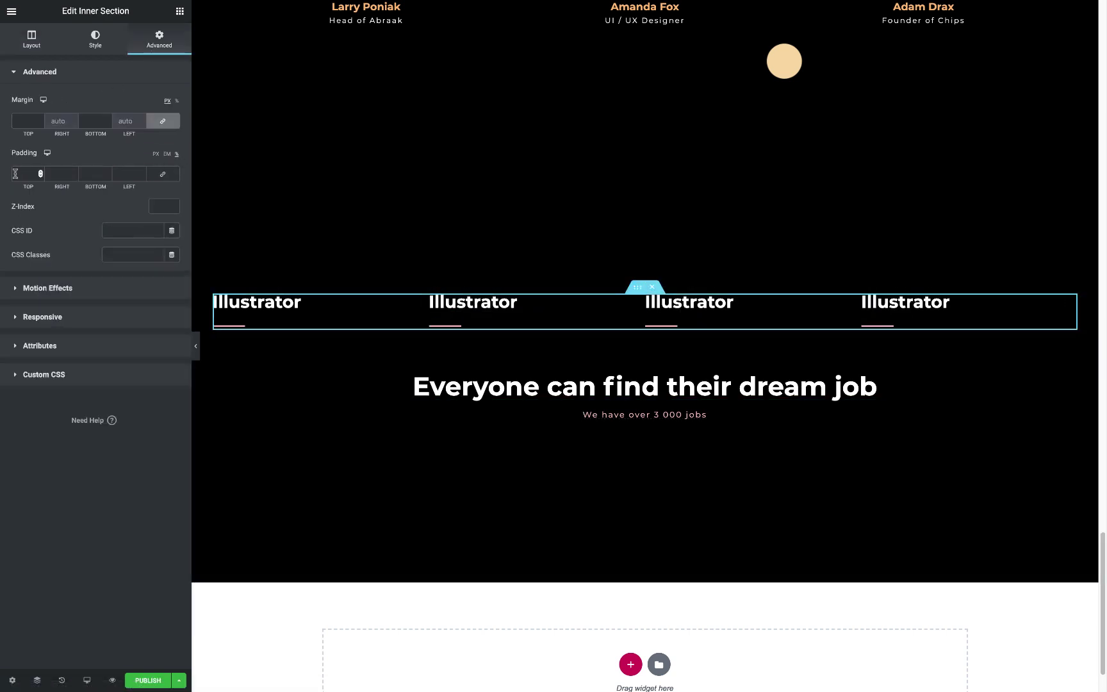
left_click(26, 174)
type("20")
Retitle the second heading Manager and change its divider colour.
left_click(473, 388)
triple_click(92, 124)
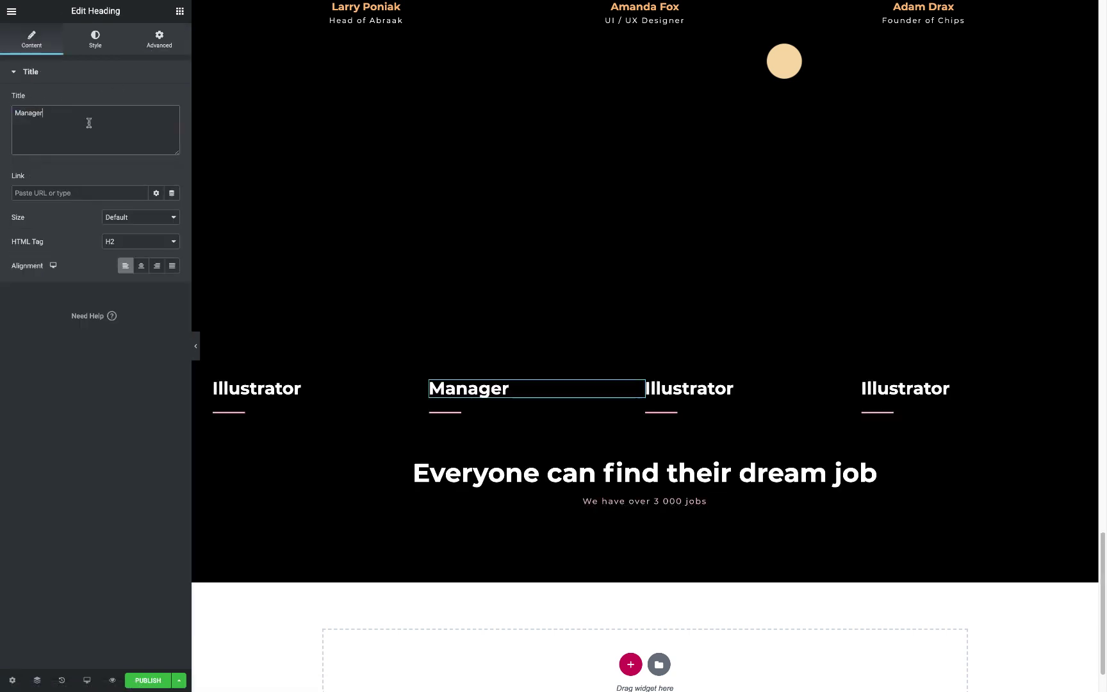
left_click(445, 412)
left_click(94, 39)
left_click(156, 100)
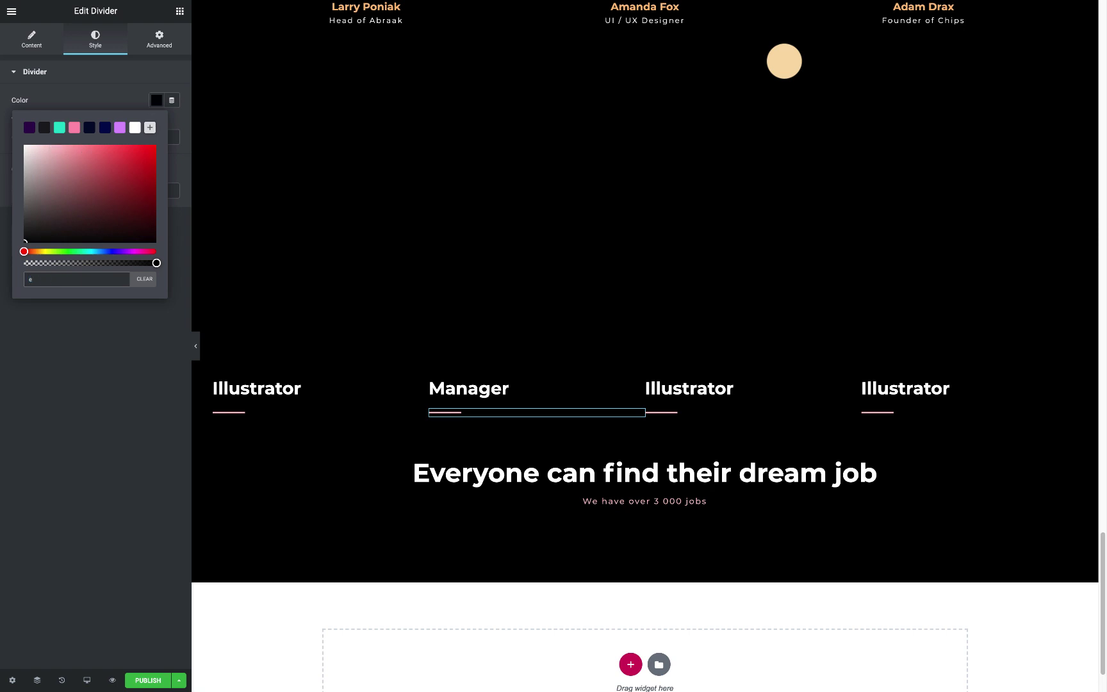
left_click(58, 127)
Rename the third heading 'Designer' and give its divider a new swatch colour.
left_click(705, 388)
triple_click(91, 124)
type("Designer")
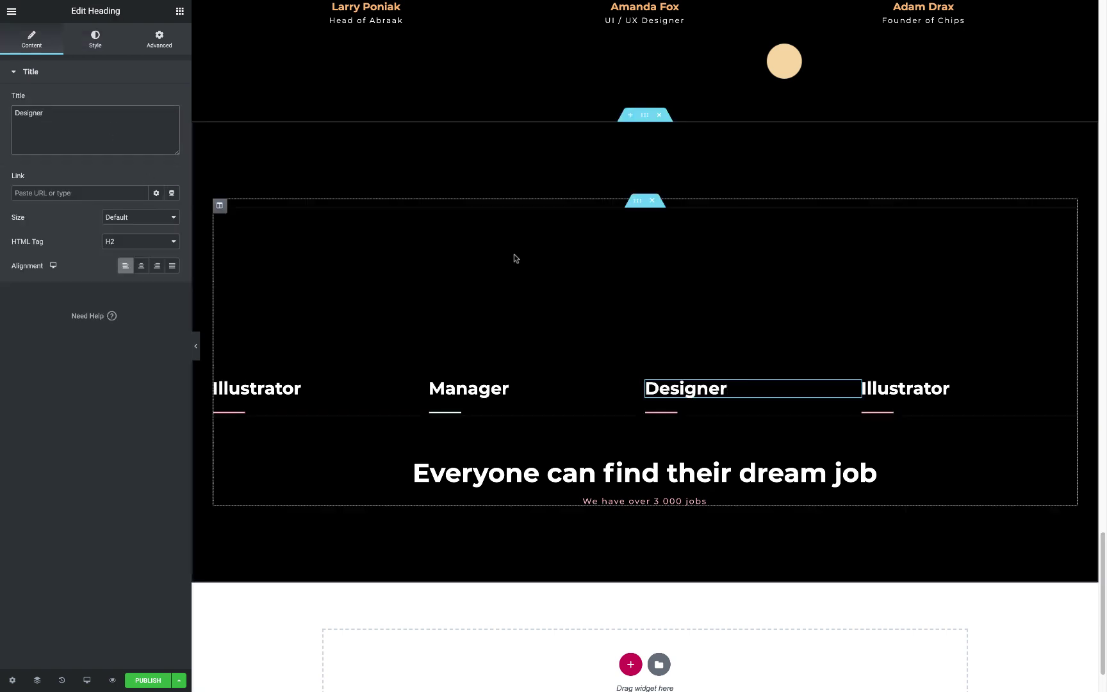
left_click(654, 412)
left_click(155, 100)
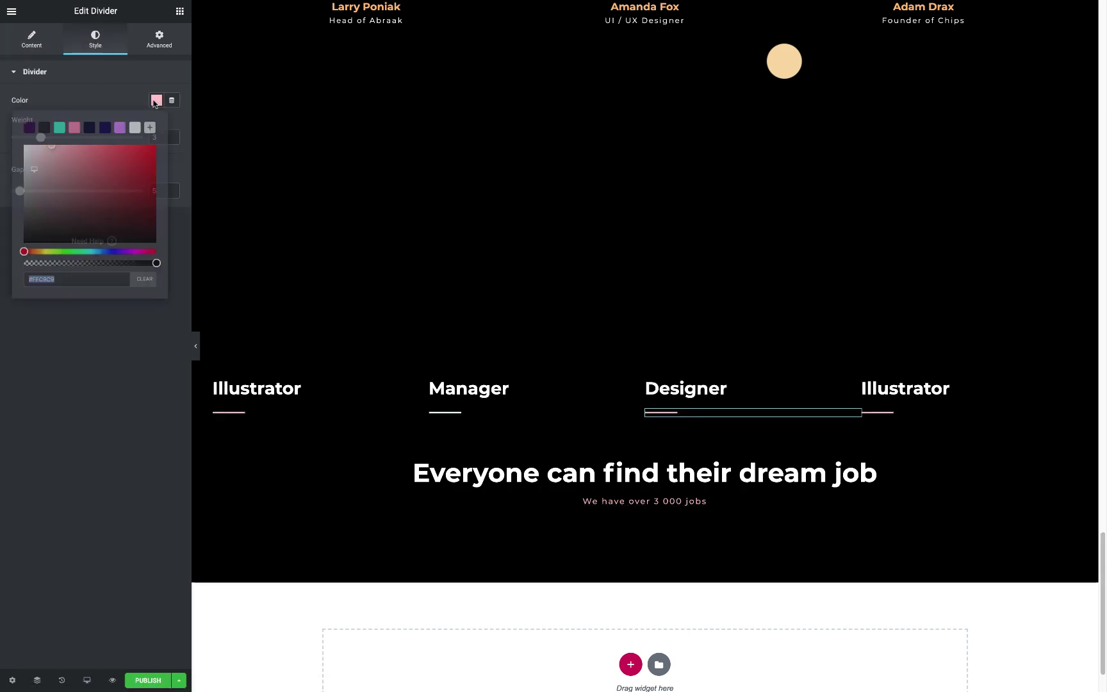
left_click(74, 127)
Rename the last heading 'HR' and give its divider a purple colour.
left_click(905, 389)
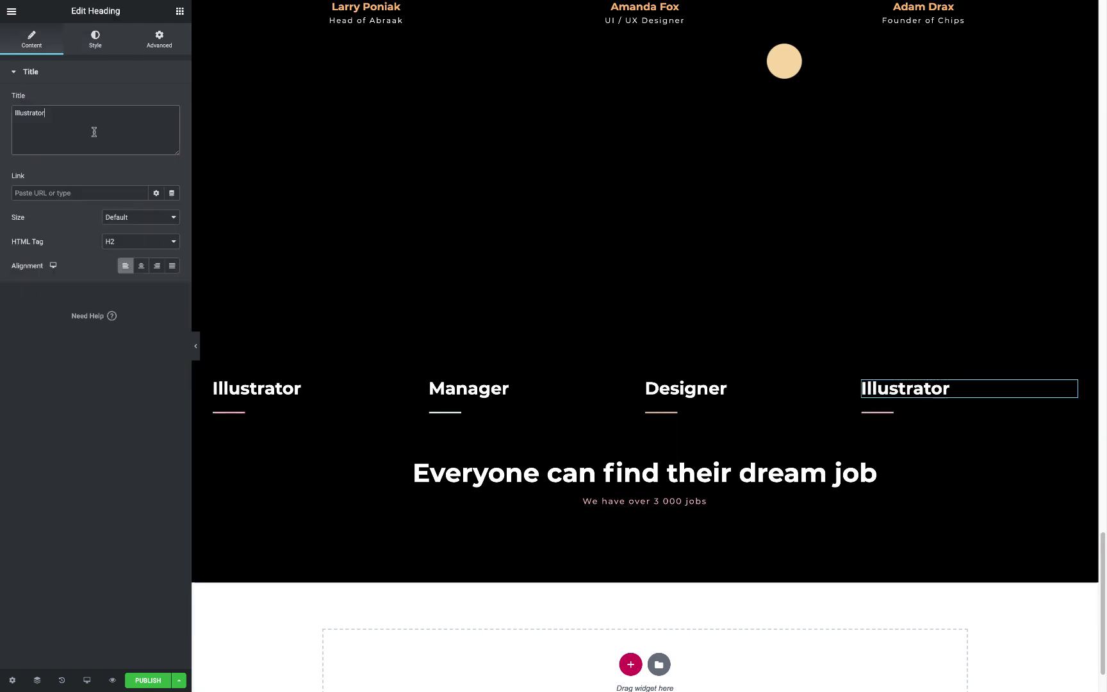
triple_click(94, 132)
type("HR")
left_click(878, 412)
left_click(155, 100)
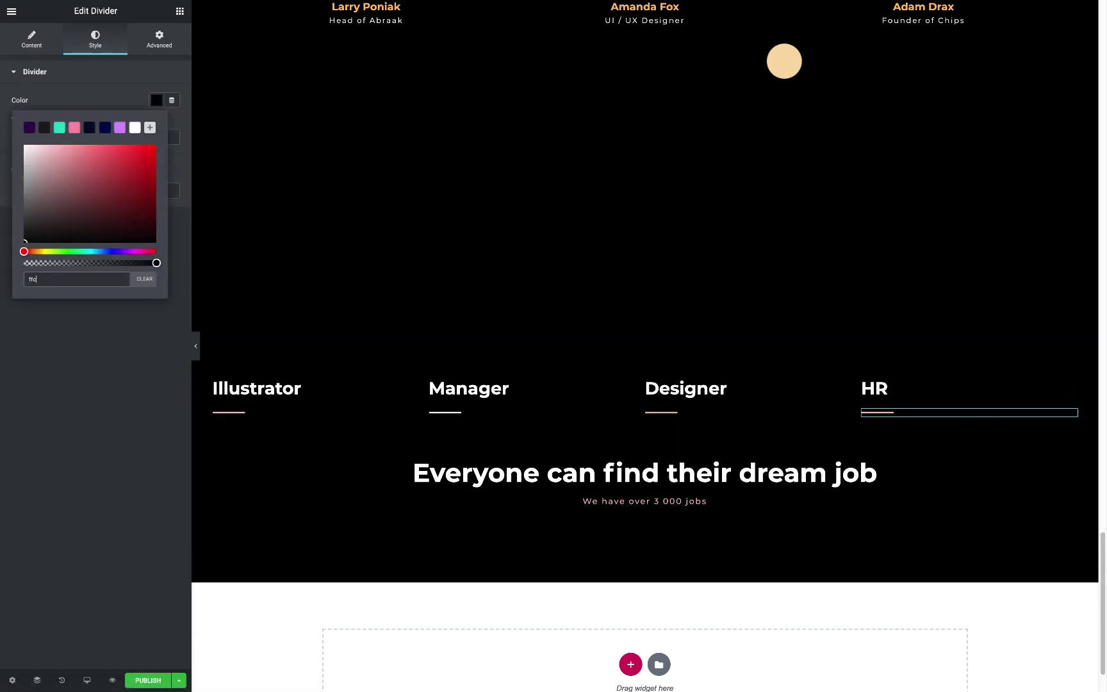
left_click_drag(84, 251, 124, 251)
Give the Illustrator heading and its divider a left padding of 15.
left_click(256, 389)
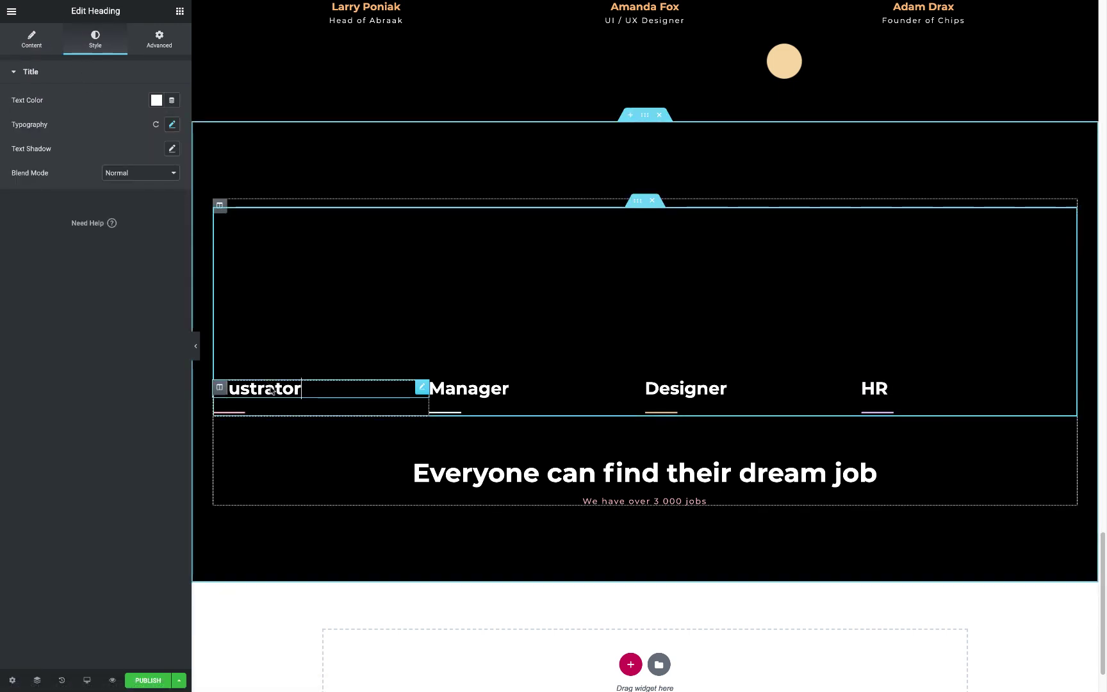
left_click(159, 40)
type("15")
left_click(228, 412)
left_click(159, 40)
left_click(125, 173)
type("15")
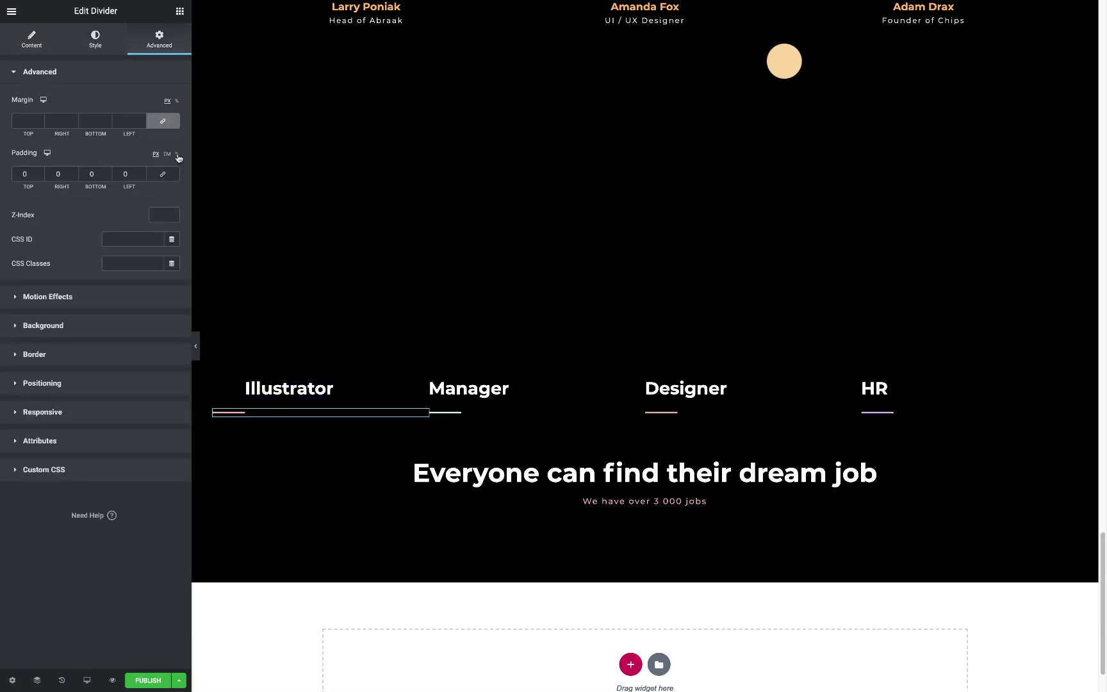
Inspect the Designer heading and its divider's width and alignment settings.
left_click(686, 388)
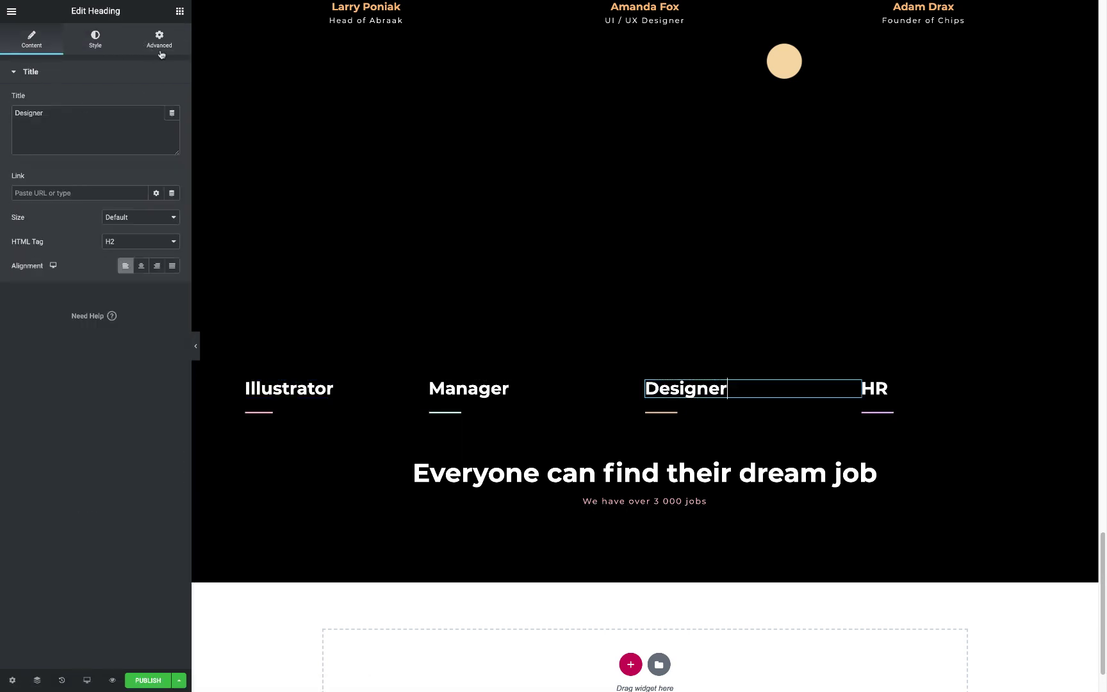
left_click(159, 39)
left_click(660, 412)
left_click(159, 39)
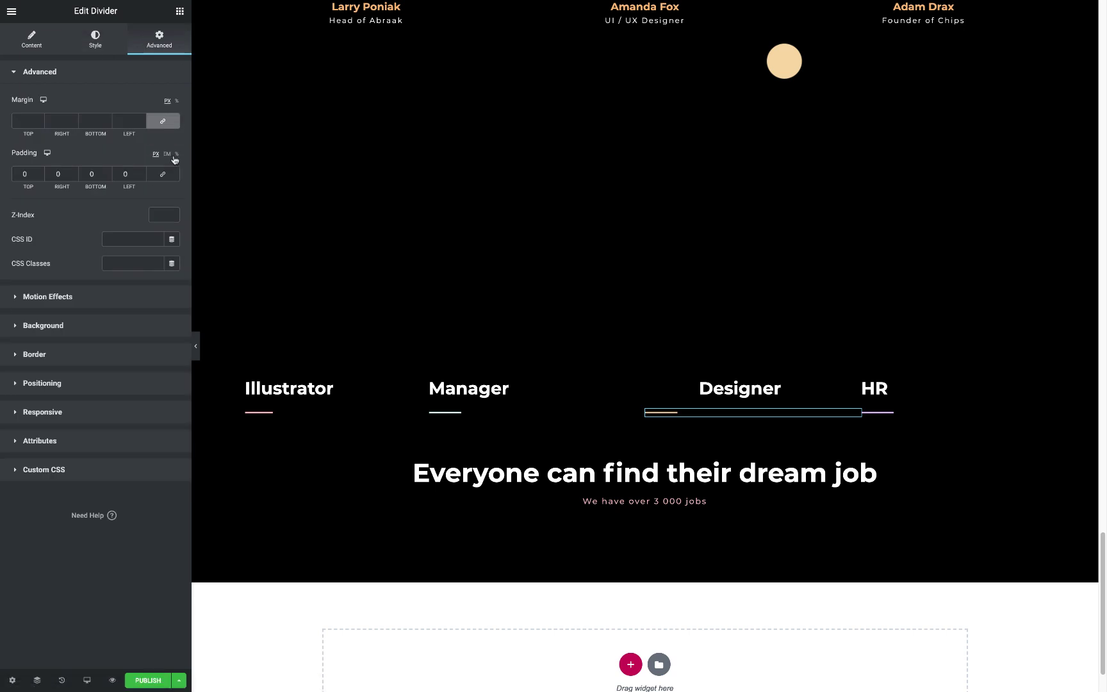
left_click(32, 40)
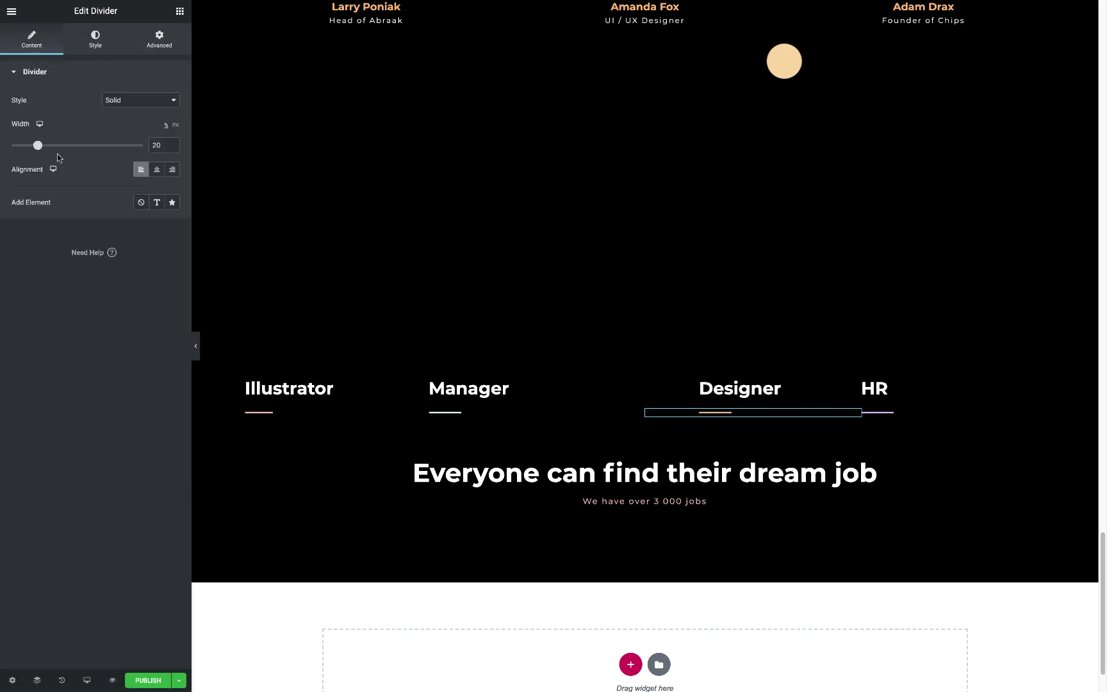
Centre the HR divider under its heading with its padding set to 0.
left_click(876, 388)
left_click(159, 40)
left_click(877, 412)
left_click(109, 42)
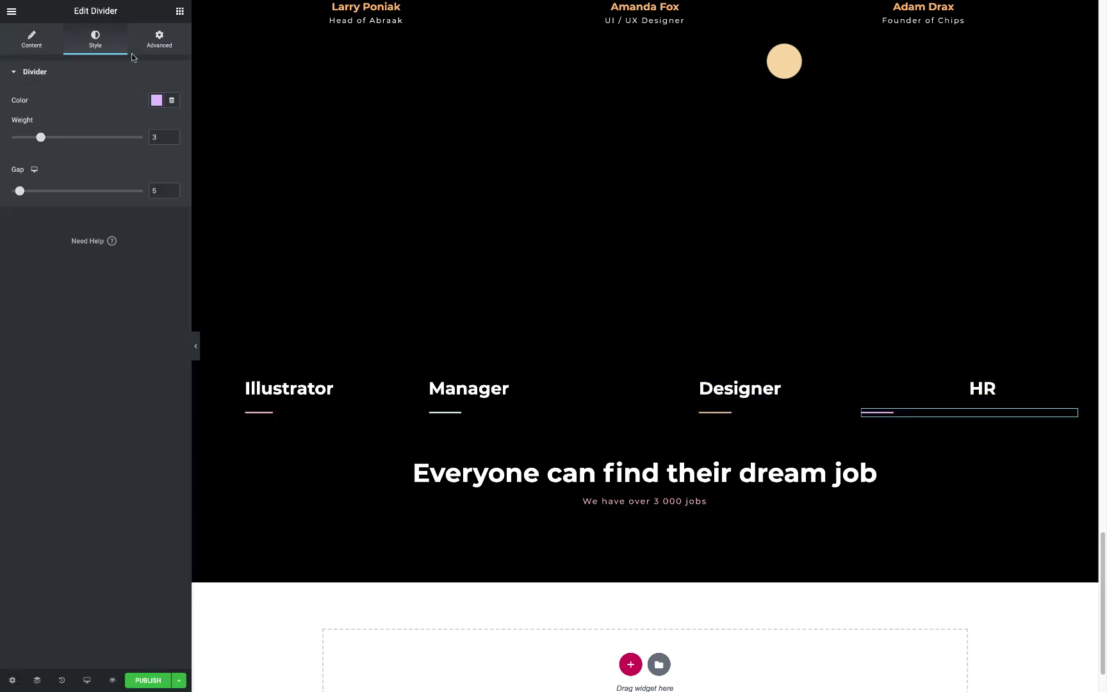
left_click(159, 39)
type("0")
left_click(39, 42)
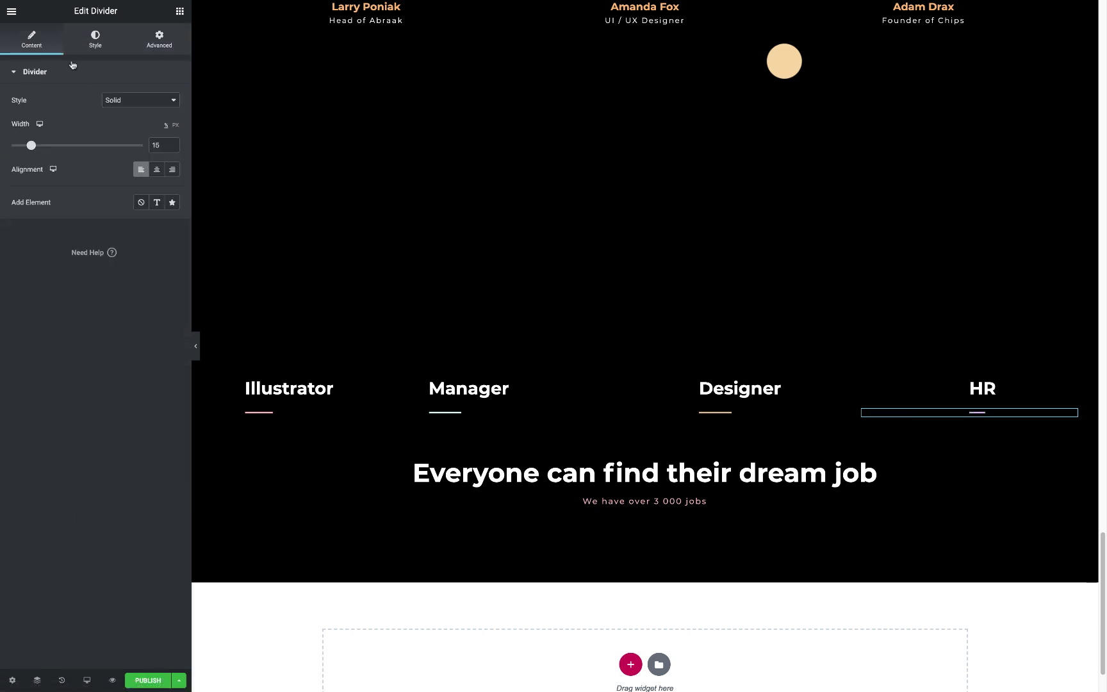
left_click(258, 412)
Give the dream-job section the bg6-3.png background photo, centred and set to cover.
right_click(480, 159)
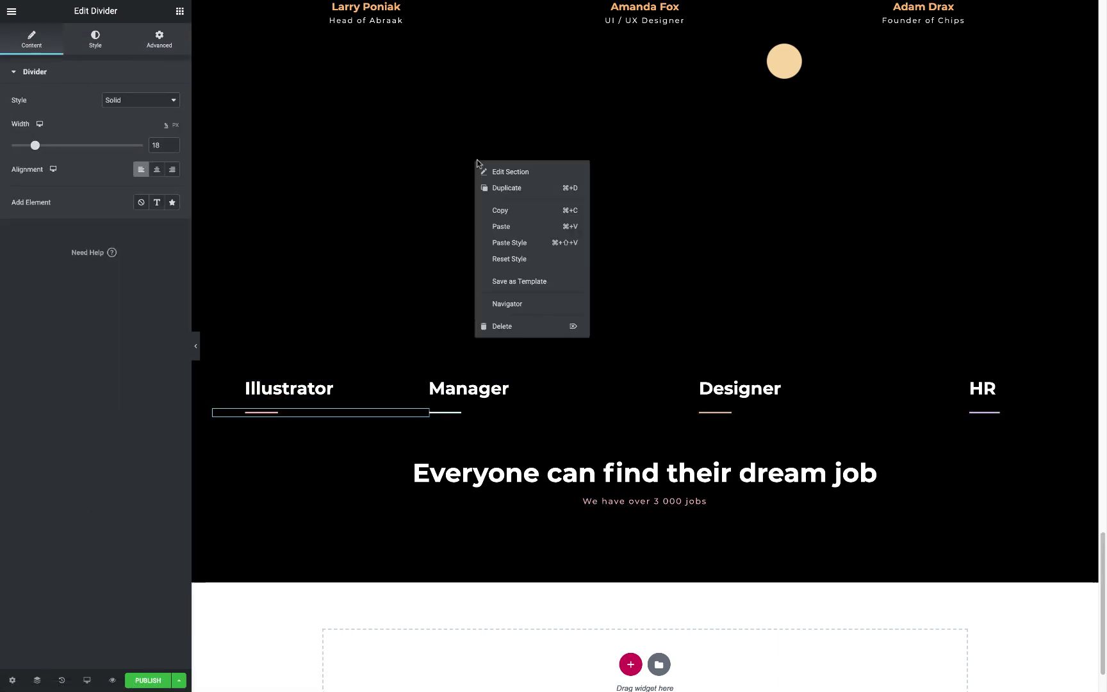
left_click(503, 168)
left_click(94, 222)
left_click(501, 146)
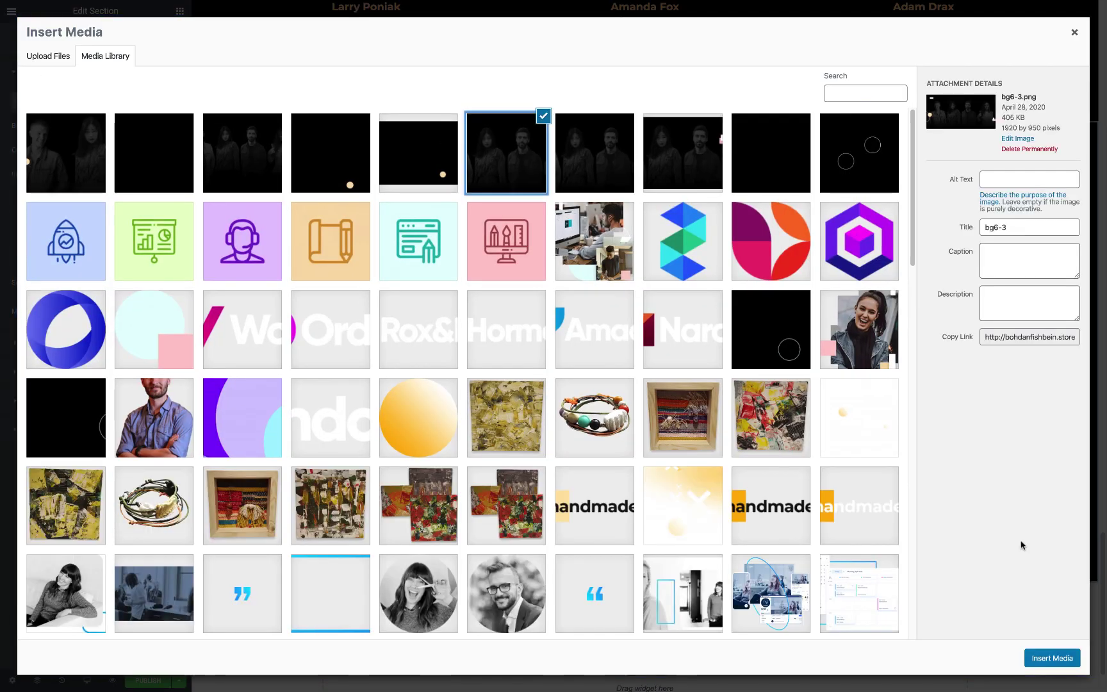
left_click(1060, 661)
left_click(136, 351)
left_click(124, 368)
left_click(148, 277)
left_click(124, 286)
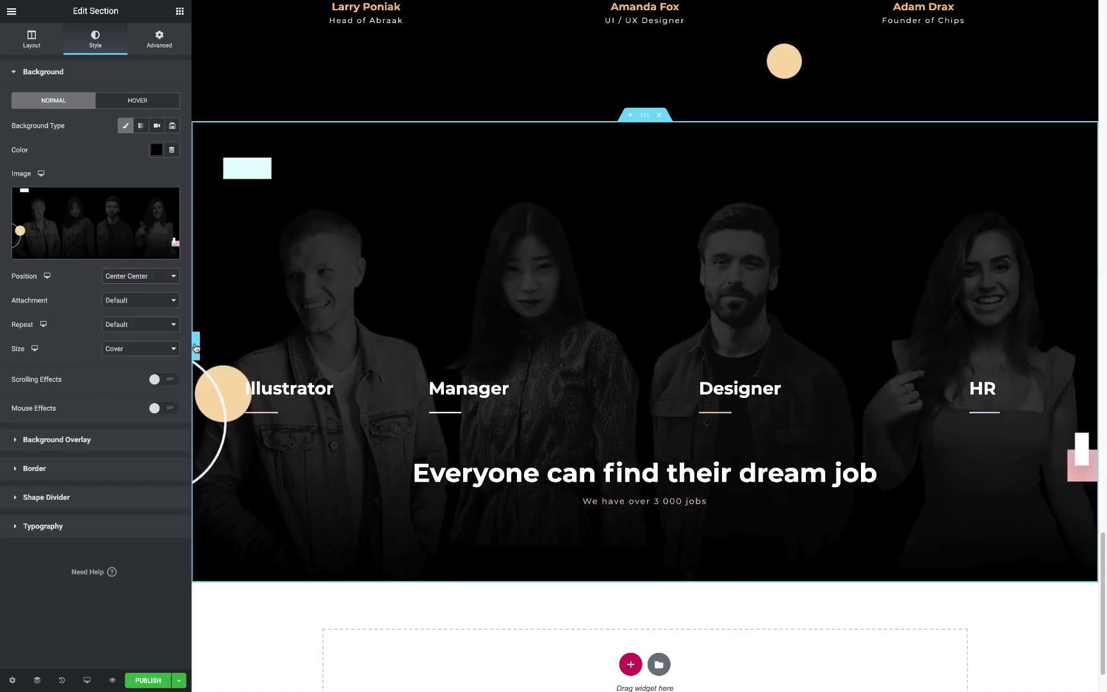
left_click(199, 346)
left_click(4, 346)
Copy the Show all jobs button below the subheading and rename it 'Sign up'.
scroll(620, 215, "up", 10)
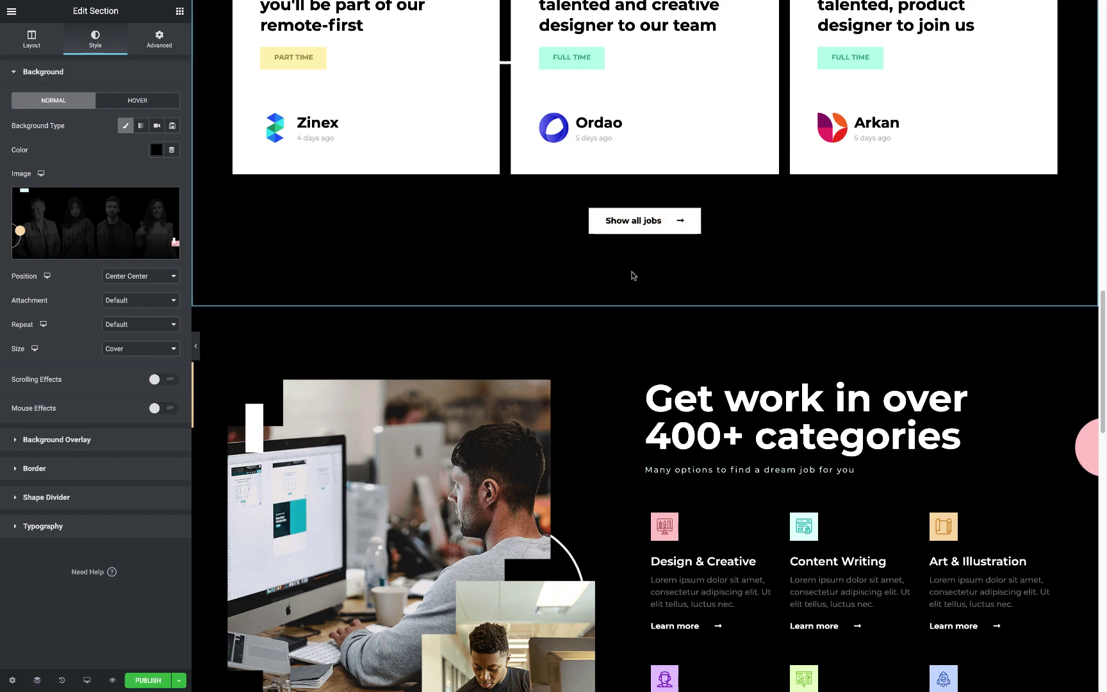
scroll(633, 275, "down", 15)
right_click(643, 430)
left_click(678, 497)
left_click(159, 39)
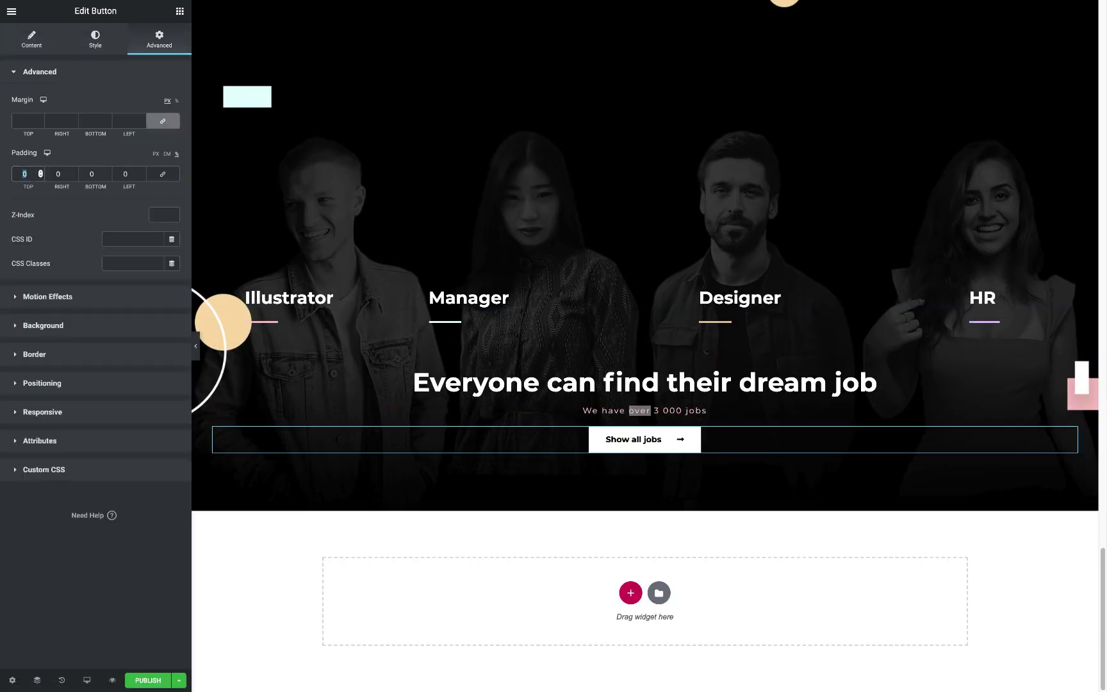
left_click(32, 39)
triple_click(137, 124)
type("Sign up")
left_click(641, 406)
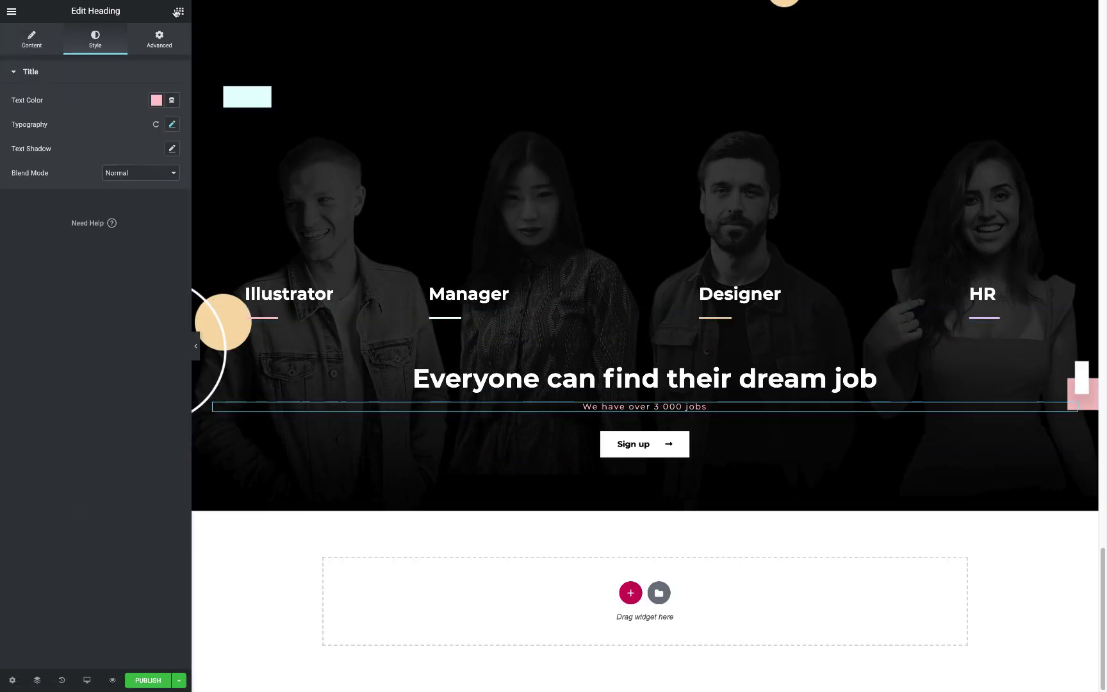
Preview the updated dream-job section with the editor hidden.
key("ctrl+p")
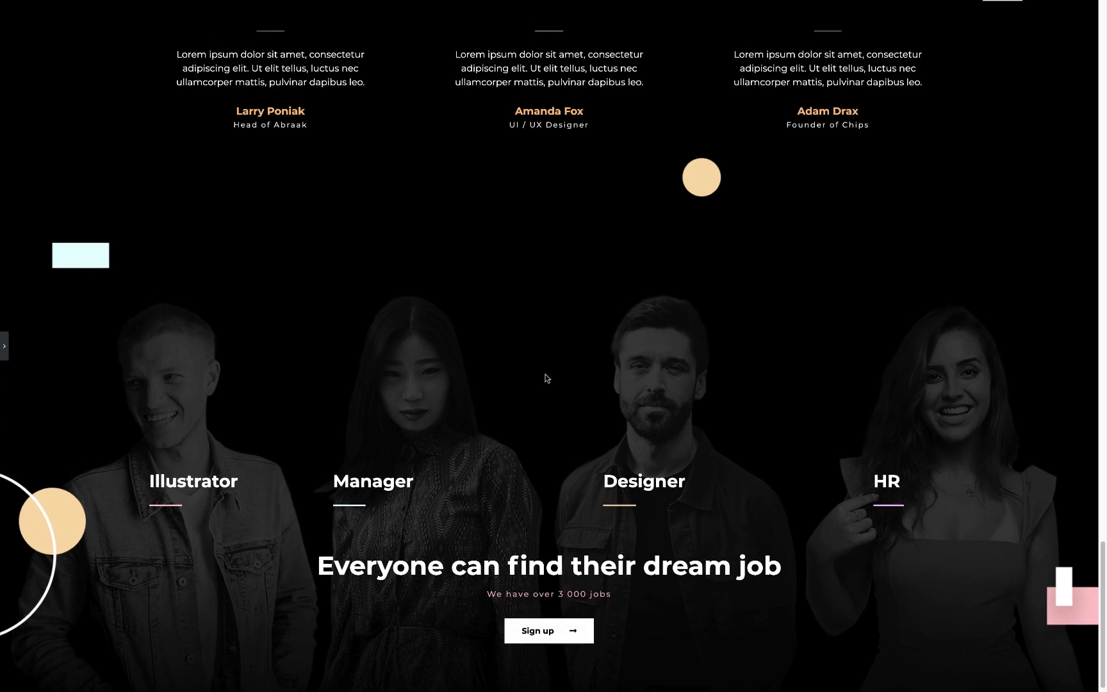
scroll(544, 378, "up", 10)
scroll(546, 378, "down", 10)
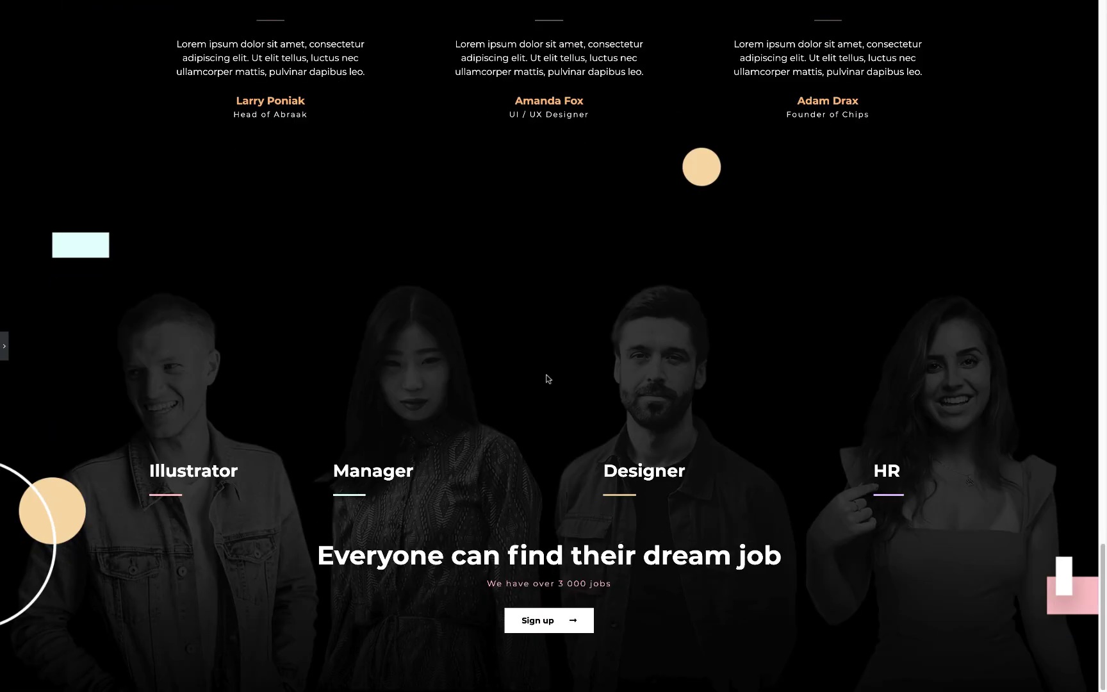
left_click(5, 346)
Add a single-column section with vertical padding and a black background below the dream-job section.
left_click(630, 637)
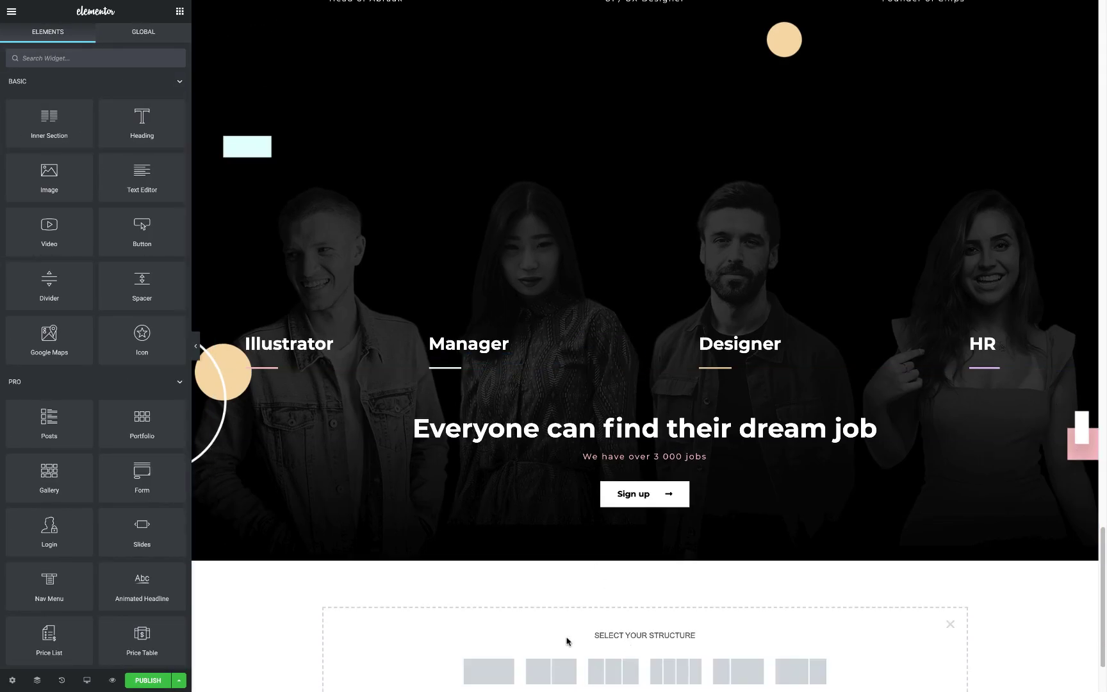
left_click(490, 671)
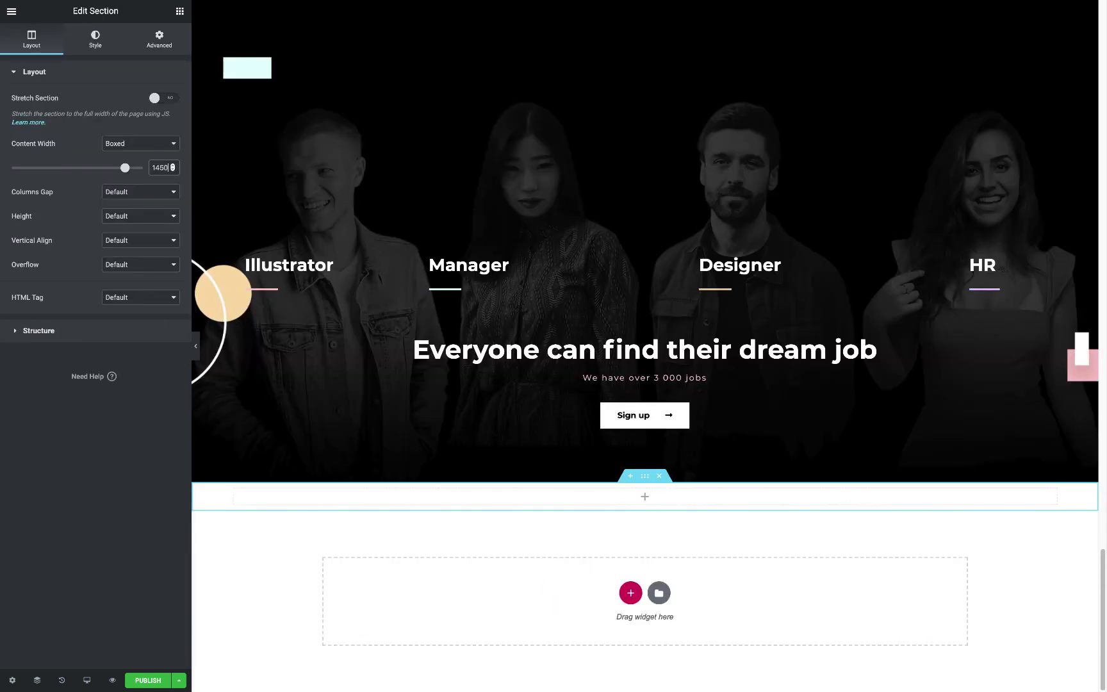
left_click(159, 39)
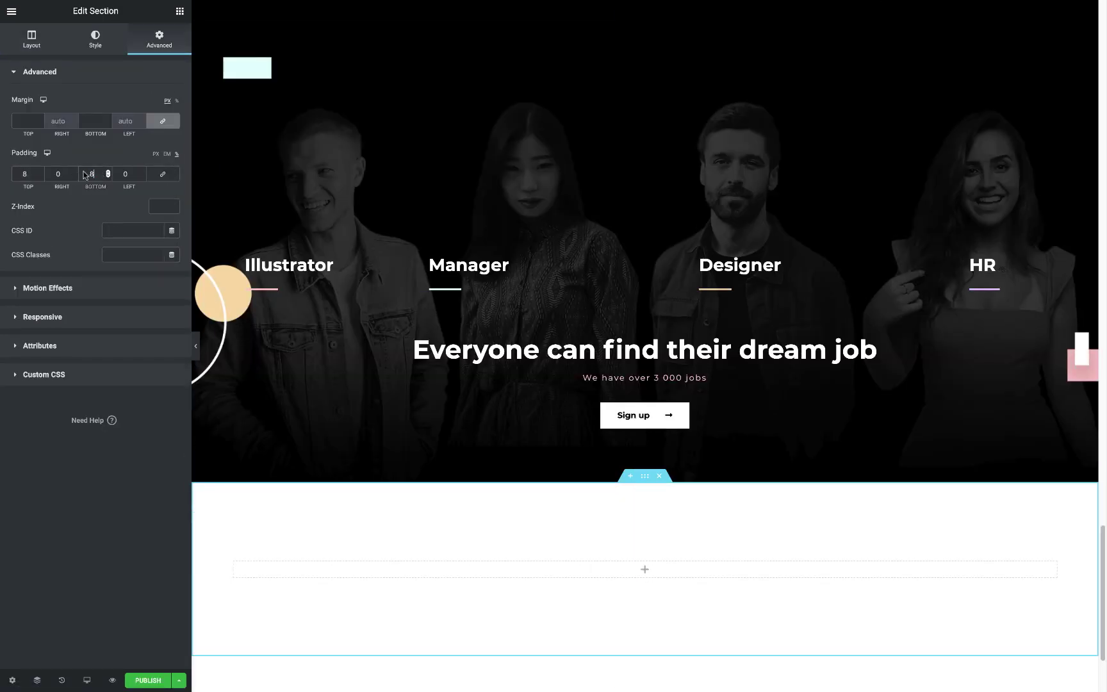
left_click(95, 38)
left_click(126, 127)
left_click(156, 149)
left_click(31, 175)
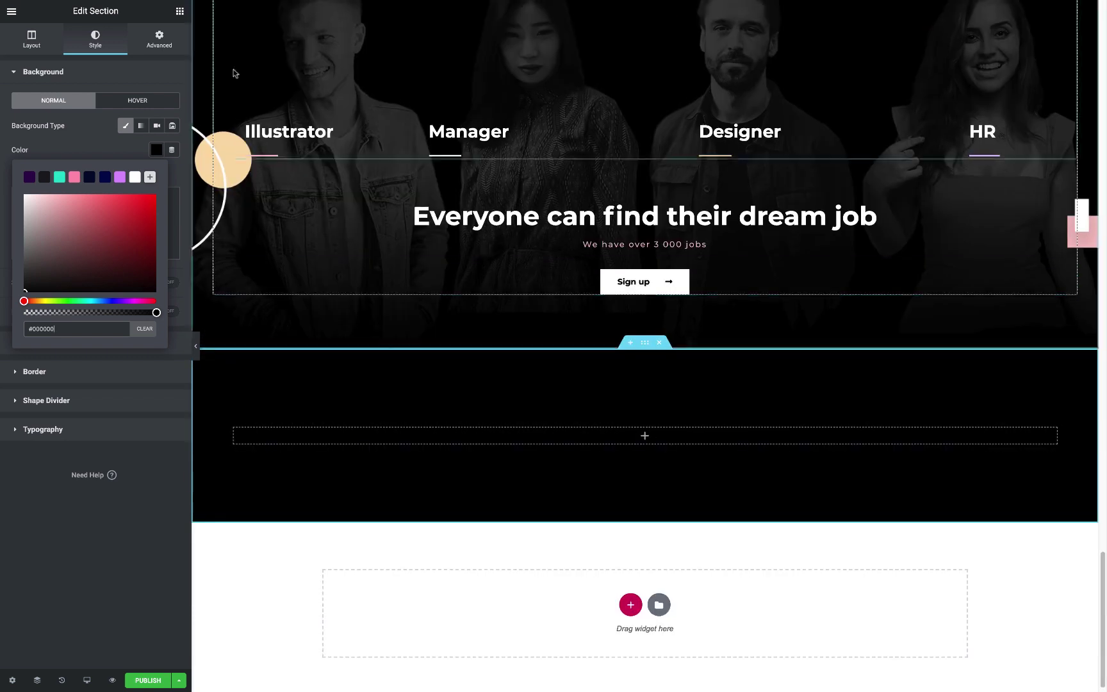
Add a #2b2b2b divider to the footer and a two-column inner section beneath it.
left_click(179, 11)
type("div")
left_click_drag(69, 102, 517, 437)
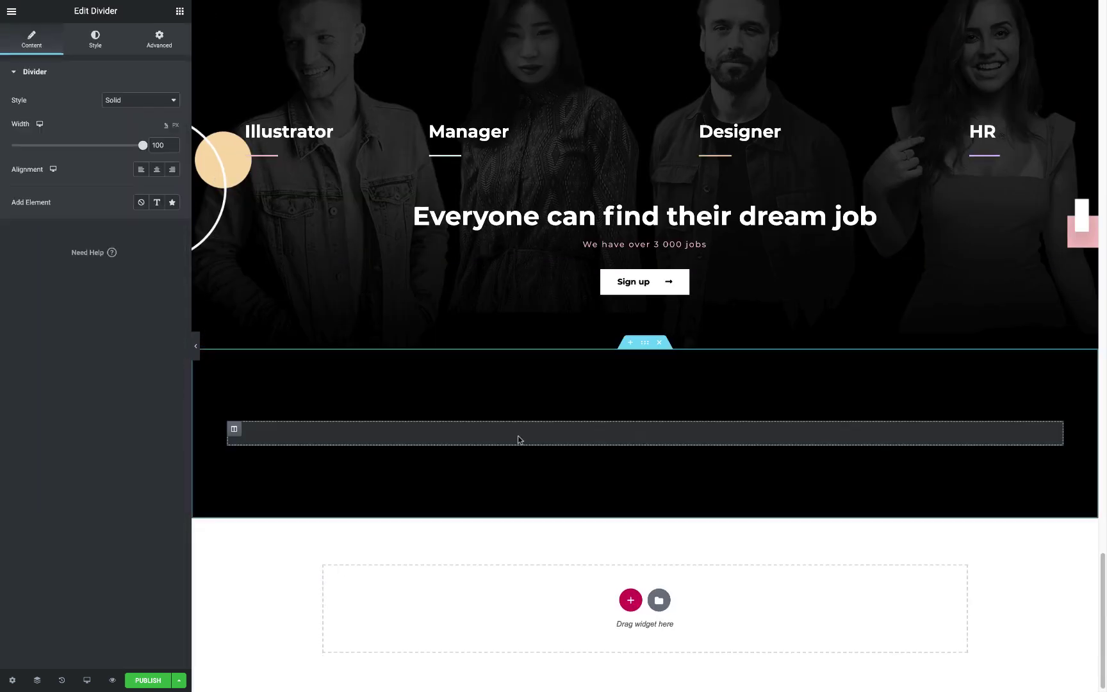
left_click(95, 38)
left_click(155, 100)
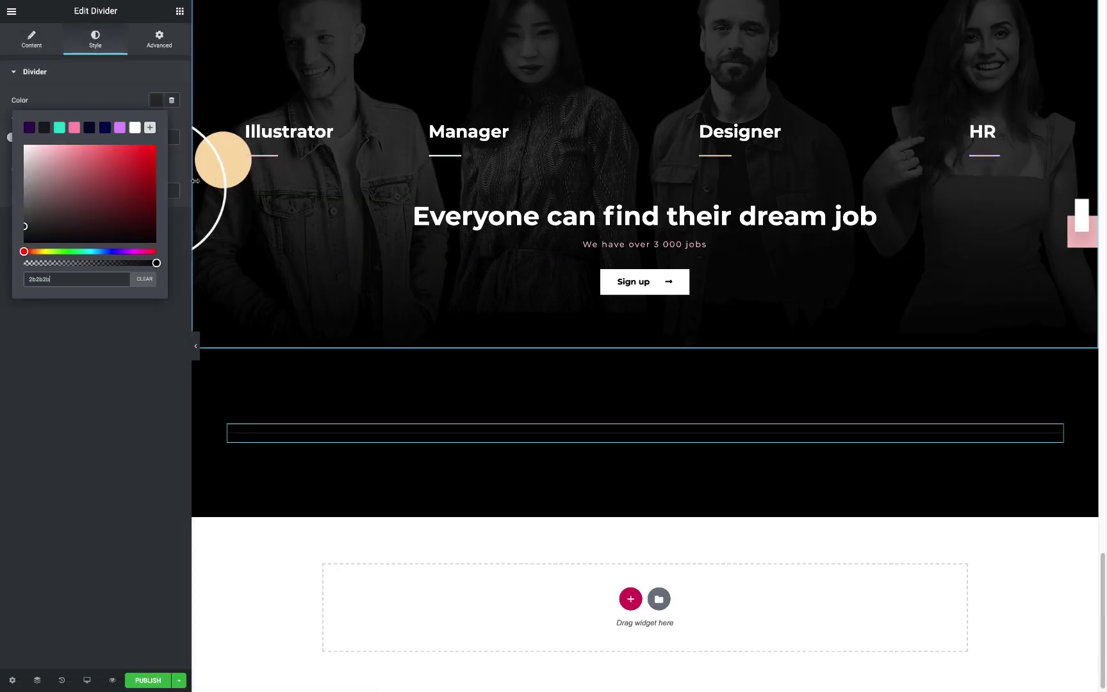
left_click(180, 11)
left_click_drag(49, 122, 468, 449)
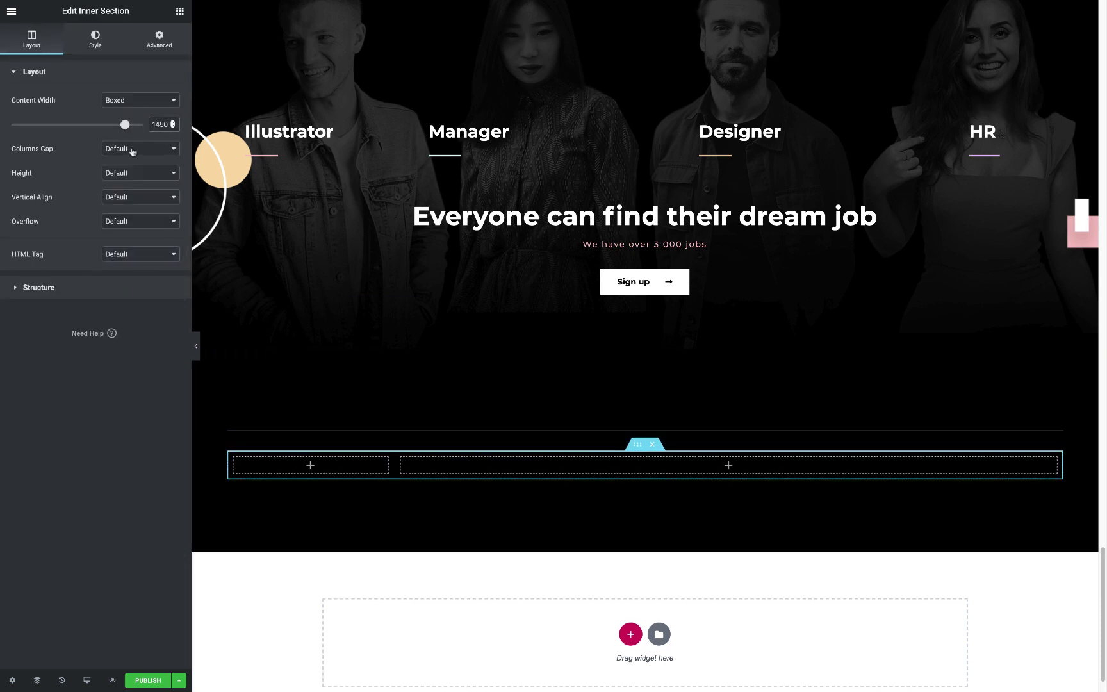
Place the findon logo, full size and shrunk, in the footer's left column.
left_click(137, 218)
left_click_drag(64, 182, 310, 464)
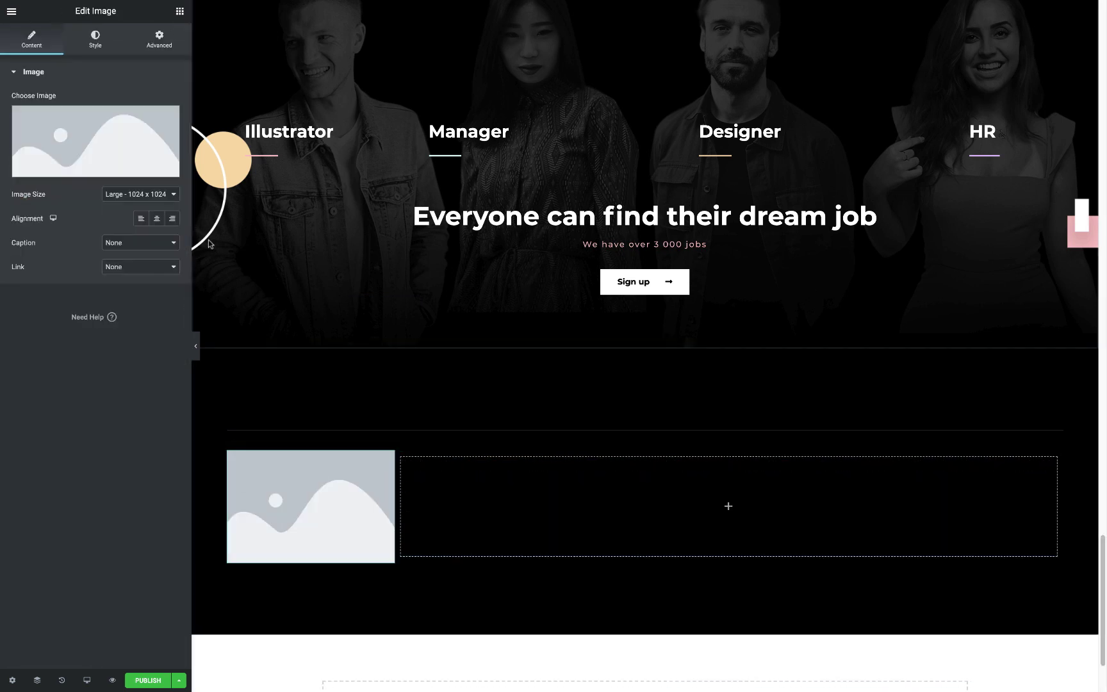
left_click(140, 197)
left_click(128, 251)
left_click(98, 163)
left_click(1051, 658)
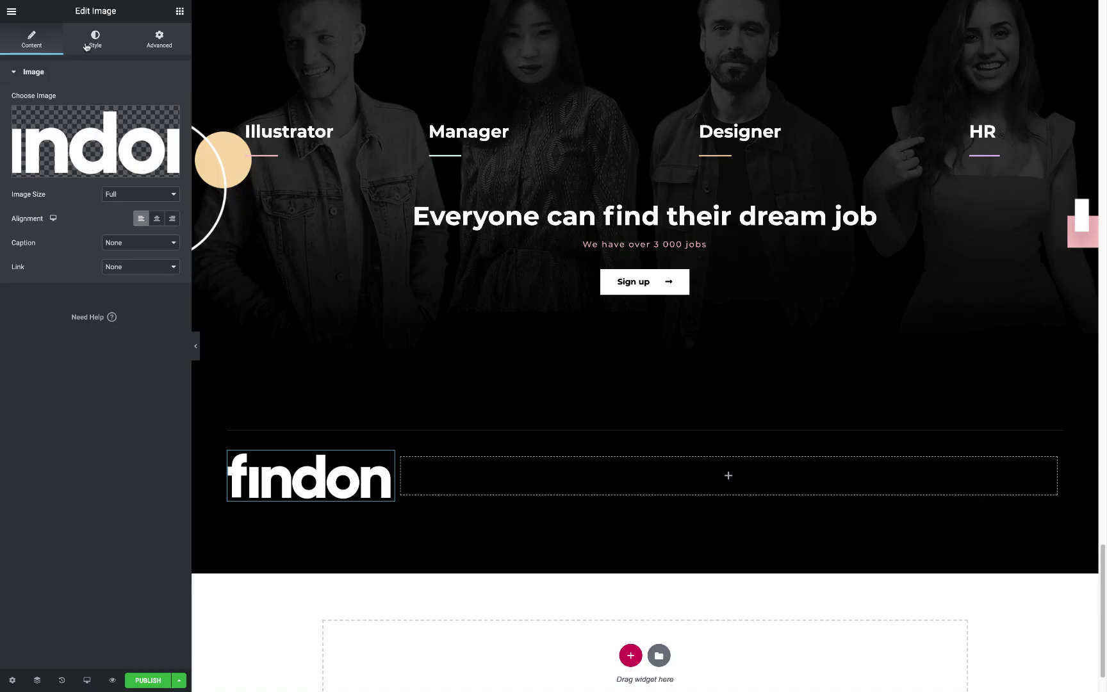
left_click(95, 36)
left_click_drag(96, 121, 42, 121)
Add a nav menu using the findjob-footer menu to the right column.
left_click(179, 11)
type("nav")
left_click_drag(141, 96, 768, 444)
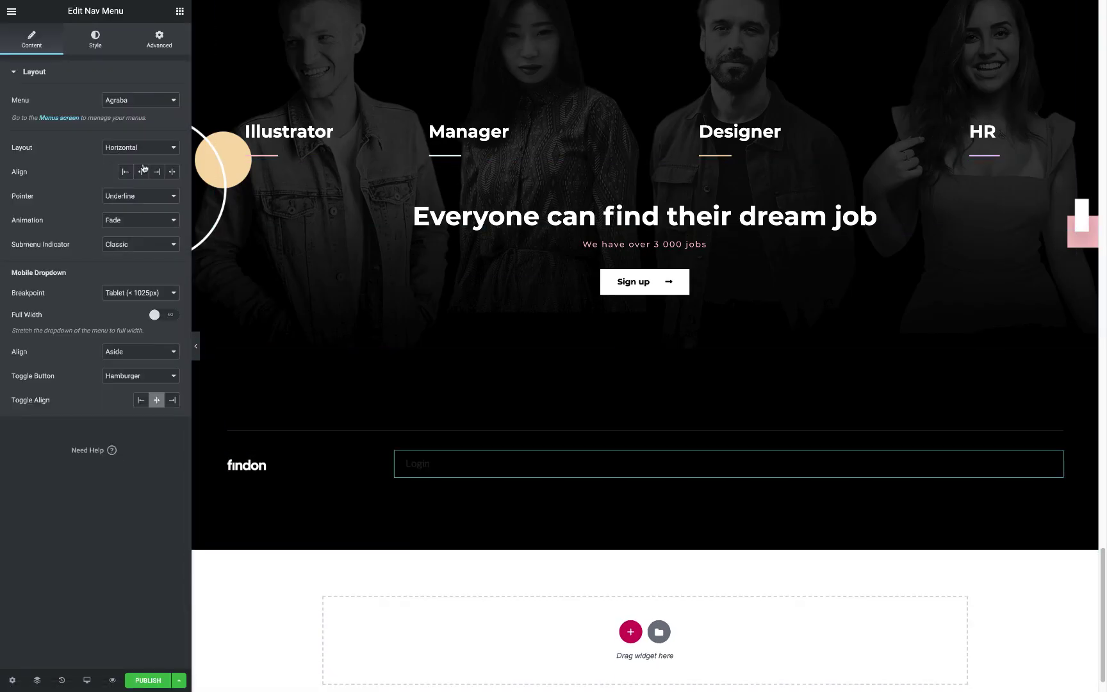
left_click(131, 100)
left_click(130, 246)
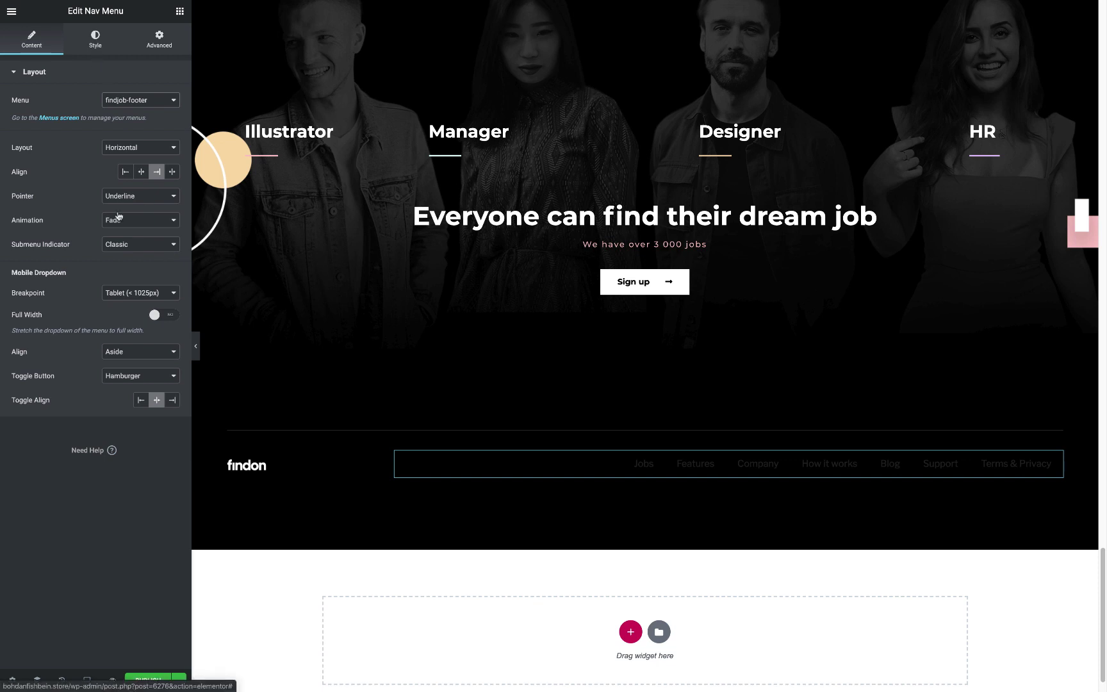
Style the menu with semi-transparent white text, 0 vertical padding and 60 item spacing.
left_click(96, 39)
left_click(156, 149)
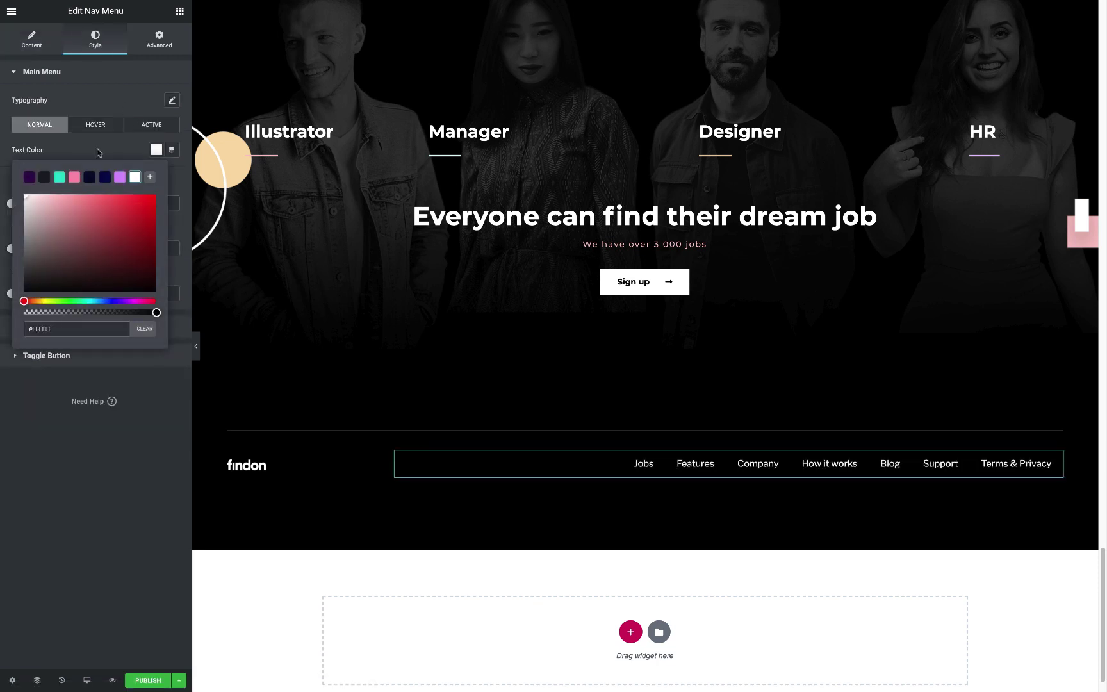
left_click(84, 313)
key("Escape")
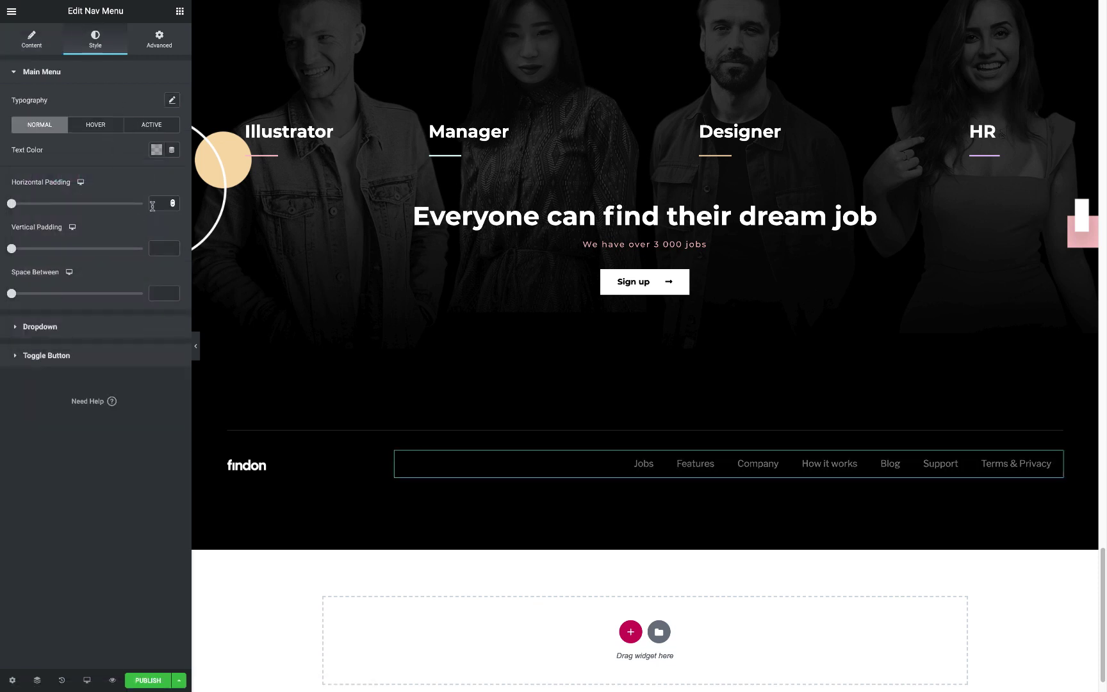
left_click(157, 250)
type("0")
left_click(158, 293)
type("60")
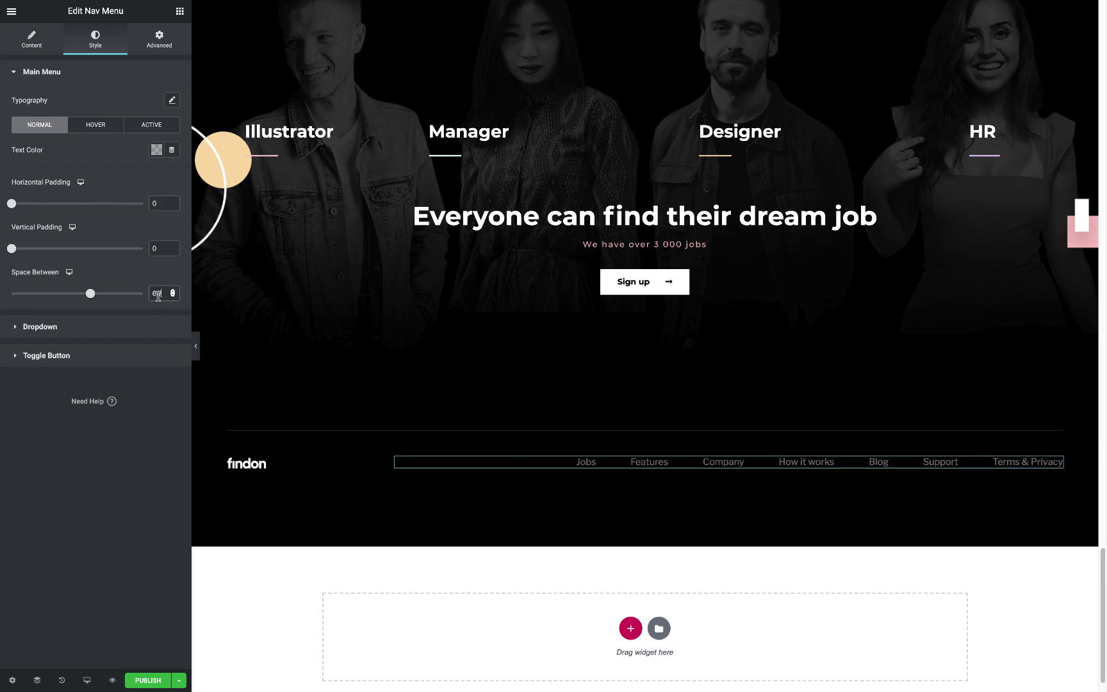
Set the menu font to Montserrat with a chosen weight.
left_click(168, 100)
left_click(133, 129)
type("mont")
left_click(143, 209)
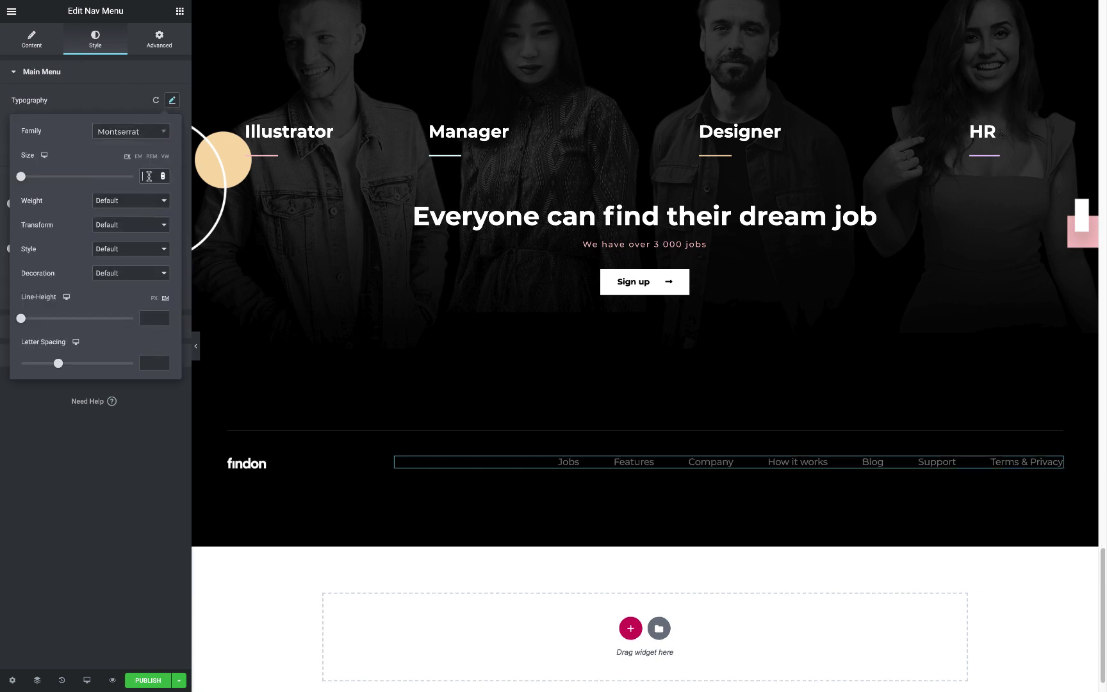
left_click(132, 200)
left_click(128, 163)
Give the Sign up button a peach hover background colour.
left_click(91, 128)
left_click(634, 282)
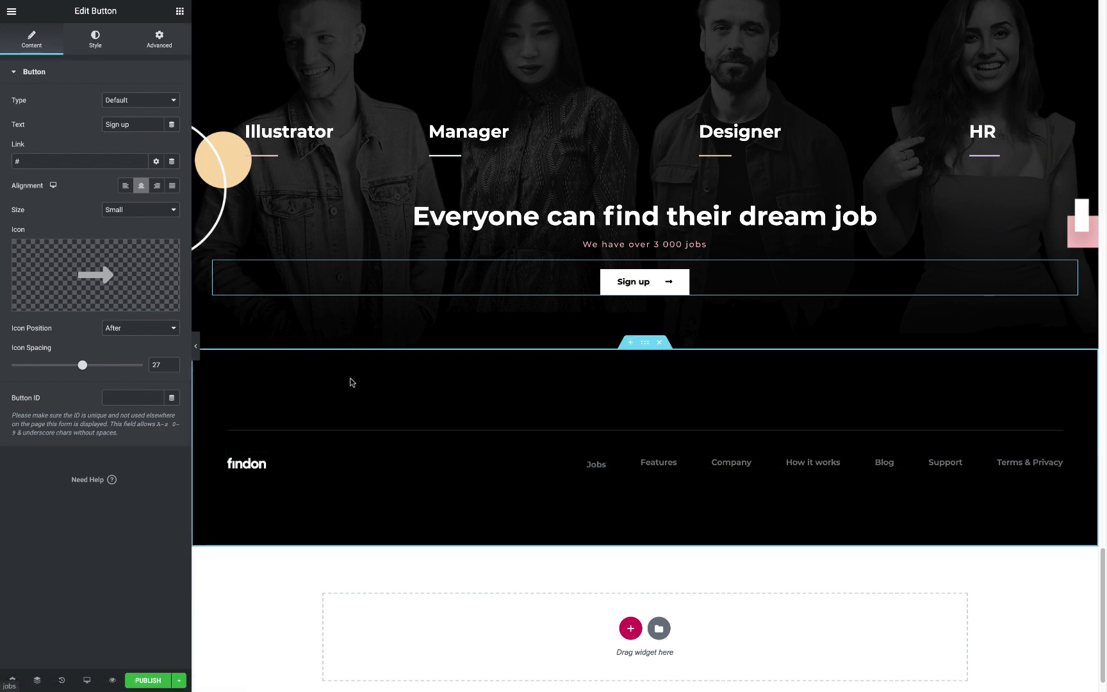
left_click(659, 462)
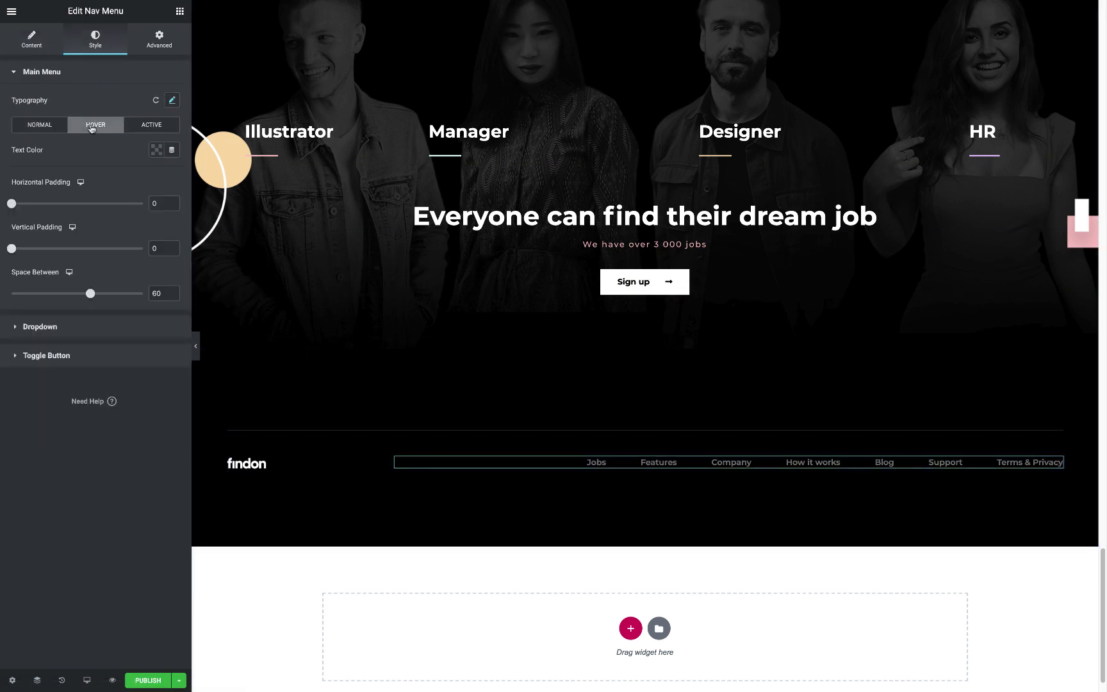
left_click(634, 282)
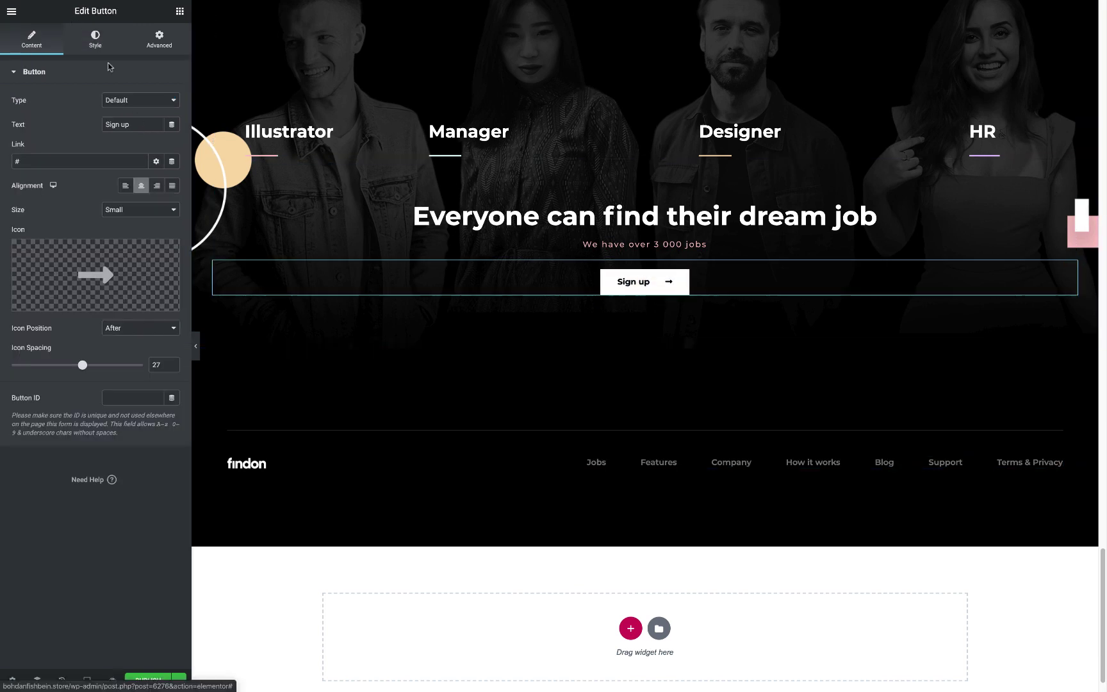
left_click(95, 38)
left_click(118, 74)
left_click(118, 73)
left_click(156, 198)
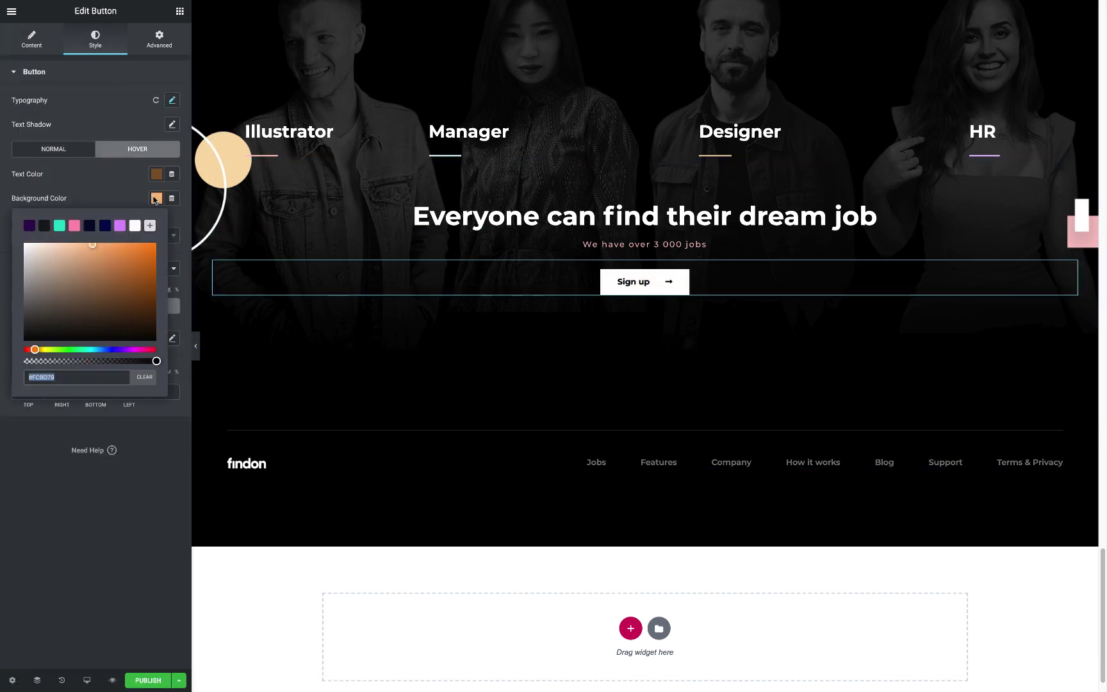
Give the footer menu links a matching peach hover text colour.
left_click(593, 462)
left_click(156, 149)
type("f")
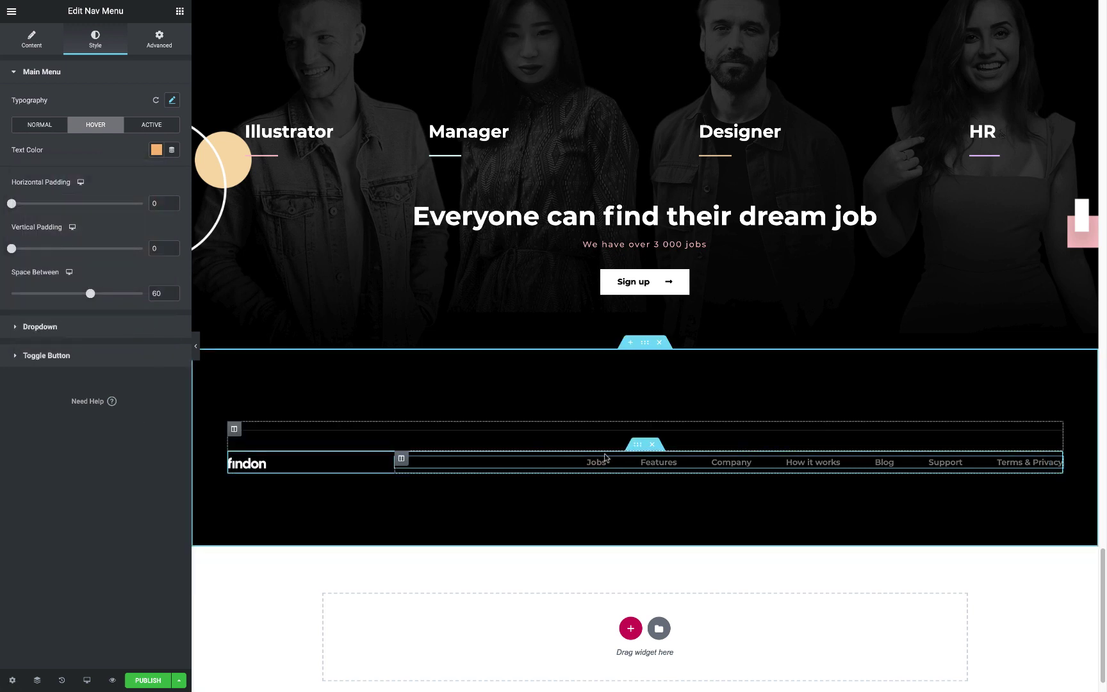
left_click(395, 459)
left_click(161, 36)
Duplicate the footer row and delete the logo and menu from the copy.
right_click(635, 456)
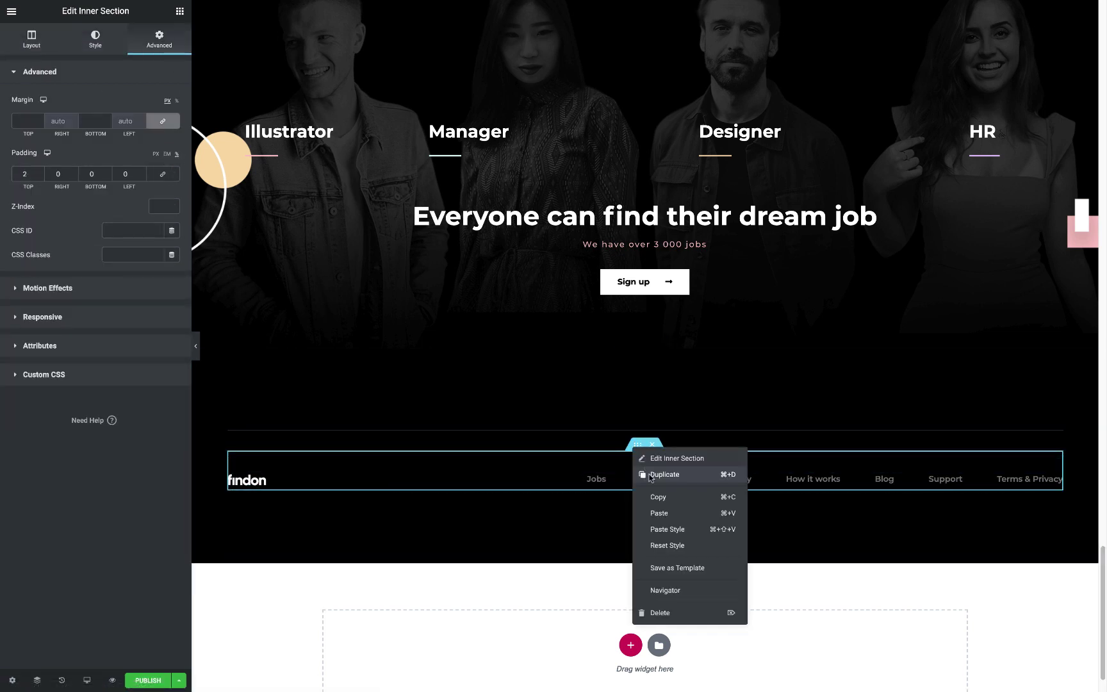
left_click(660, 474)
right_click(256, 522)
left_click(275, 675)
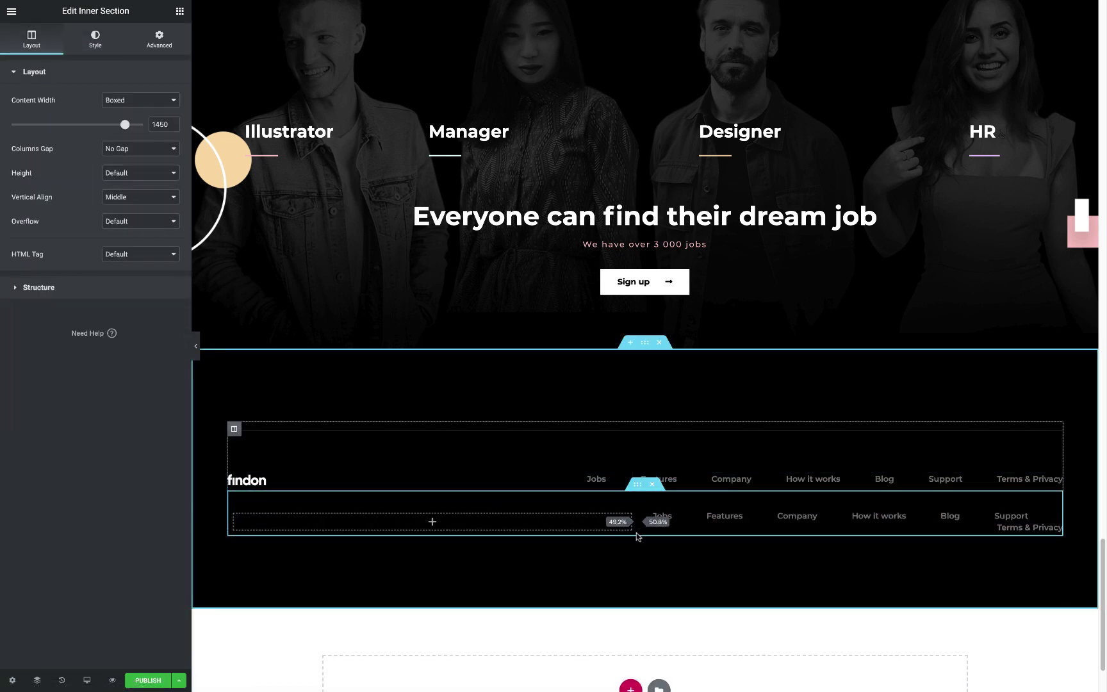
right_click(665, 516)
left_click(695, 677)
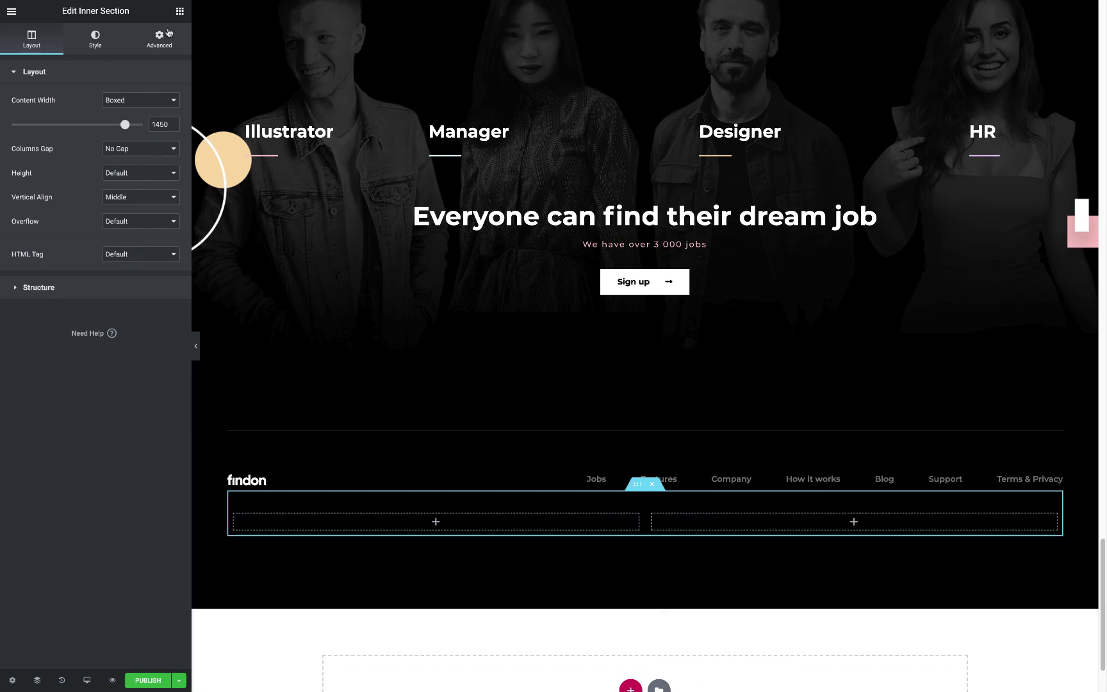
Add a Social Icons widget and paste the copied heading into the new row's left column.
left_click(180, 11)
mouse_move(49, 96)
left_mouse_down()
mouse_move(781, 532)
mouse_move(570, 470)
left_mouse_up()
right_click(385, 527)
left_click(403, 603)
left_click(98, 124)
key("ctrl+a")
type("#FFFFFF7A")
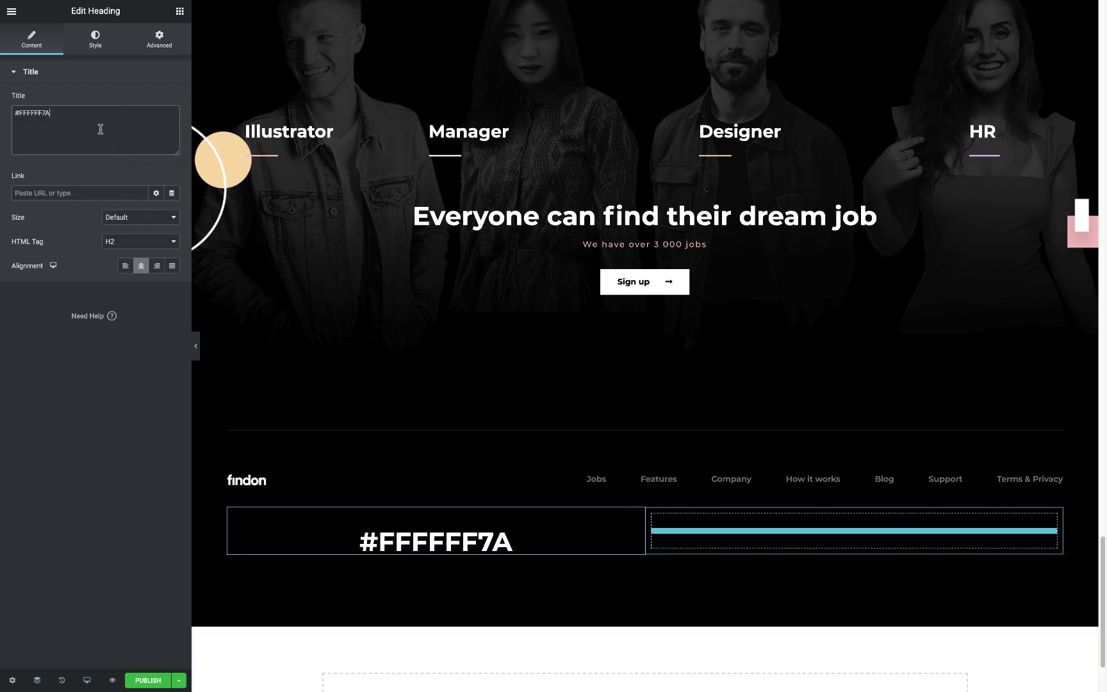
key("ctrl+z")
Place Social Icons in the right footer column and paste '© findon, Ink. 2020' into the heading.
left_click(180, 11)
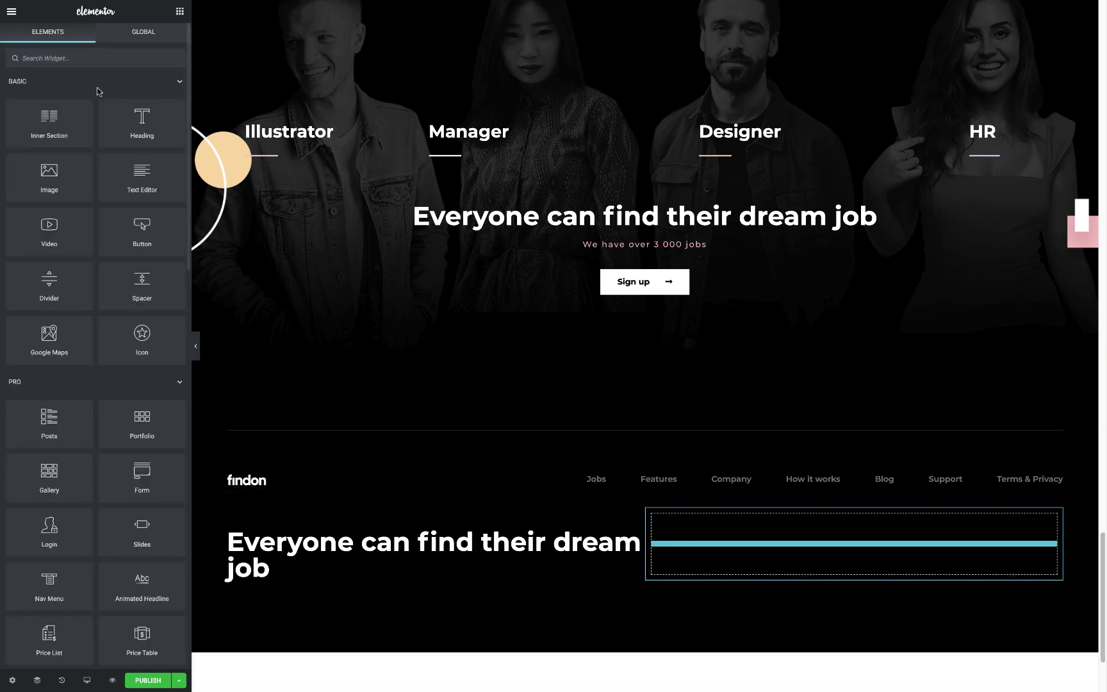
type("so")
left_click_drag(49, 96, 814, 558)
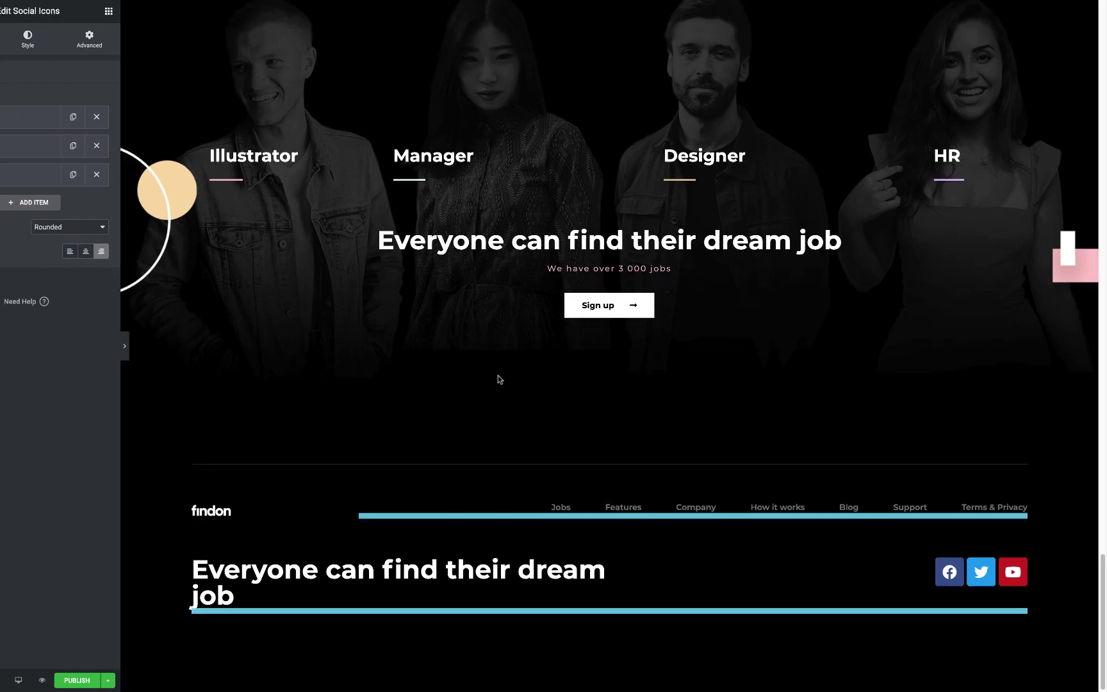
left_click(196, 346)
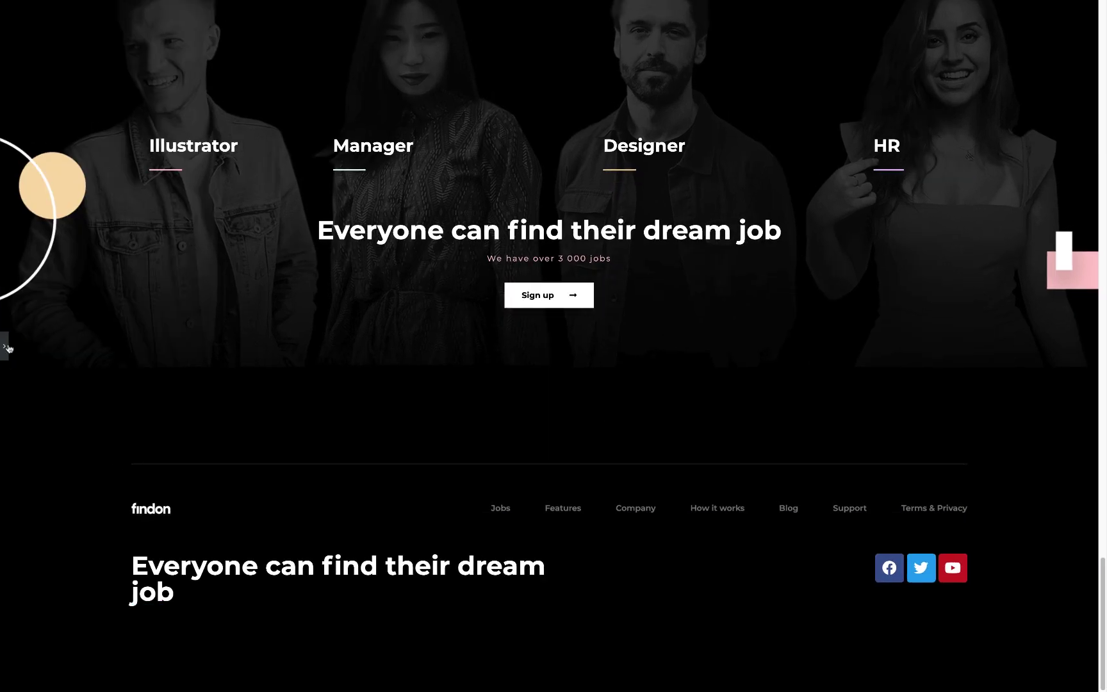
left_click(5, 349)
left_click(436, 410)
type("© findon, Ink. 2020")
Style the copyright heading at font size 14, thin weight, translucent white colour.
left_click(95, 38)
left_click(172, 124)
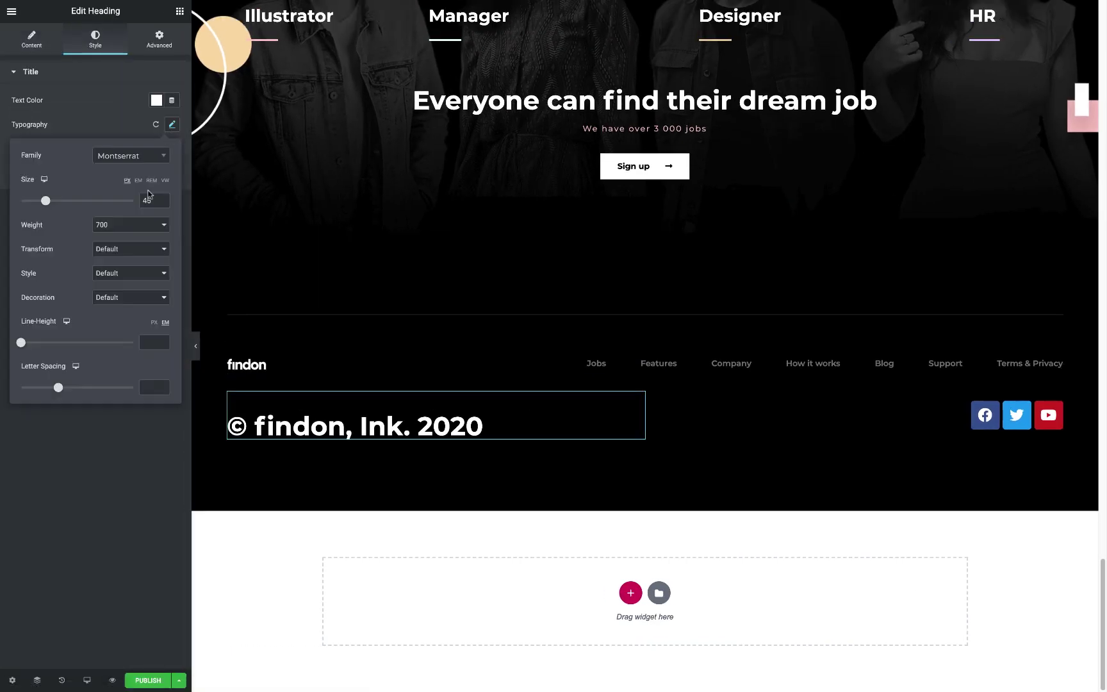
left_click(150, 201)
type("14")
left_click(136, 225)
left_click(128, 199)
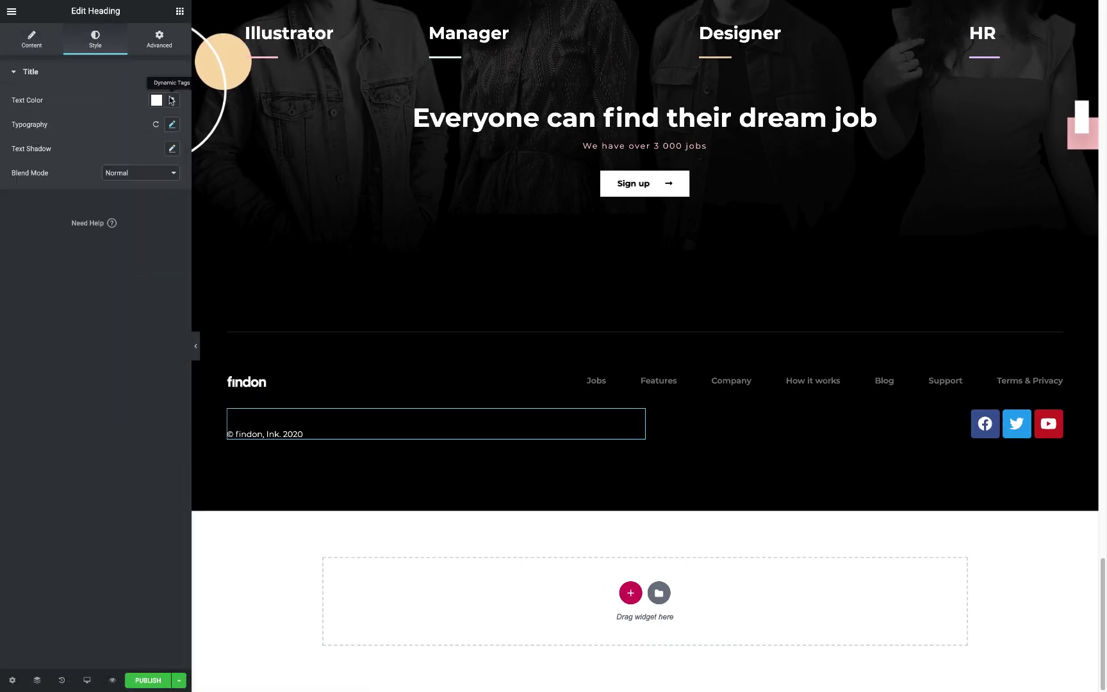
left_click(156, 100)
left_click(57, 263)
left_click(180, 11)
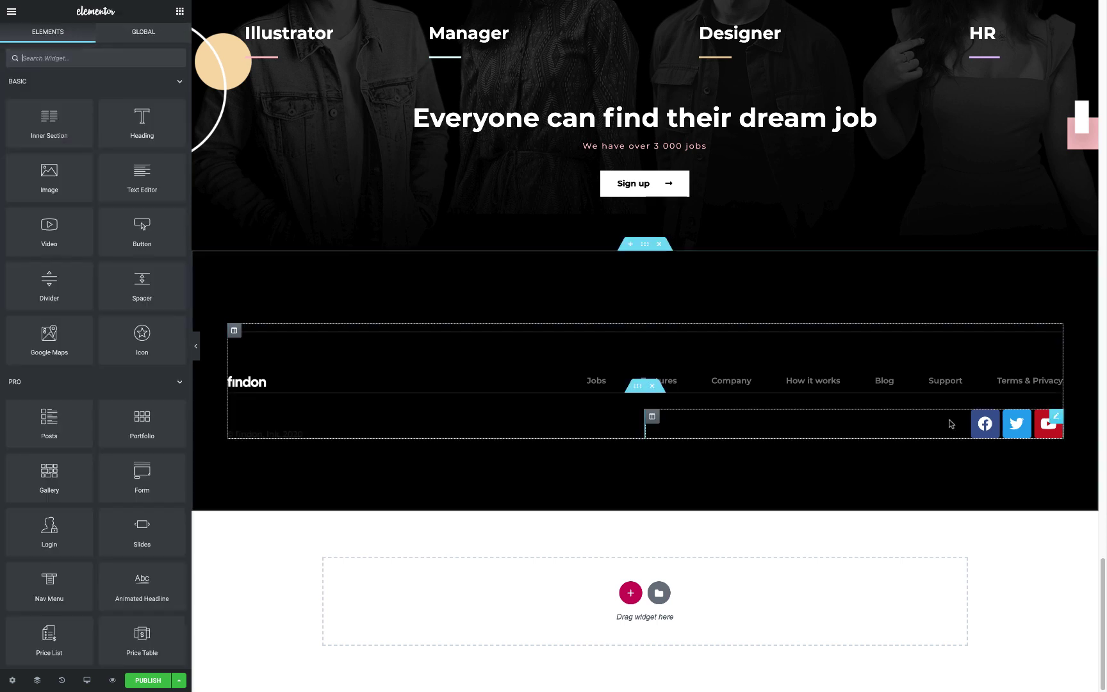
Replace the Youtube social icon with Instagram.
left_click(935, 424)
left_click(42, 175)
left_click(96, 241)
type("ins")
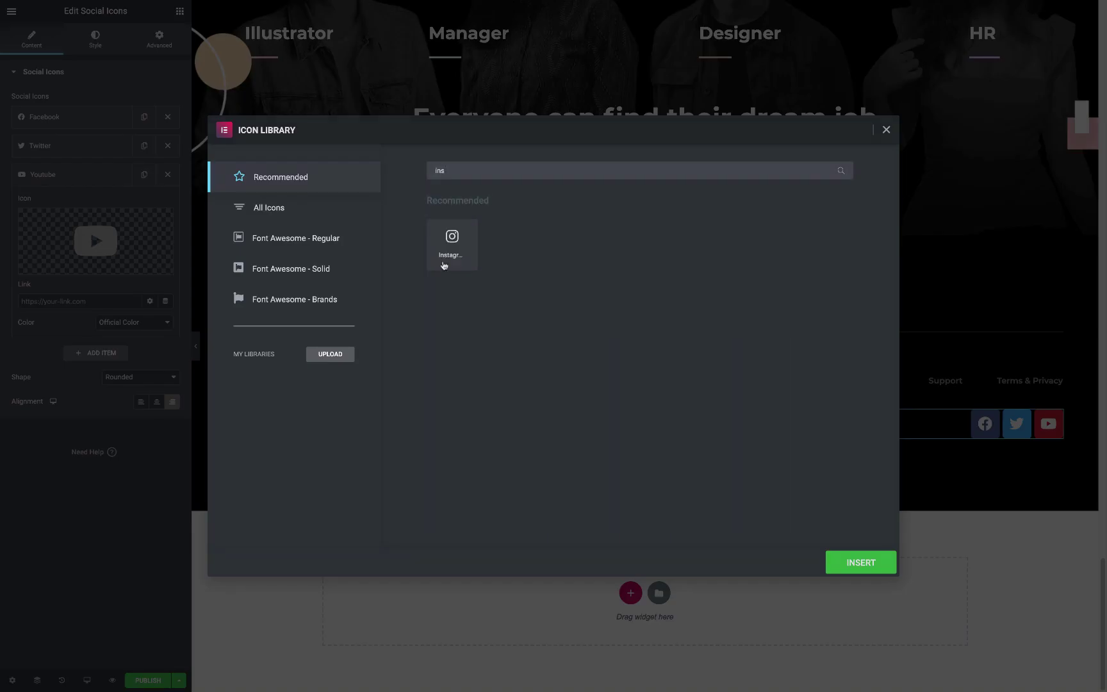
left_click(862, 563)
left_click(94, 40)
Give the social icons custom colours: transparent background and white glyphs faded to about 20%.
left_click(140, 100)
left_click(153, 126)
left_click(156, 125)
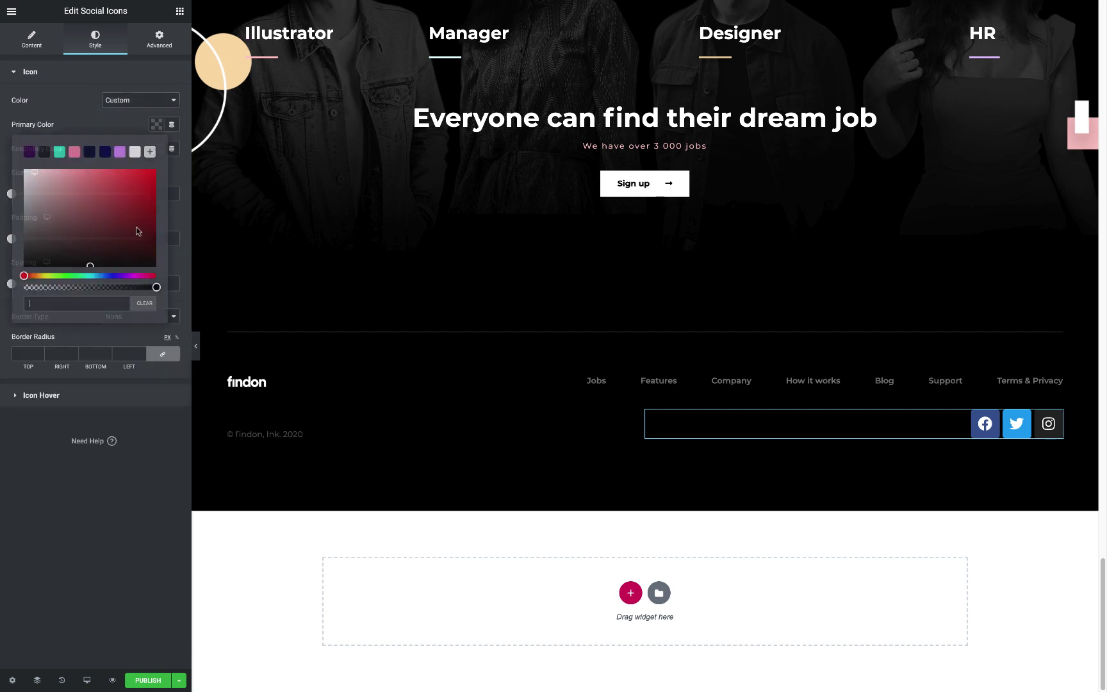
mouse_move(90, 287)
left_mouse_down()
mouse_move(2, 292)
mouse_move(50, 312)
left_mouse_up()
left_click(2, 293)
left_click(156, 149)
left_click(156, 148)
left_click(156, 148)
left_click(62, 395)
left_click(62, 395)
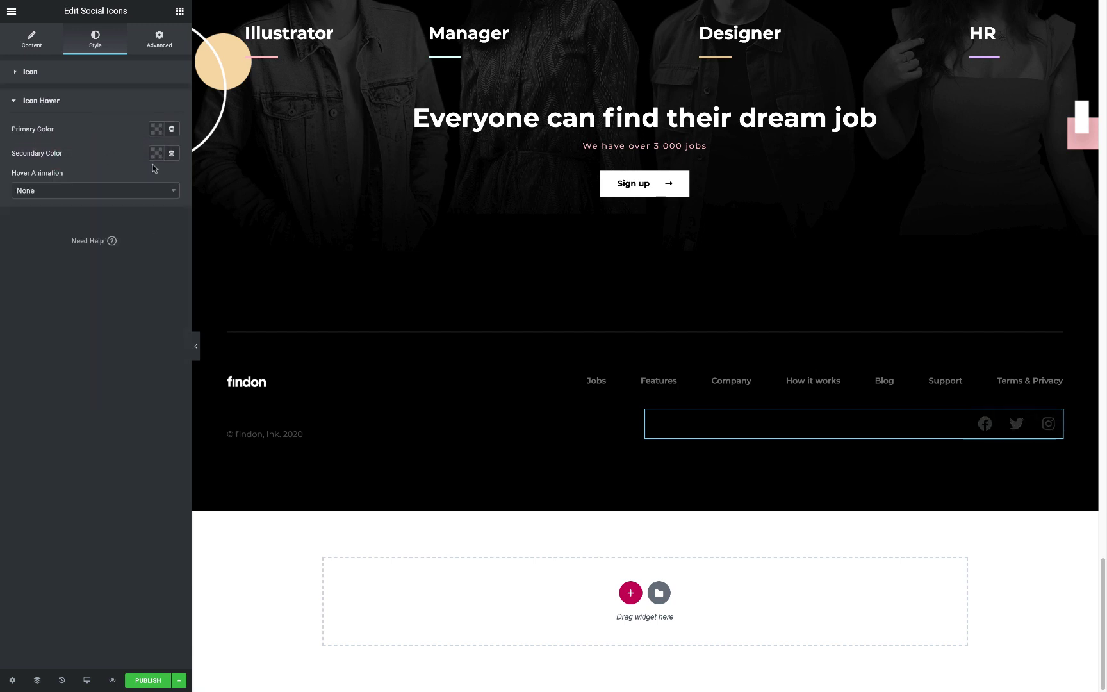
Copy the Sign up button's hover colour to reuse on the footer social icons.
left_click(644, 183)
left_click(137, 149)
left_click(156, 198)
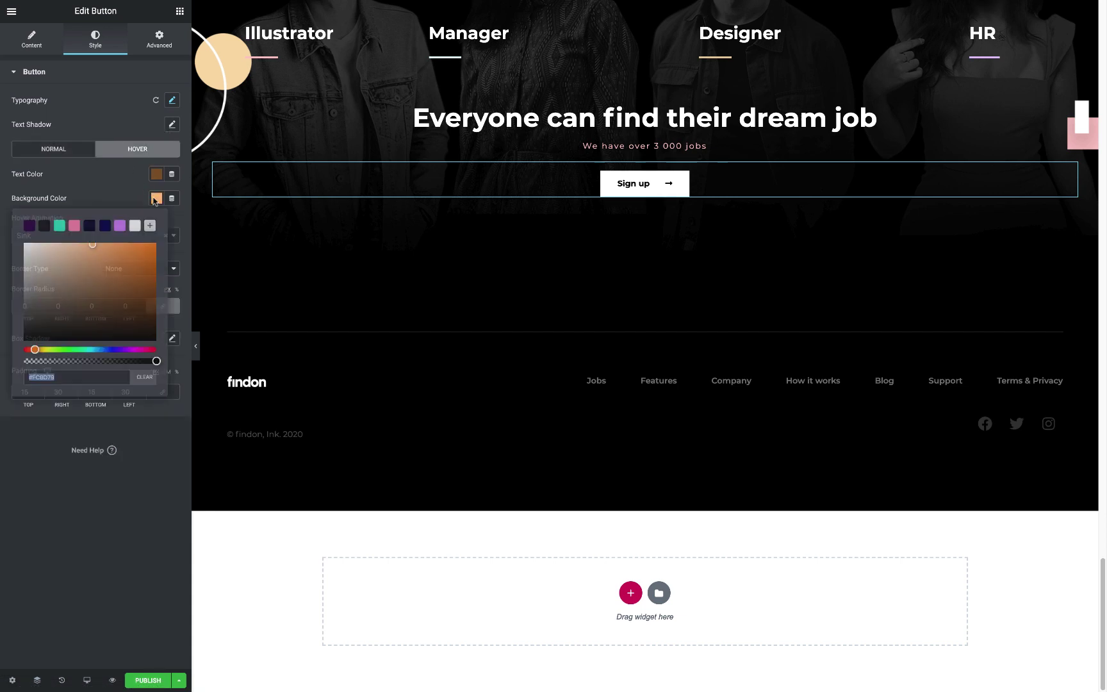
left_click(985, 423)
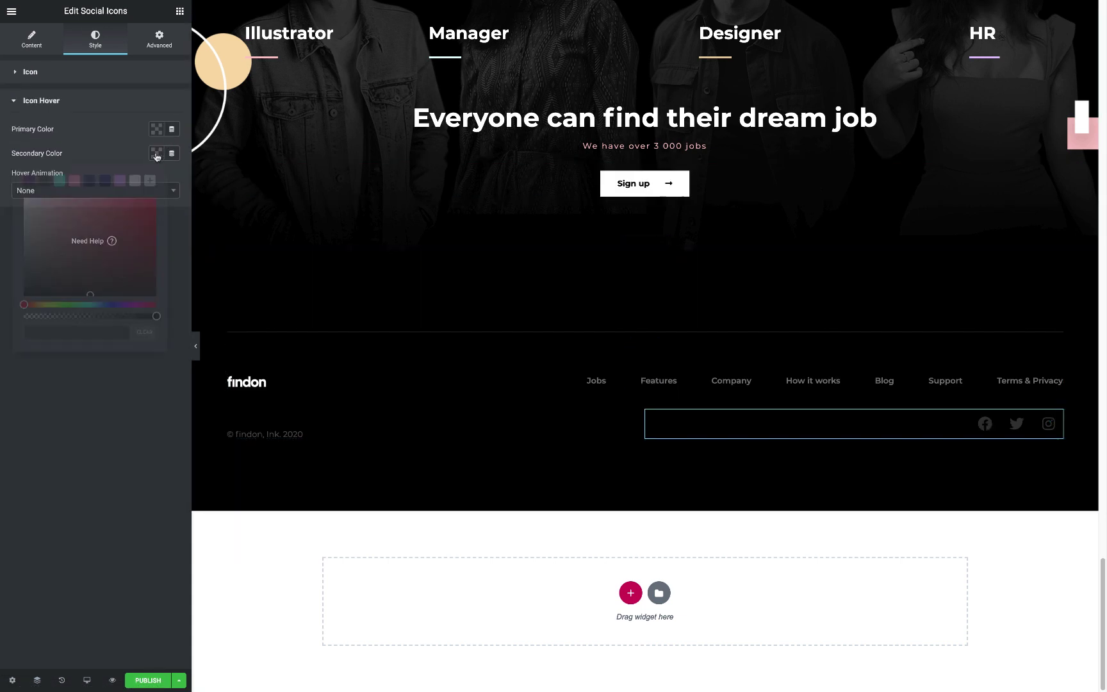
left_click(58, 73)
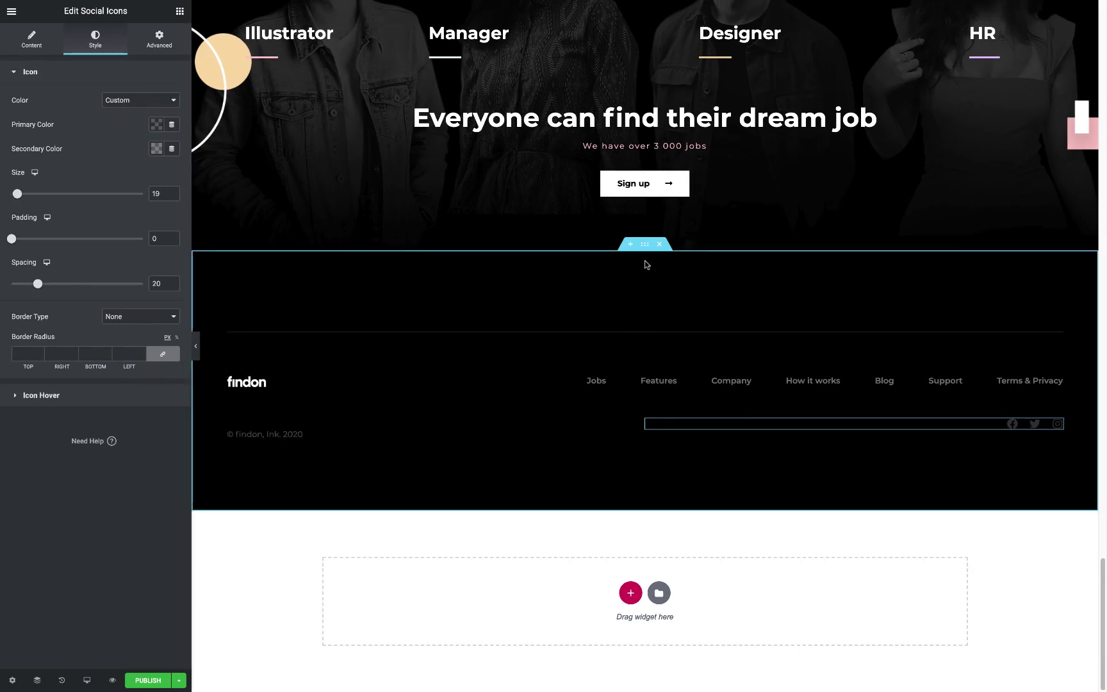
Set the footer section's bottom padding to 3.
left_click(644, 260)
left_click(164, 50)
double_click(92, 174)
type("3")
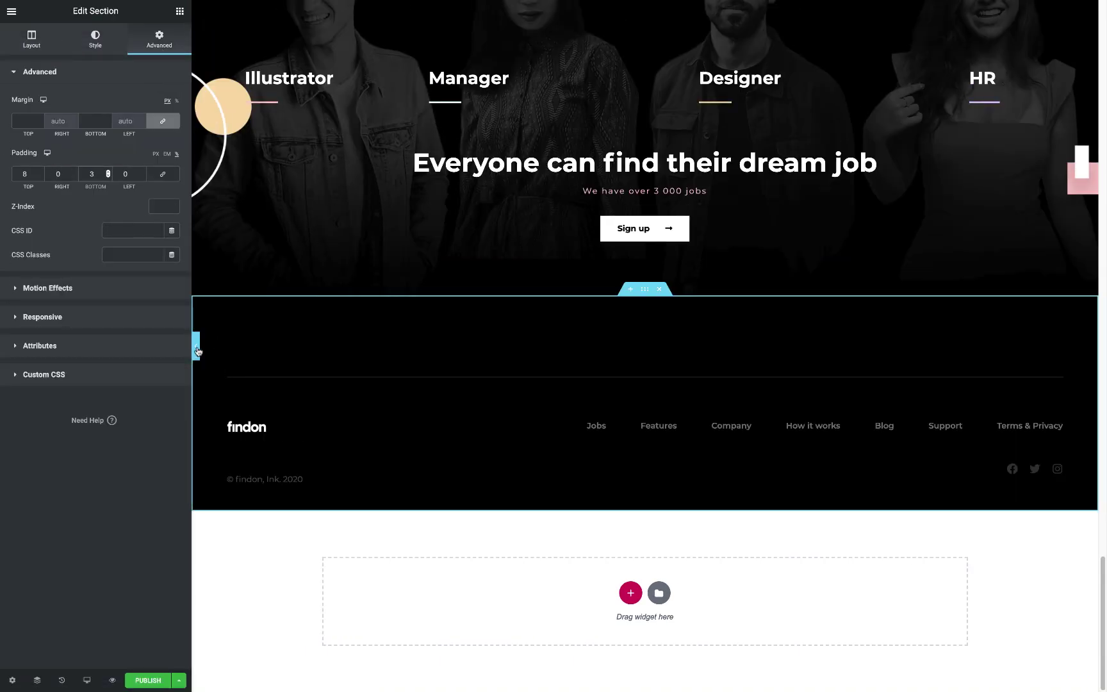
Collapse the editor panel and scroll the preview up to the 'Find the most exciting job' hero.
left_click(197, 351)
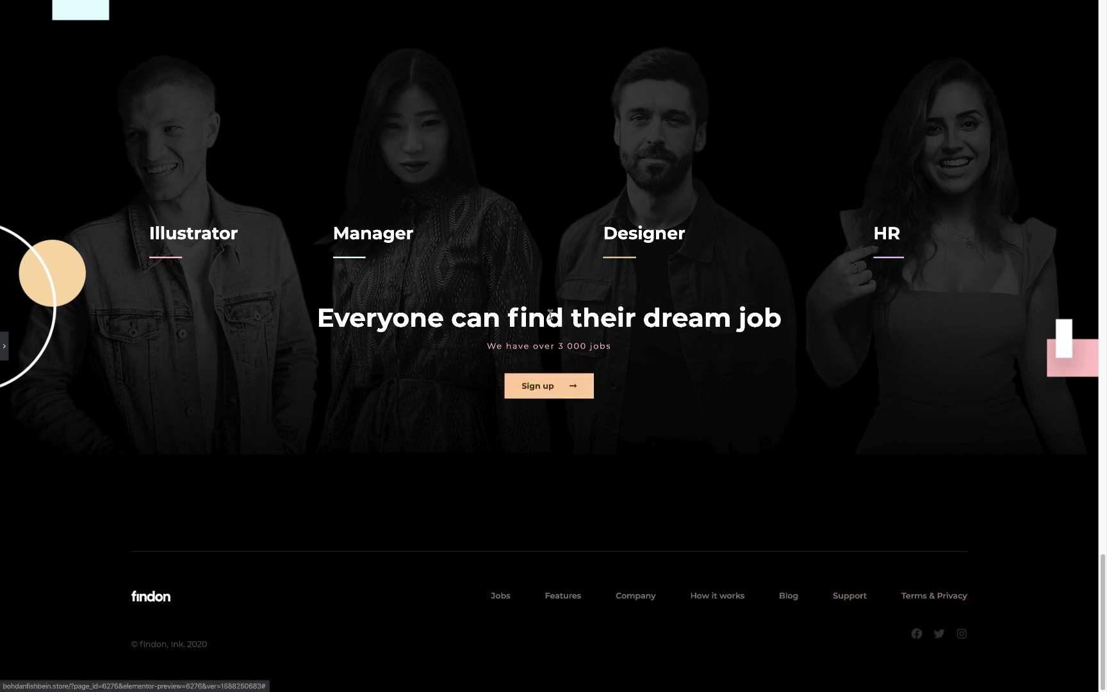
scroll(550, 314, "up", 1)
scroll(557, 323, "up", 2)
scroll(562, 339, "up", 1)
scroll(564, 353, "up", 2)
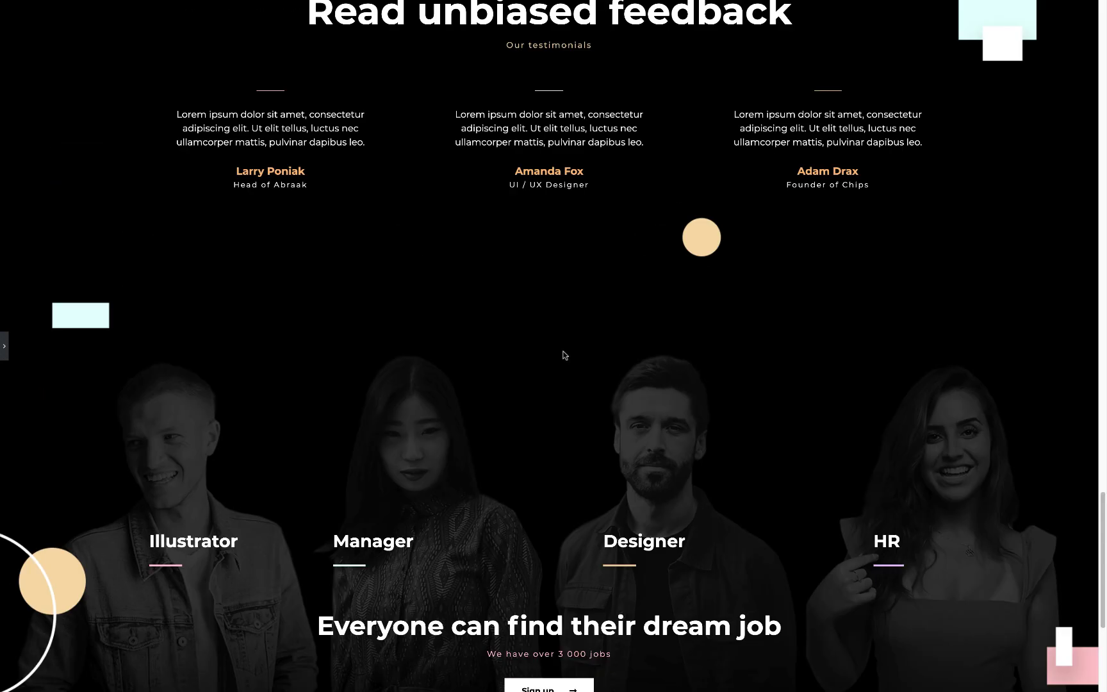
scroll(564, 356, "up", 3)
scroll(564, 356, "up", 4)
scroll(564, 357, "up", 3)
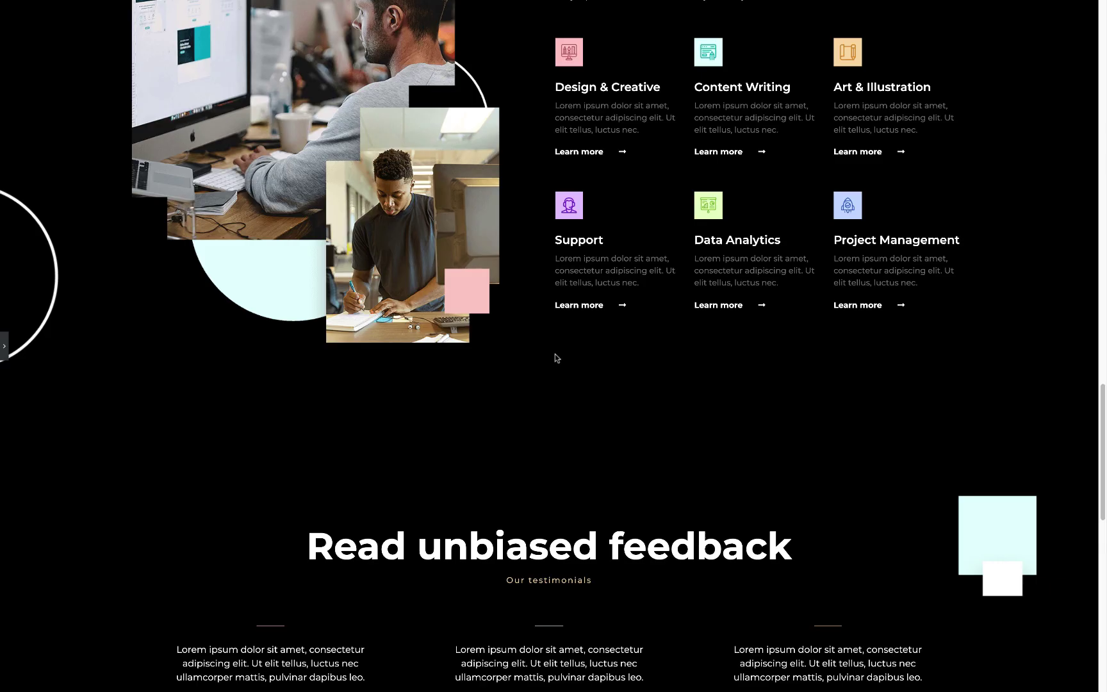
scroll(556, 357, "up", 3)
scroll(548, 361, "up", 1)
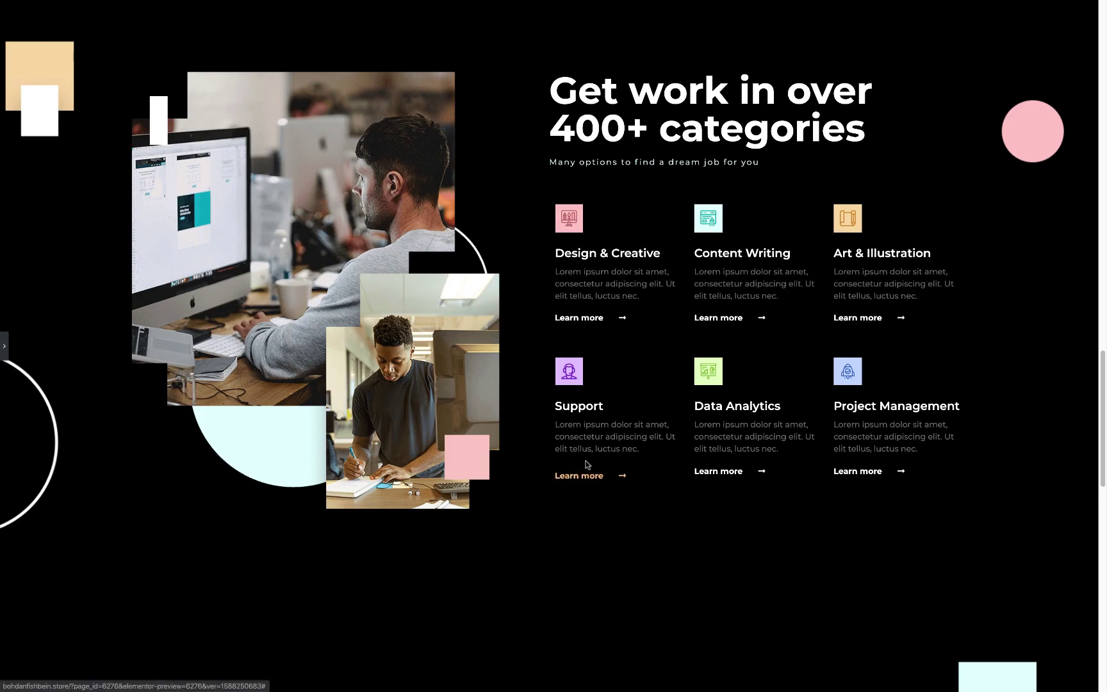
scroll(545, 410, "up", 3)
scroll(477, 352, "up", 2)
scroll(489, 361, "up", 2)
scroll(494, 380, "up", 1)
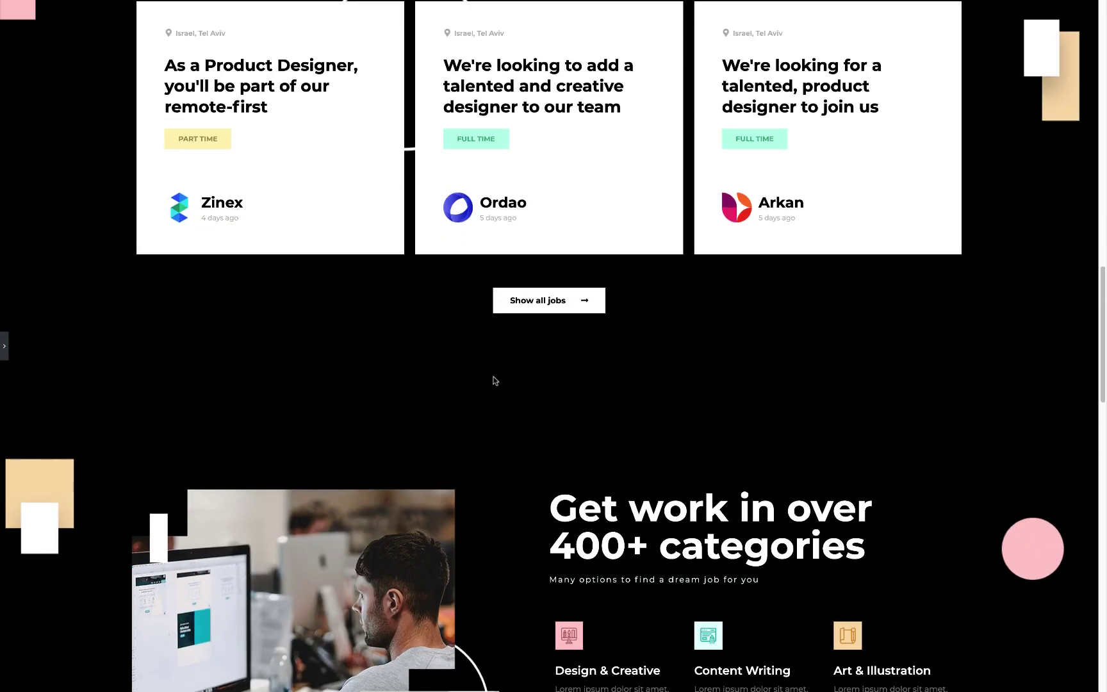
scroll(413, 368, "up", 1)
scroll(549, 462, "up", 2)
scroll(550, 388, "up", 2)
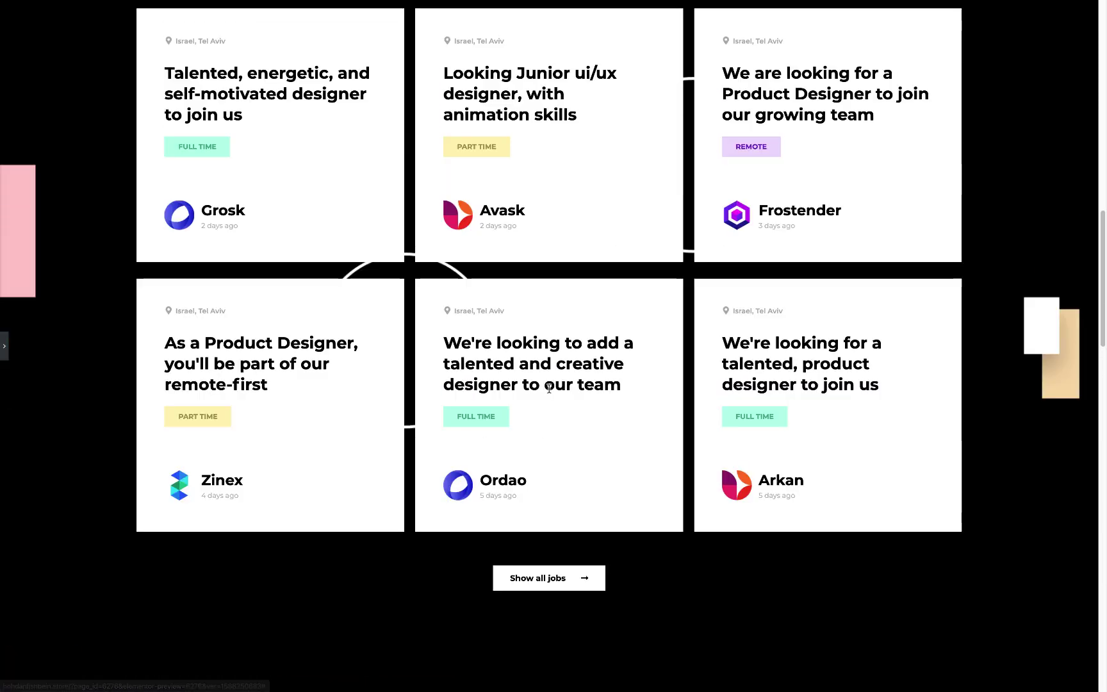
scroll(549, 389, "up", 2)
scroll(552, 390, "up", 2)
scroll(553, 393, "up", 2)
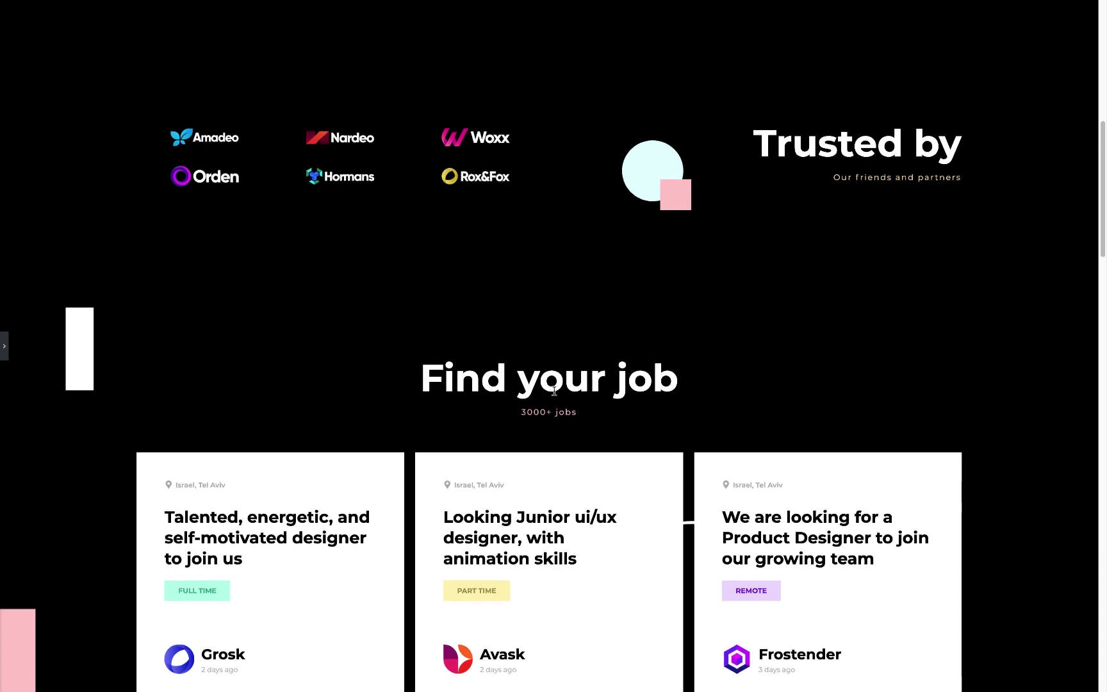
scroll(554, 390, "up", 2)
scroll(554, 391, "up", 4)
scroll(555, 391, "up", 2)
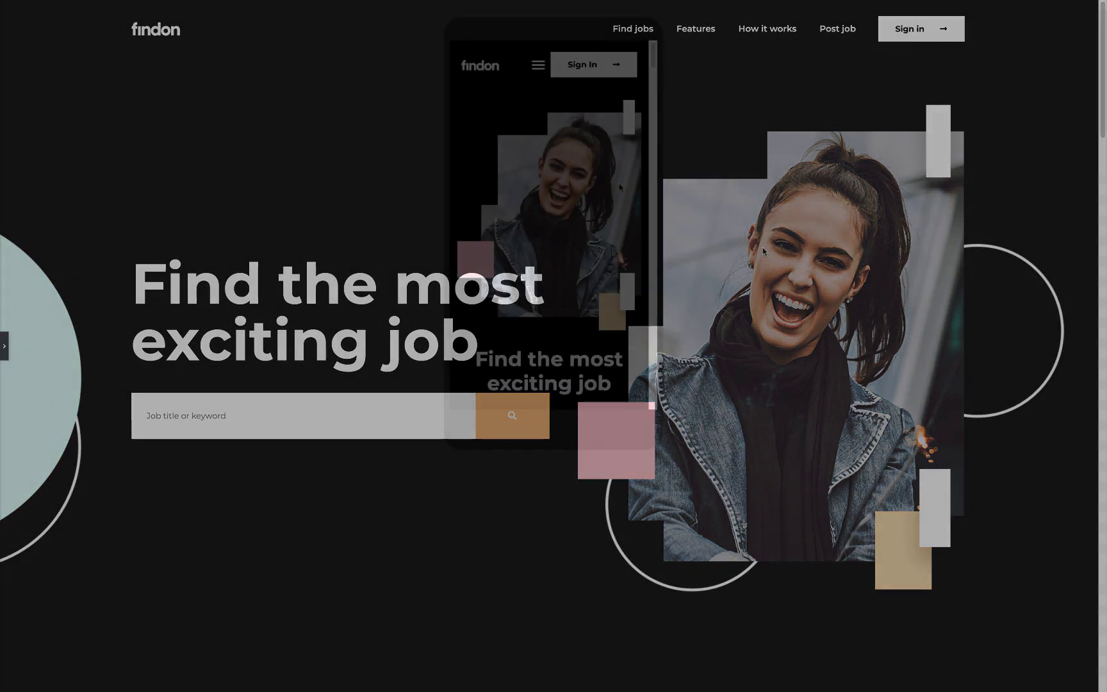
Test the mobile nav menu, then scroll the mobile preview from the hero through job cards and testimonials to the footer.
left_click(538, 69)
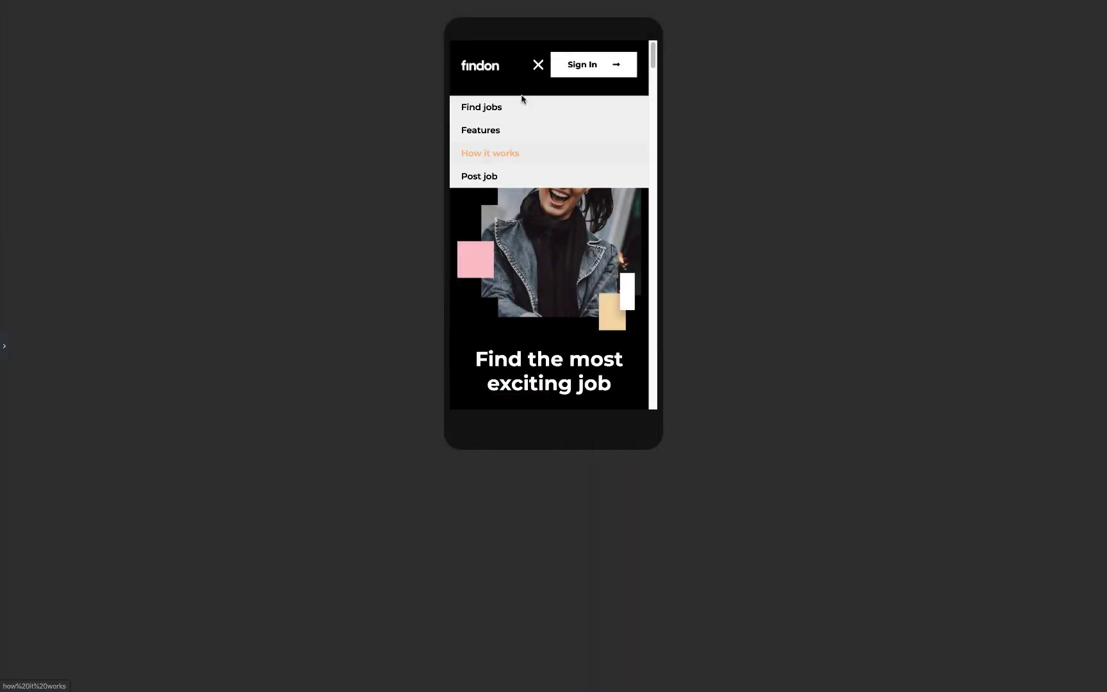
left_click(533, 68)
scroll(513, 147, "down", 3)
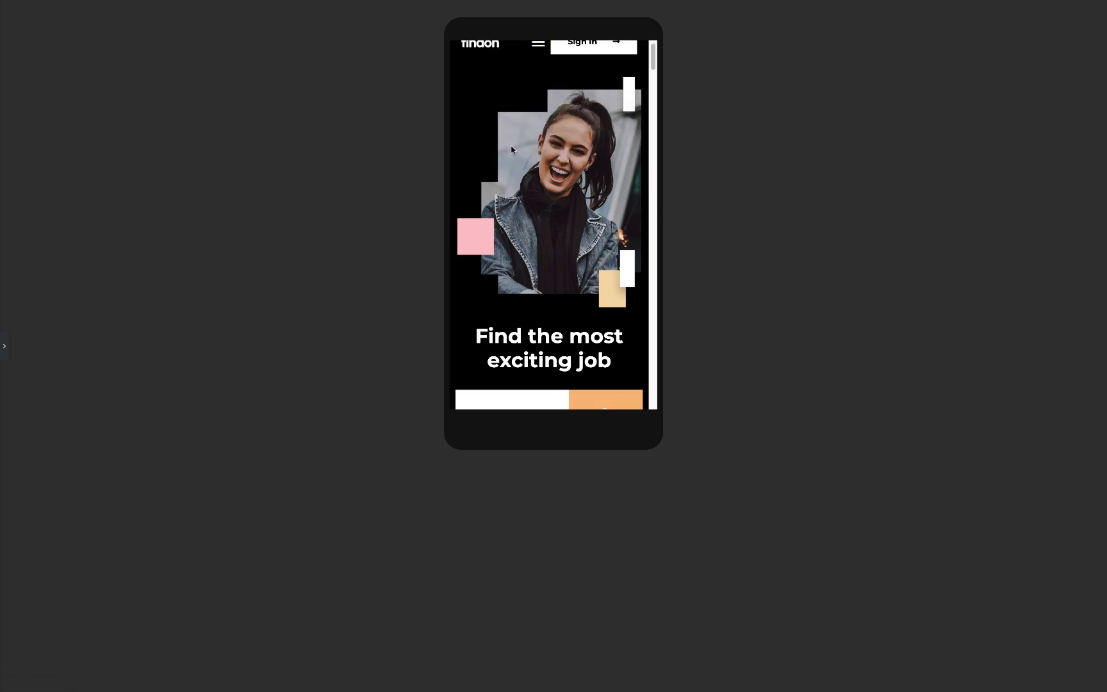
scroll(522, 166, "down", 1)
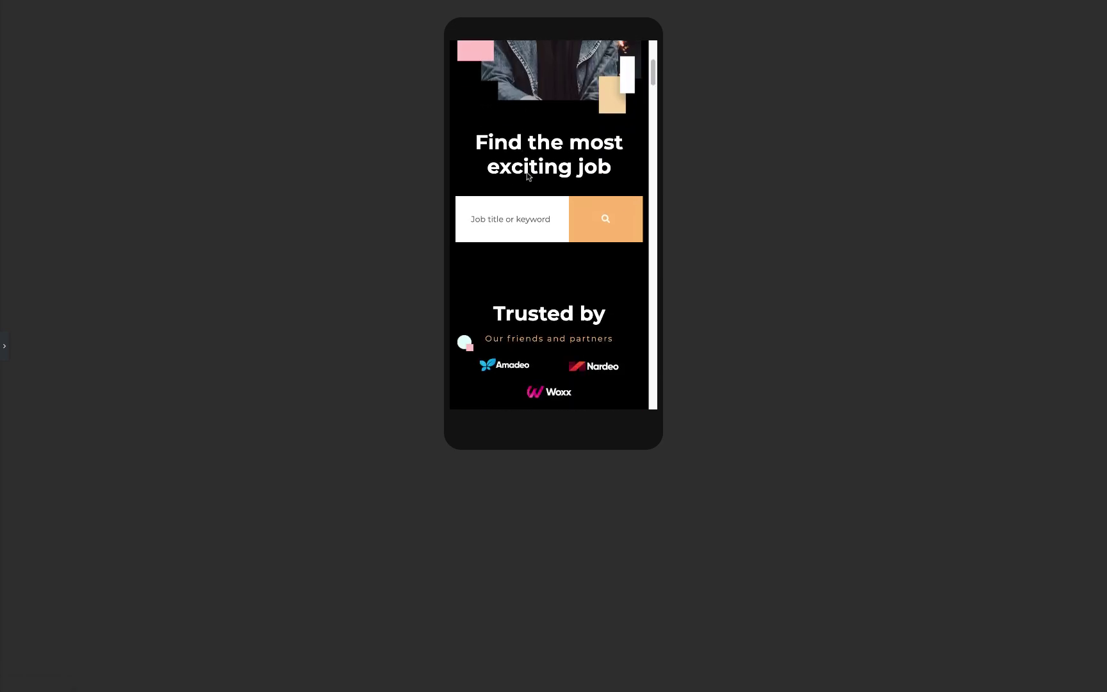
scroll(527, 176, "down", 1)
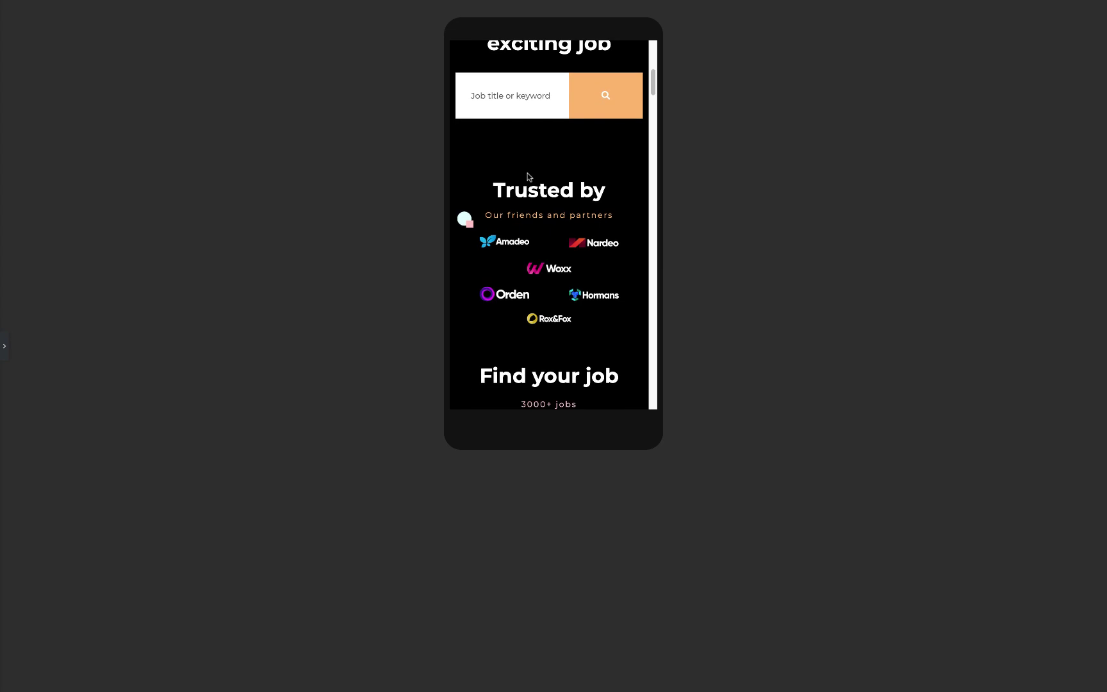
scroll(529, 178, "down", 1)
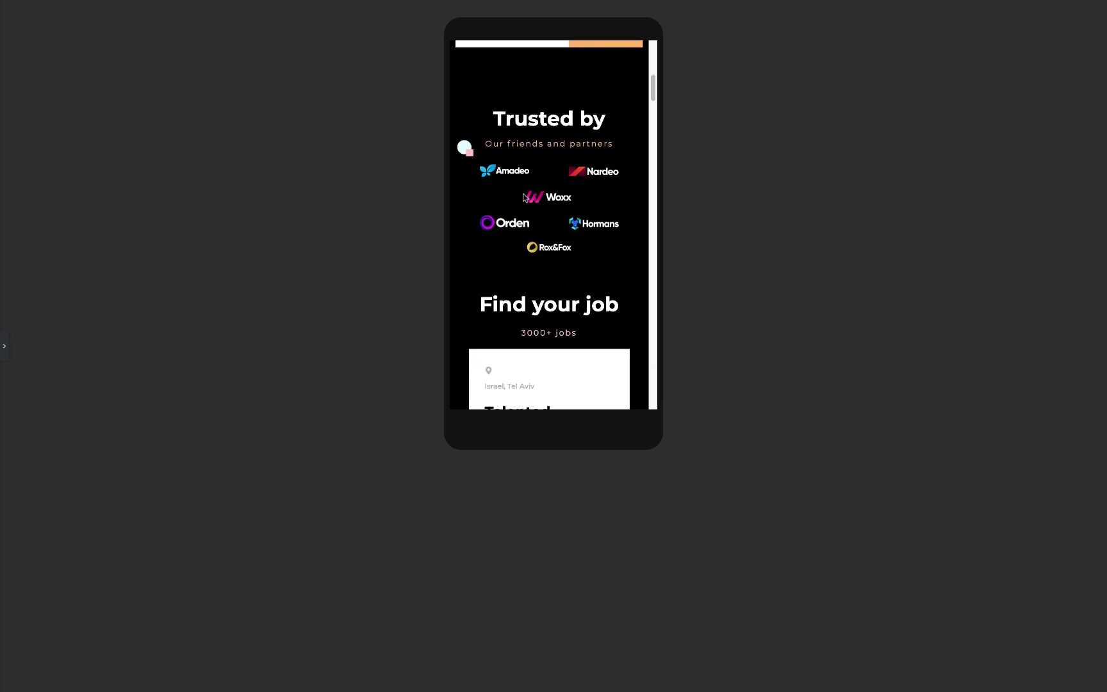
scroll(532, 198, "down", 1)
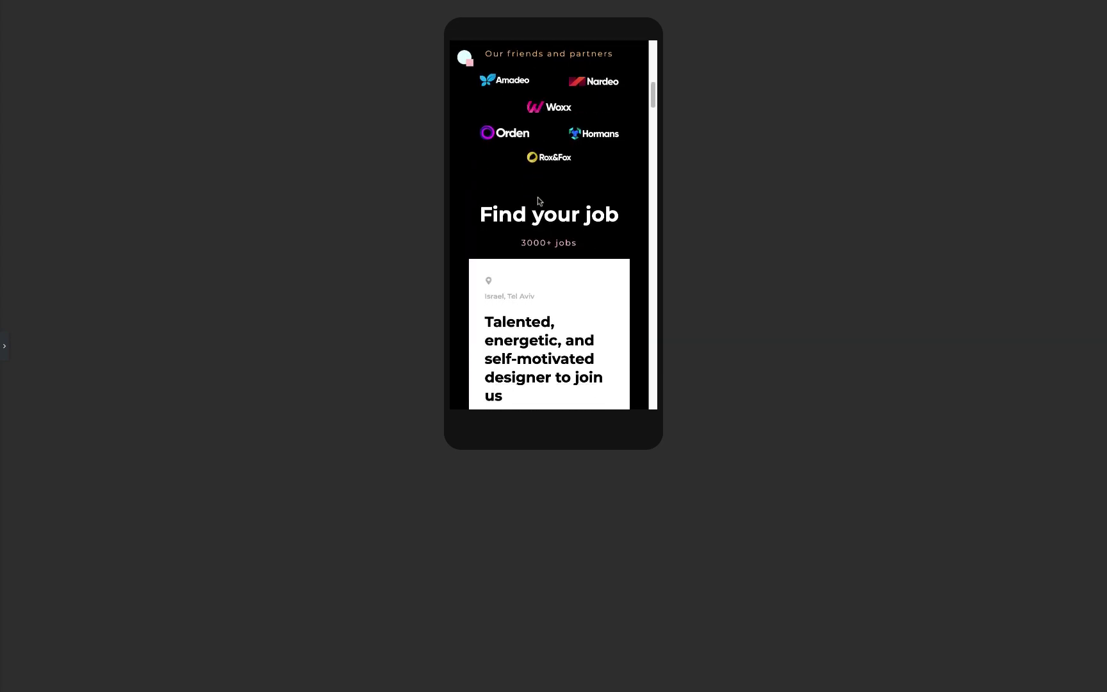
scroll(539, 201, "down", 2)
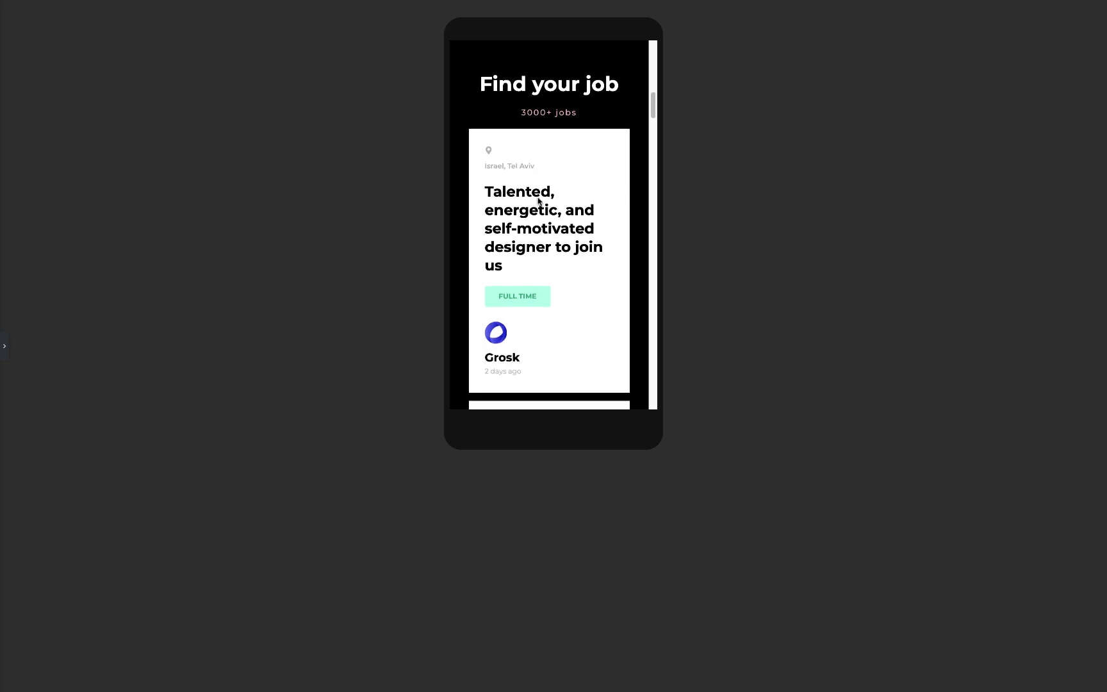
scroll(538, 202, "down", 1)
scroll(540, 202, "down", 2)
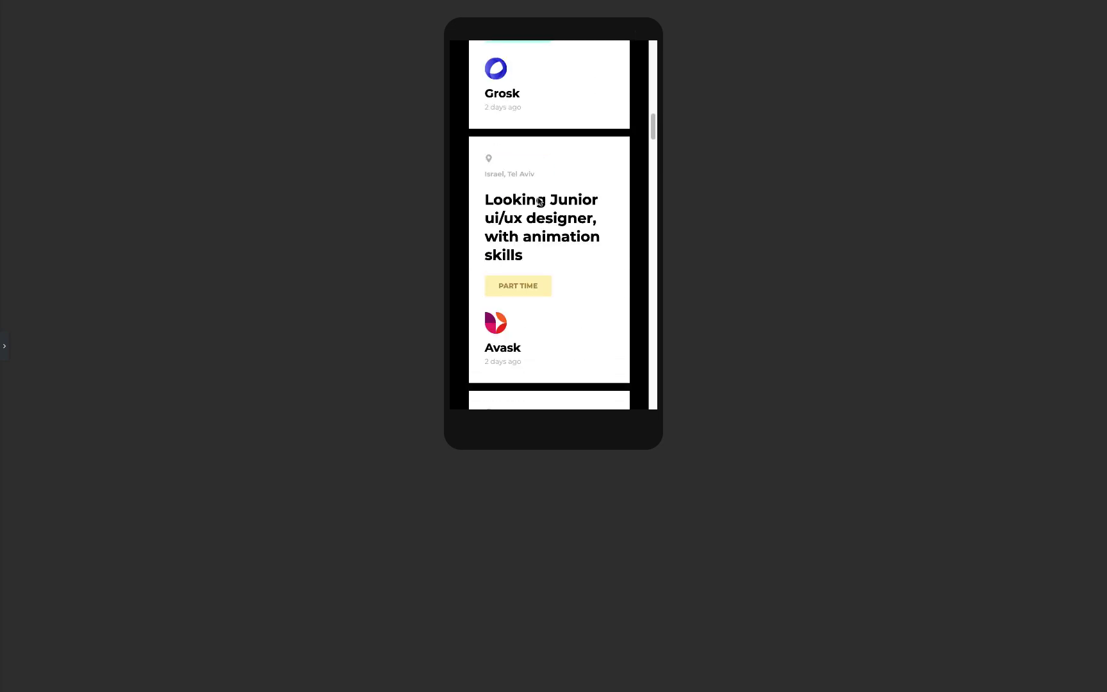
scroll(540, 201, "down", 3)
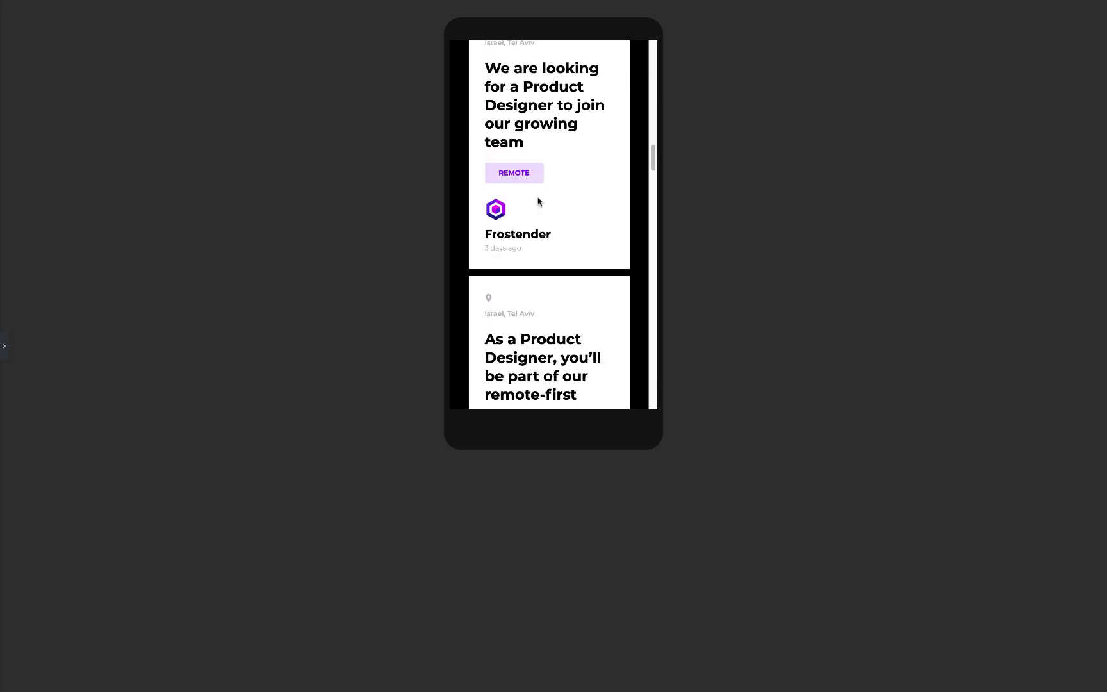
scroll(538, 202, "down", 1)
scroll(538, 202, "down", 2)
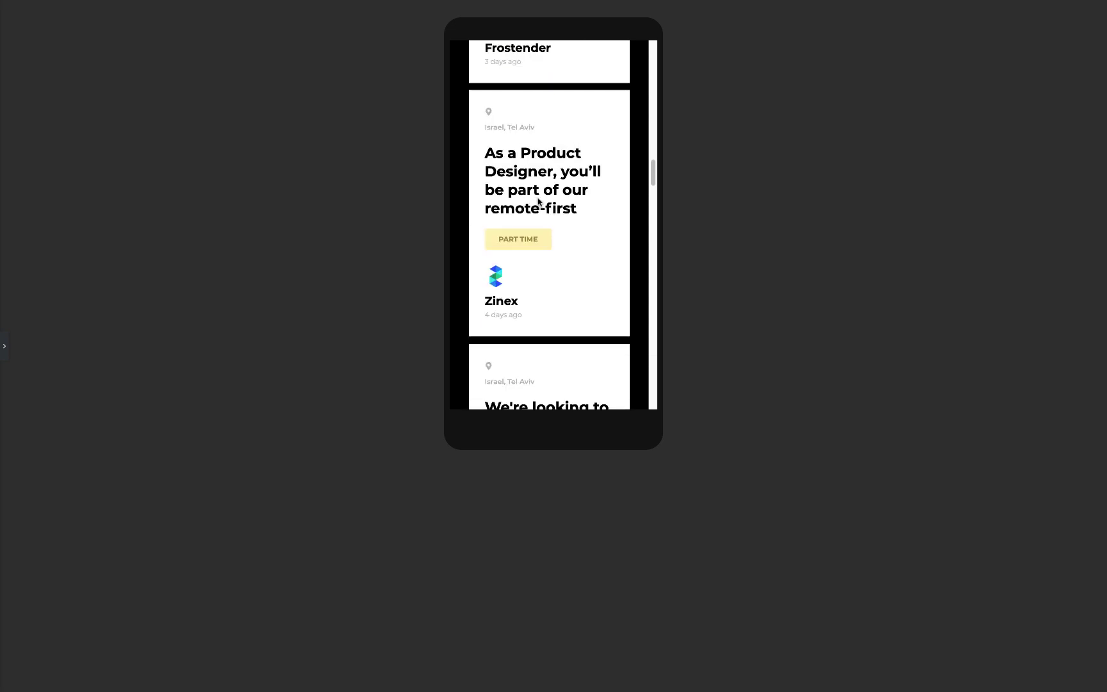
scroll(538, 202, "down", 1)
scroll(538, 201, "down", 2)
scroll(538, 201, "down", 2)
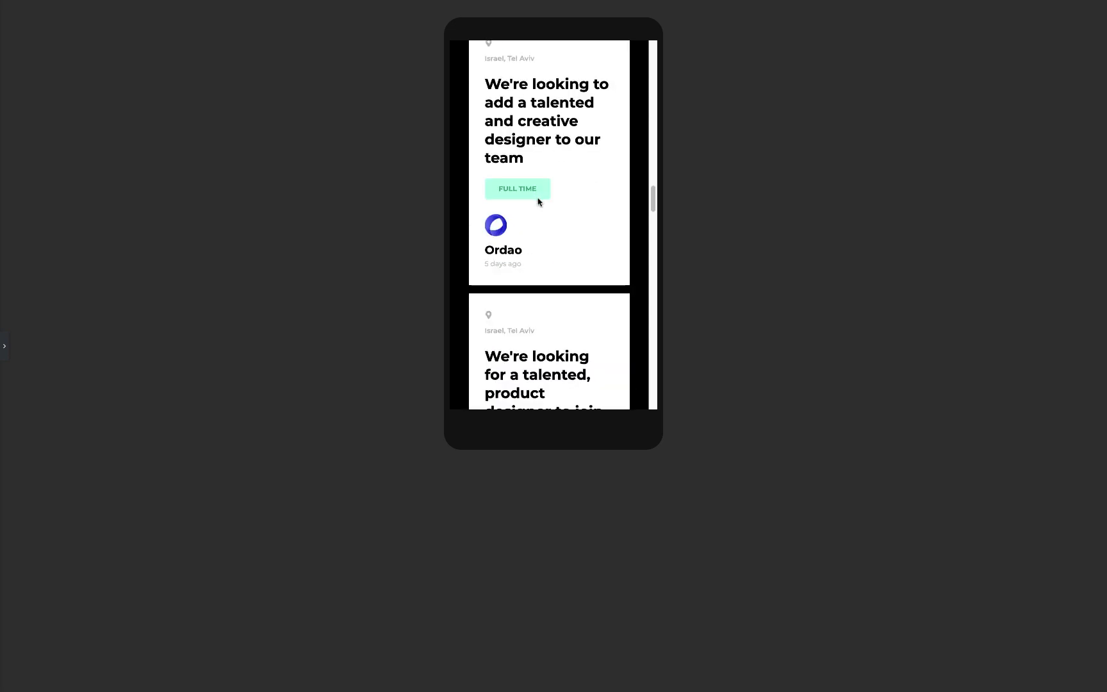
scroll(538, 201, "down", 1)
scroll(538, 201, "down", 1)
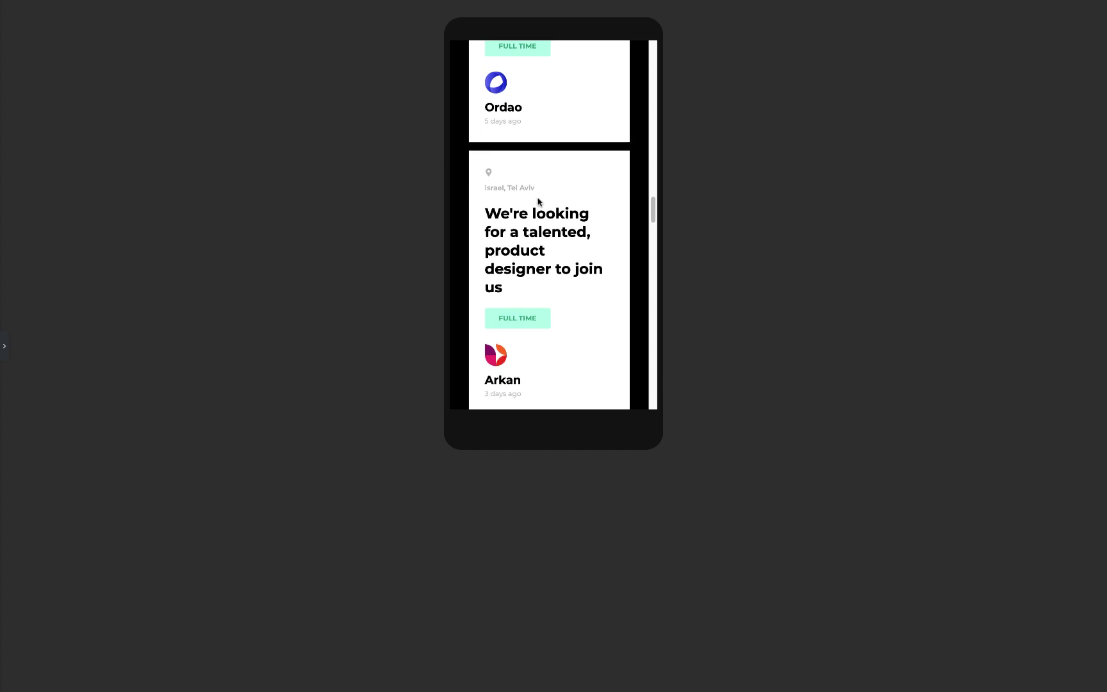
scroll(539, 201, "down", 1)
scroll(538, 201, "down", 2)
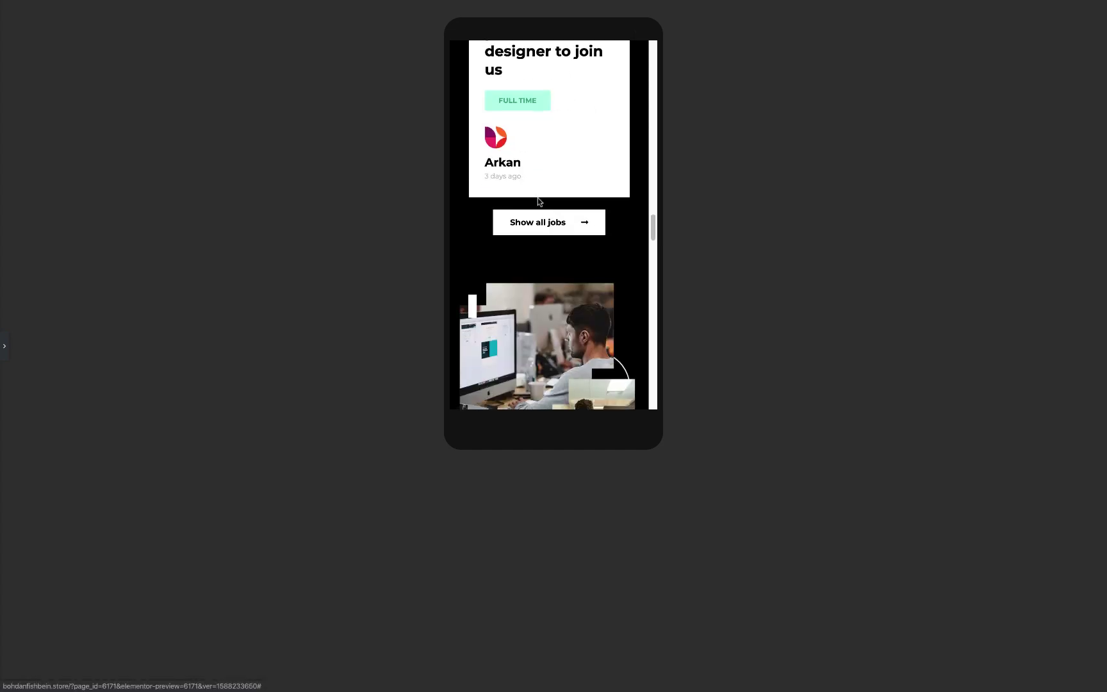
scroll(540, 213, "down", 2)
scroll(540, 213, "down", 1)
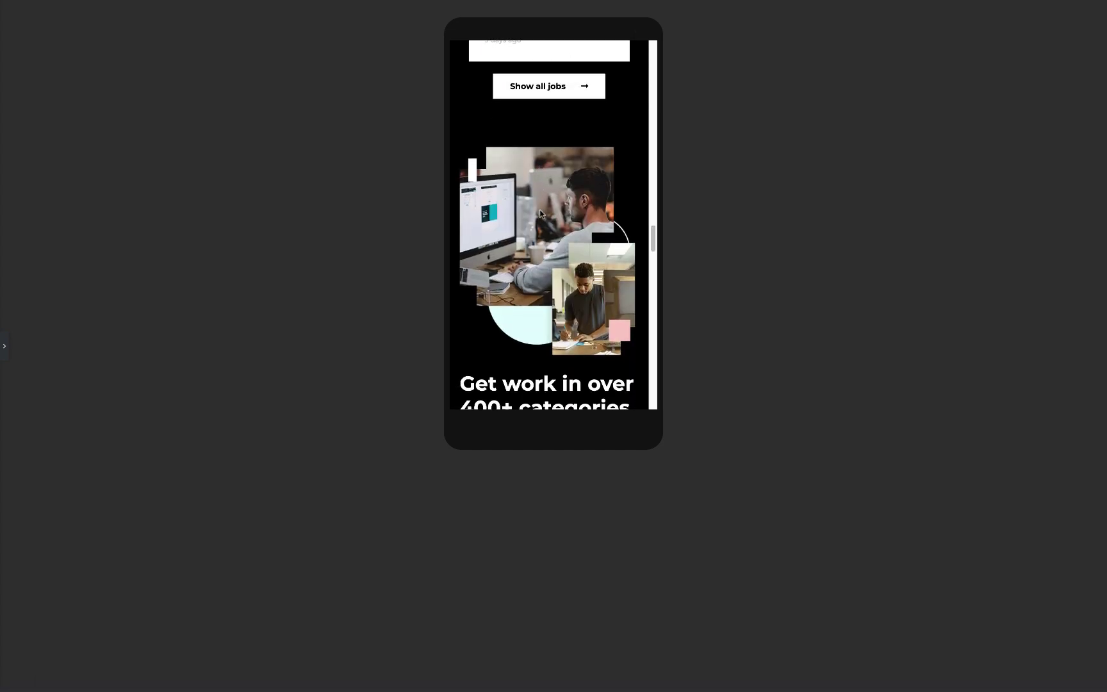
scroll(540, 213, "down", 1)
scroll(540, 214, "down", 1)
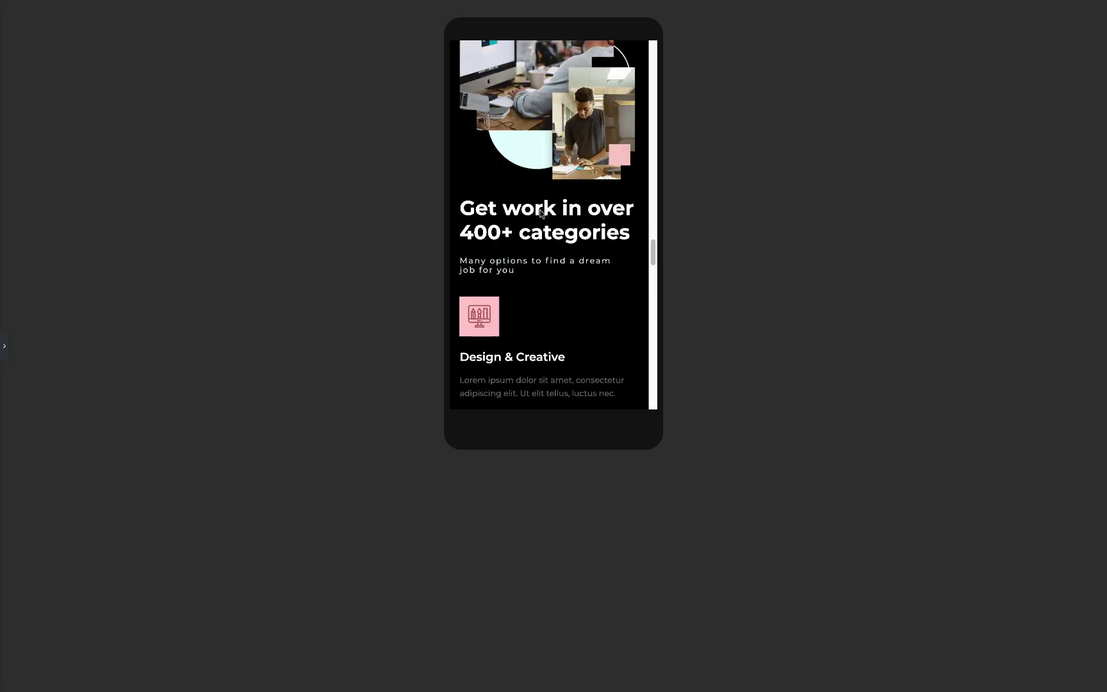
scroll(540, 214, "down", 1)
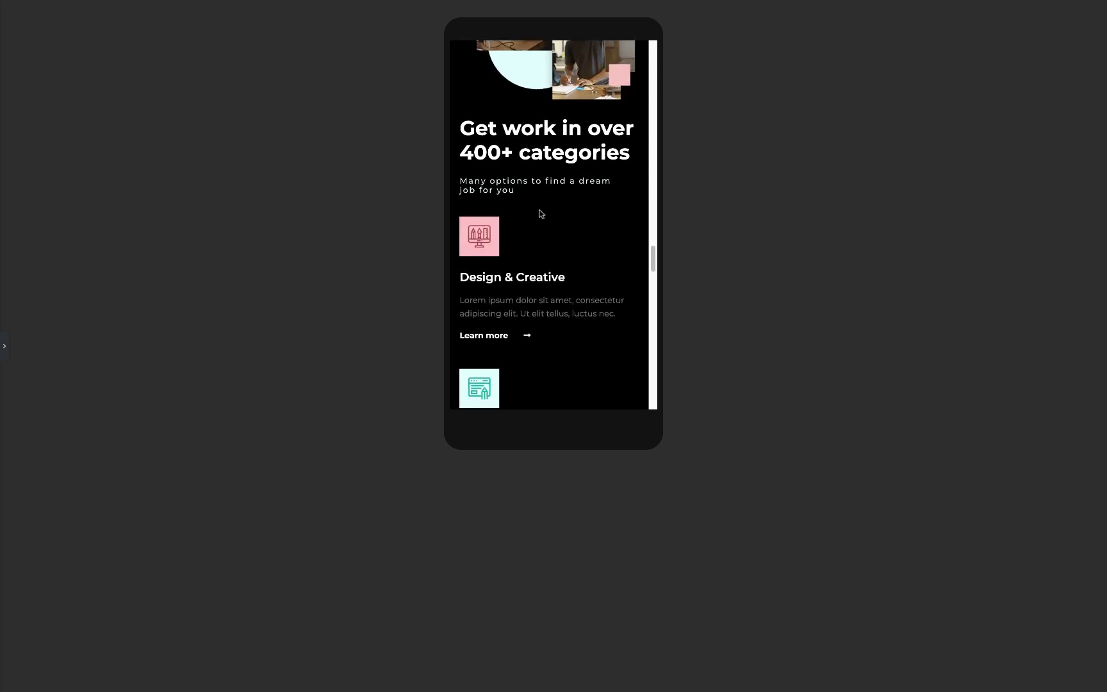
scroll(585, 225, "down", 1)
scroll(584, 225, "down", 1)
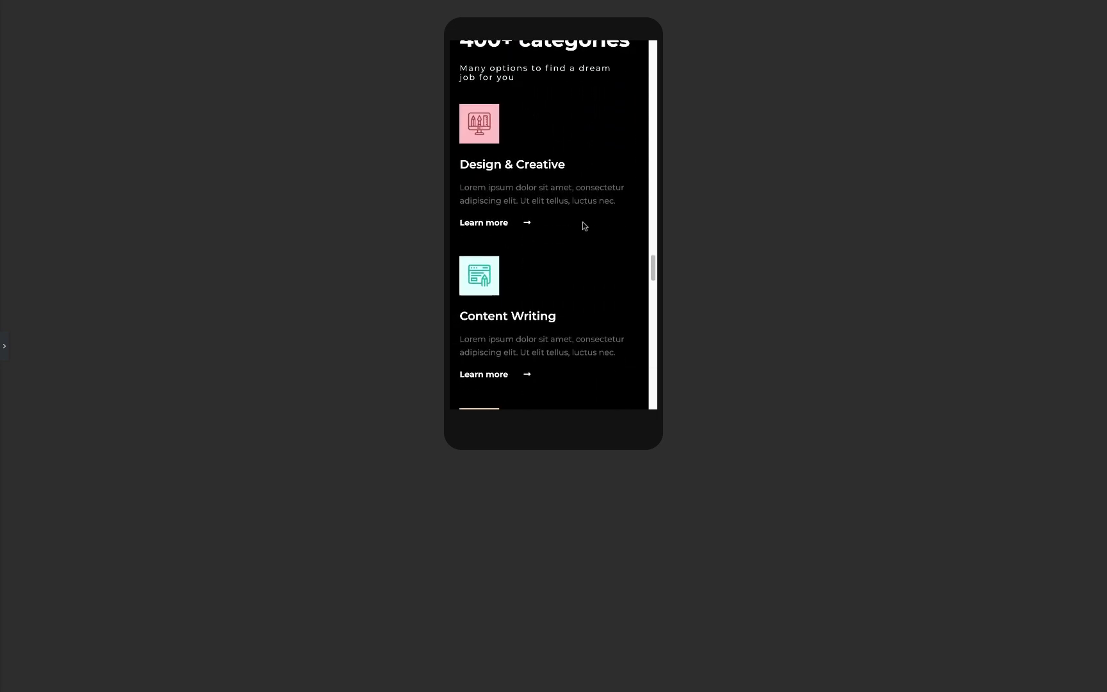
scroll(585, 225, "down", 1)
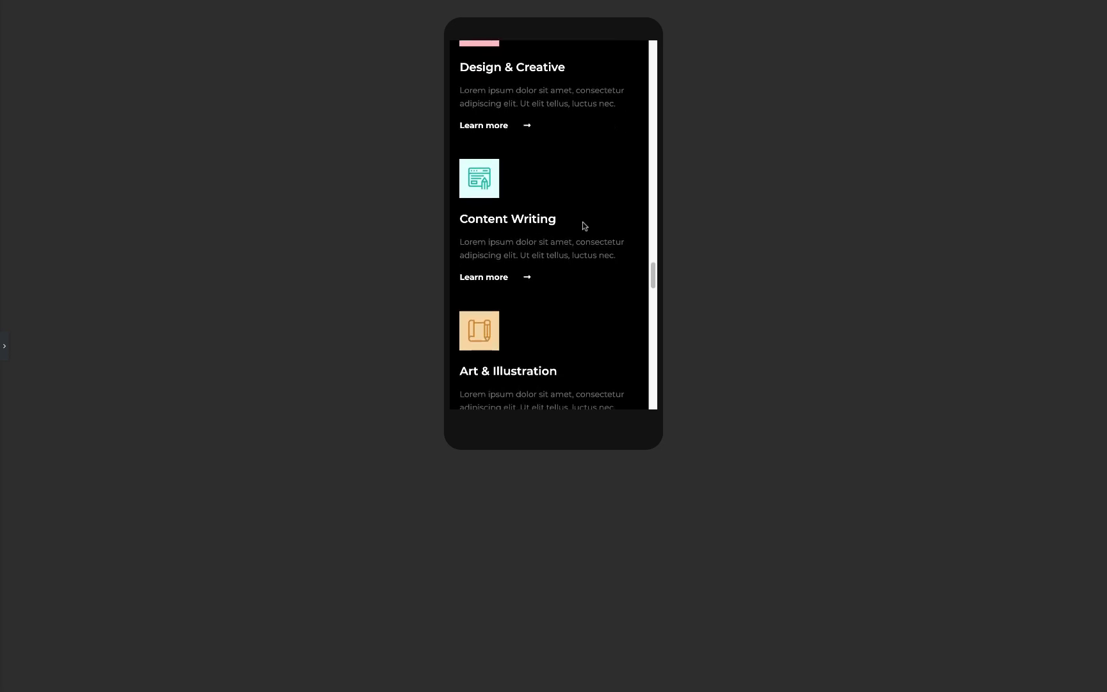
scroll(584, 226, "down", 2)
scroll(585, 226, "down", 1)
scroll(585, 226, "down", 1)
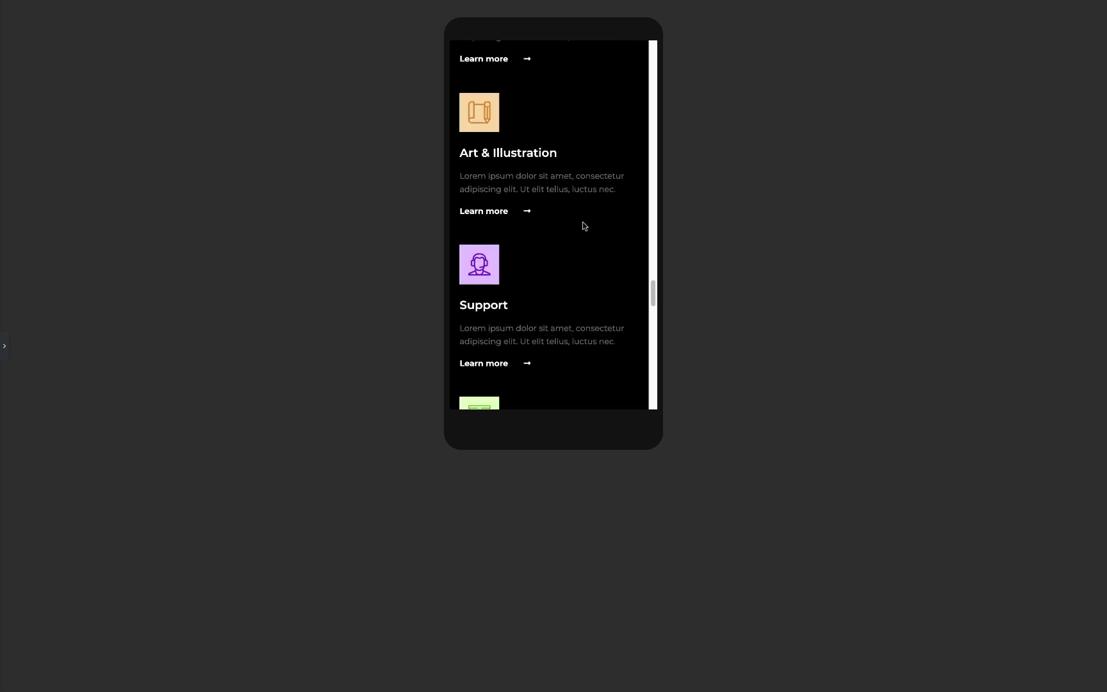
scroll(584, 225, "down", 1)
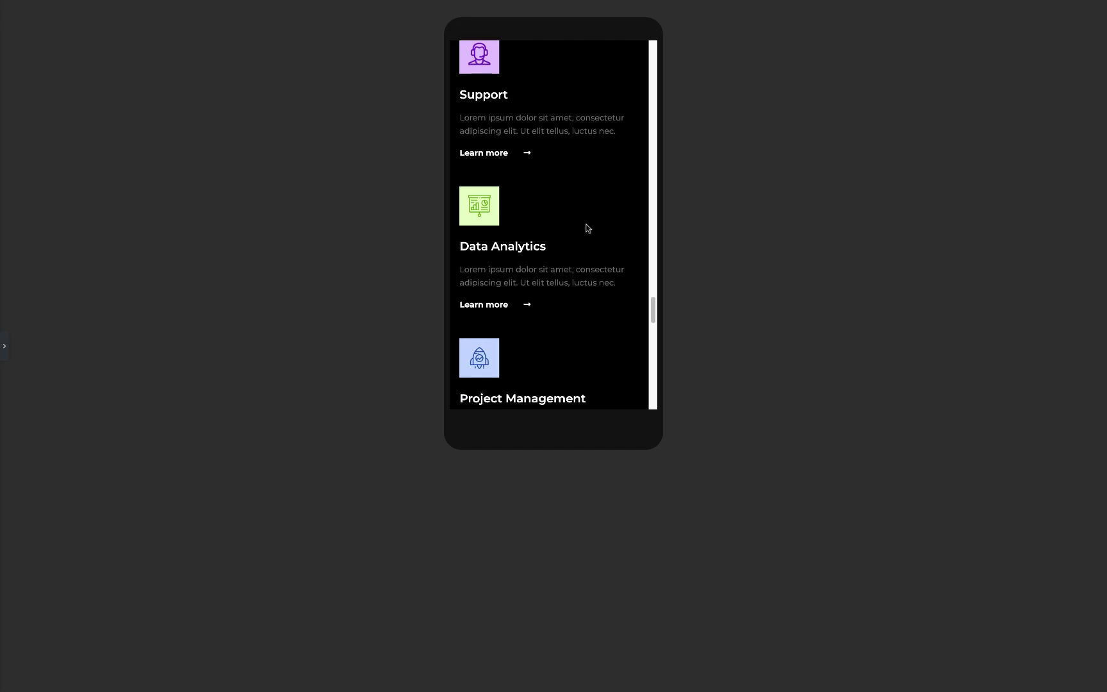
scroll(586, 225, "down", 2)
scroll(588, 228, "down", 1)
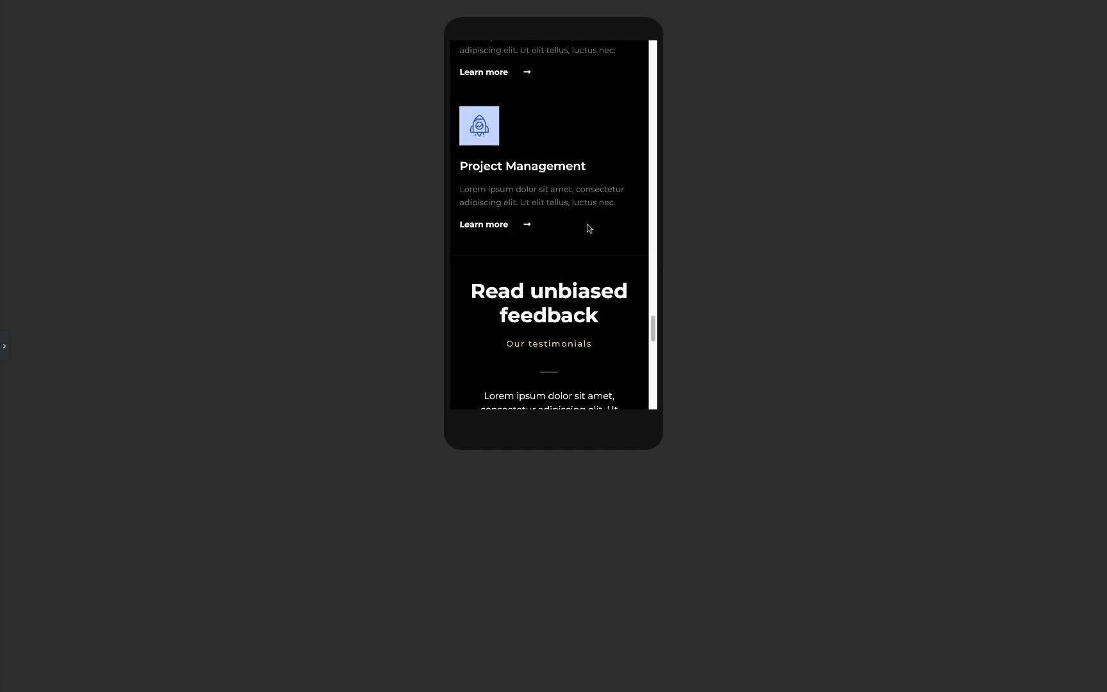
scroll(589, 228, "down", 1)
scroll(588, 228, "down", 1)
scroll(588, 228, "down", 1)
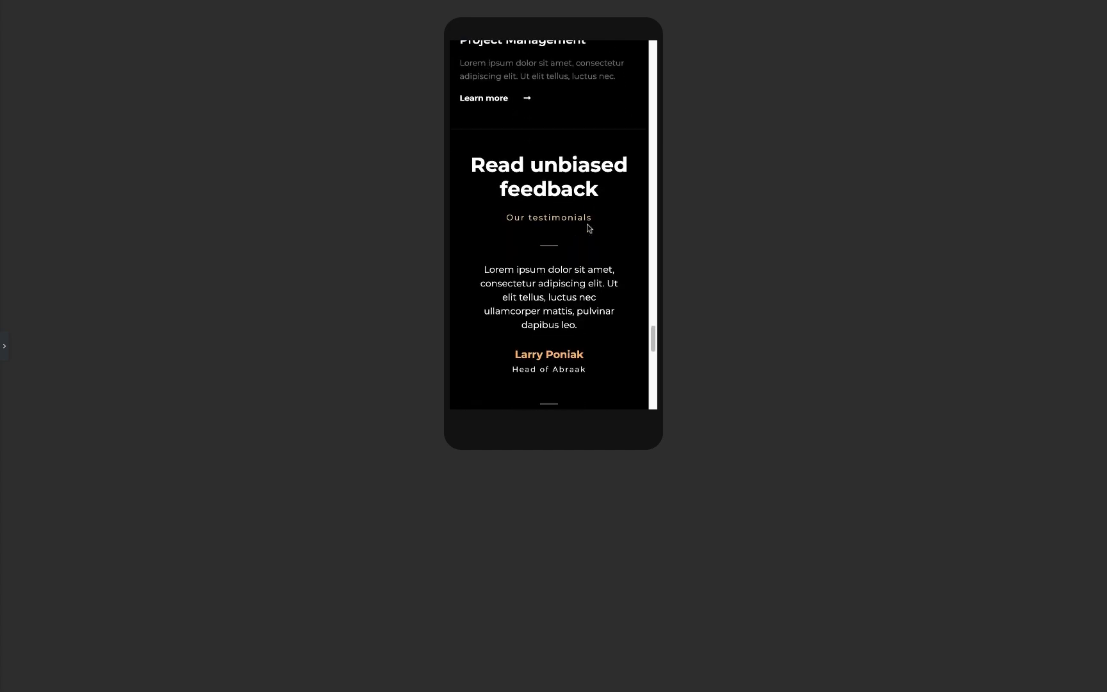
scroll(588, 228, "down", 1)
scroll(588, 228, "down", 1)
scroll(588, 228, "down", 1)
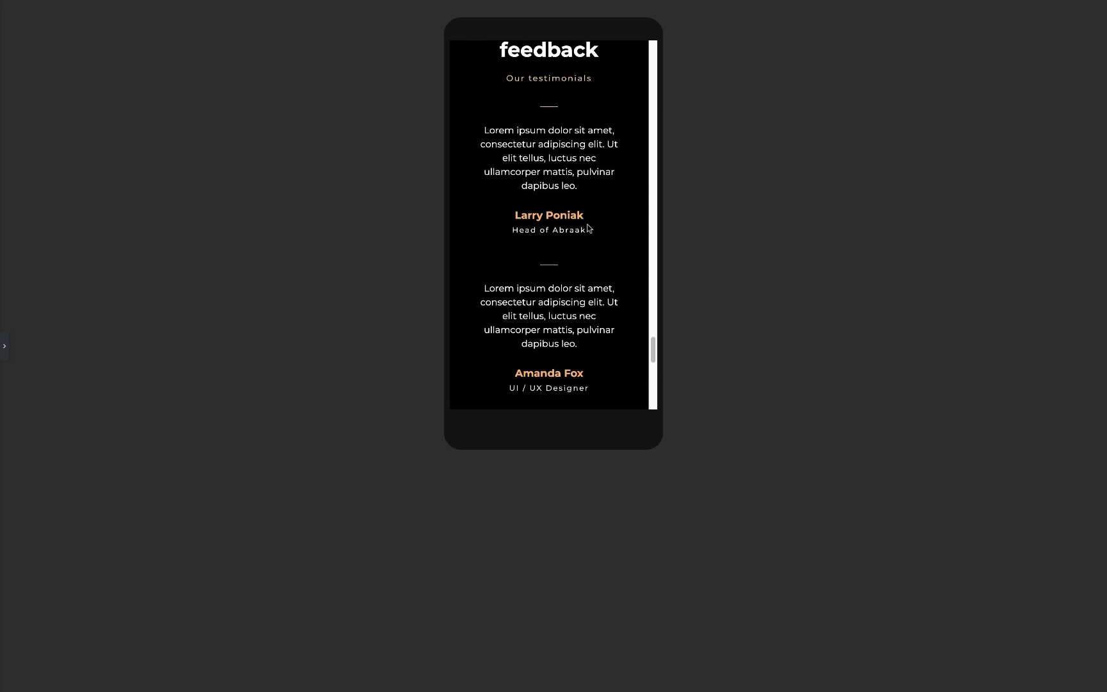
scroll(588, 228, "down", 1)
scroll(588, 228, "down", 3)
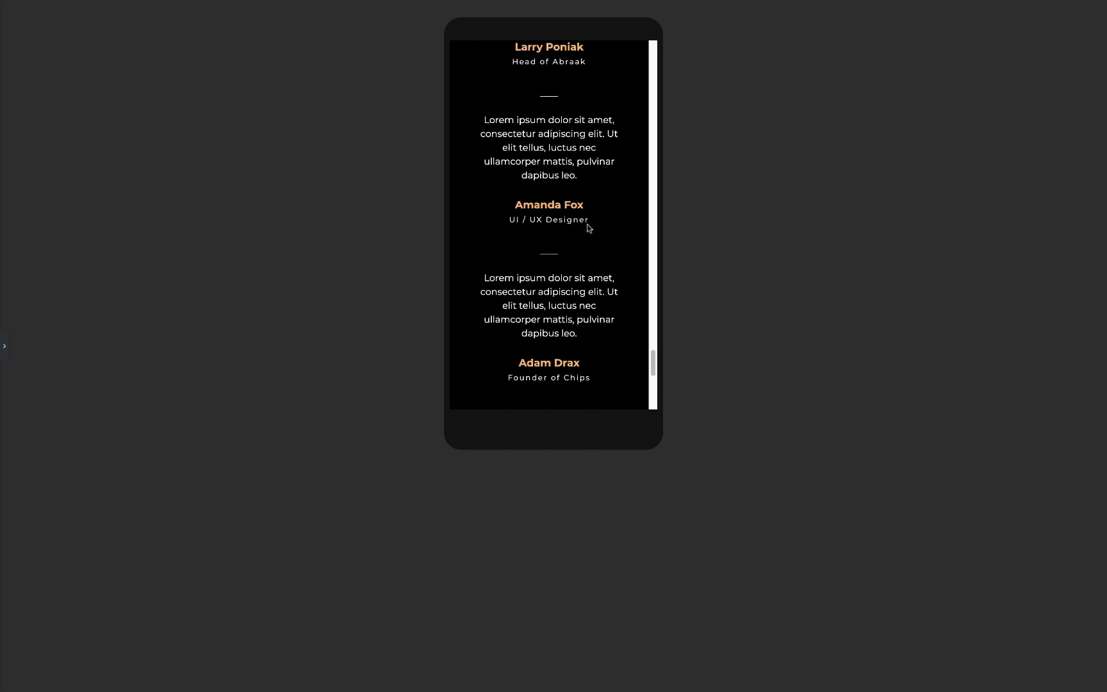
scroll(588, 228, "down", 2)
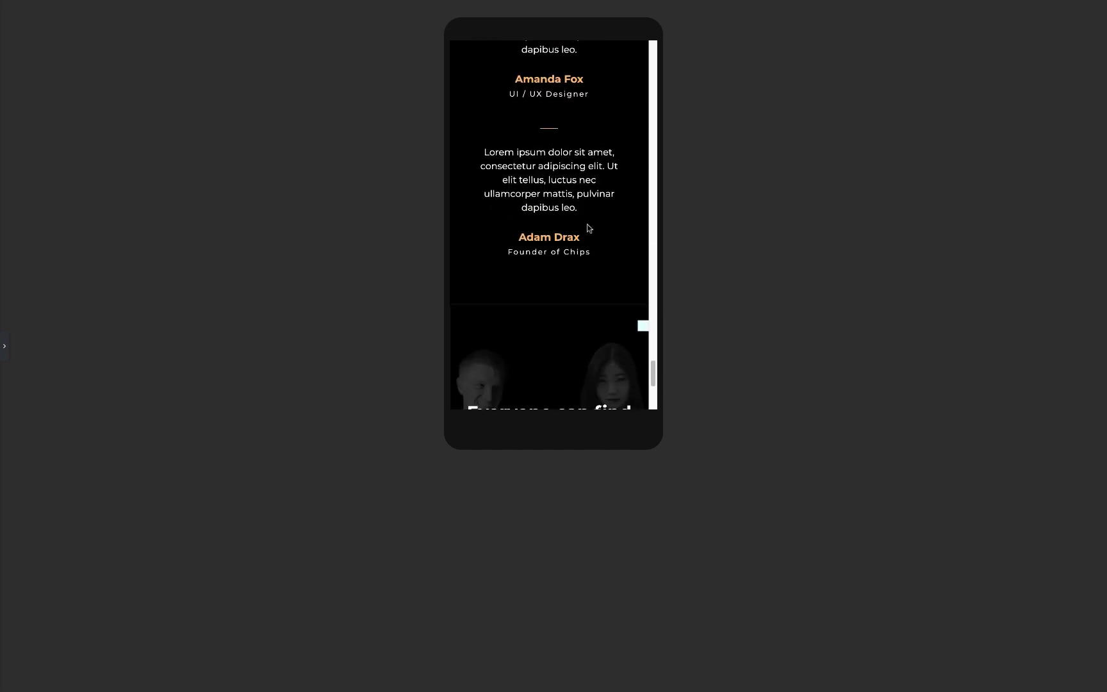
scroll(588, 228, "down", 1)
scroll(588, 228, "down", 1)
scroll(588, 228, "down", 1)
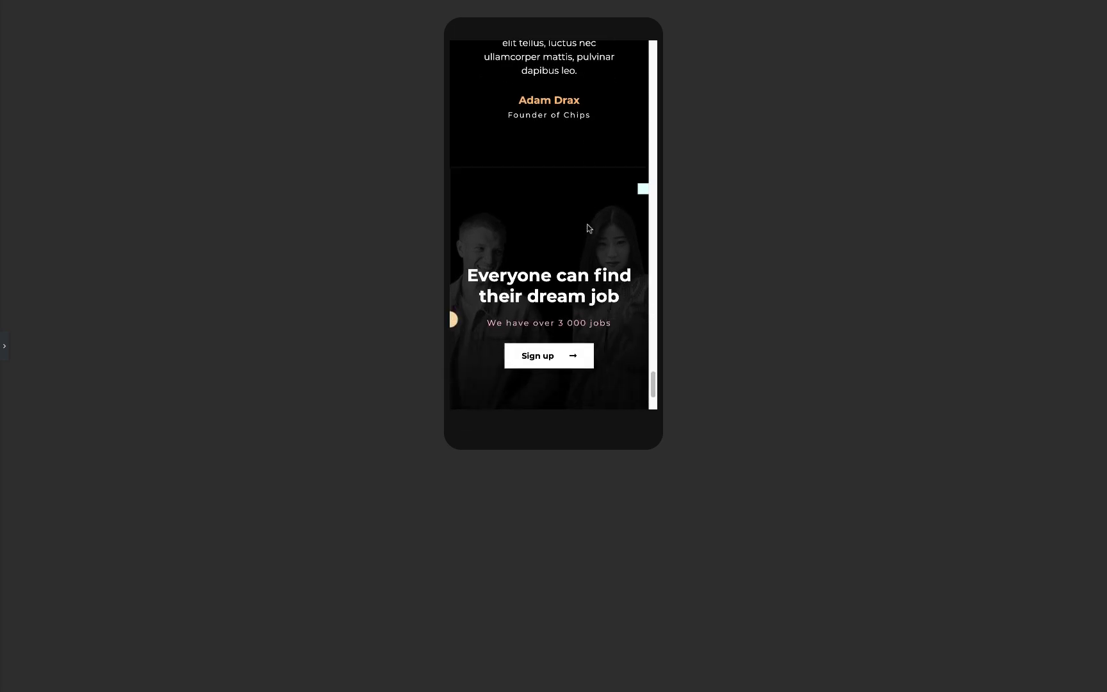
scroll(589, 228, "down", 1)
scroll(588, 228, "down", 1)
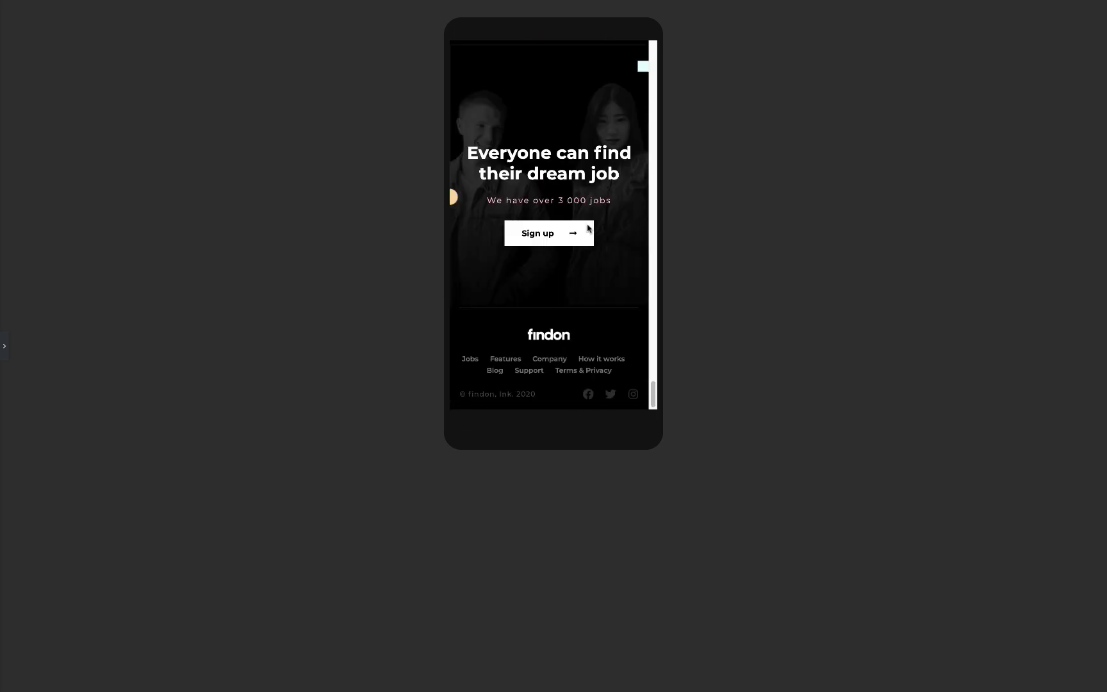